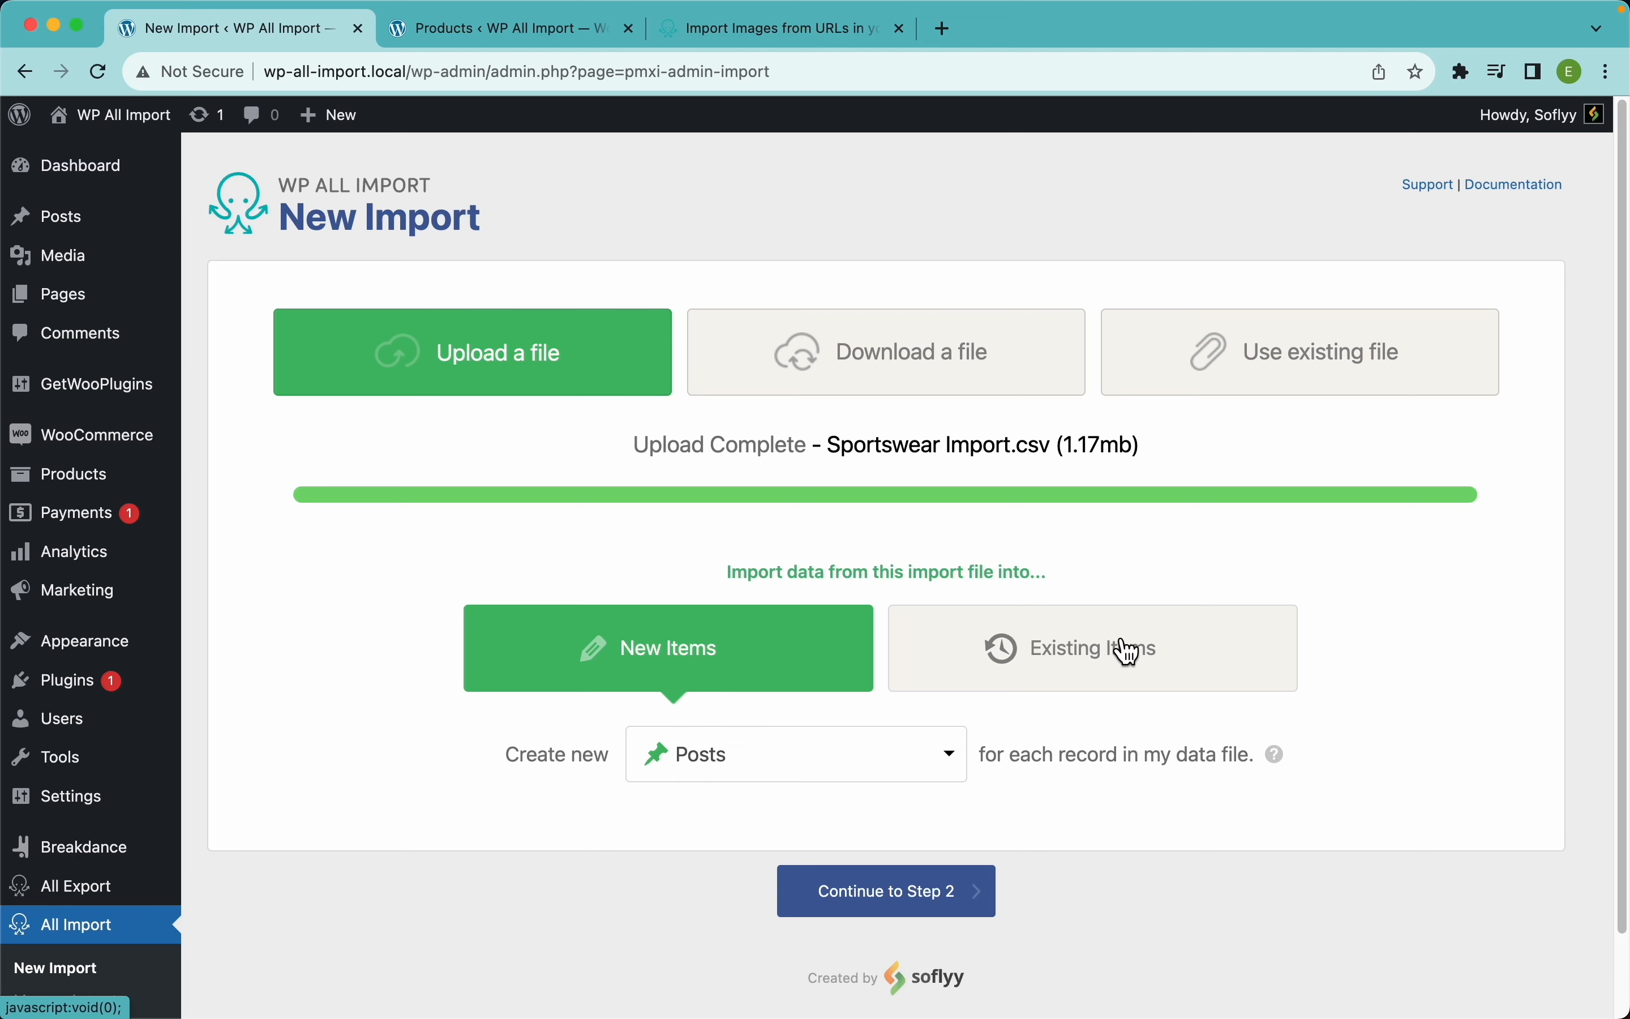
Step: Compare the Existing Items and New Items import options and check the store's Products page
{"action": "left_click", "coordinate": [1093, 659]}
{"action": "left_click", "coordinate": [762, 673]}
{"action": "left_click", "coordinate": [495, 27]}
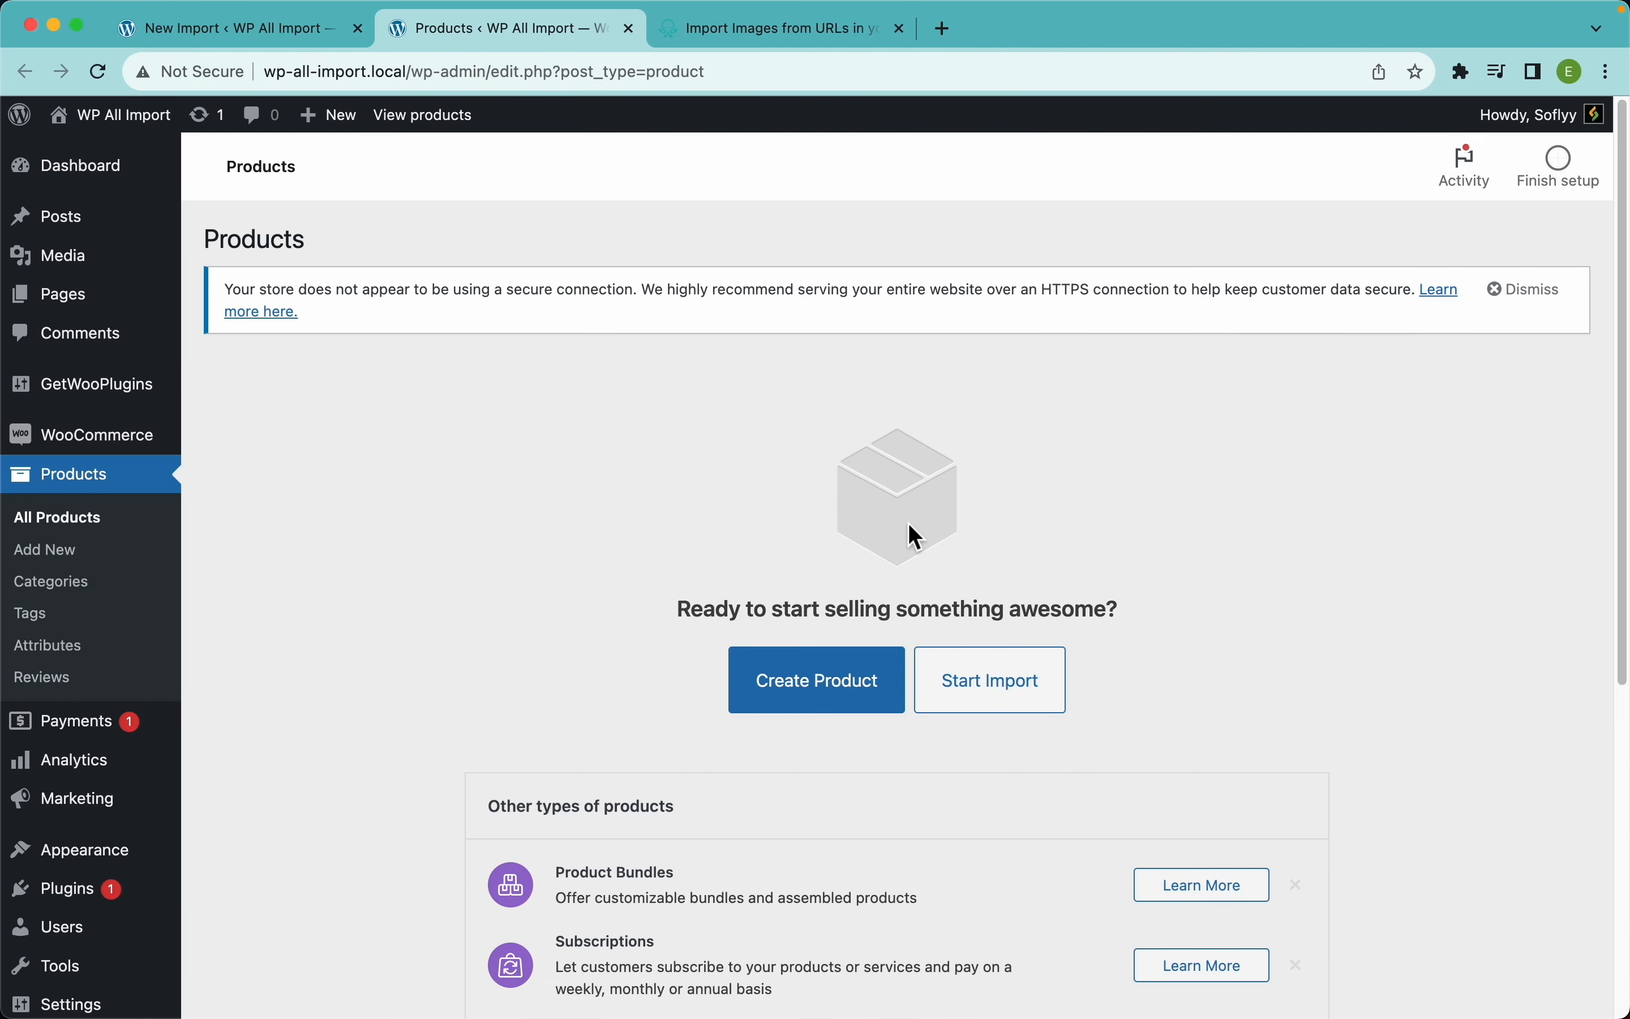
{"action": "left_click", "coordinate": [237, 36]}
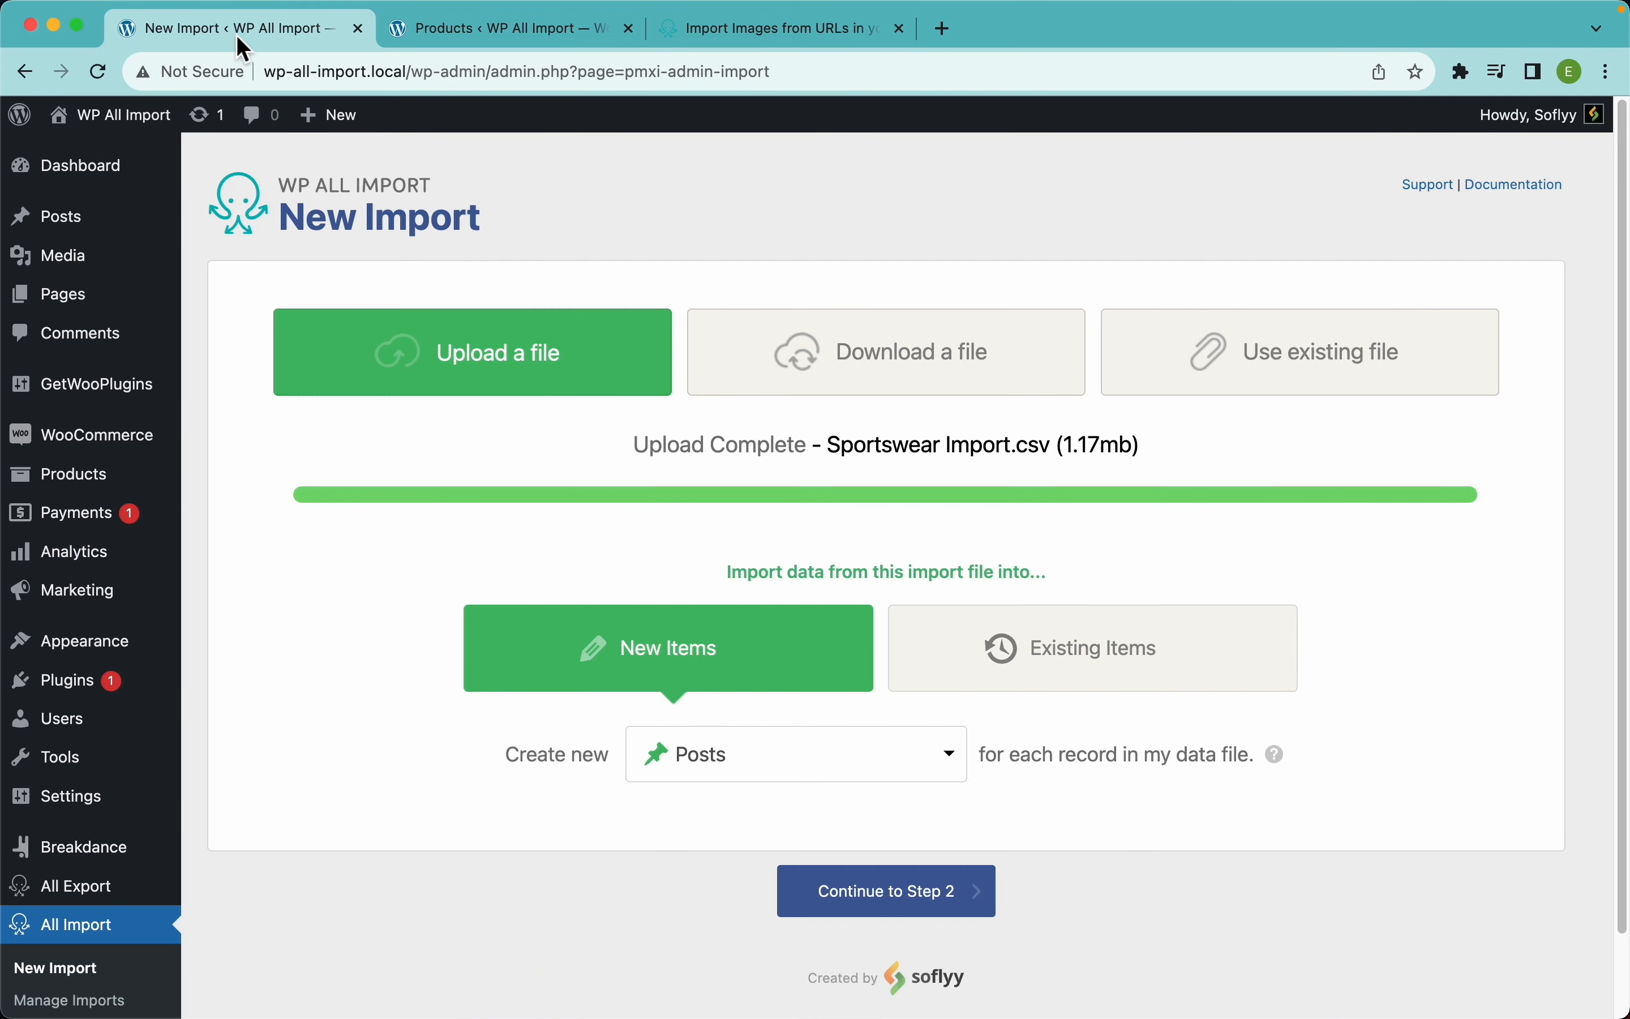
Step: Set the import to create new WooCommerce Products for each record and continue to step 2
{"action": "left_click", "coordinate": [805, 768]}
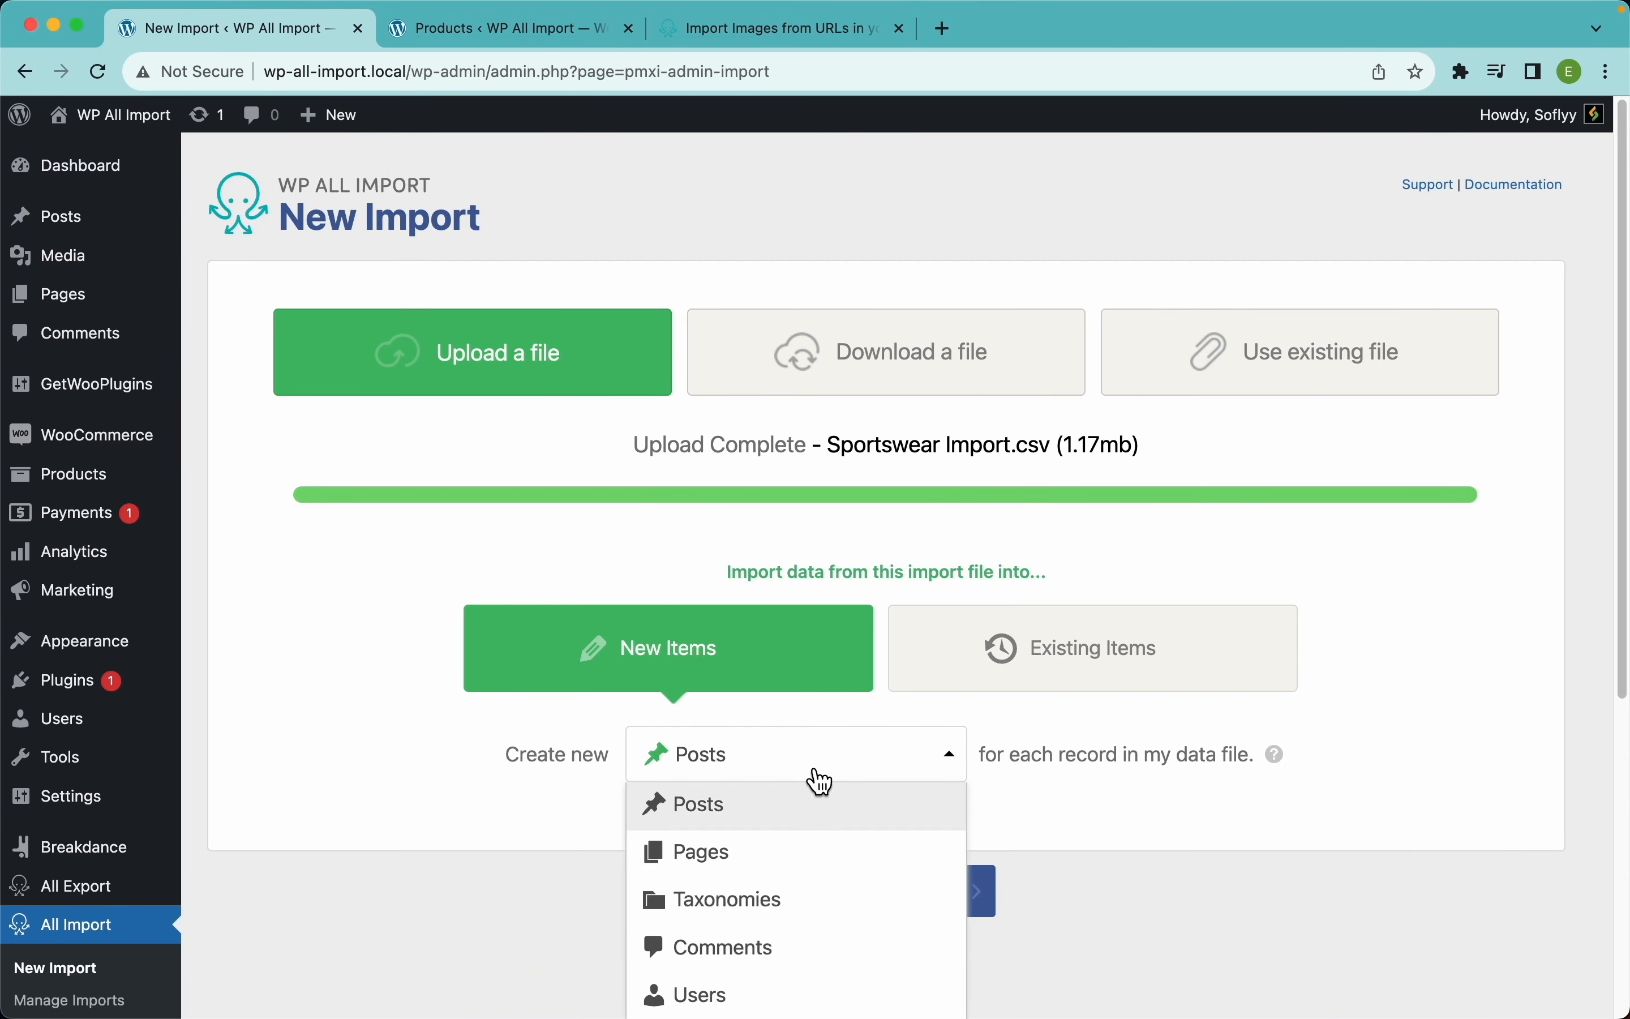
{"action": "scroll", "coordinate": [808, 778], "scroll_direction": "down", "scroll_amount": 5}
{"action": "left_click", "coordinate": [831, 718]}
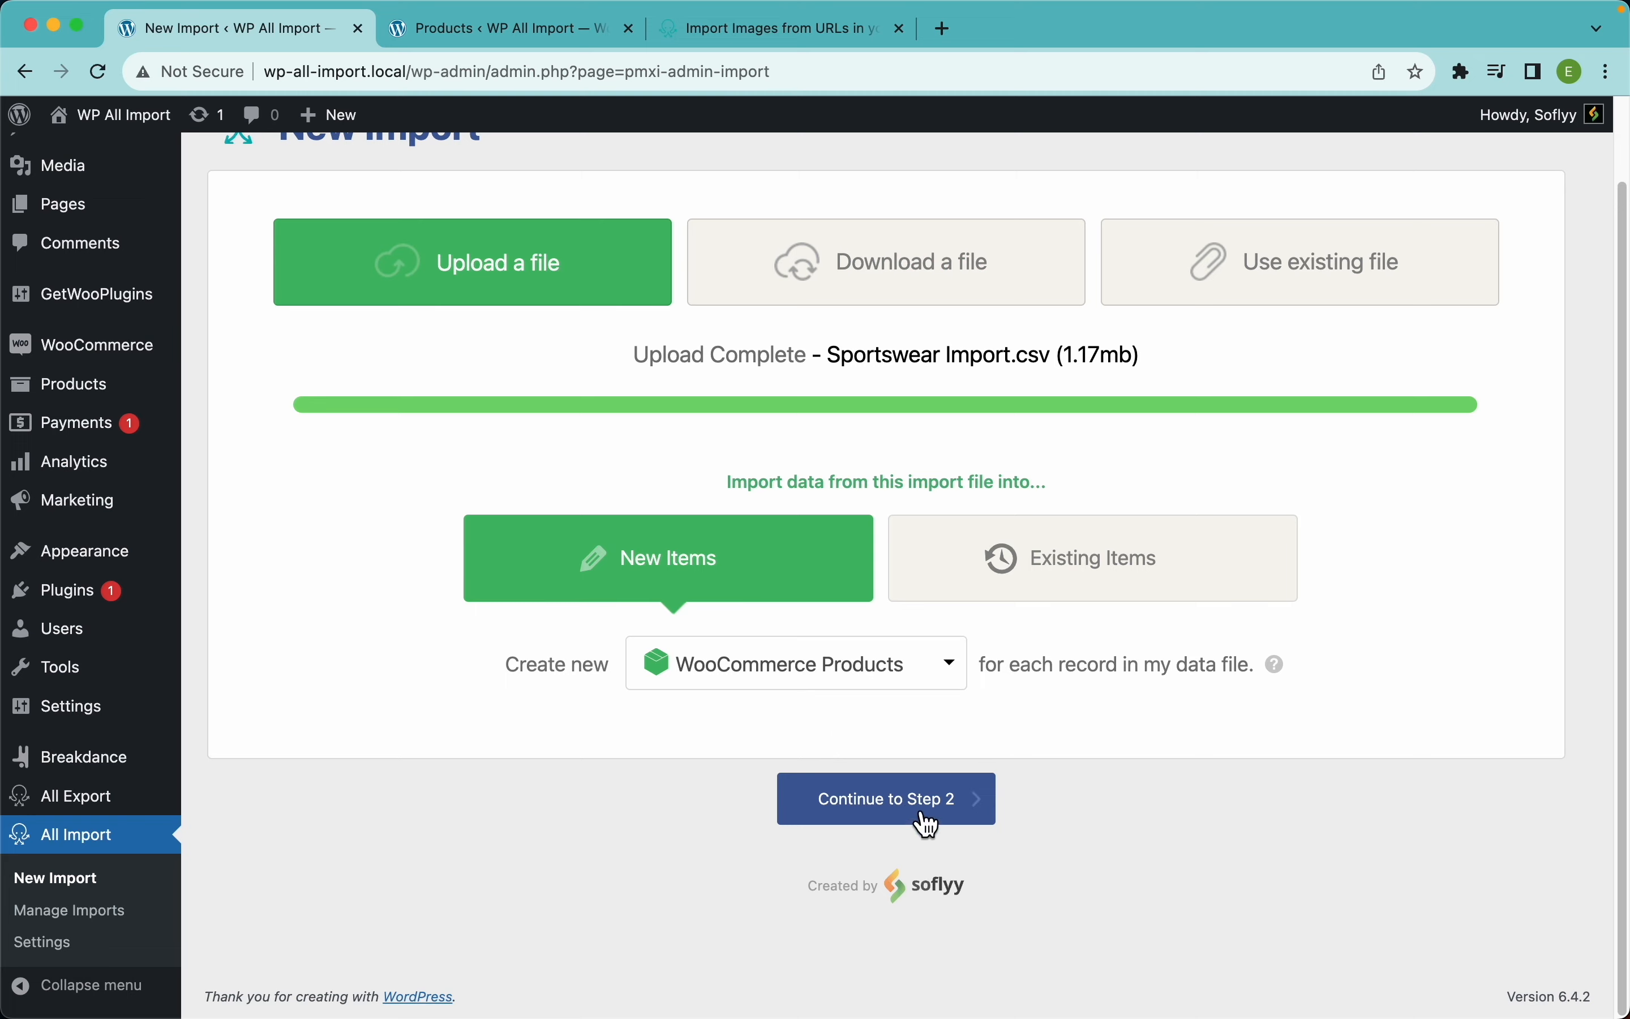
{"action": "left_click", "coordinate": [937, 800]}
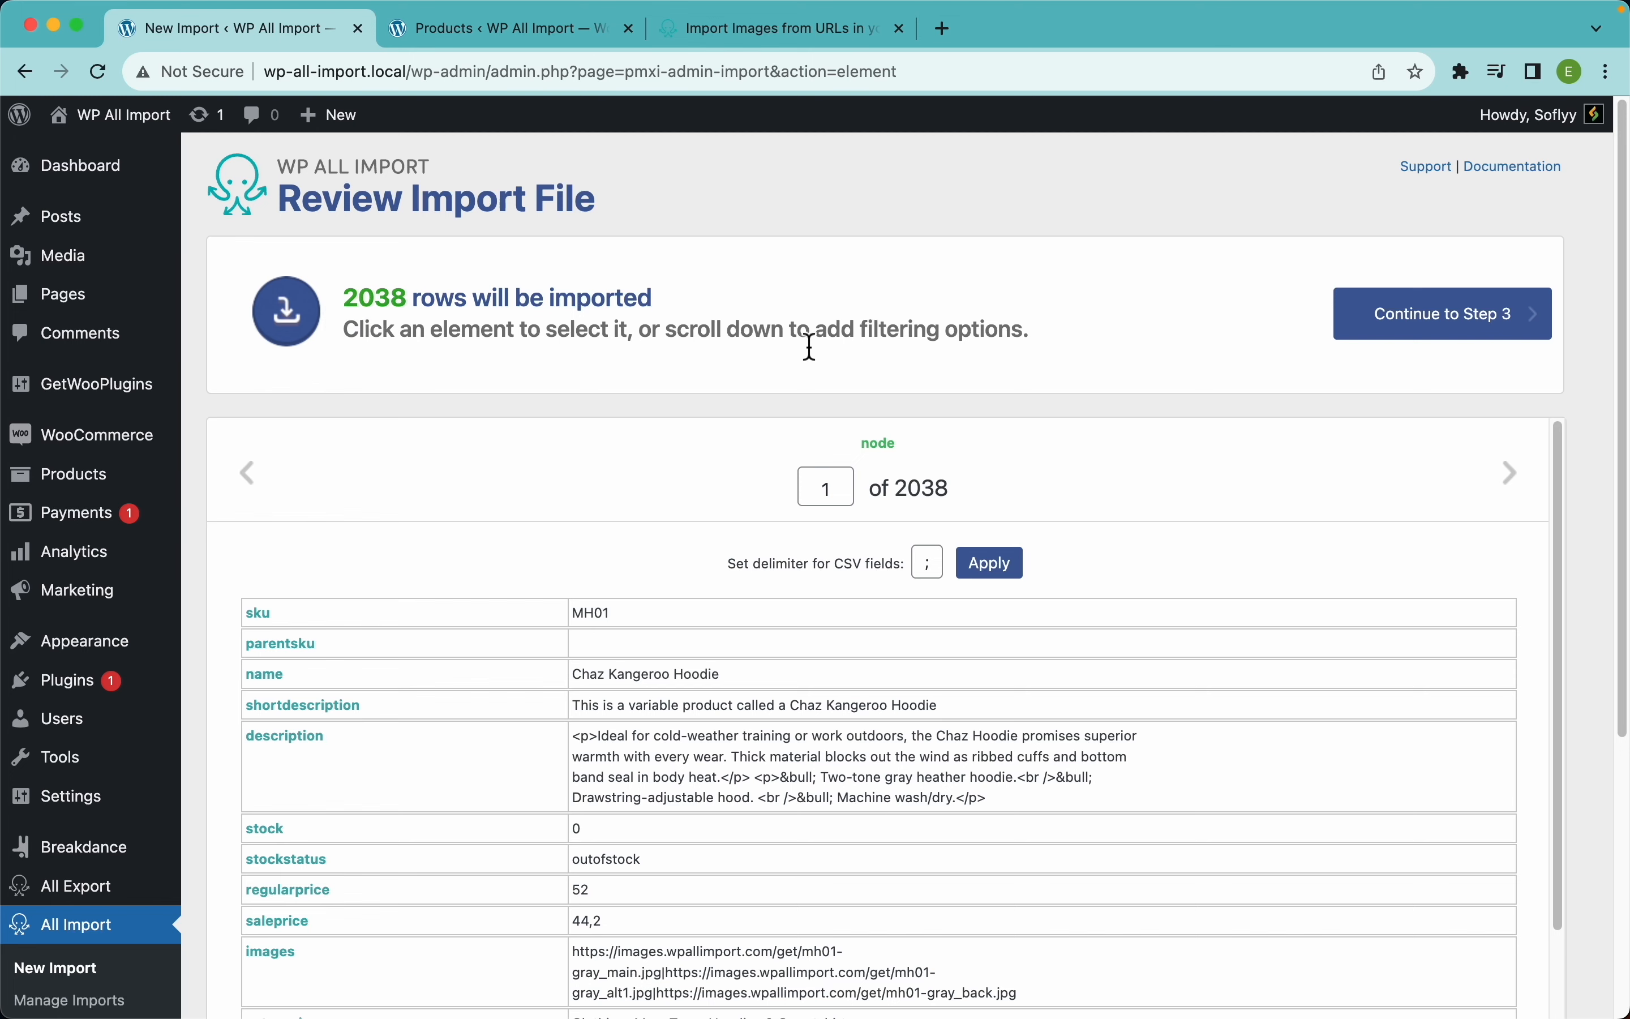
Step: Review the first record of the import file, examining the image URLs and the separators between them
{"action": "scroll", "coordinate": [990, 346], "scroll_direction": "down", "scroll_amount": 5}
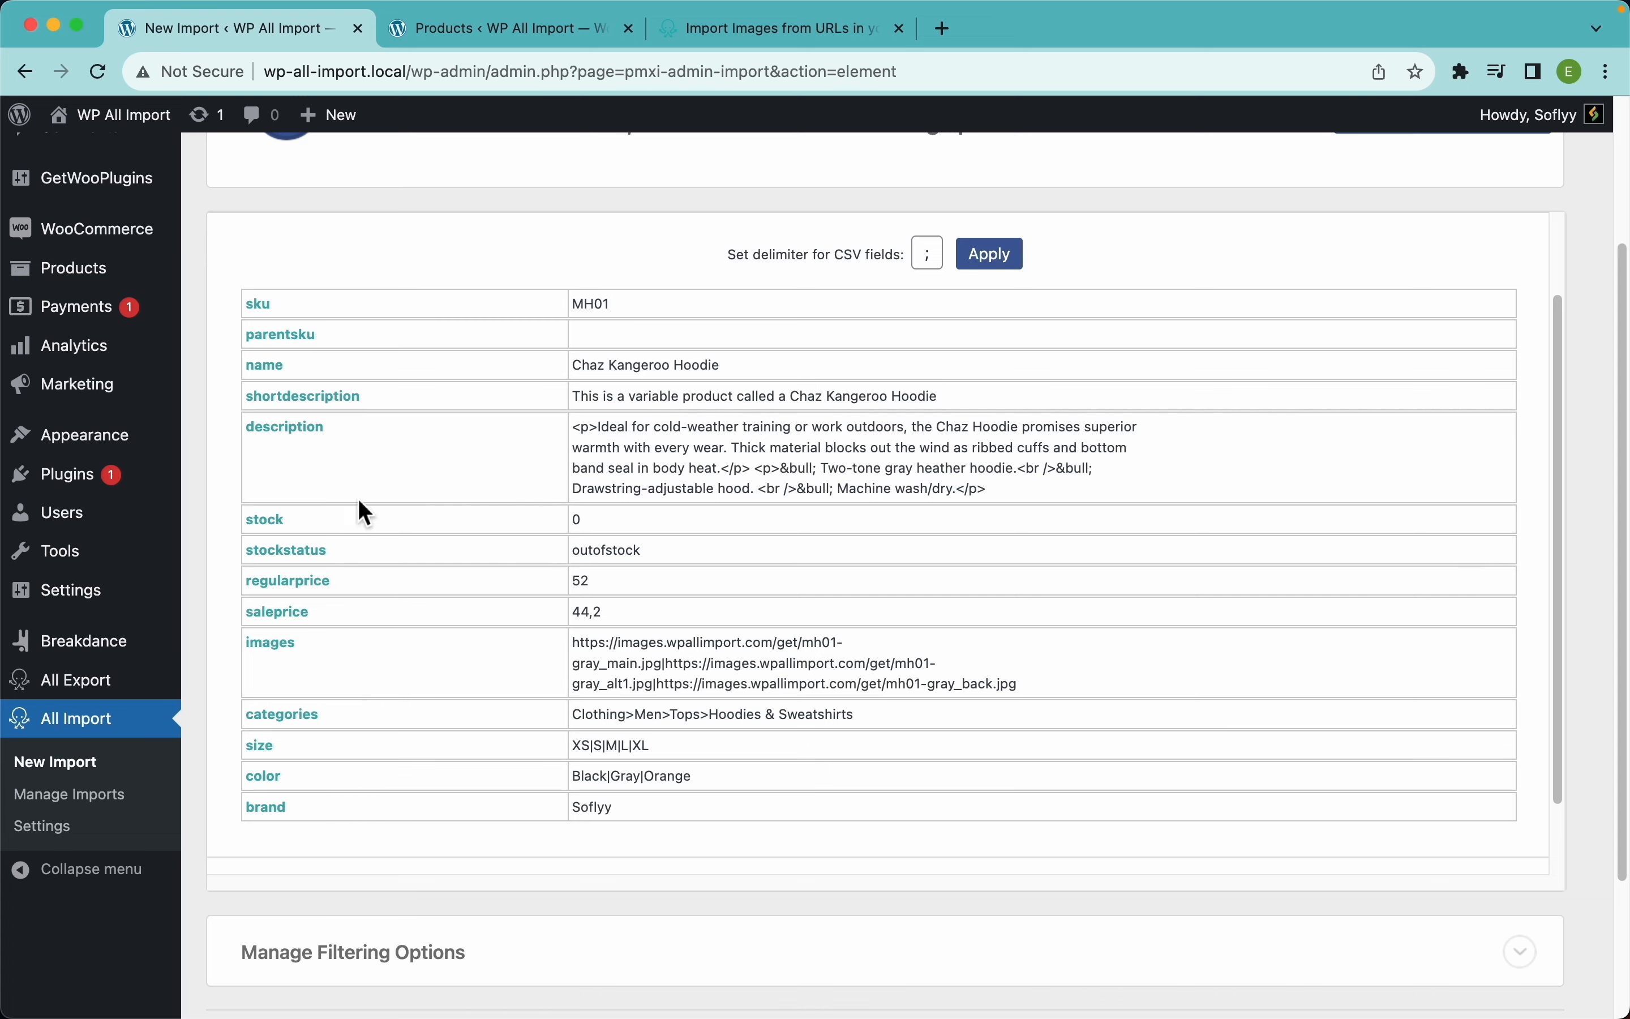
{"action": "scroll", "coordinate": [664, 628], "scroll_direction": "down", "scroll_amount": 2}
{"action": "scroll", "coordinate": [761, 602], "scroll_direction": "up", "scroll_amount": 5}
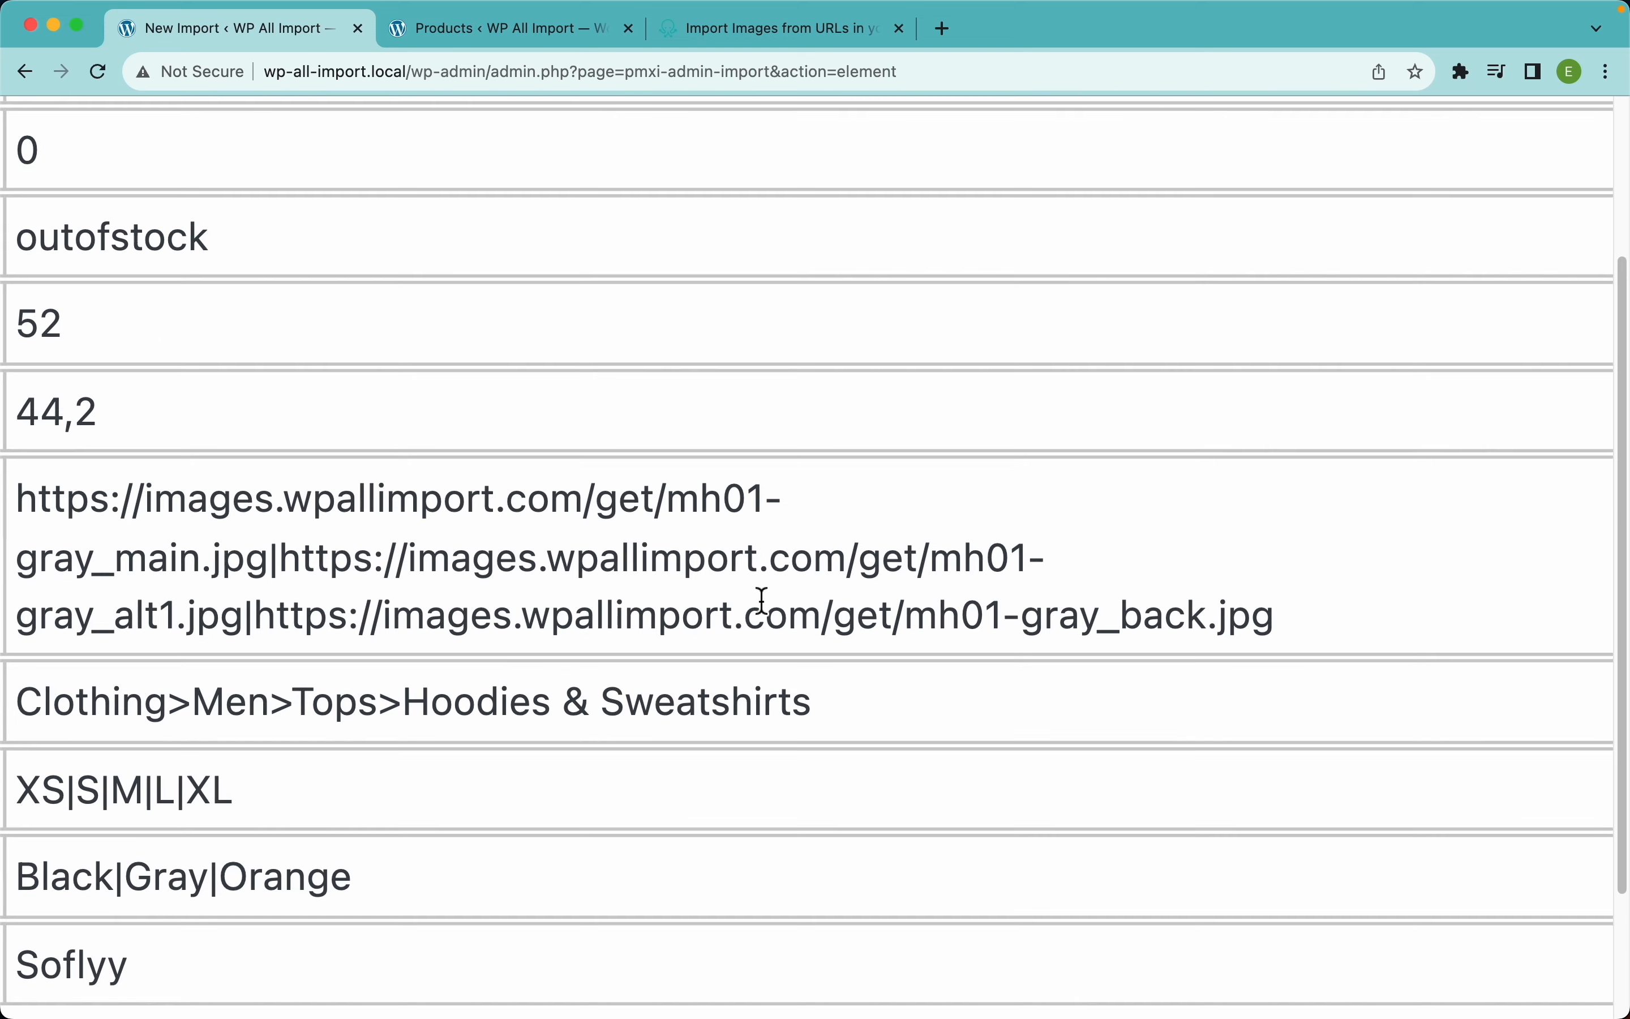
{"action": "scroll", "coordinate": [761, 602], "scroll_direction": "left", "scroll_amount": 2}
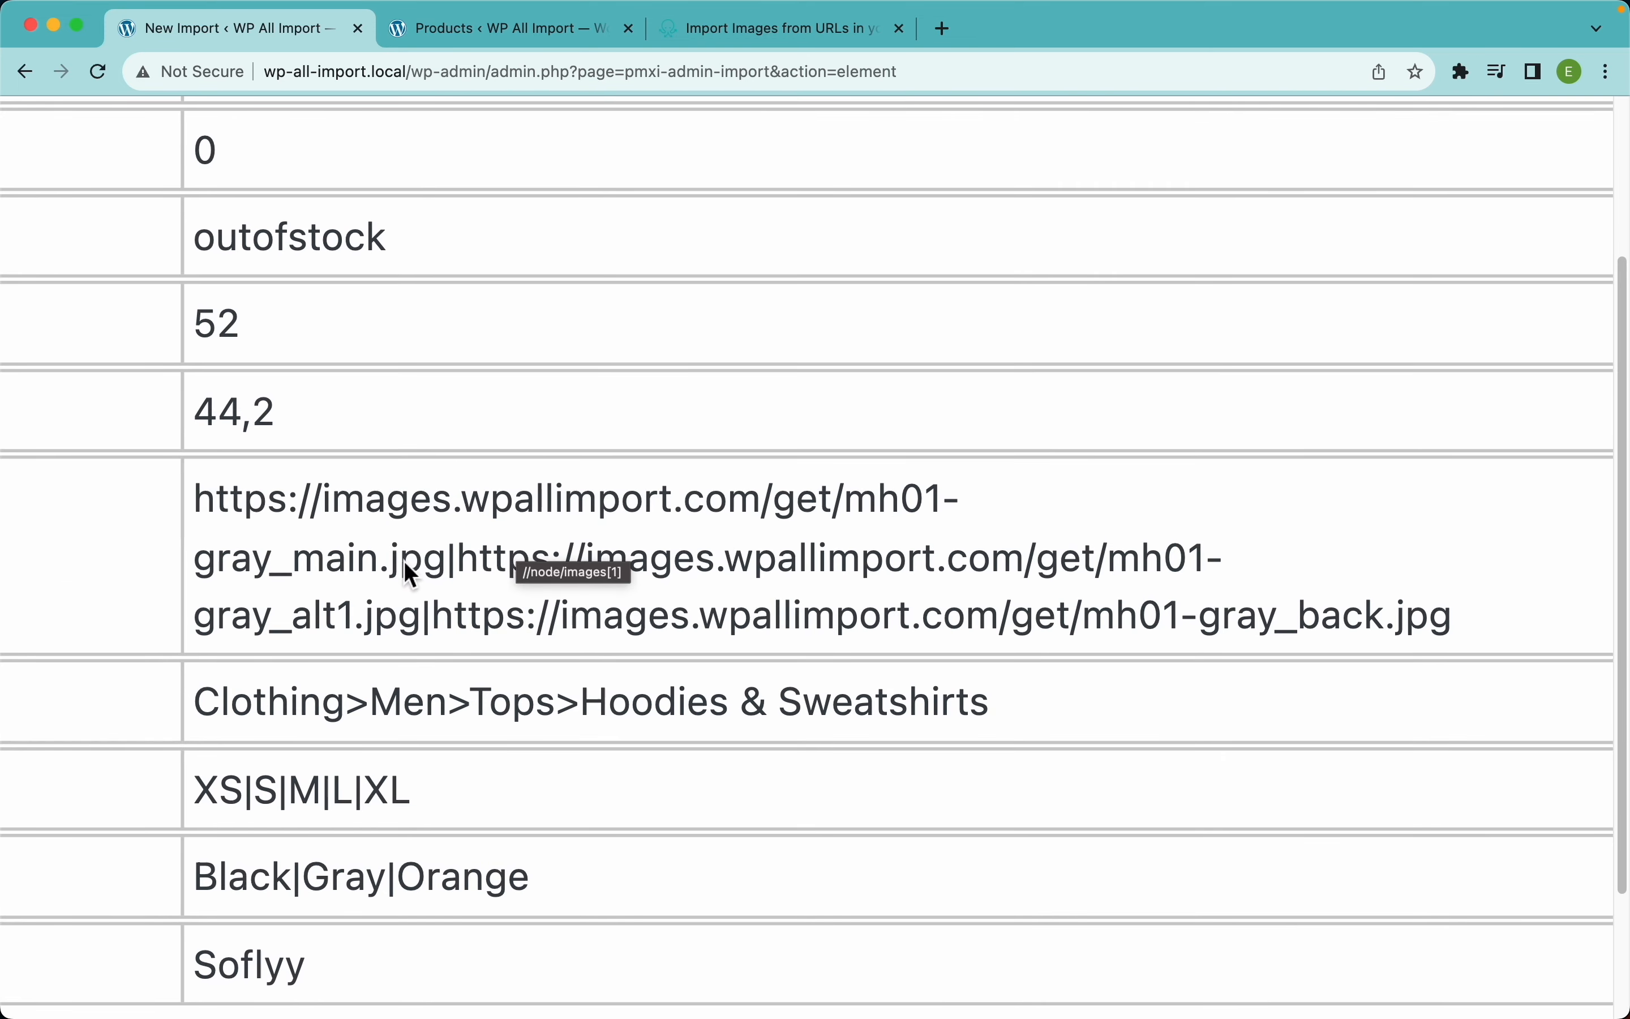
{"action": "left_click_drag", "start_coordinate": [440, 565], "coordinate": [205, 518]}
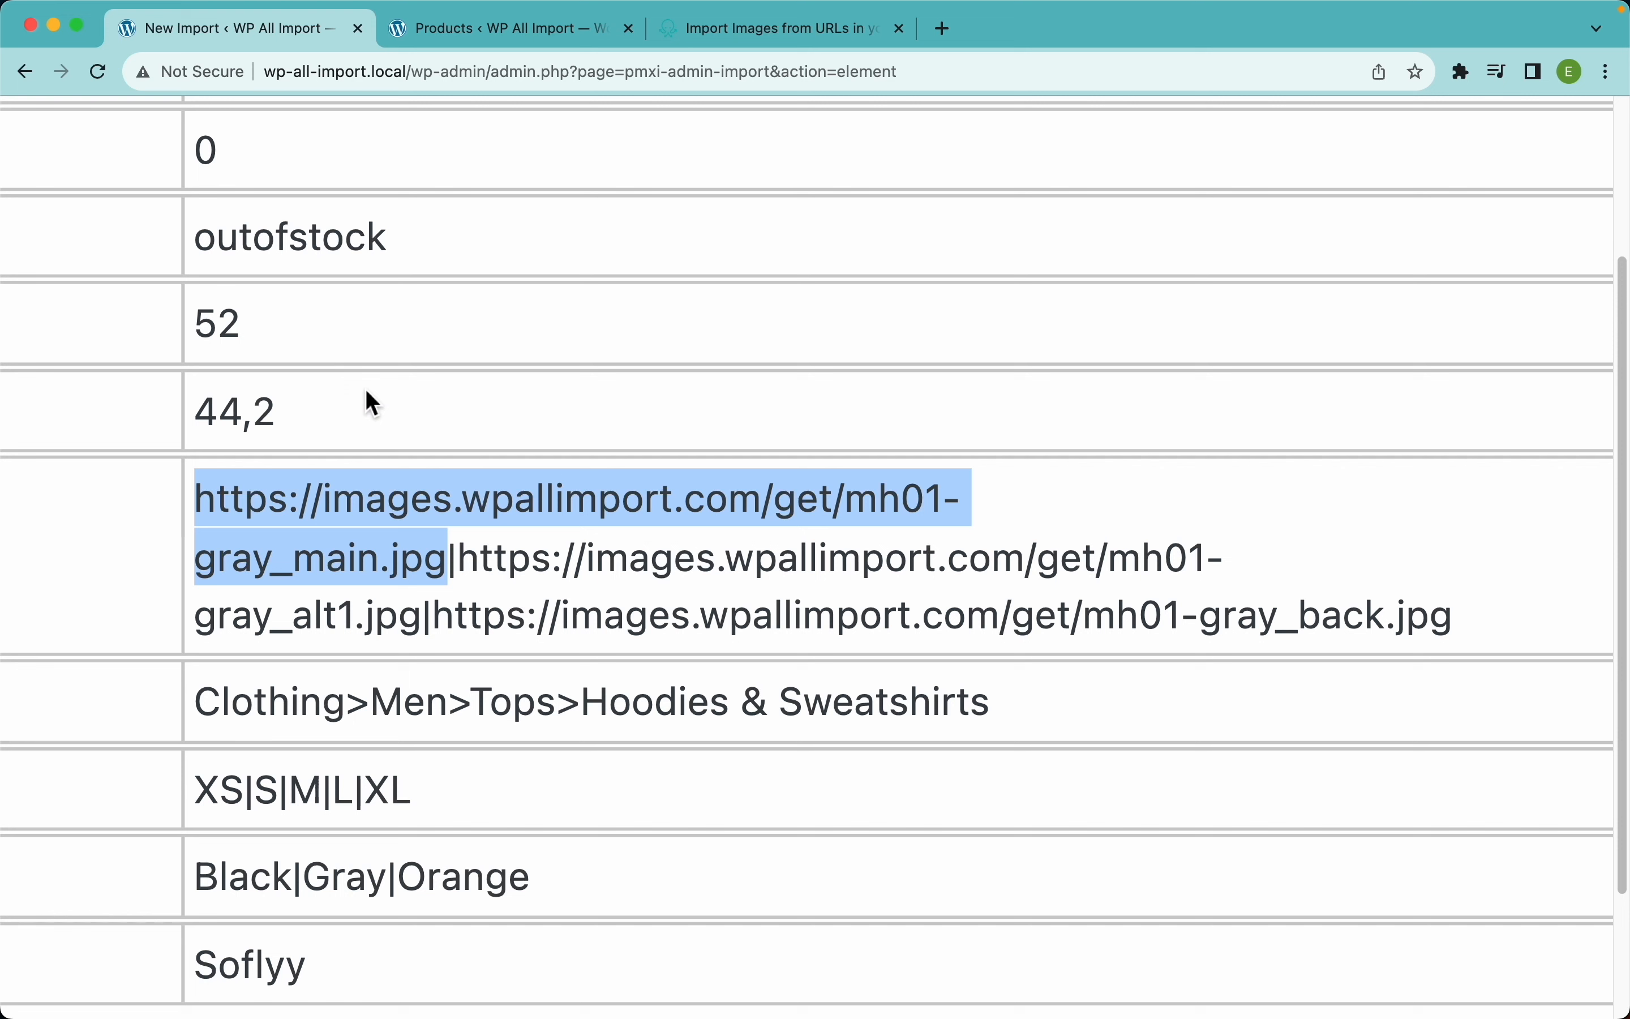
{"action": "left_click_drag", "start_coordinate": [460, 572], "coordinate": [448, 573]}
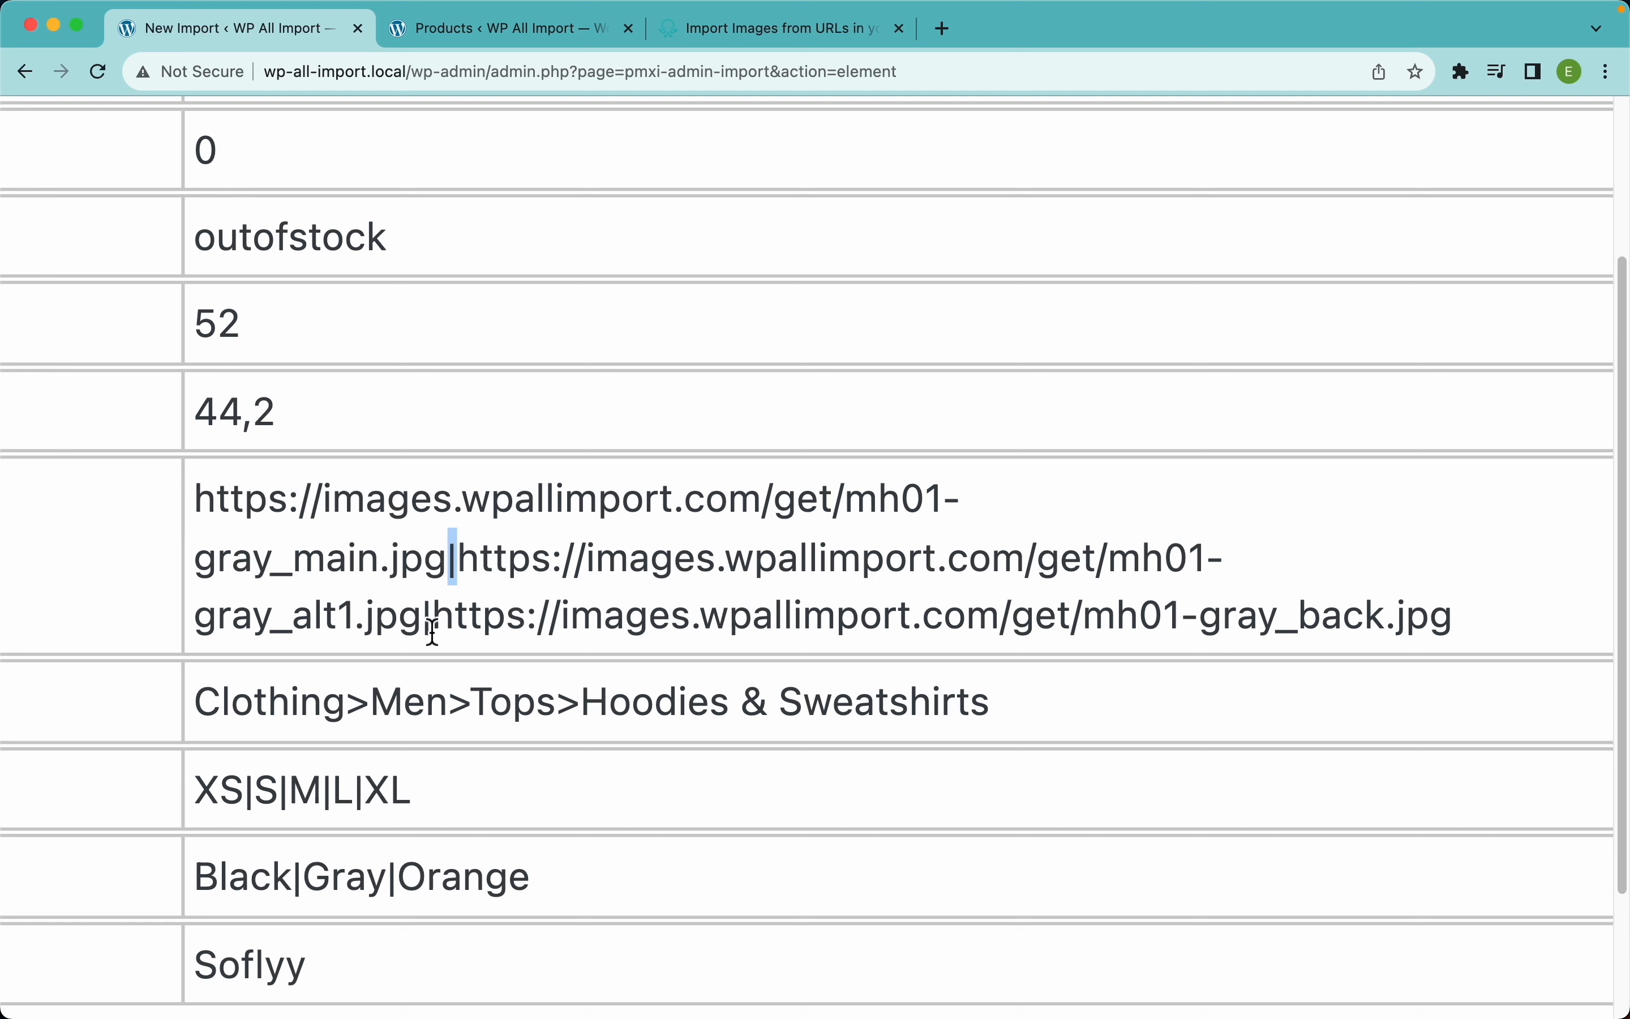
{"action": "left_click_drag", "start_coordinate": [432, 634], "coordinate": [425, 626]}
{"action": "left_click", "coordinate": [597, 594]}
{"action": "key", "text": "super+0"}
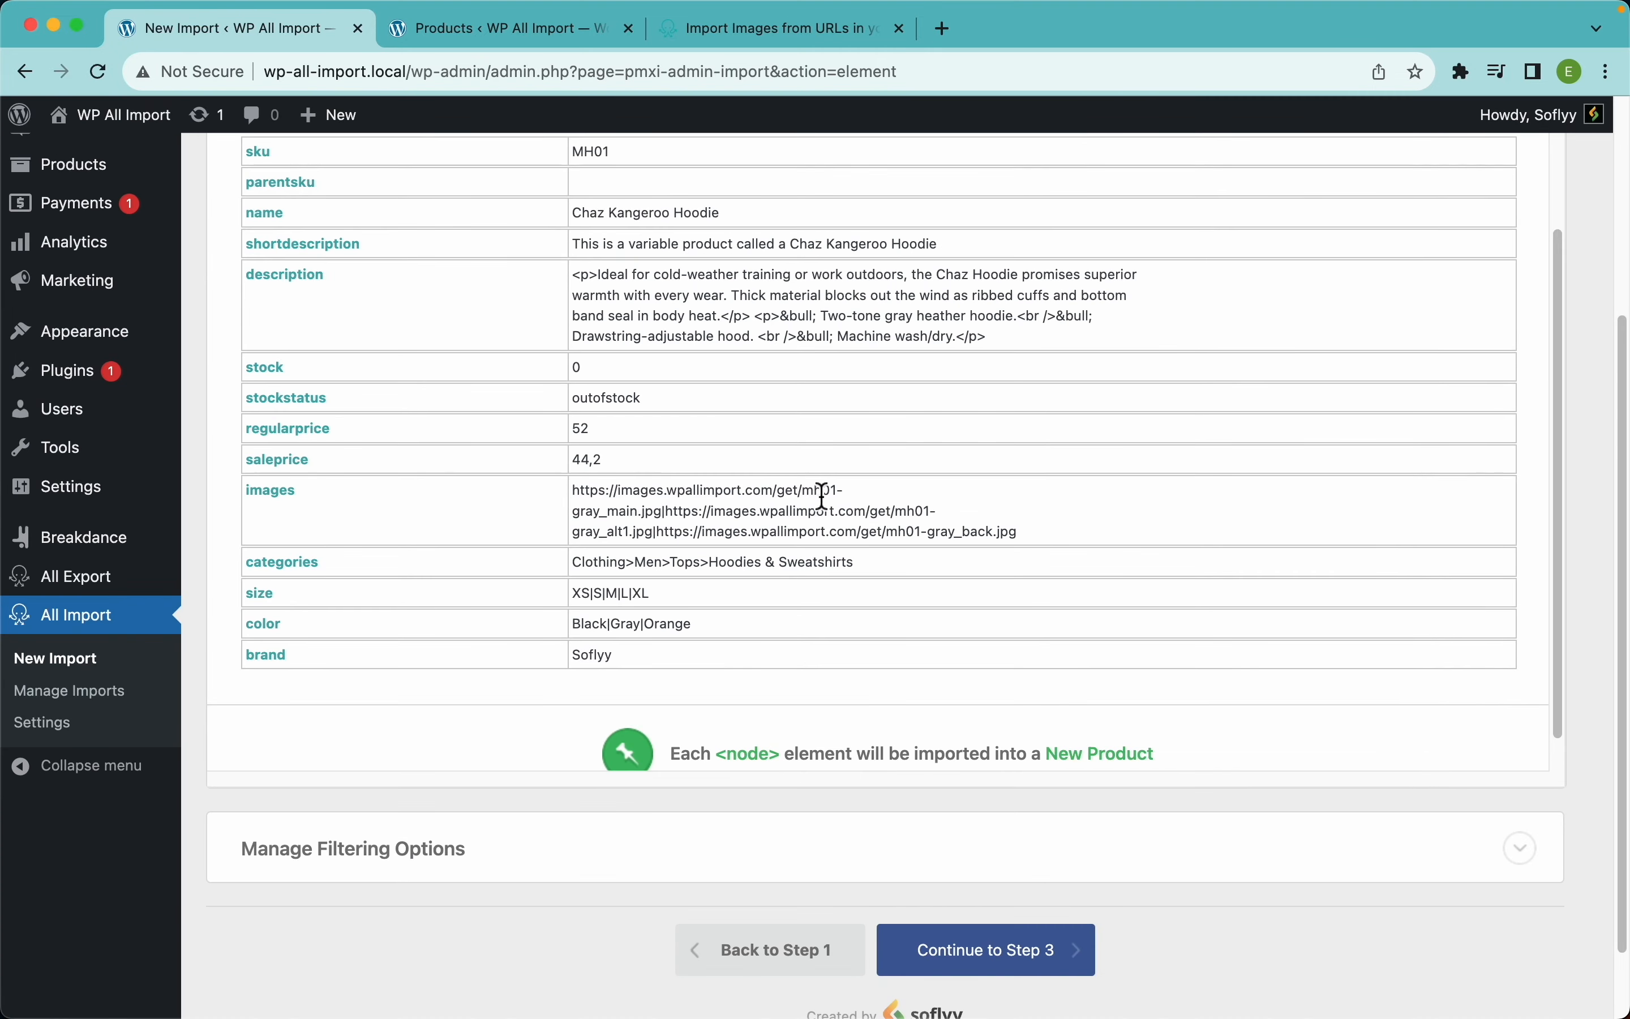
Step: Continue to step 3 and map the title to {name[1]} and the product description to {description[1]}
{"action": "scroll", "coordinate": [836, 485], "scroll_direction": "up", "scroll_amount": 7}
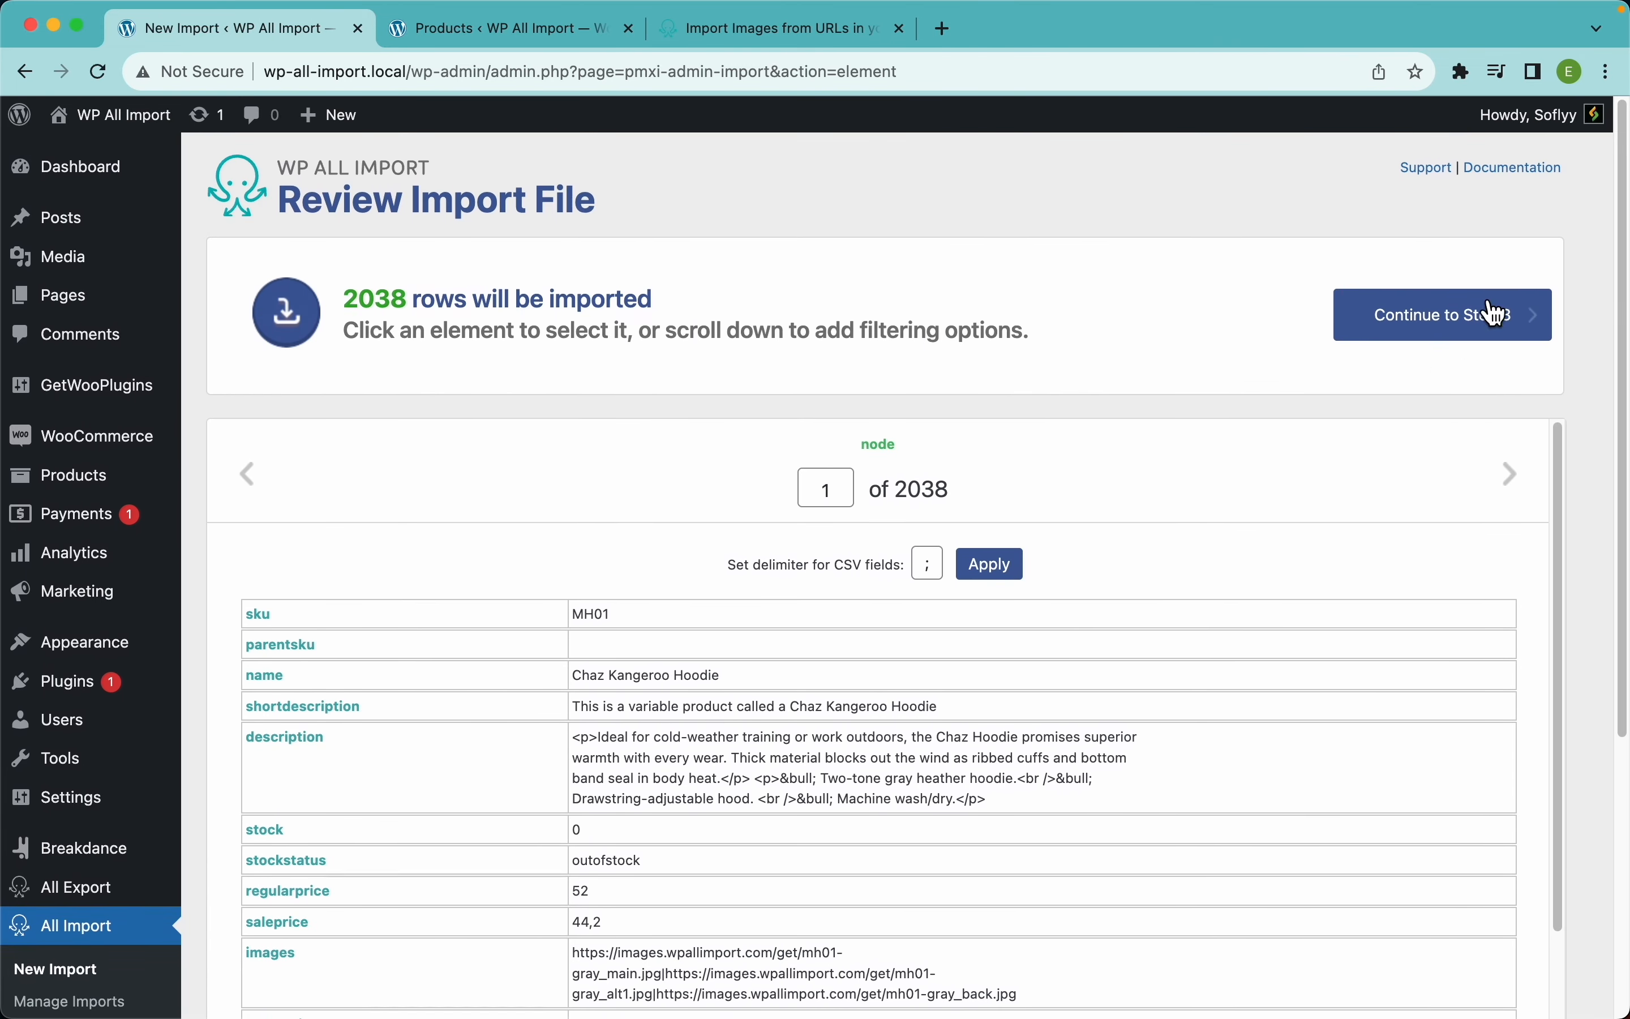
{"action": "left_click", "coordinate": [1429, 337]}
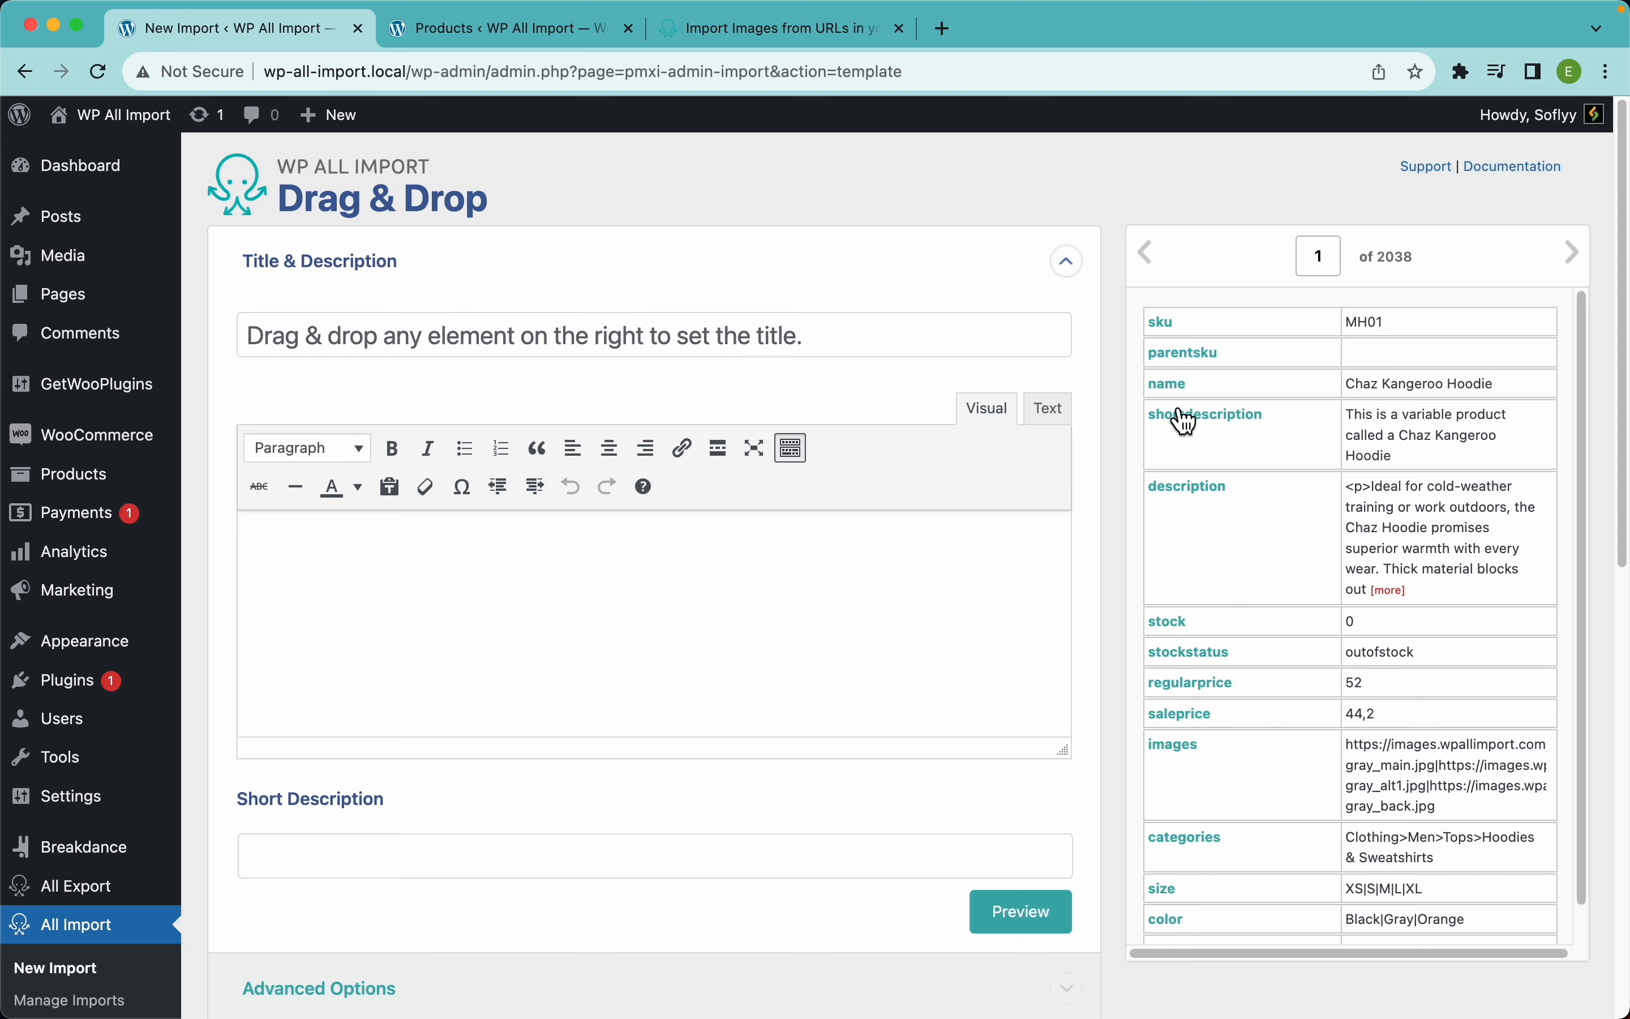
{"action": "left_click_drag", "start_coordinate": [1178, 397], "coordinate": [453, 342]}
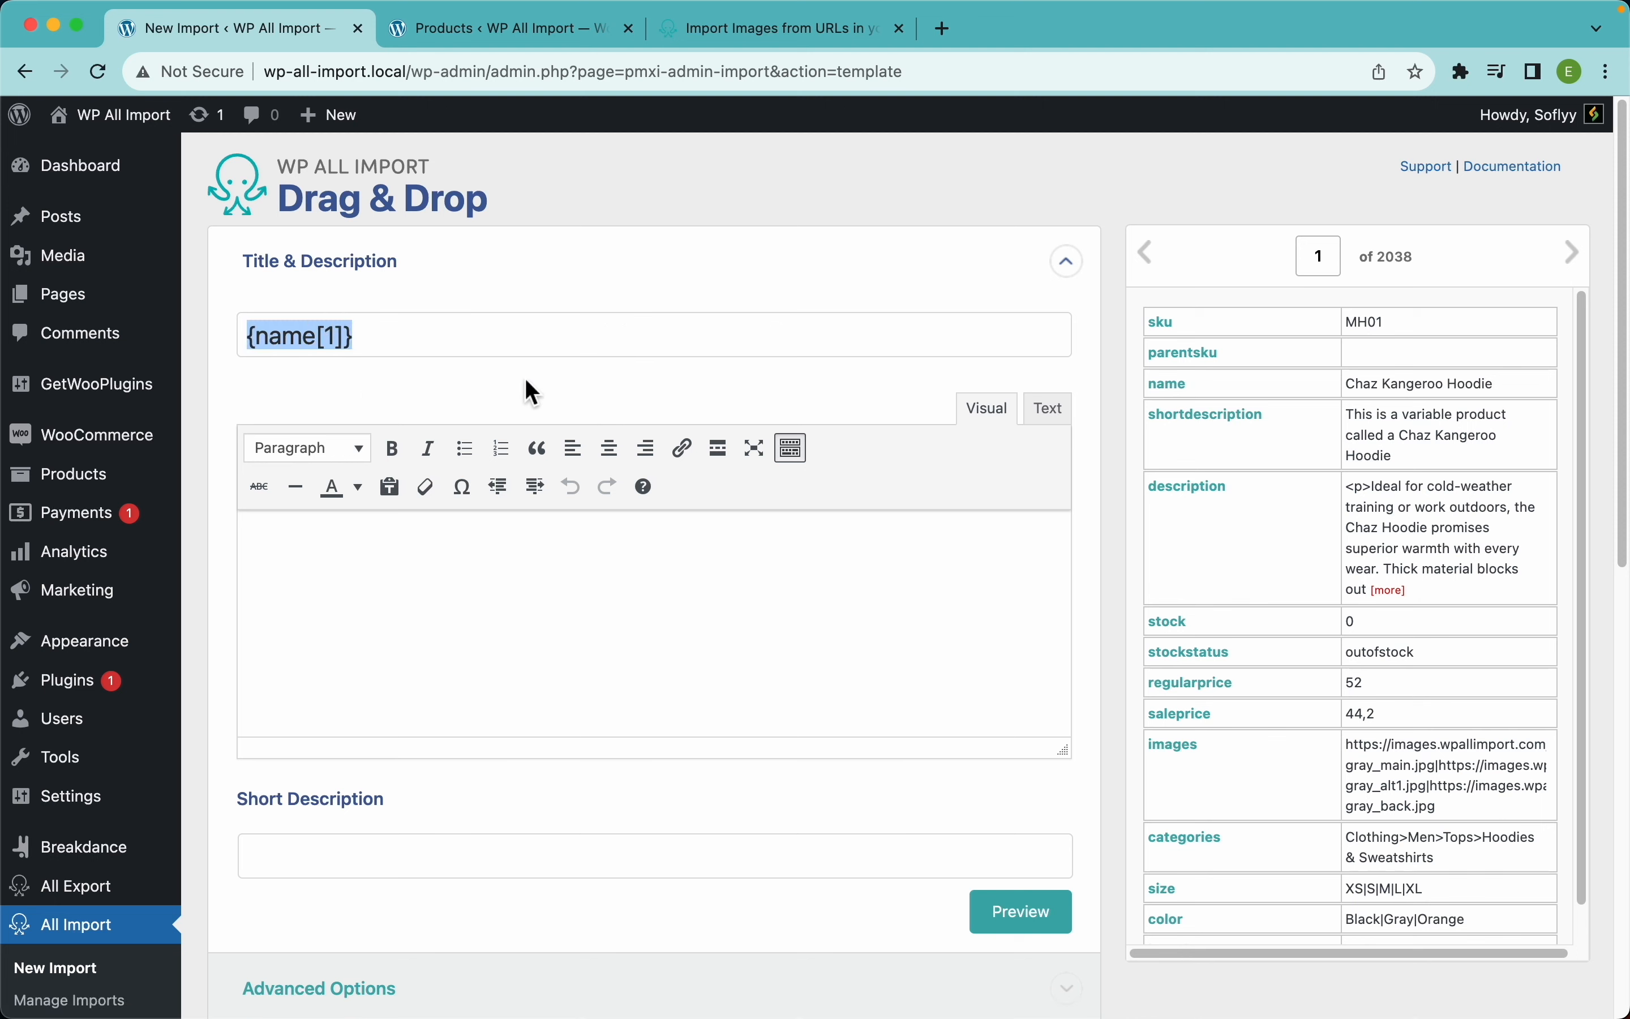
{"action": "left_click", "coordinate": [546, 588]}
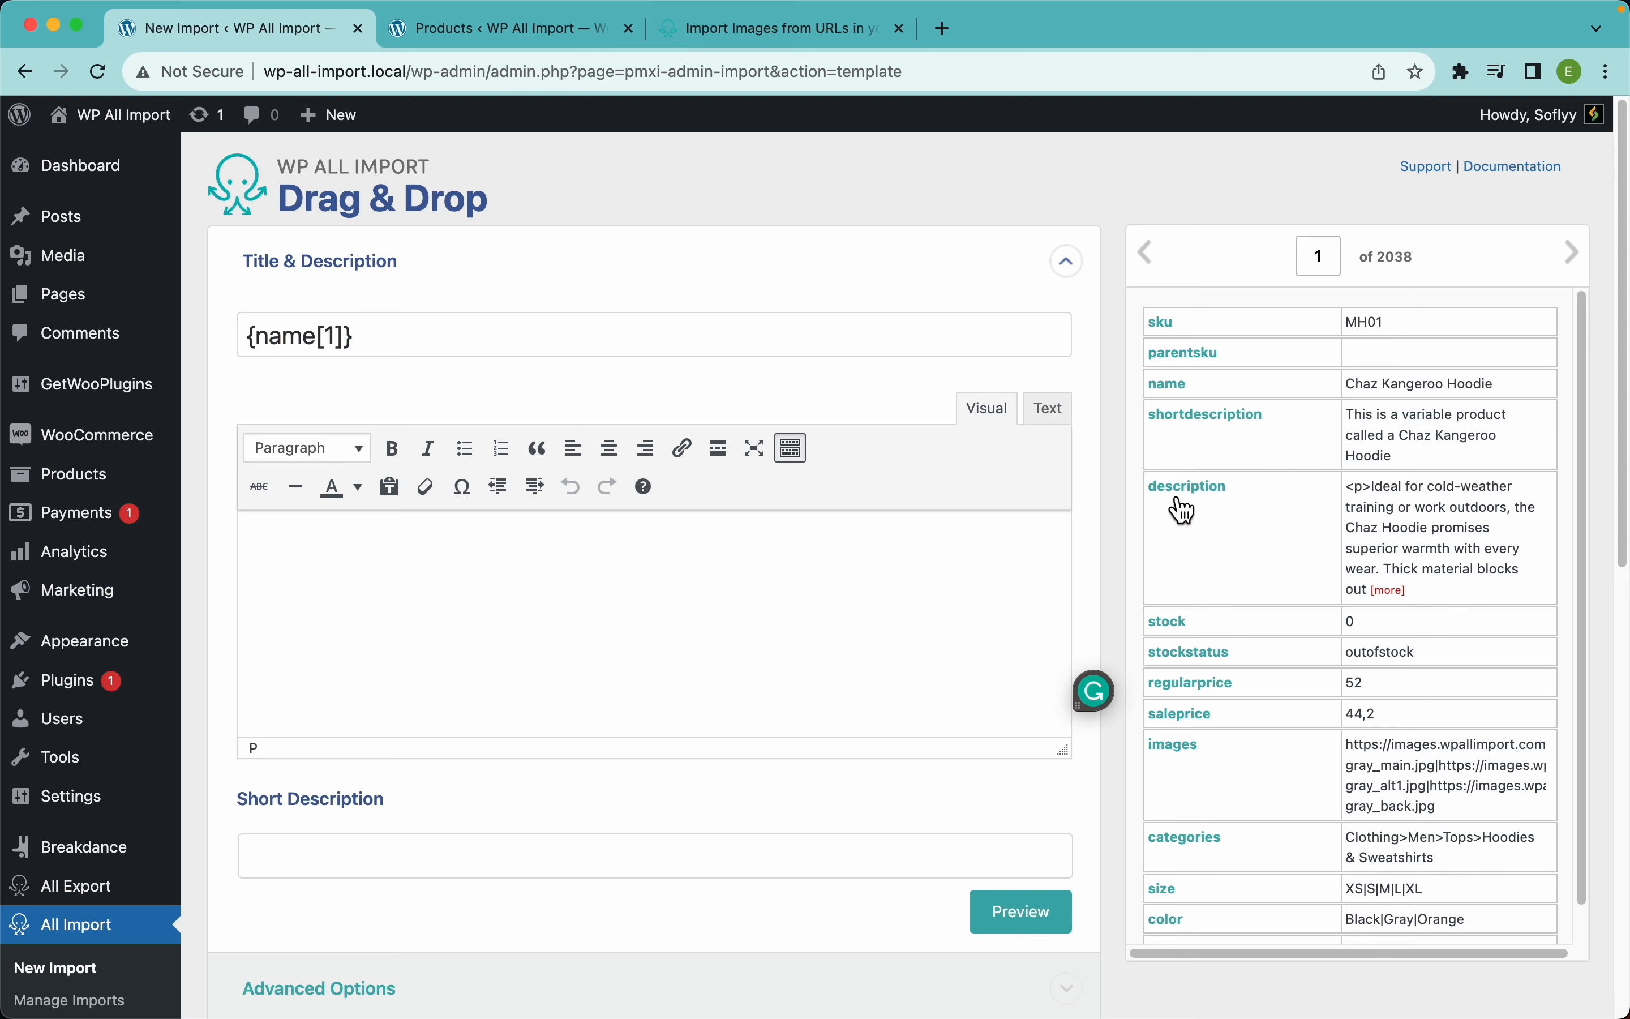
{"action": "left_click_drag", "start_coordinate": [1184, 506], "coordinate": [586, 581]}
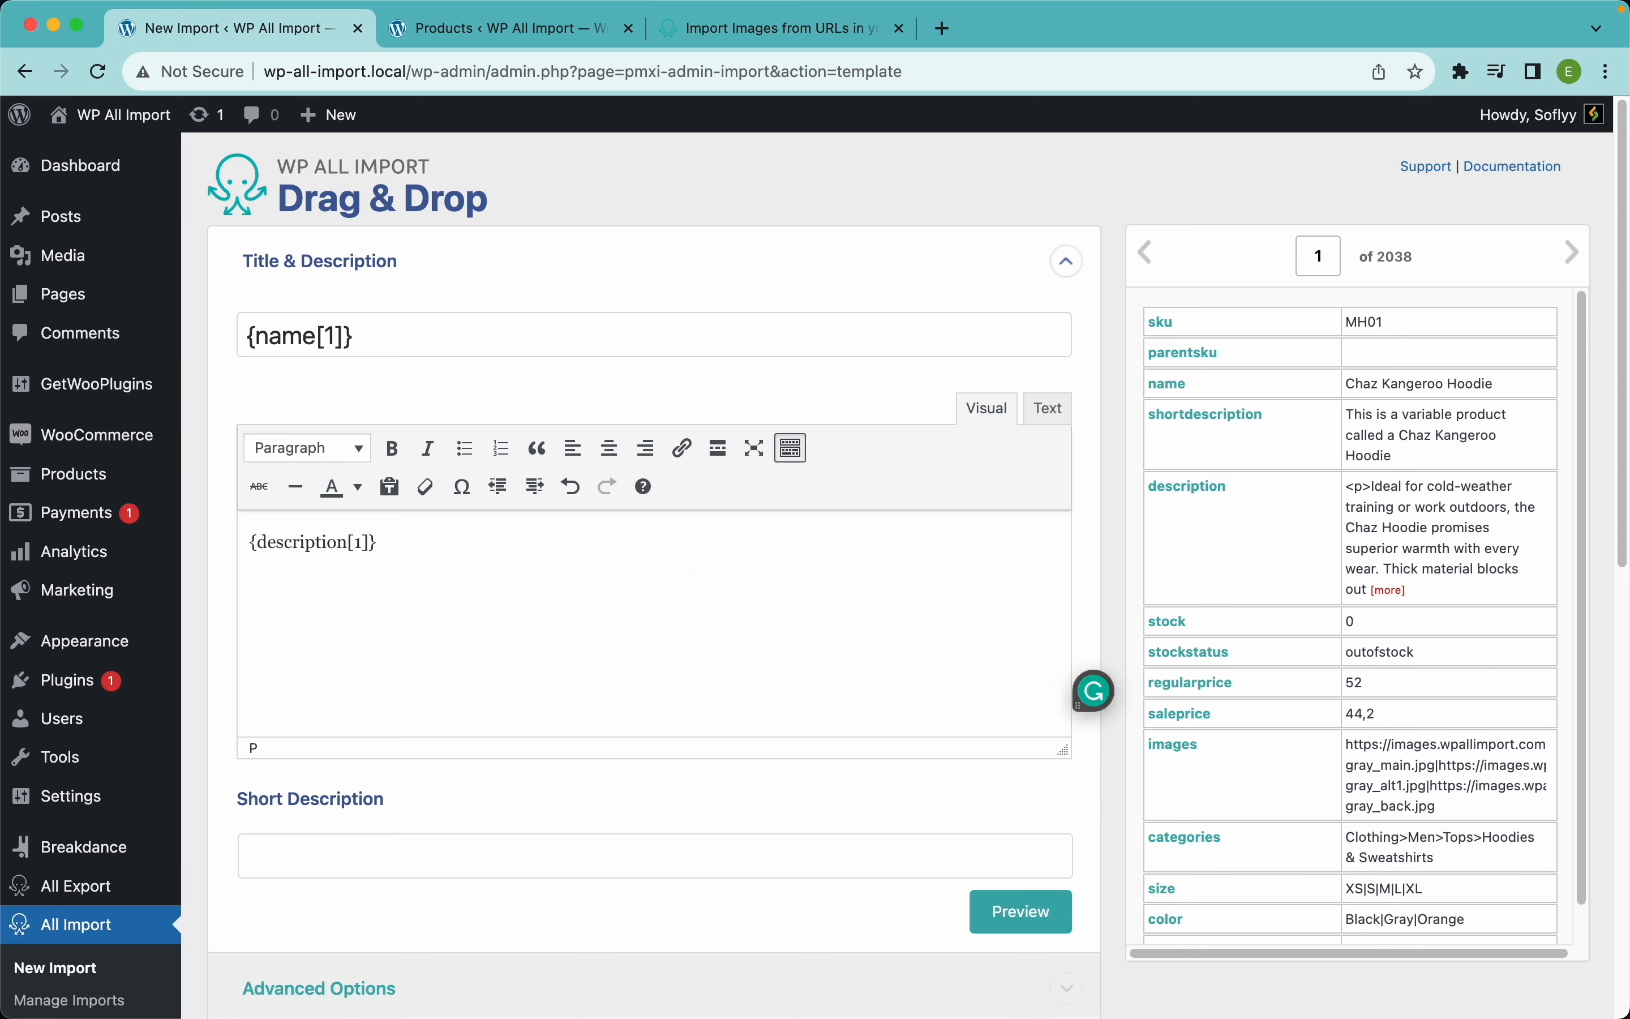
Step: Add a bold "SKU:" label followed by {sku[1]} on a new line below the description and preview the result
{"action": "type", "text": "SKU:"}
{"action": "left_click_drag", "start_coordinate": [1169, 332], "coordinate": [217, 602]}
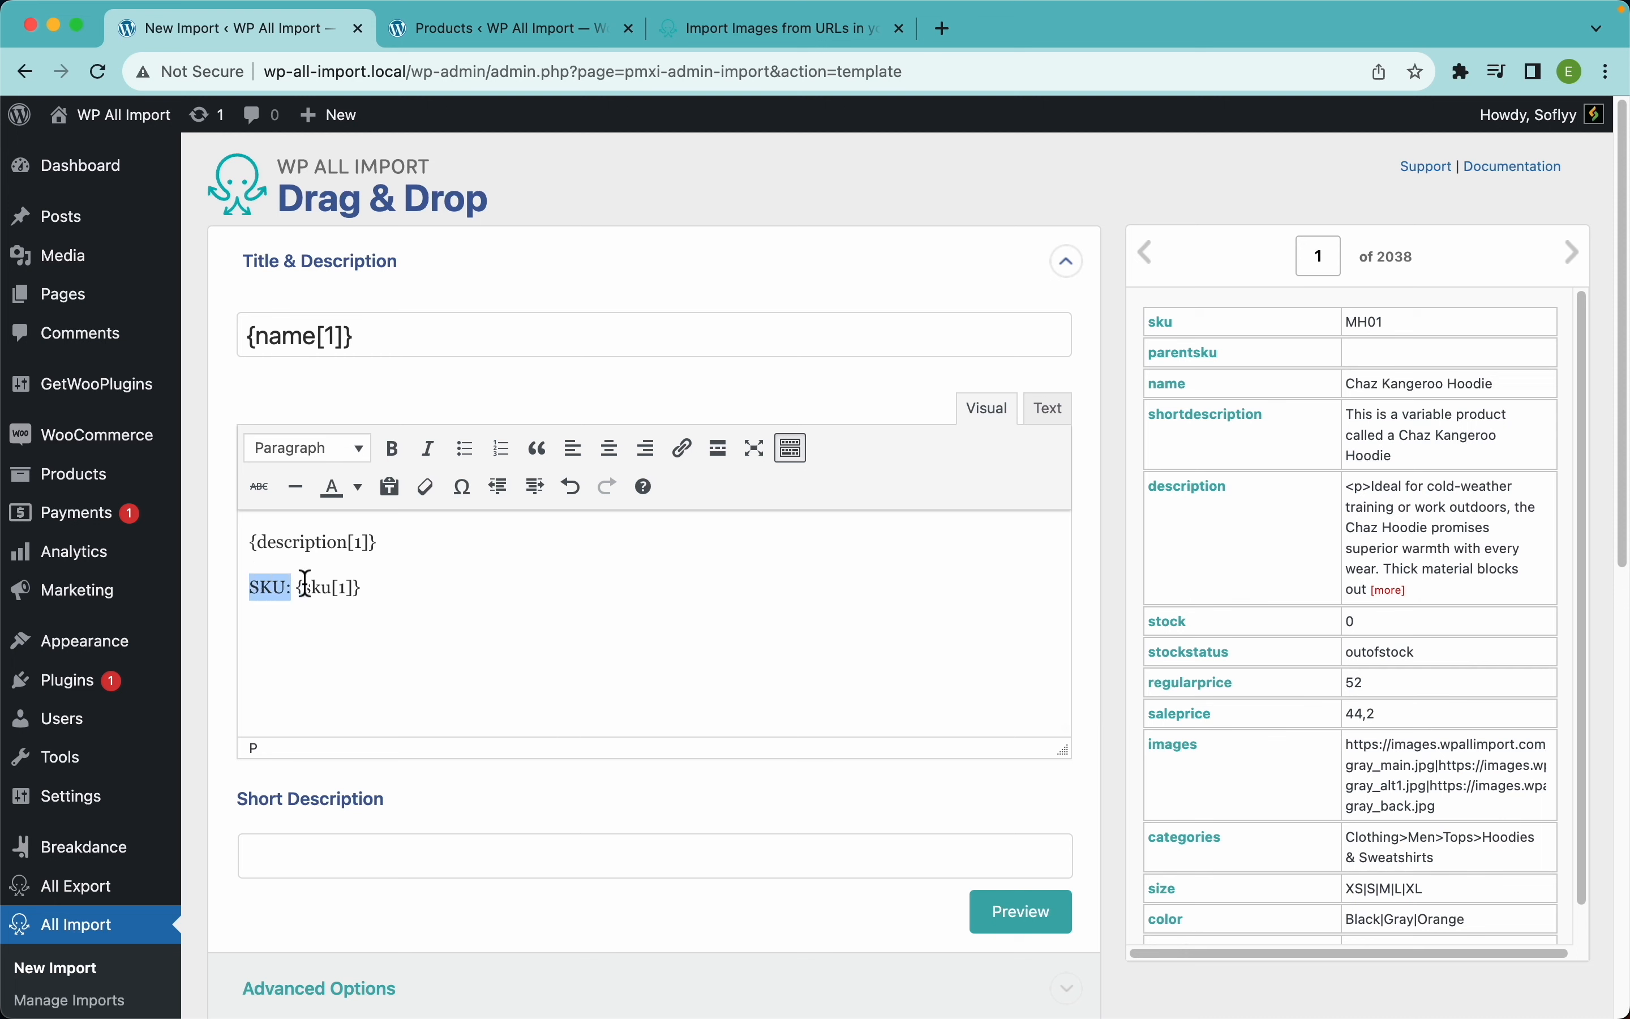
{"action": "left_click", "coordinate": [391, 449]}
{"action": "left_click", "coordinate": [1038, 923]}
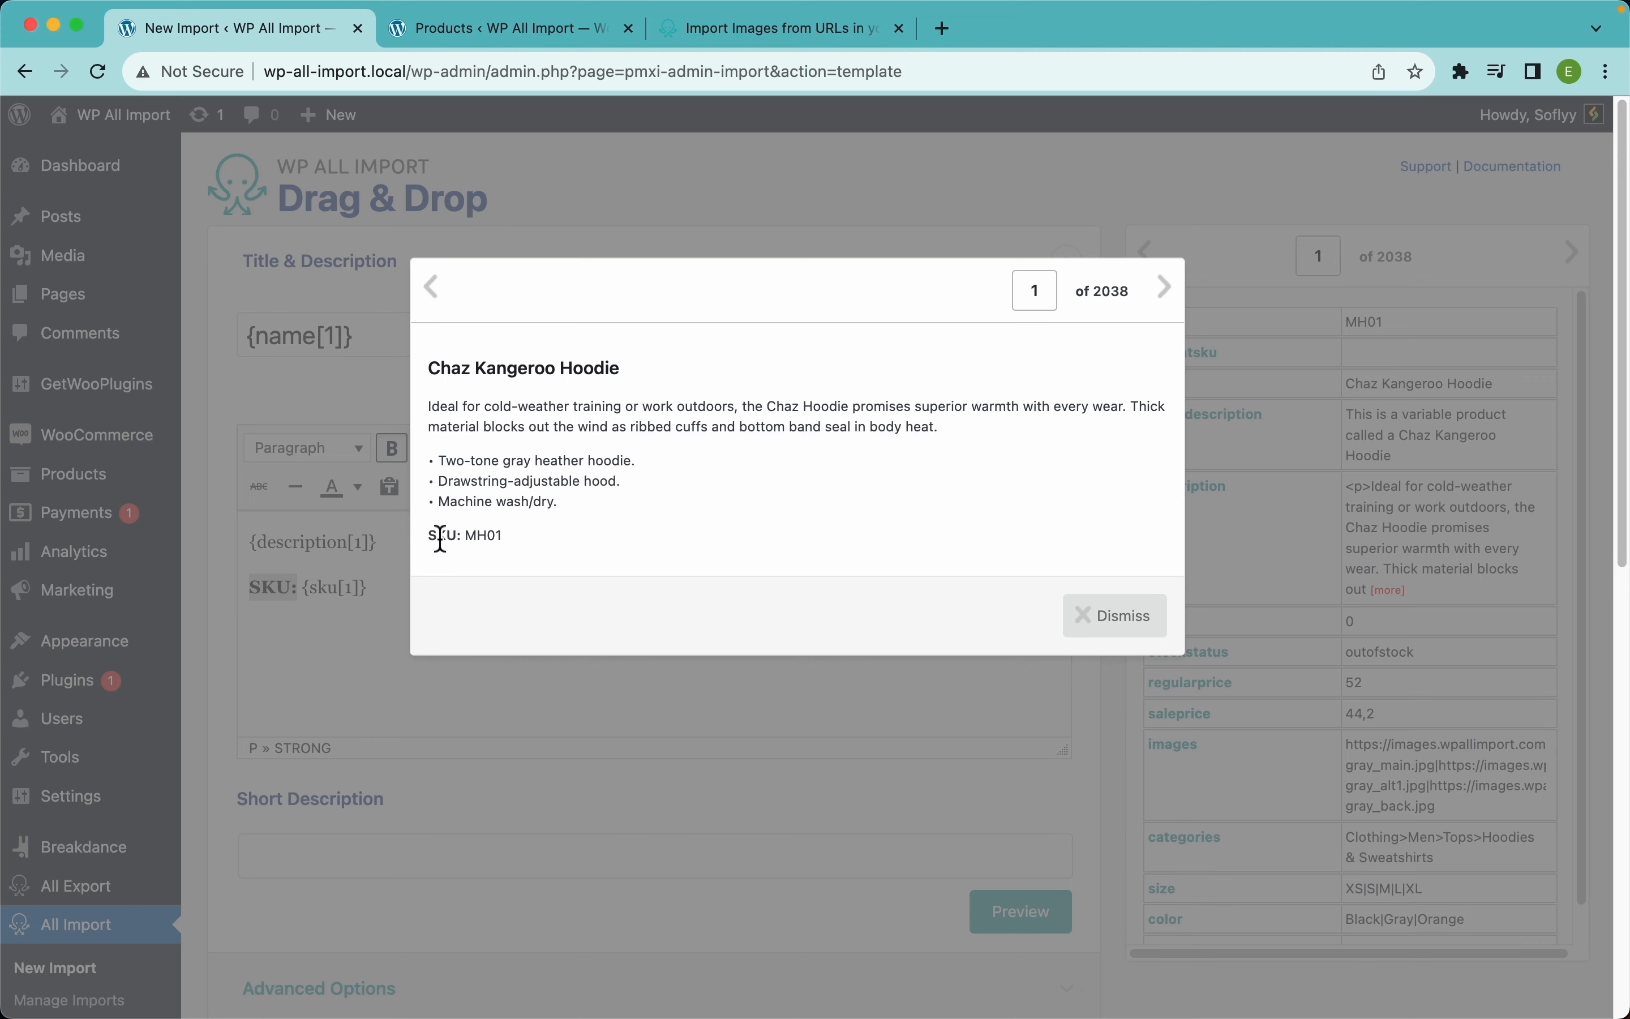
{"action": "left_click", "coordinate": [1138, 625]}
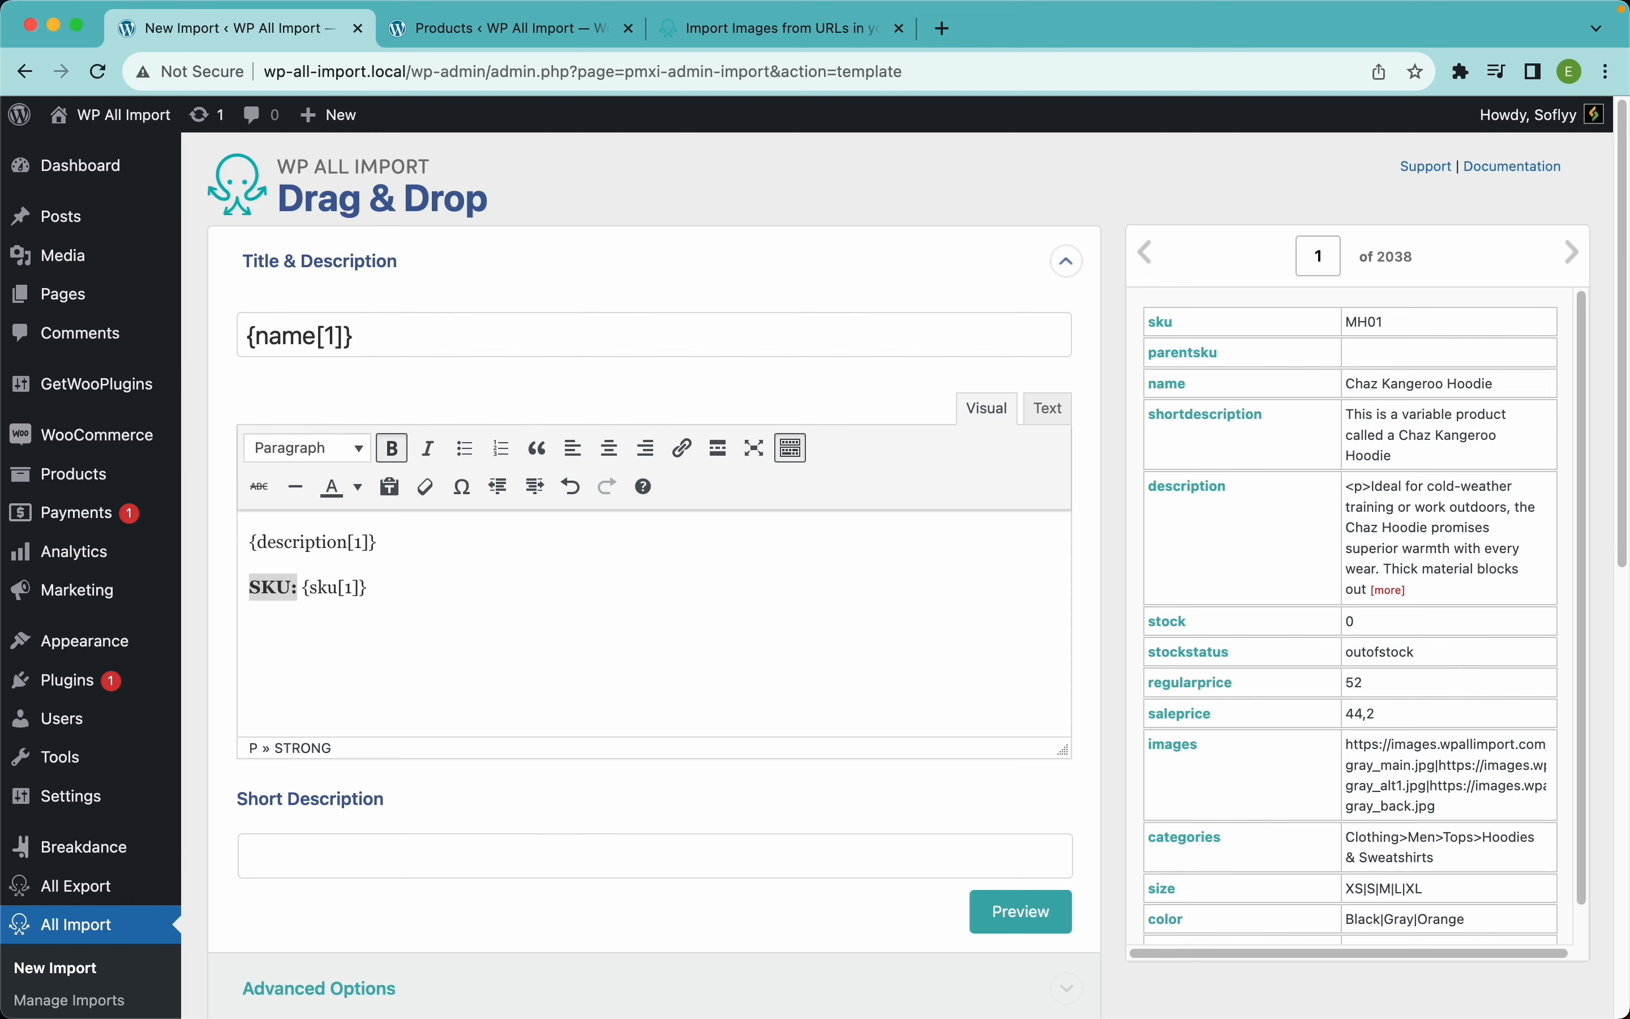
Step: Map the Short Description field to {shortdescription[1]}
{"action": "scroll", "coordinate": [426, 718], "scroll_direction": "down", "scroll_amount": 5}
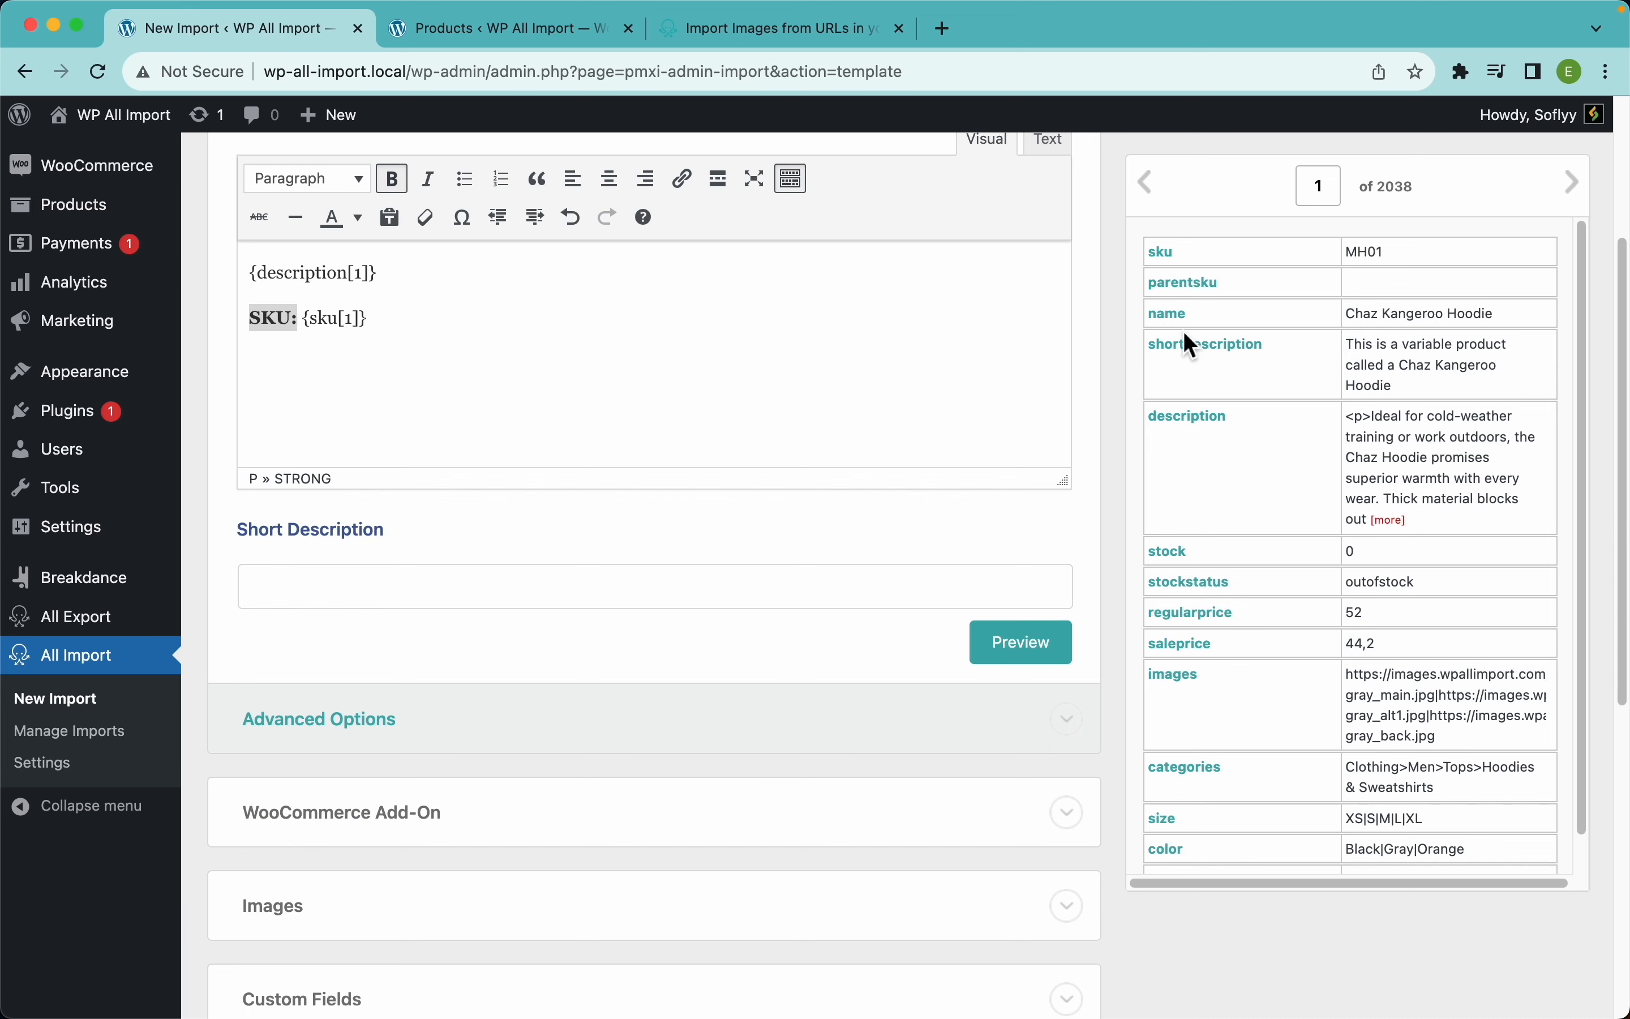
{"action": "left_click_drag", "start_coordinate": [1201, 364], "coordinate": [576, 600]}
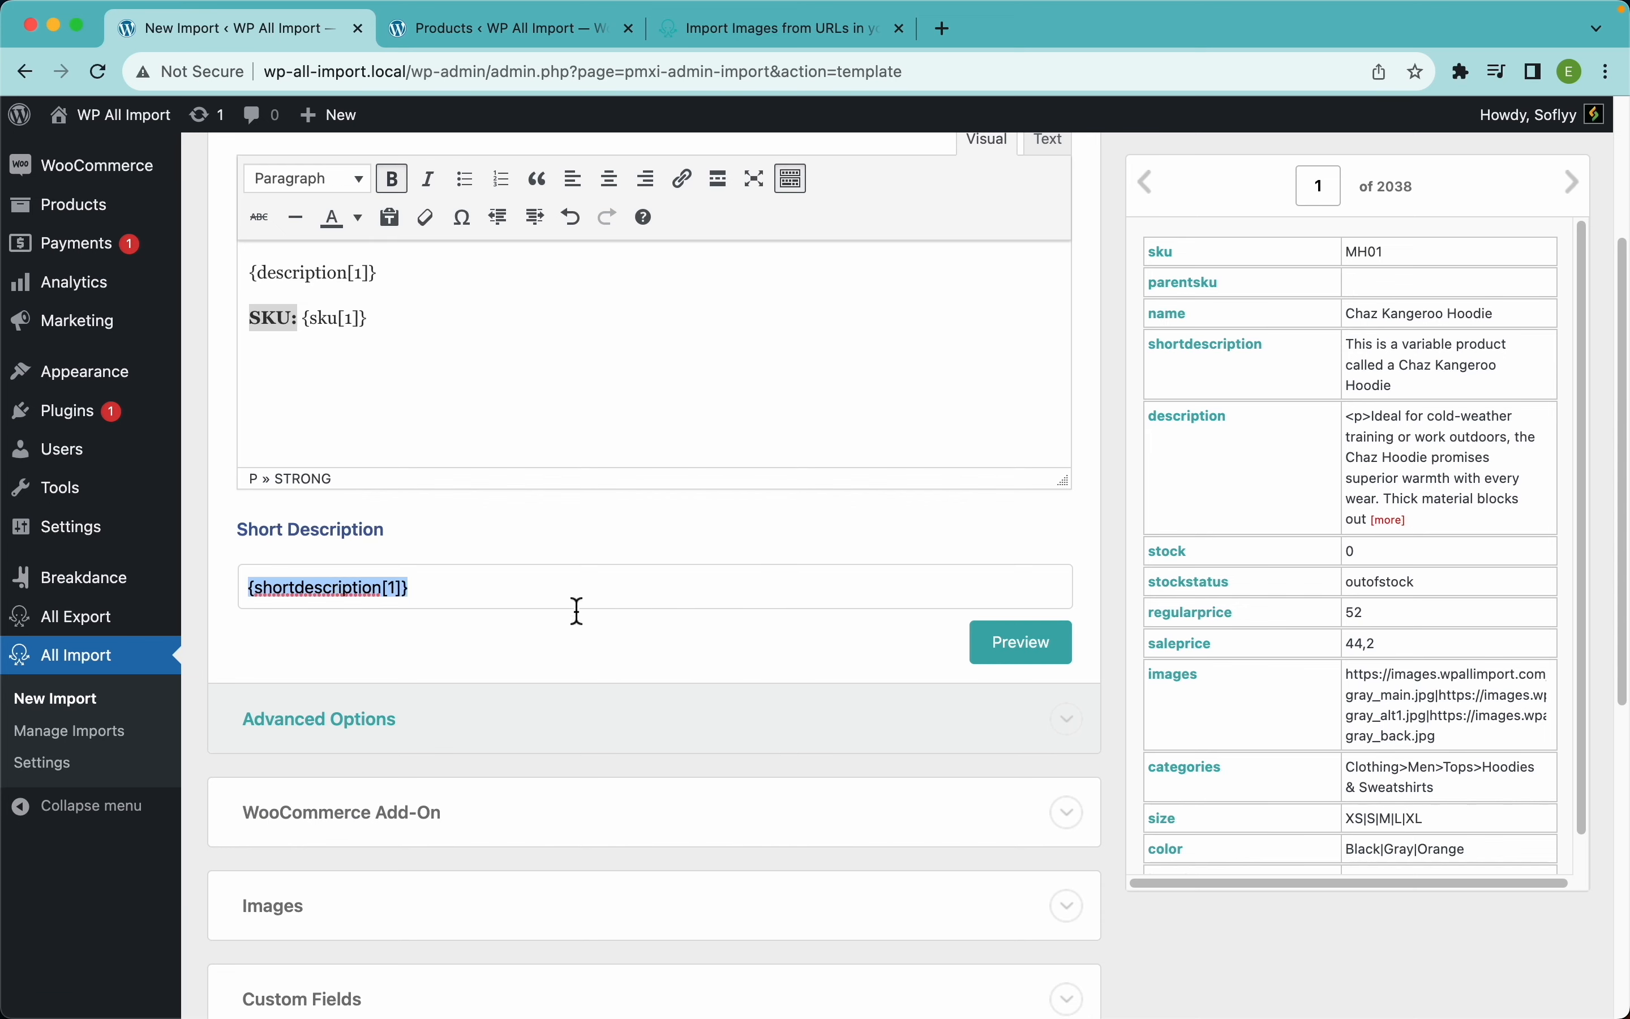
Step: Expand the WooCommerce Add-On settings and set the product type to Variable product
{"action": "scroll", "coordinate": [506, 697], "scroll_direction": "down", "scroll_amount": 5}
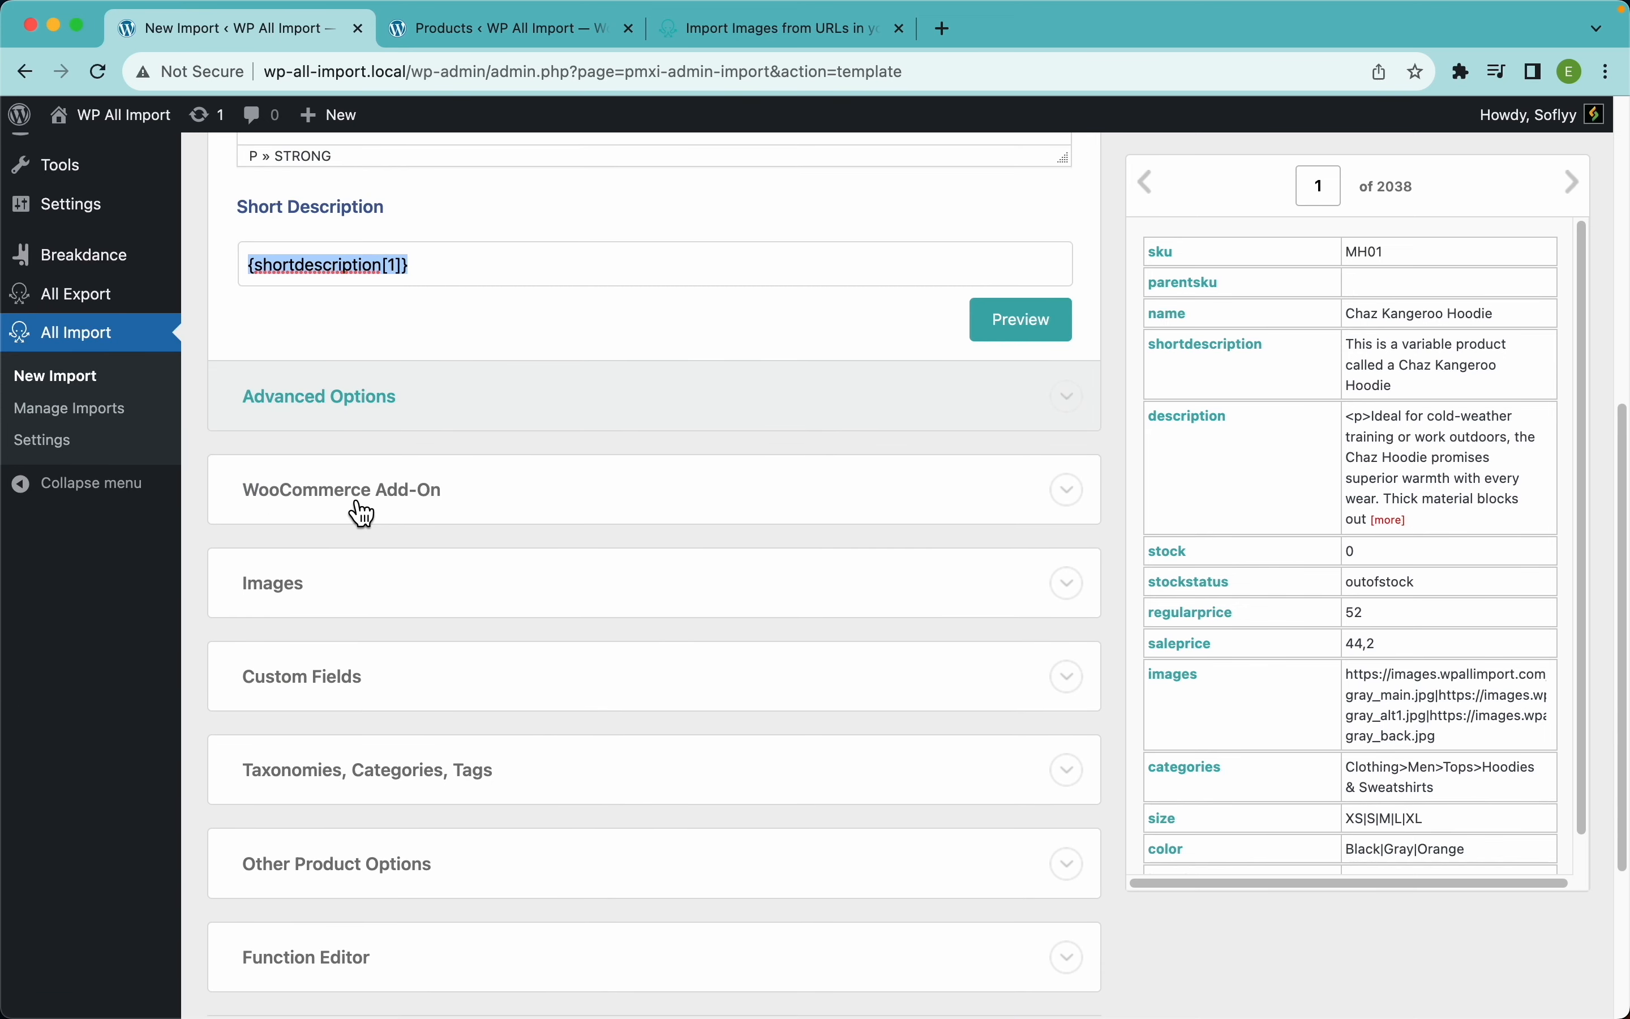
{"action": "left_click", "coordinate": [416, 506]}
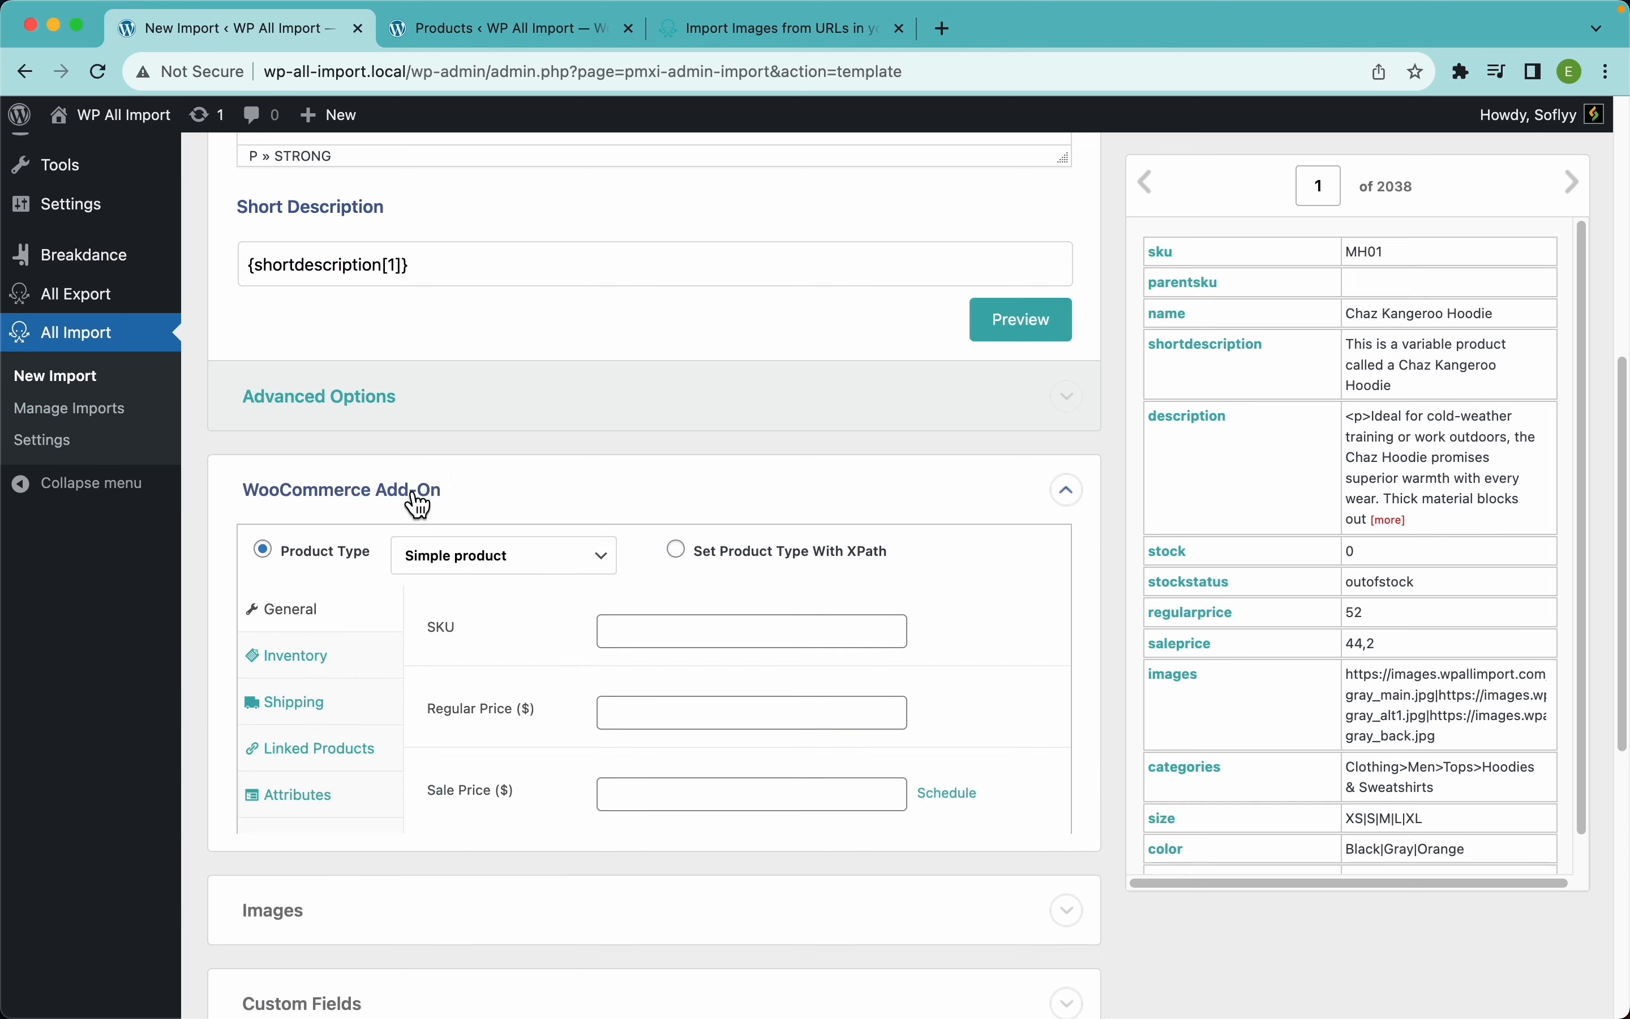
{"action": "scroll", "coordinate": [495, 534], "scroll_direction": "down", "scroll_amount": 4}
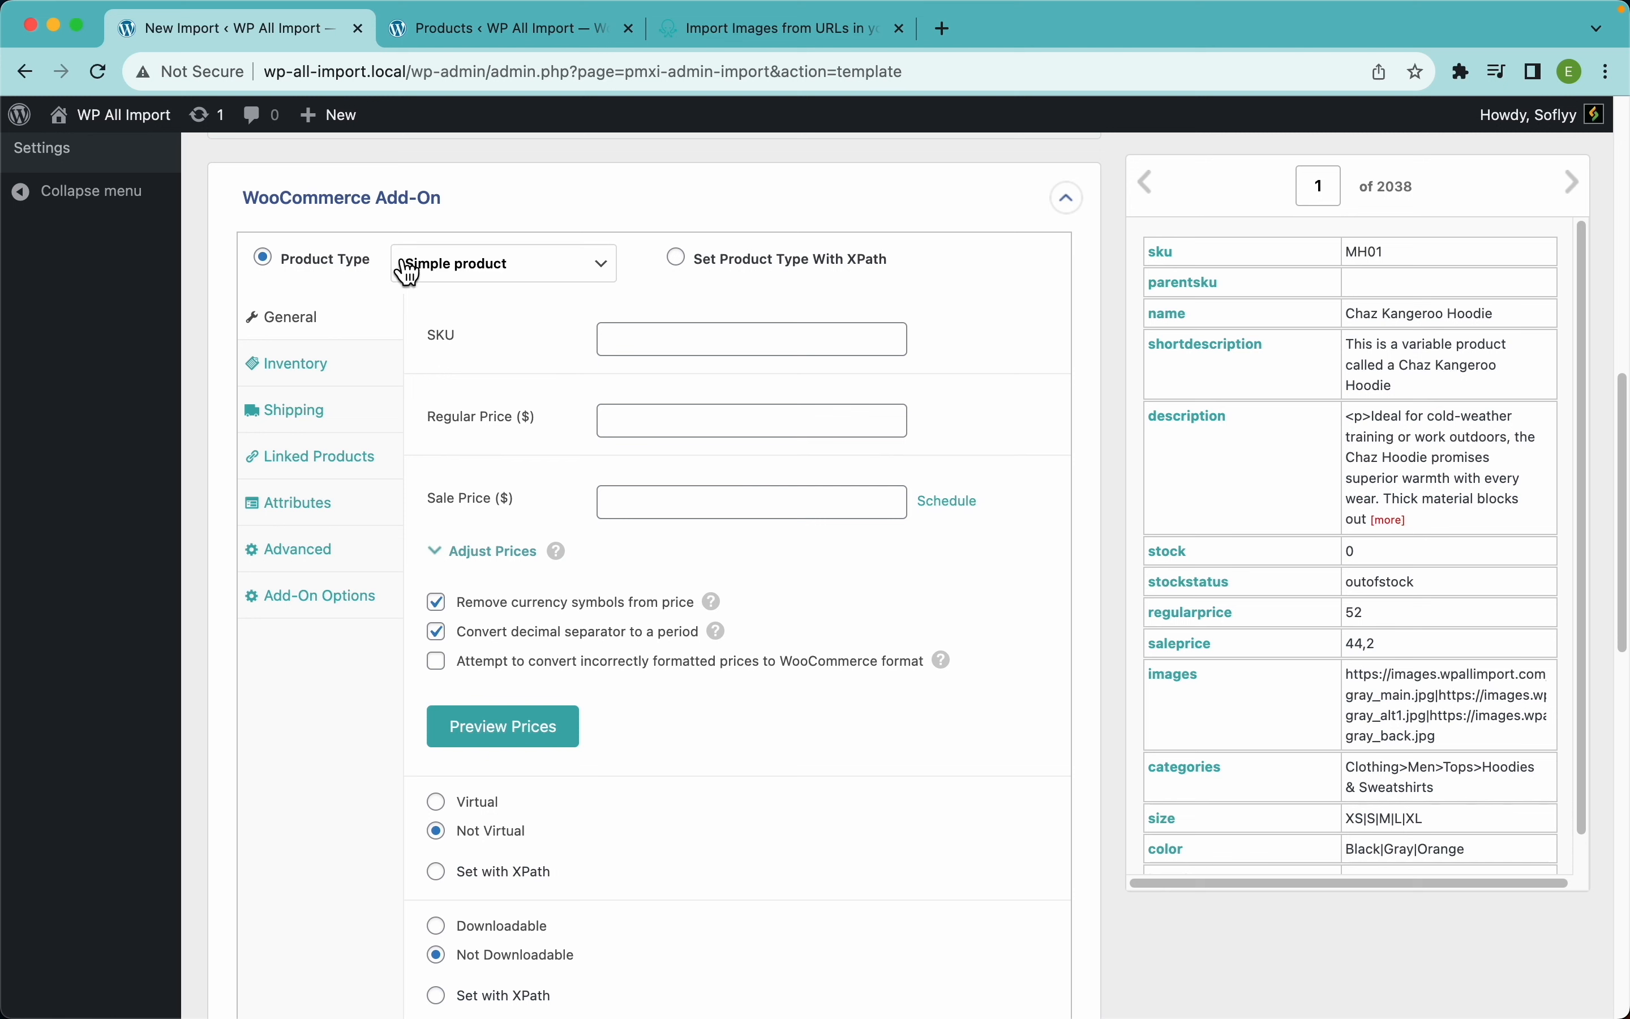
{"action": "left_click", "coordinate": [458, 270]}
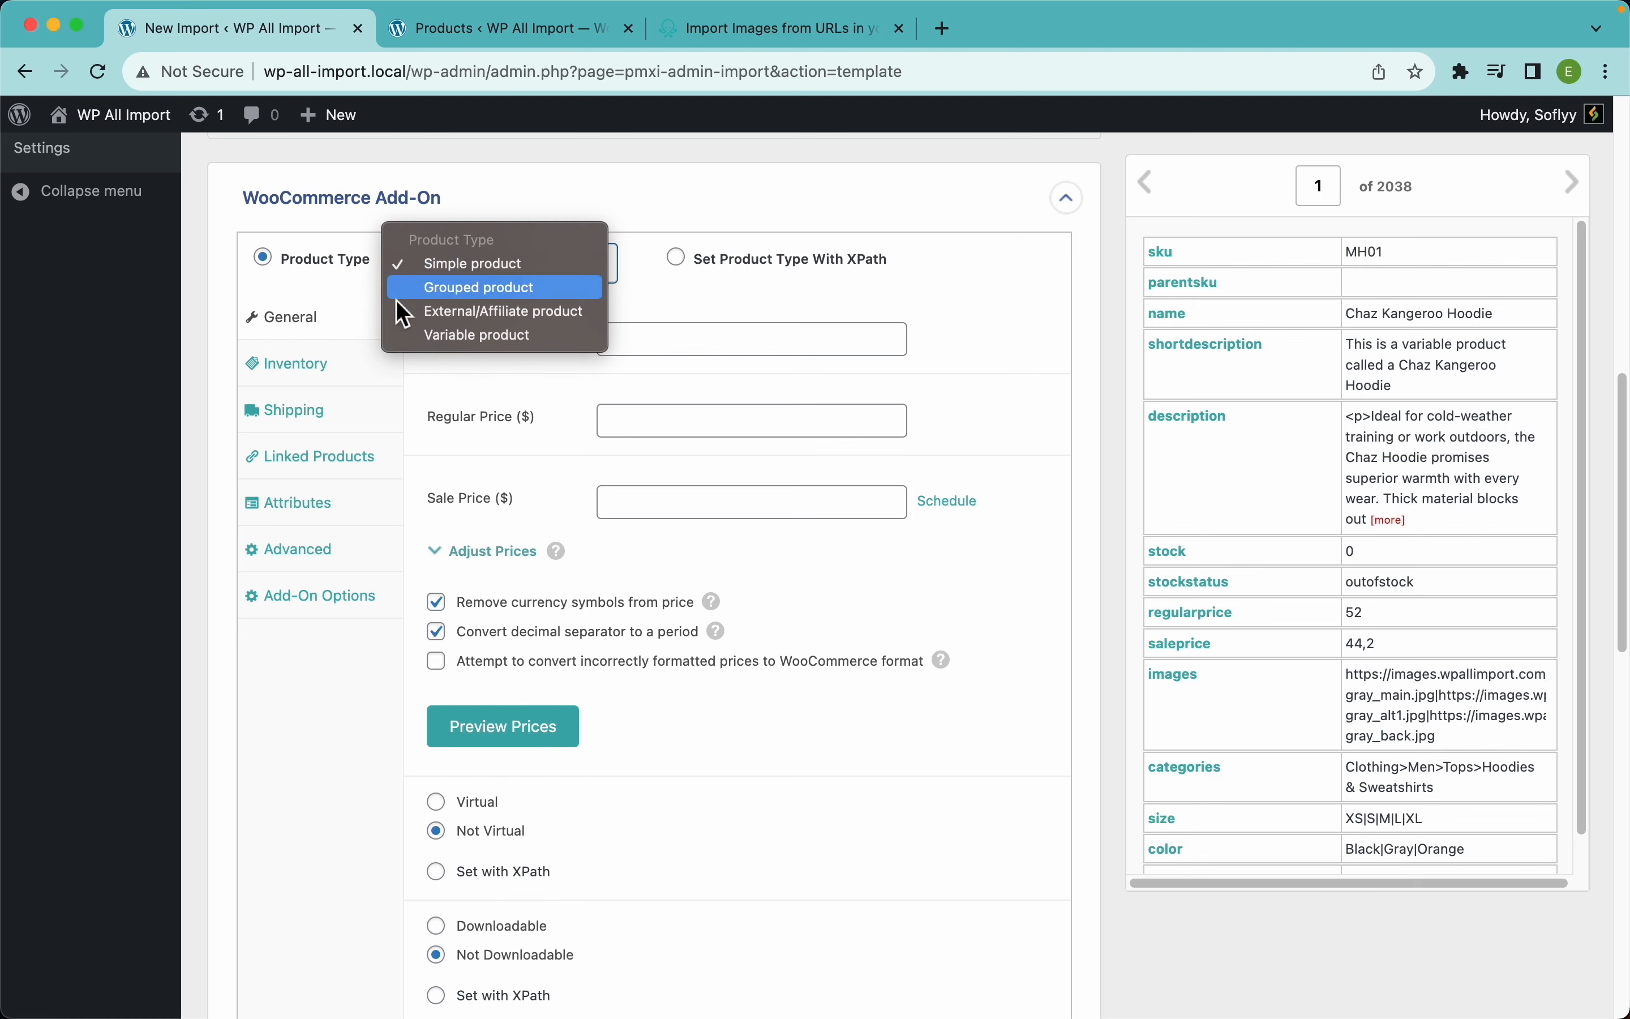
{"action": "left_click", "coordinate": [490, 336]}
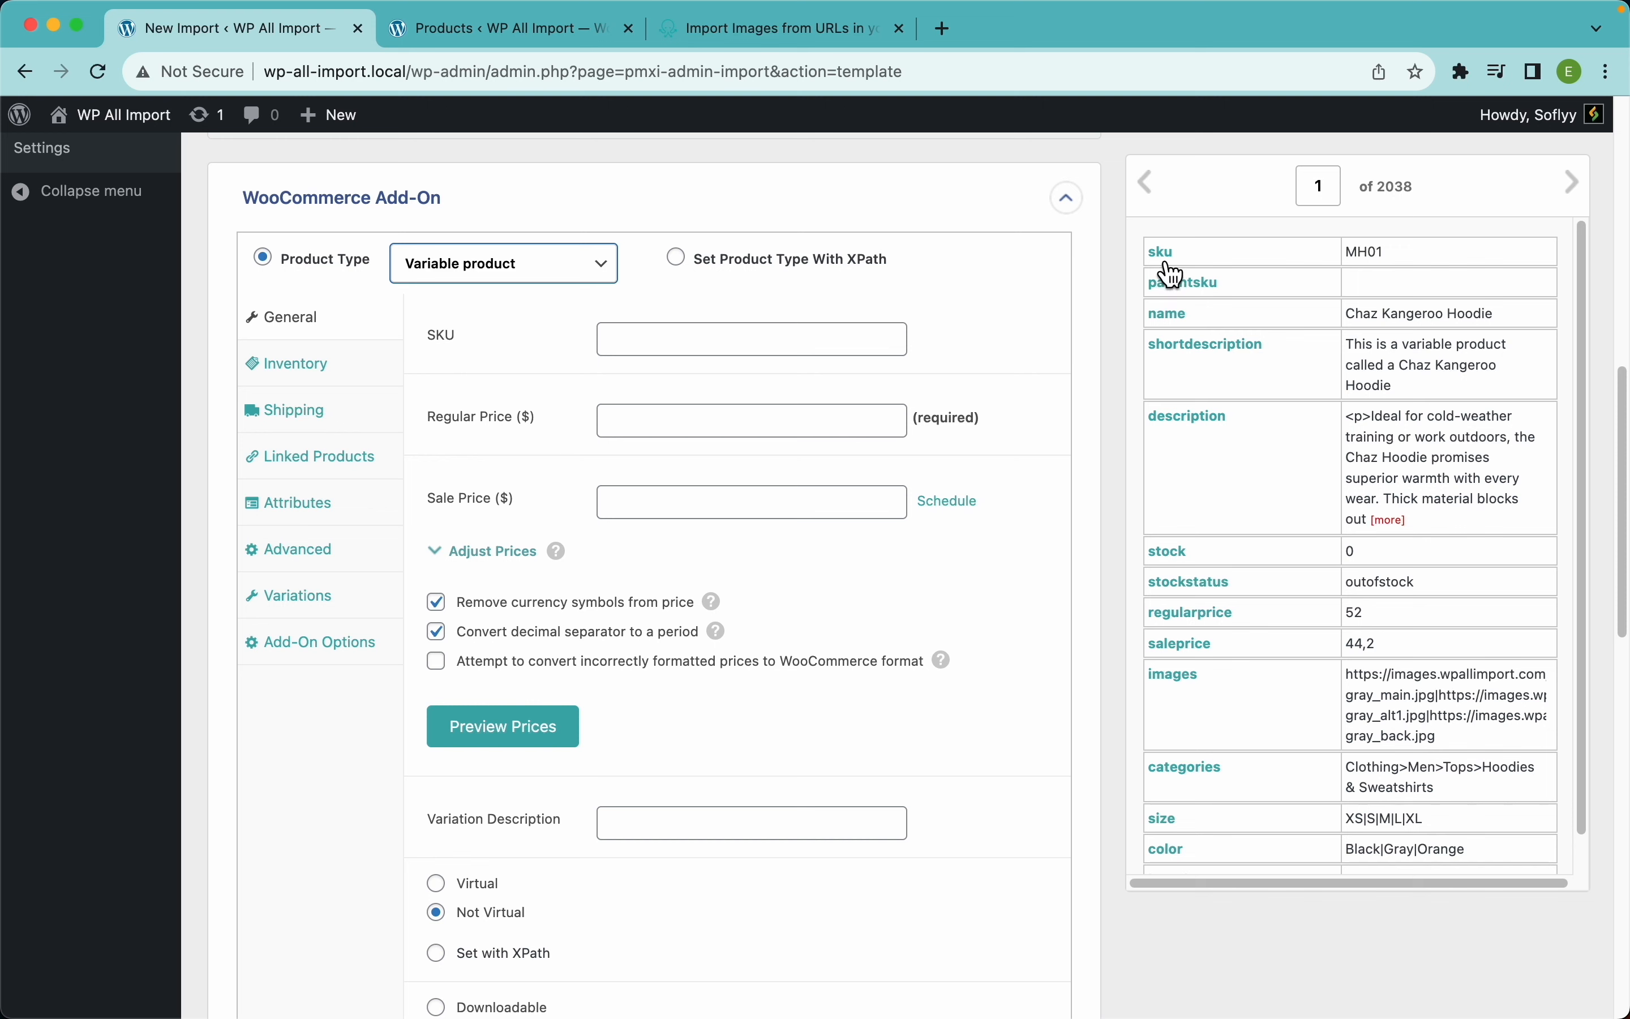
Step: Map SKU to {sku[1]}, Regular Price to {regularprice[1]} and Sale Price to {saleprice[1]}
{"action": "left_click_drag", "start_coordinate": [1172, 272], "coordinate": [721, 340]}
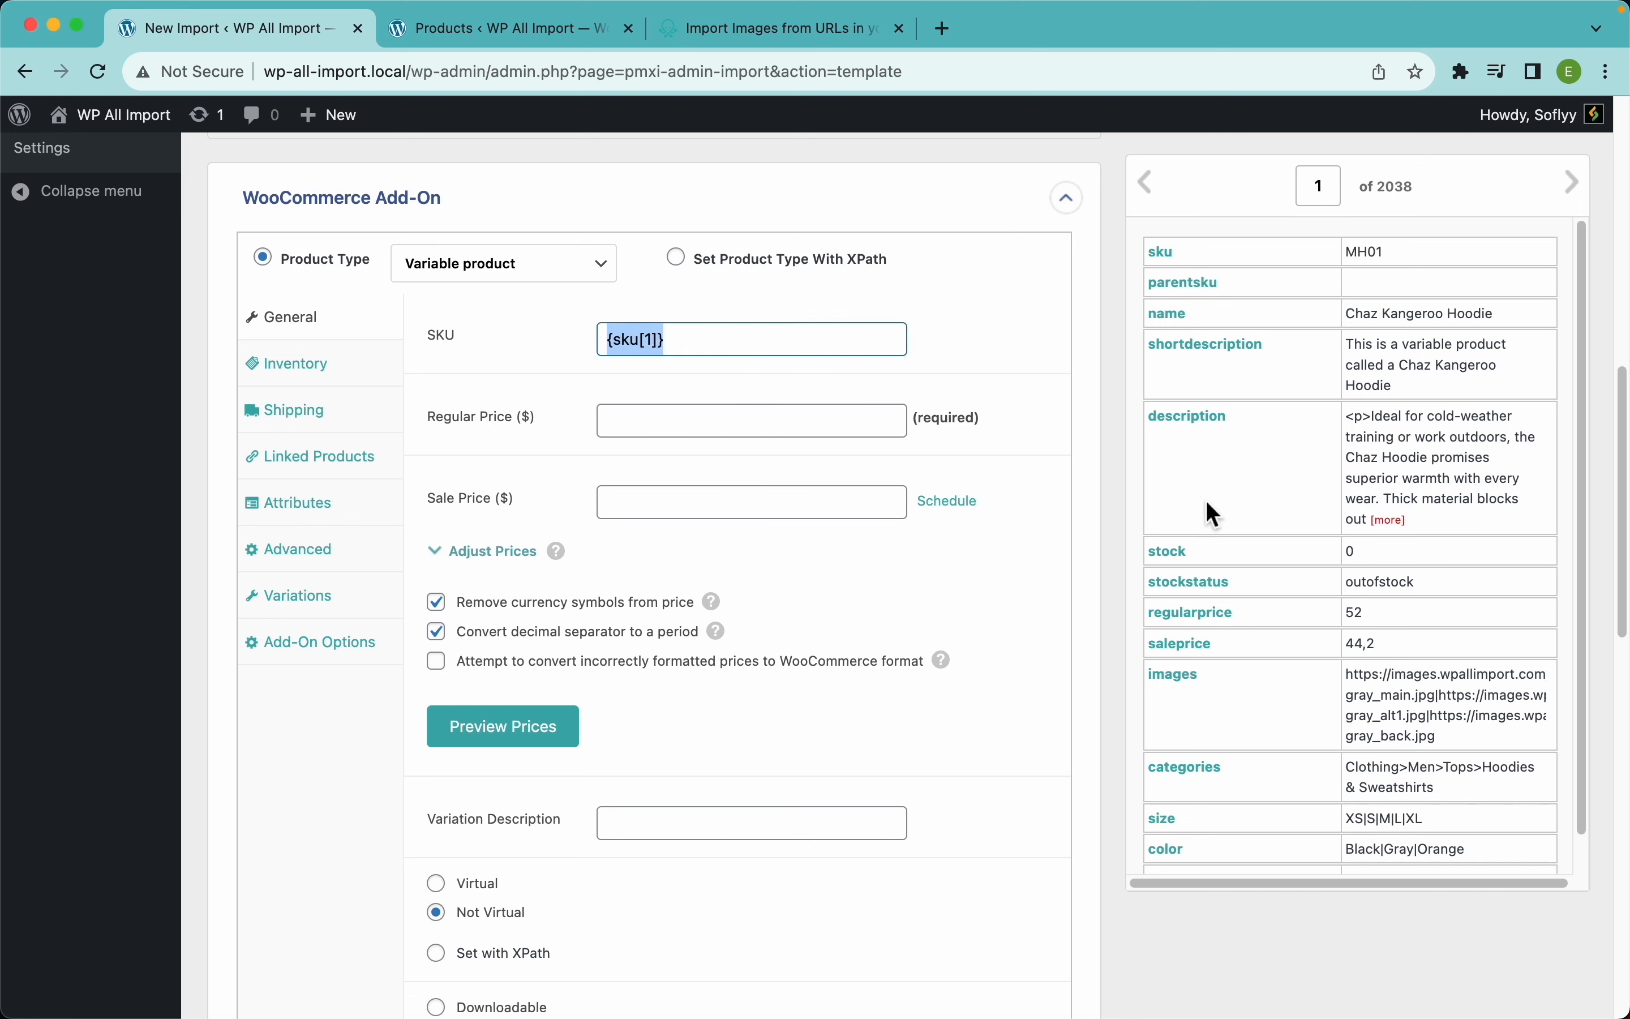
{"action": "left_click_drag", "start_coordinate": [1189, 610], "coordinate": [800, 429]}
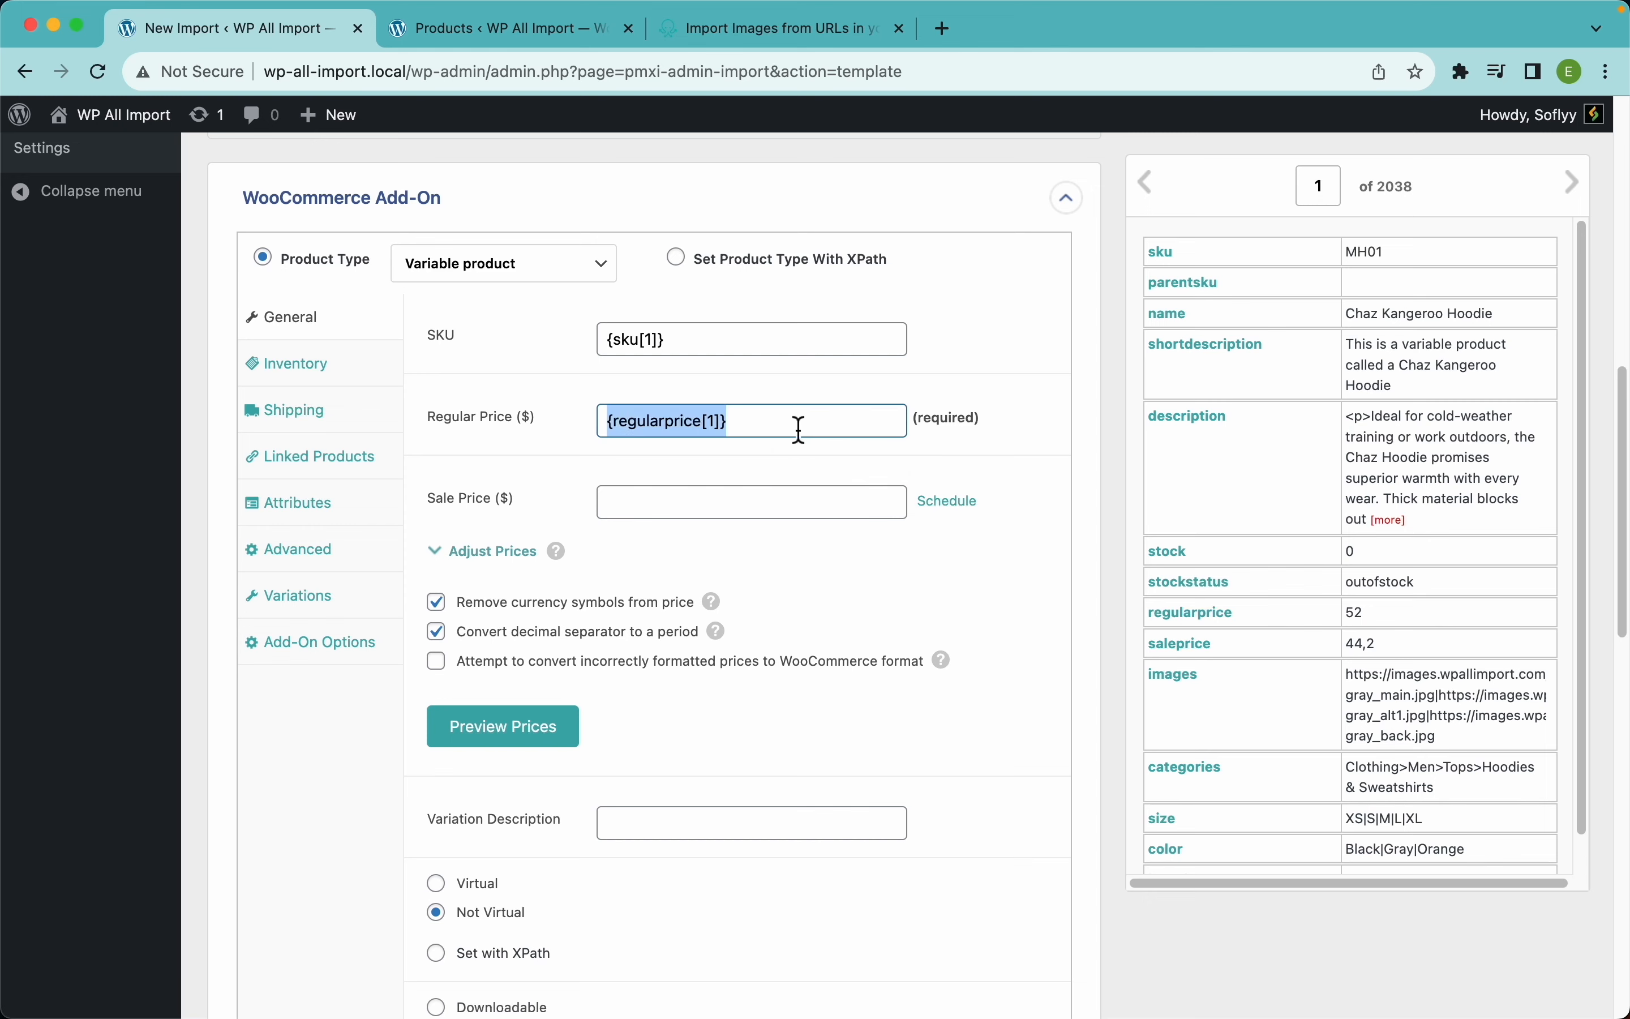
{"action": "left_click_drag", "start_coordinate": [1176, 654], "coordinate": [815, 505]}
Step: Enable stock management in the inventory settings and map Stock Qty to {stock[1]}
{"action": "scroll", "coordinate": [808, 627], "scroll_direction": "down", "scroll_amount": 1}
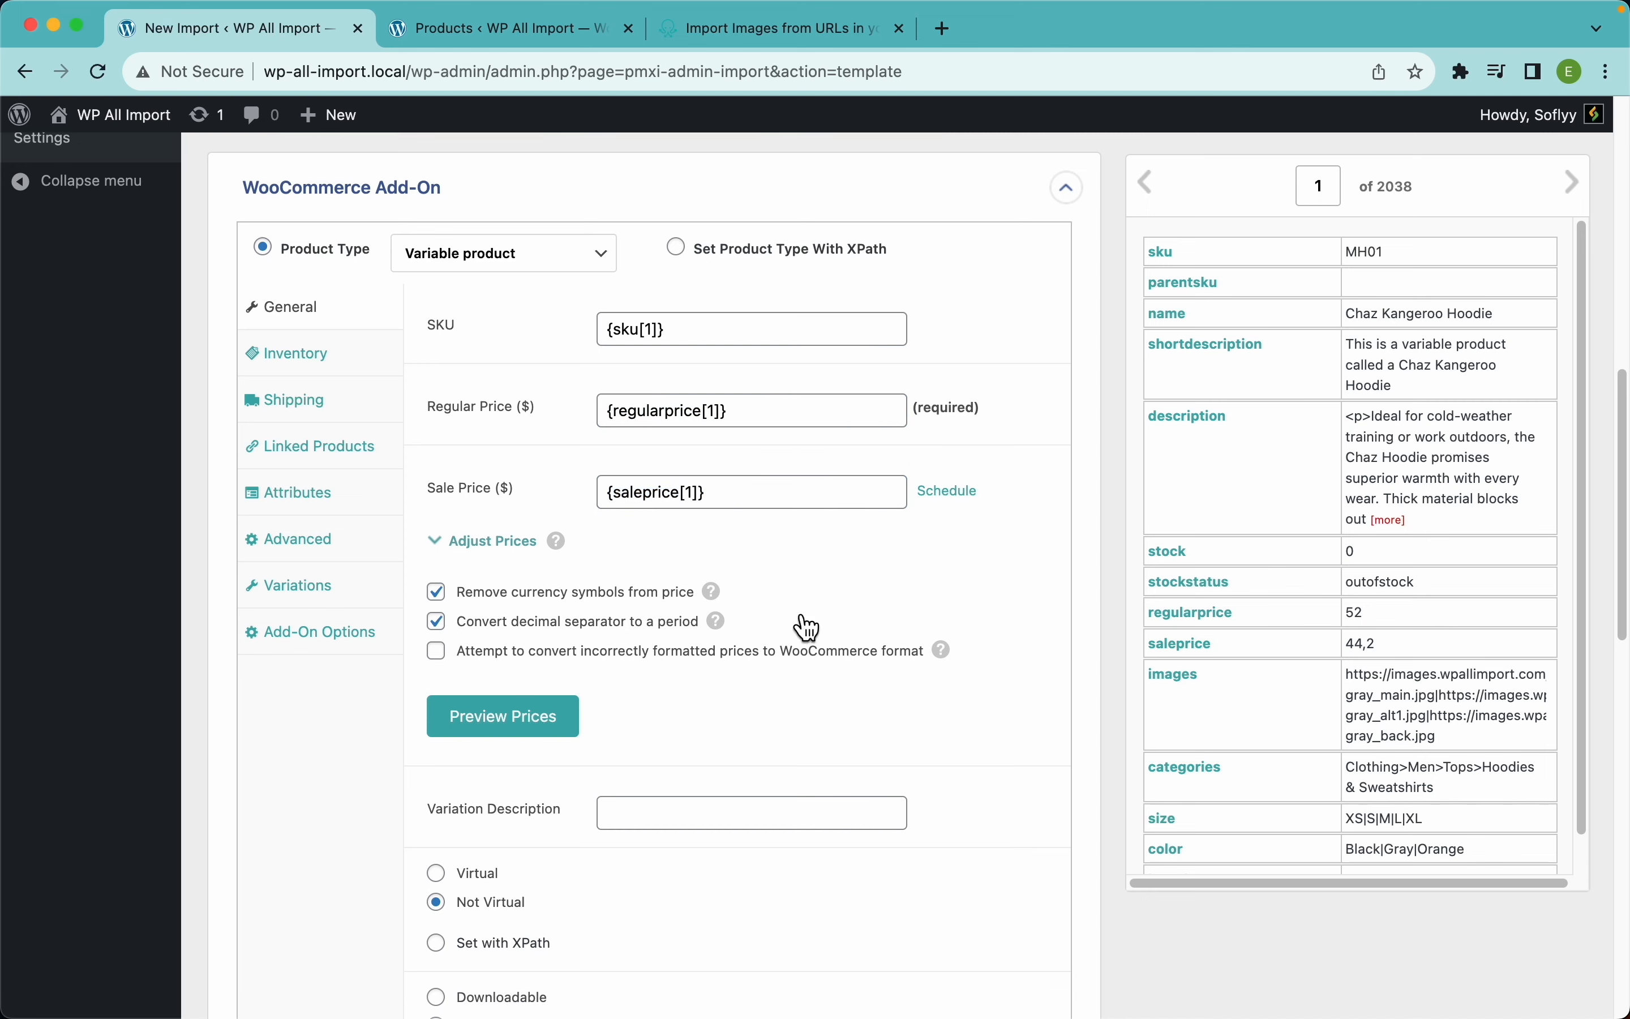
{"action": "scroll", "coordinate": [807, 629], "scroll_direction": "down", "scroll_amount": 5}
{"action": "scroll", "coordinate": [745, 513], "scroll_direction": "down", "scroll_amount": 3}
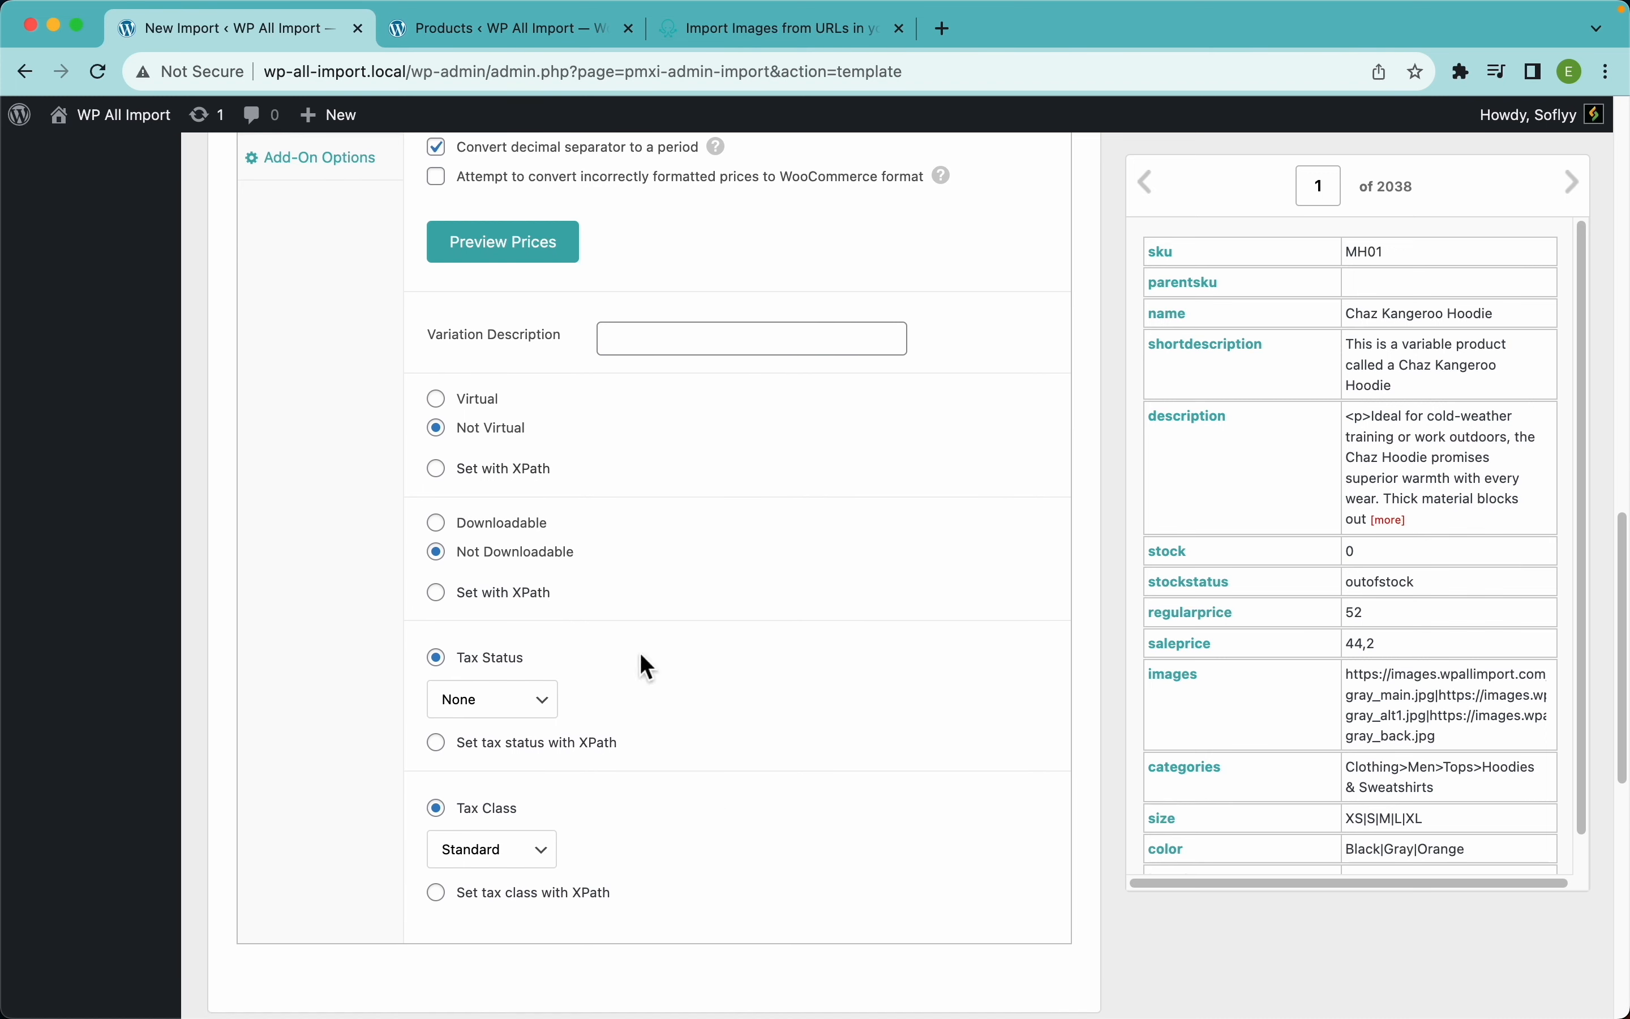
{"action": "scroll", "coordinate": [667, 502], "scroll_direction": "up", "scroll_amount": 4}
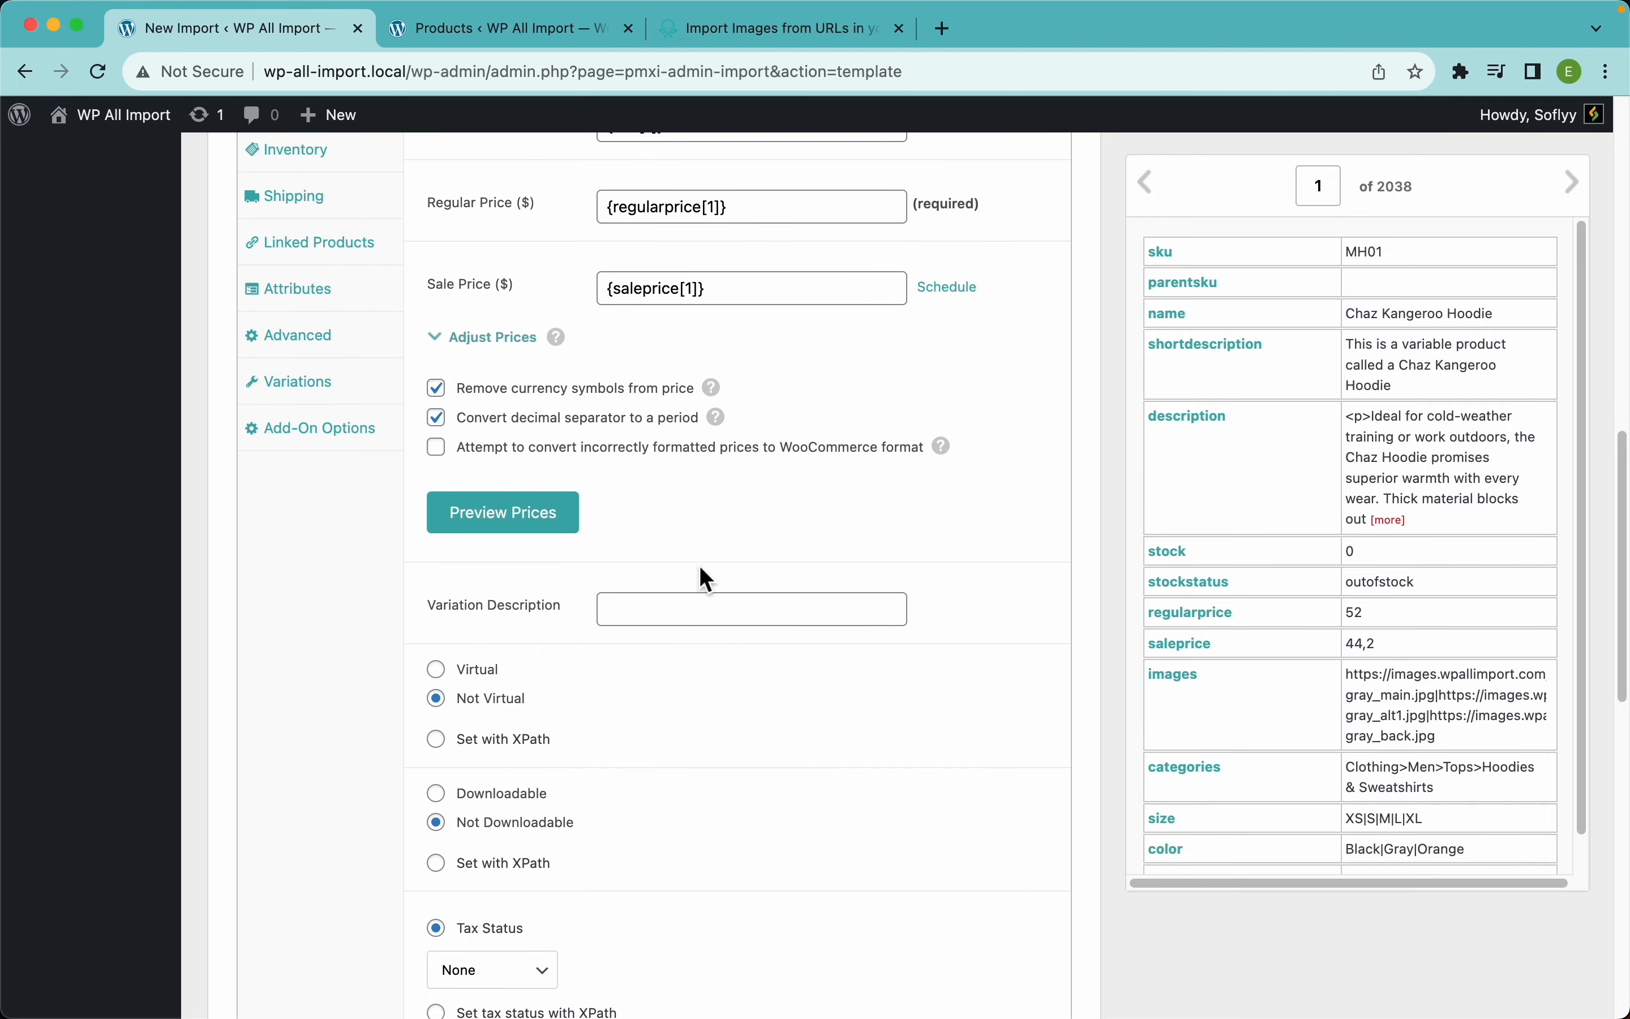
{"action": "scroll", "coordinate": [604, 449], "scroll_direction": "up", "scroll_amount": 4}
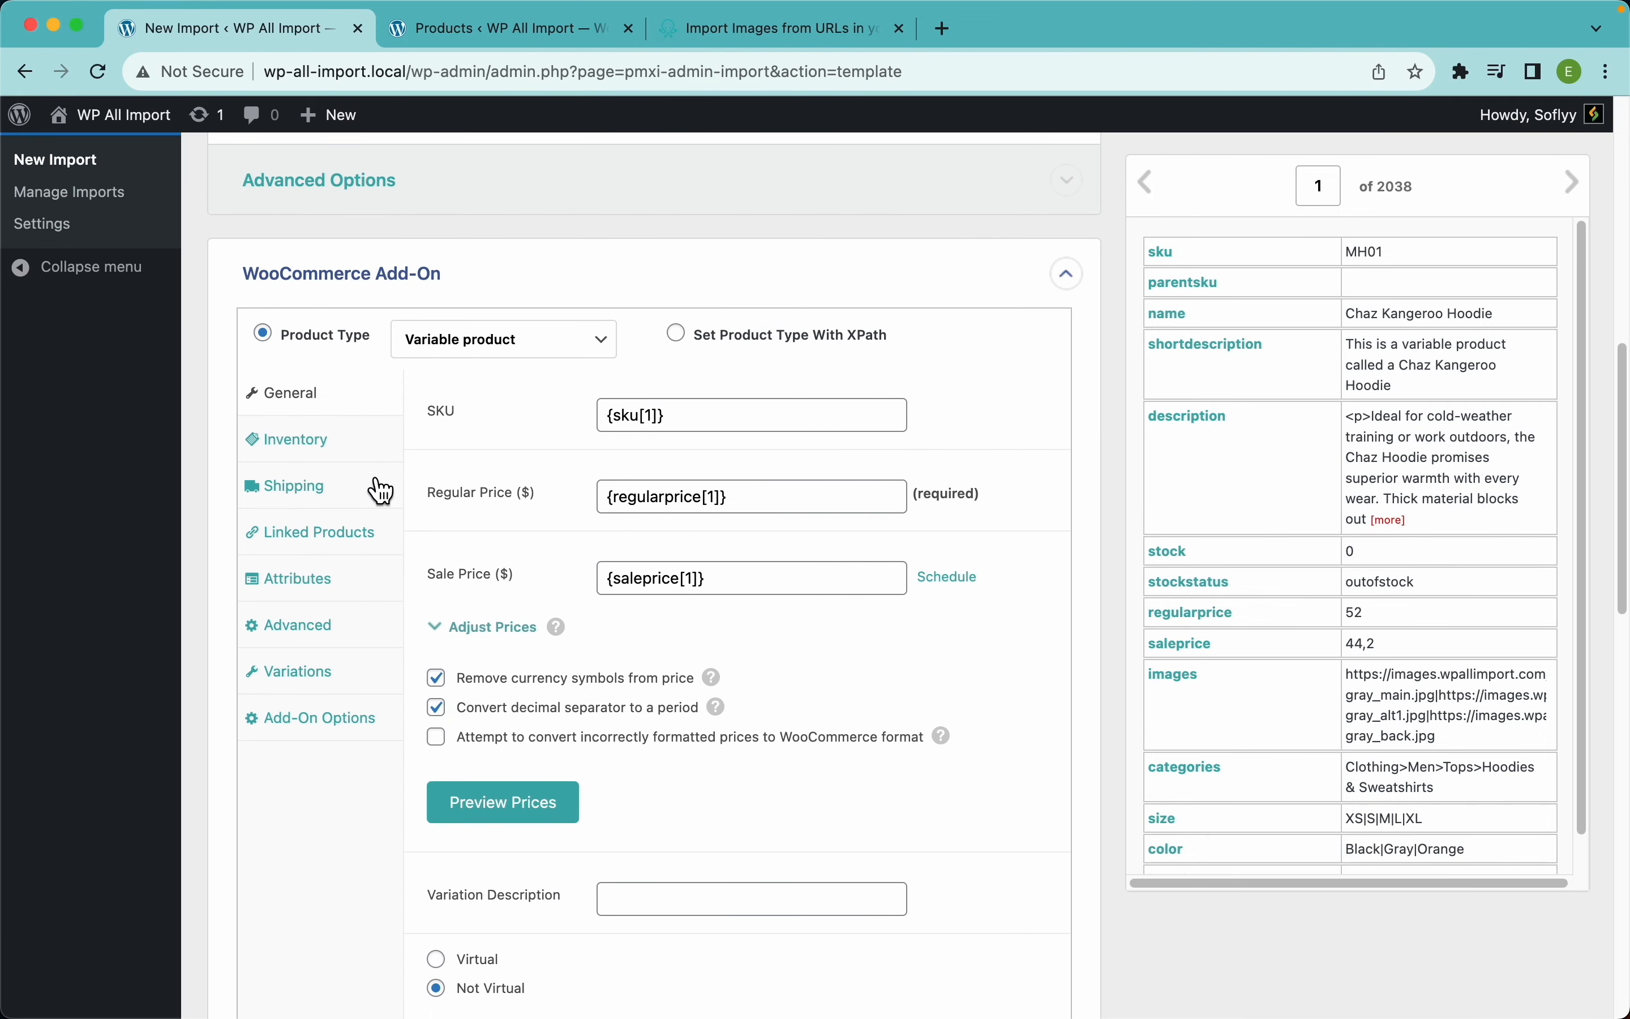
{"action": "left_click", "coordinate": [349, 446]}
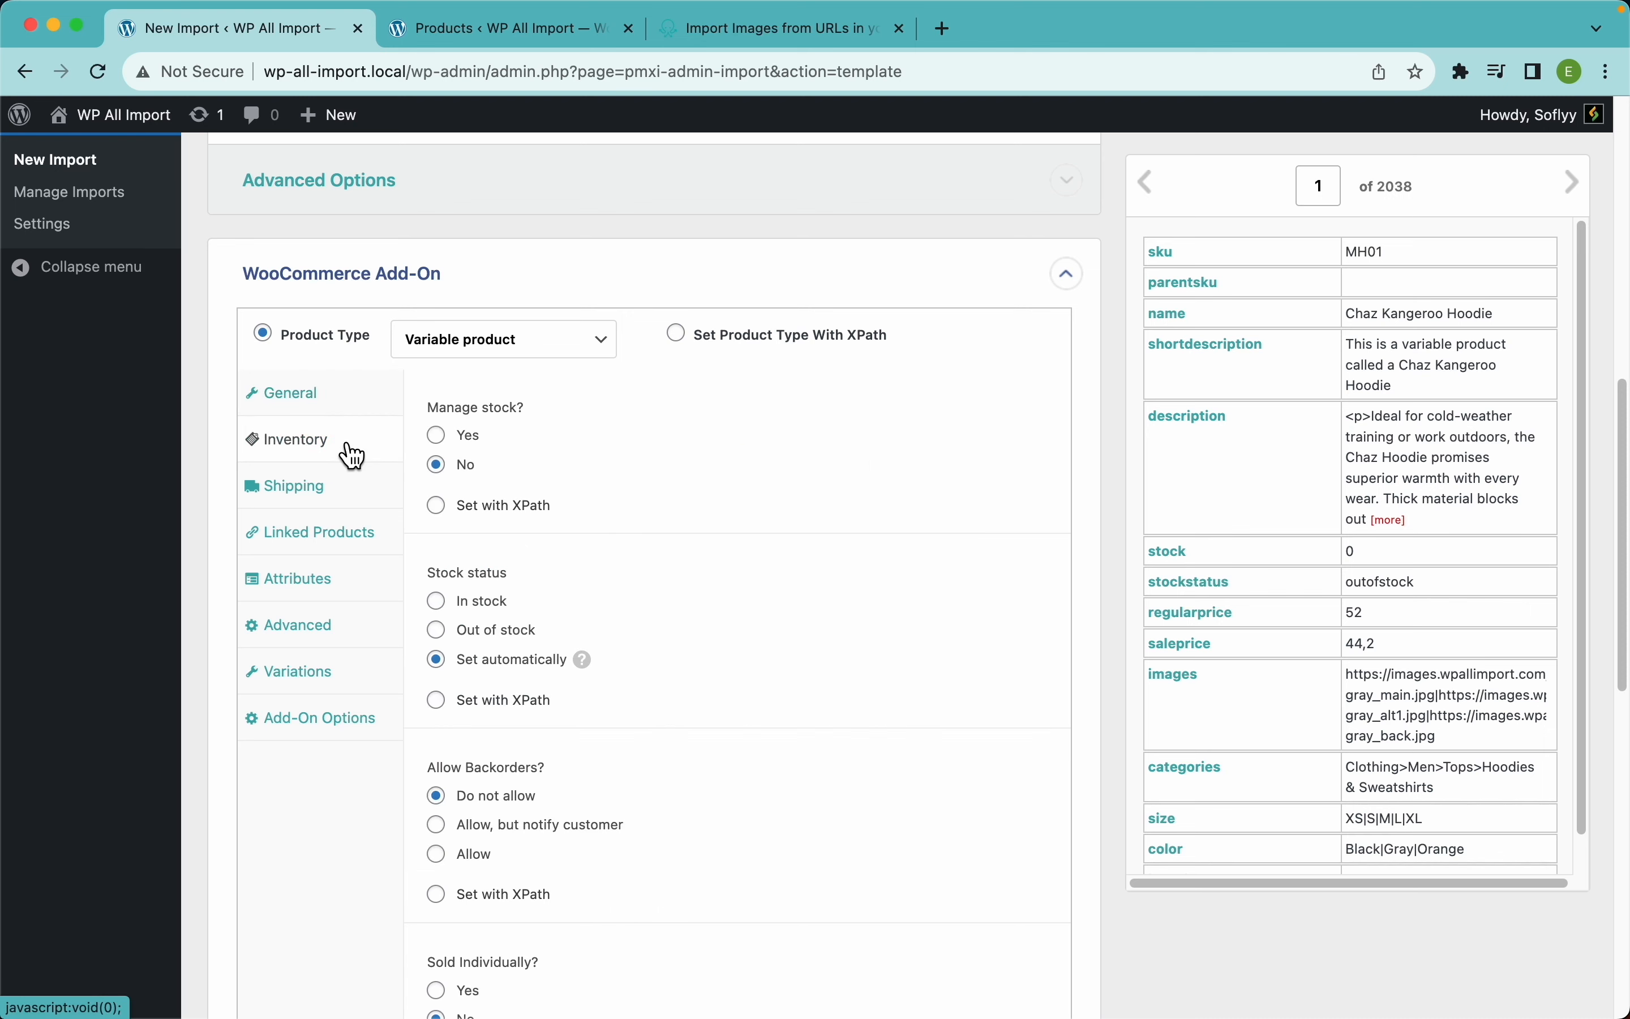
{"action": "left_click", "coordinate": [446, 438]}
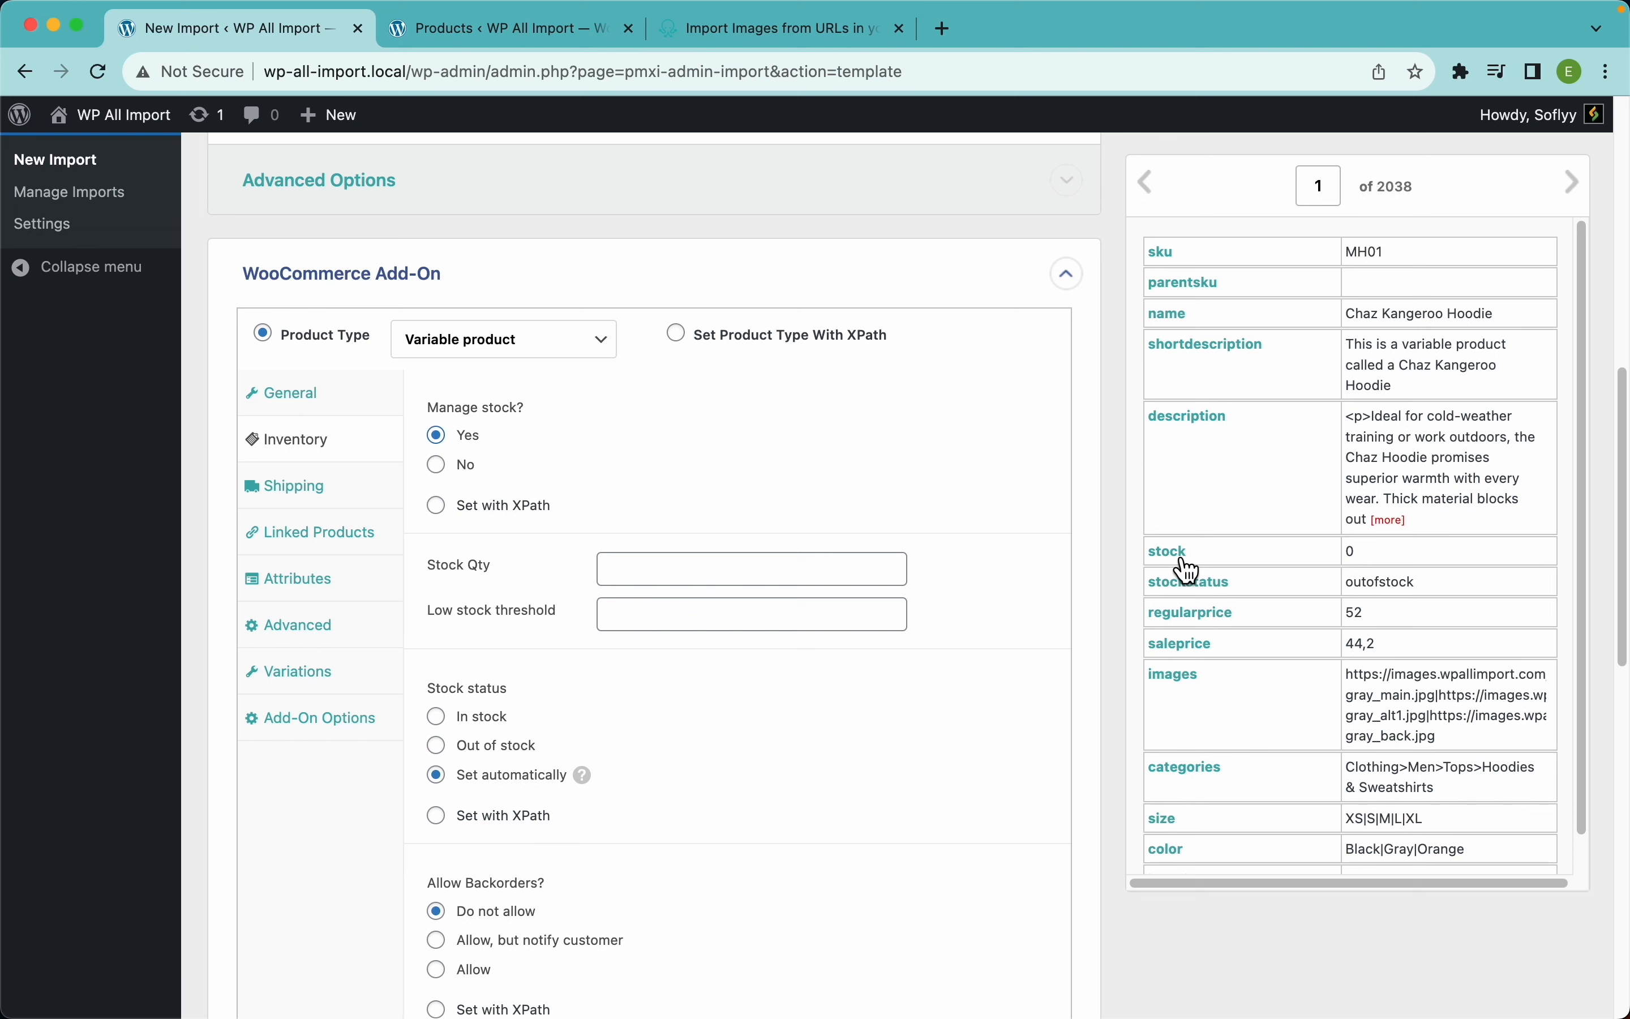
{"action": "left_click_drag", "start_coordinate": [1189, 572], "coordinate": [859, 576]}
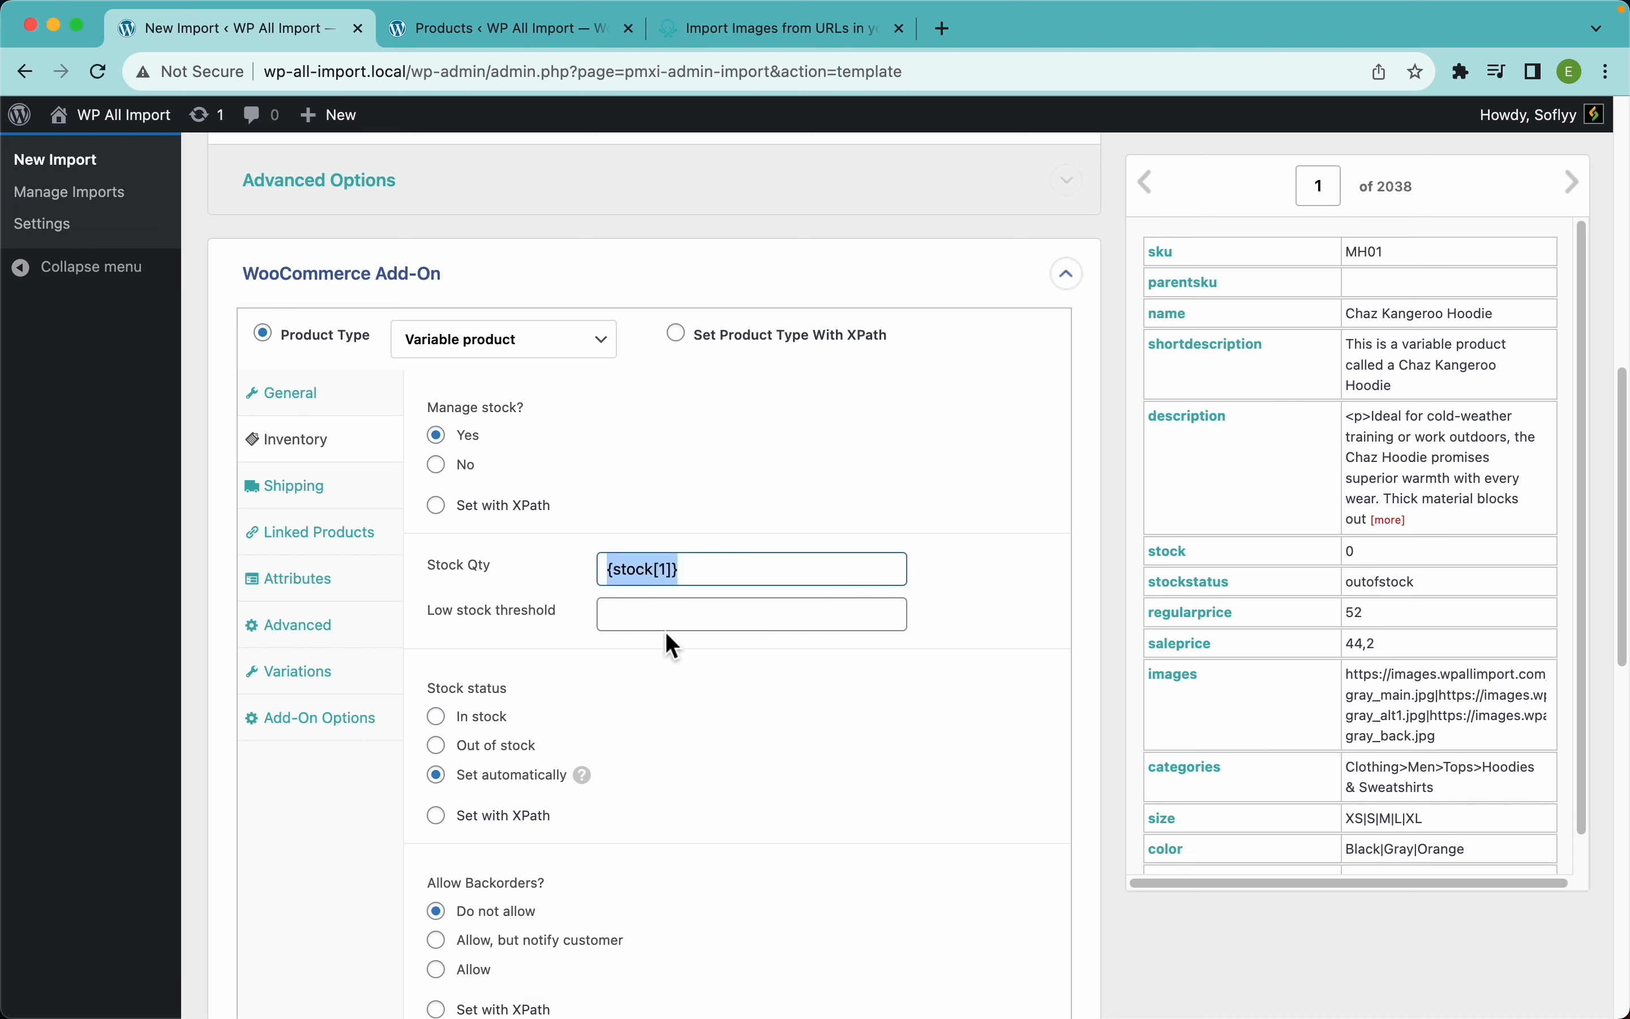
Step: Set the low stock threshold to 2 and the stock status to Set with XPath, mapped to {stockstatus[1]}
{"action": "left_click", "coordinate": [669, 626]}
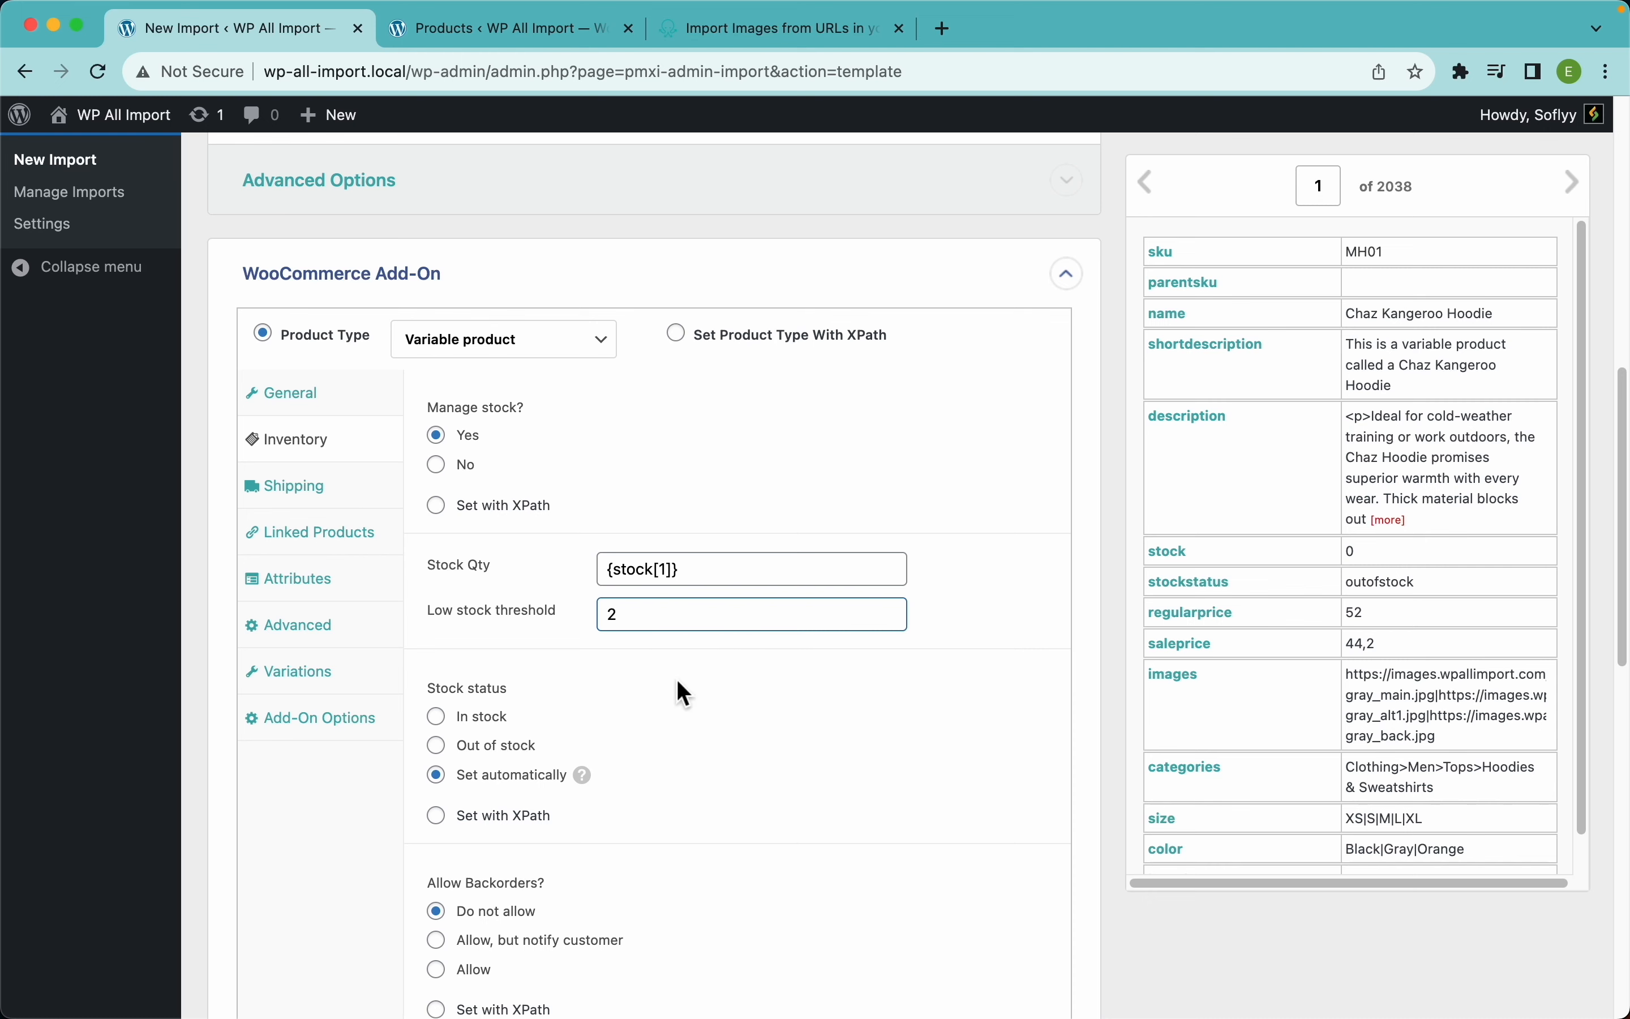
{"action": "scroll", "coordinate": [509, 653], "scroll_direction": "down", "scroll_amount": 3}
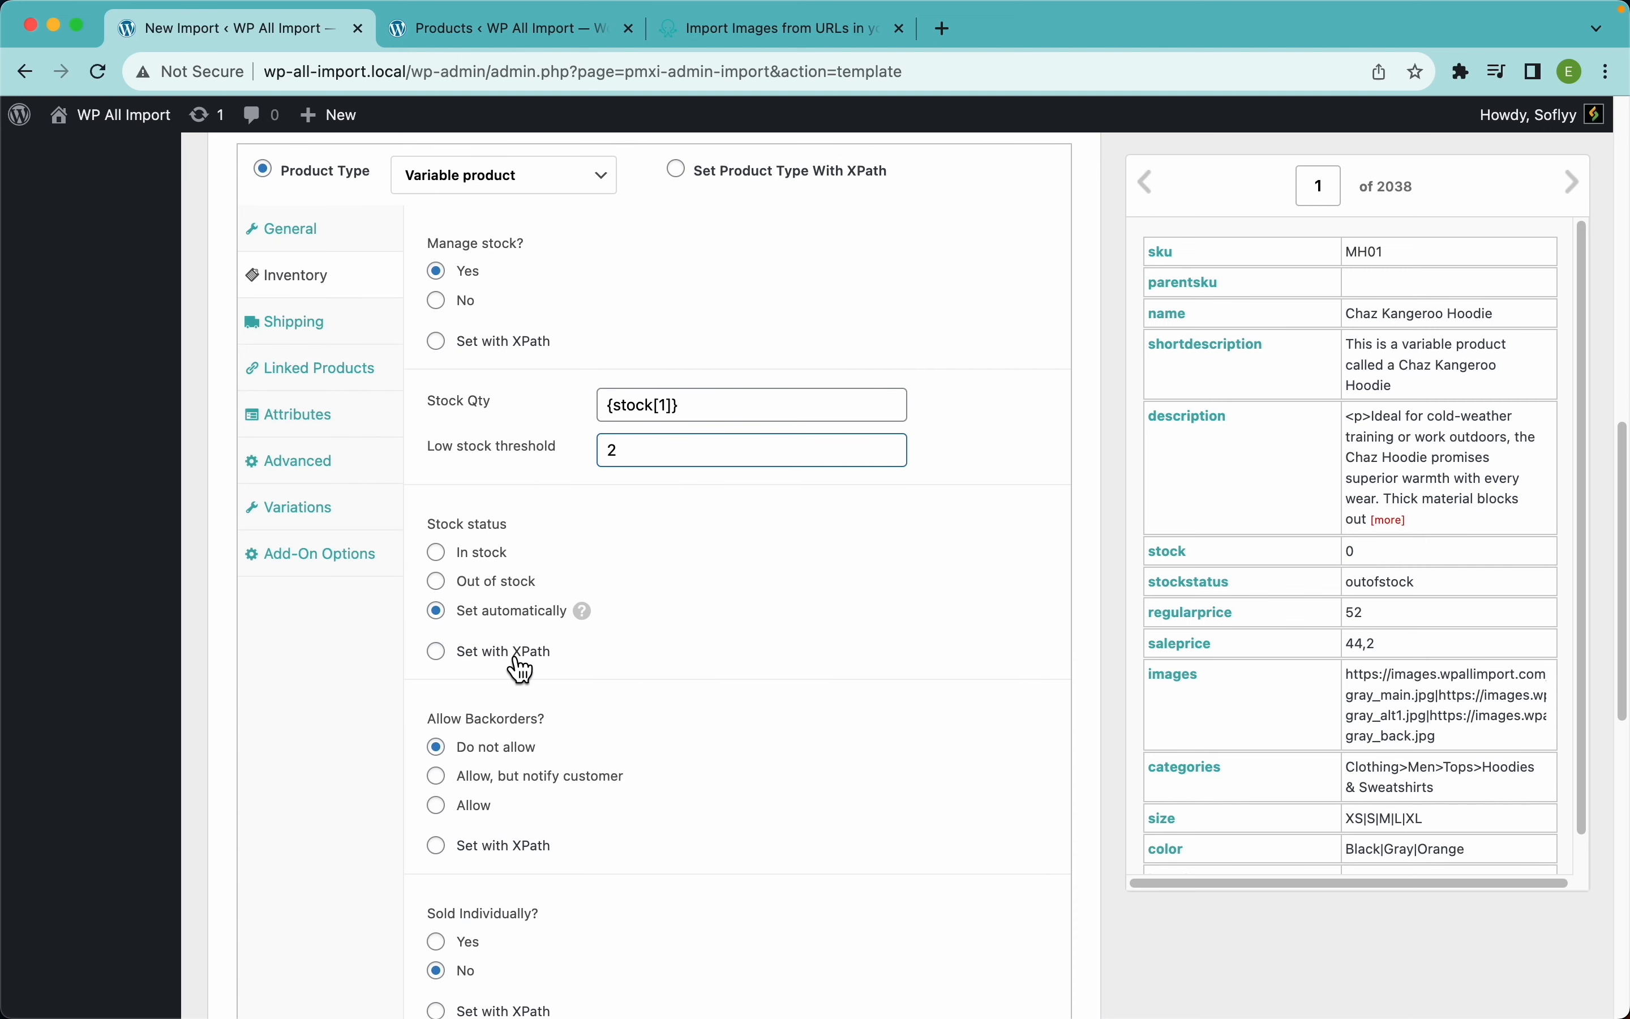
{"action": "mouse_move", "coordinate": [595, 613]}
{"action": "scroll", "coordinate": [1255, 596], "scroll_direction": "up", "scroll_amount": 5}
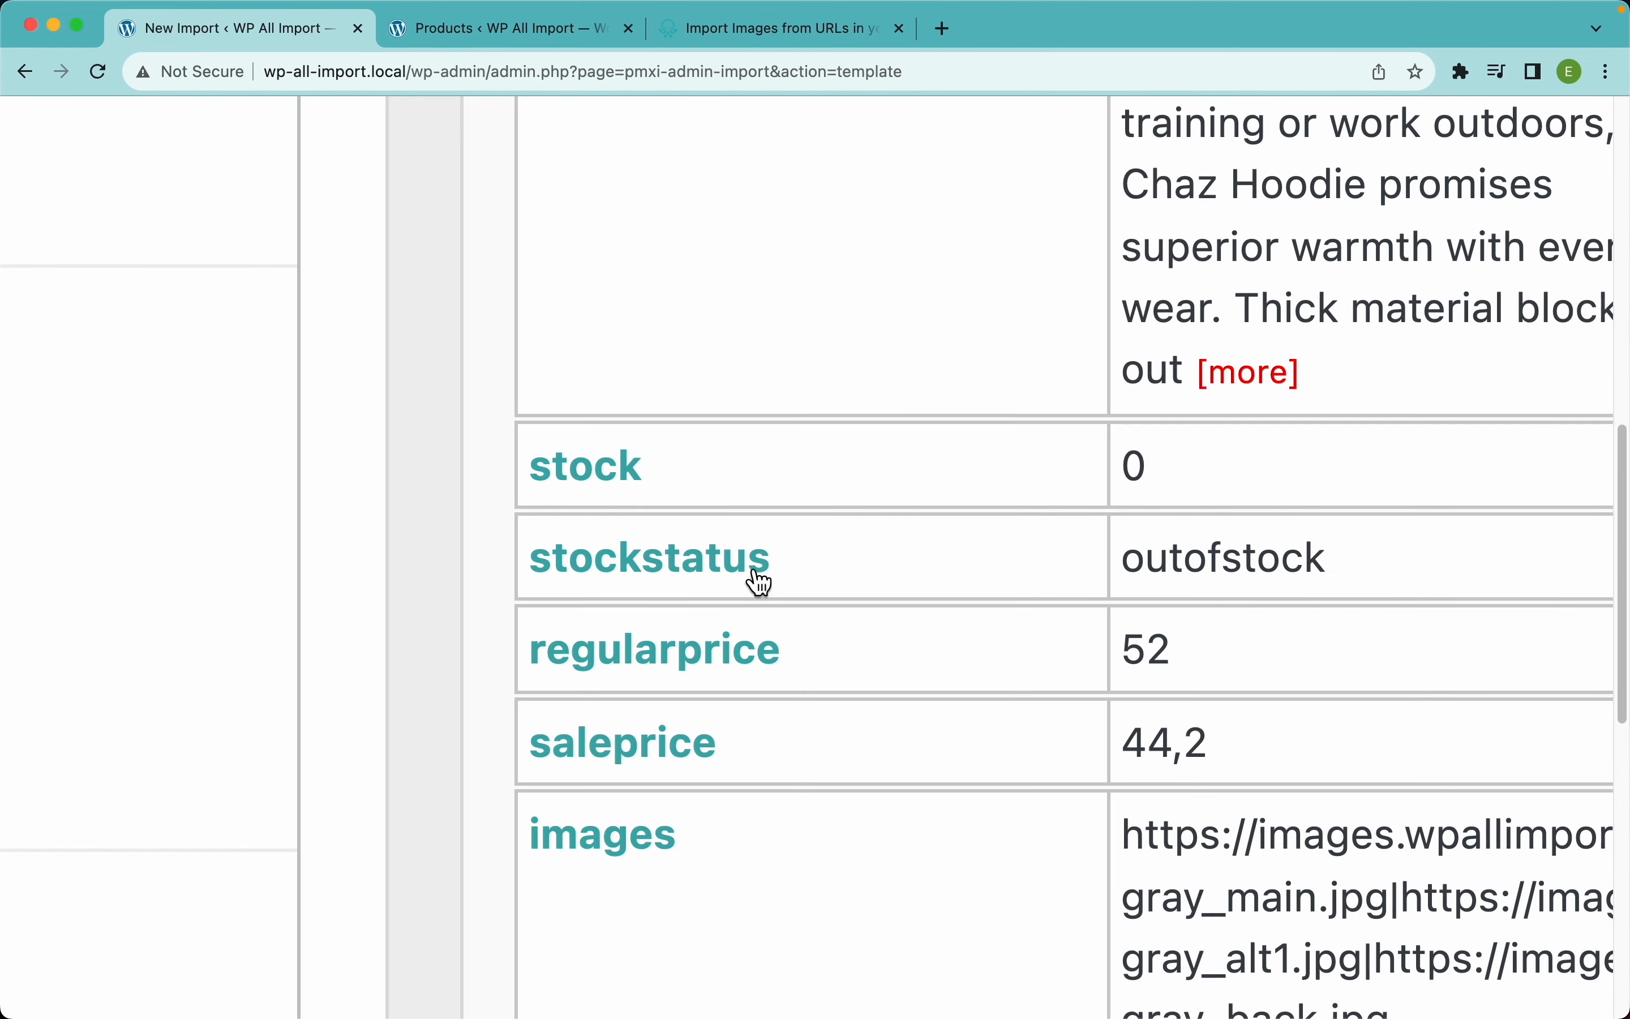
{"action": "scroll", "coordinate": [910, 518], "scroll_direction": "down", "scroll_amount": 5}
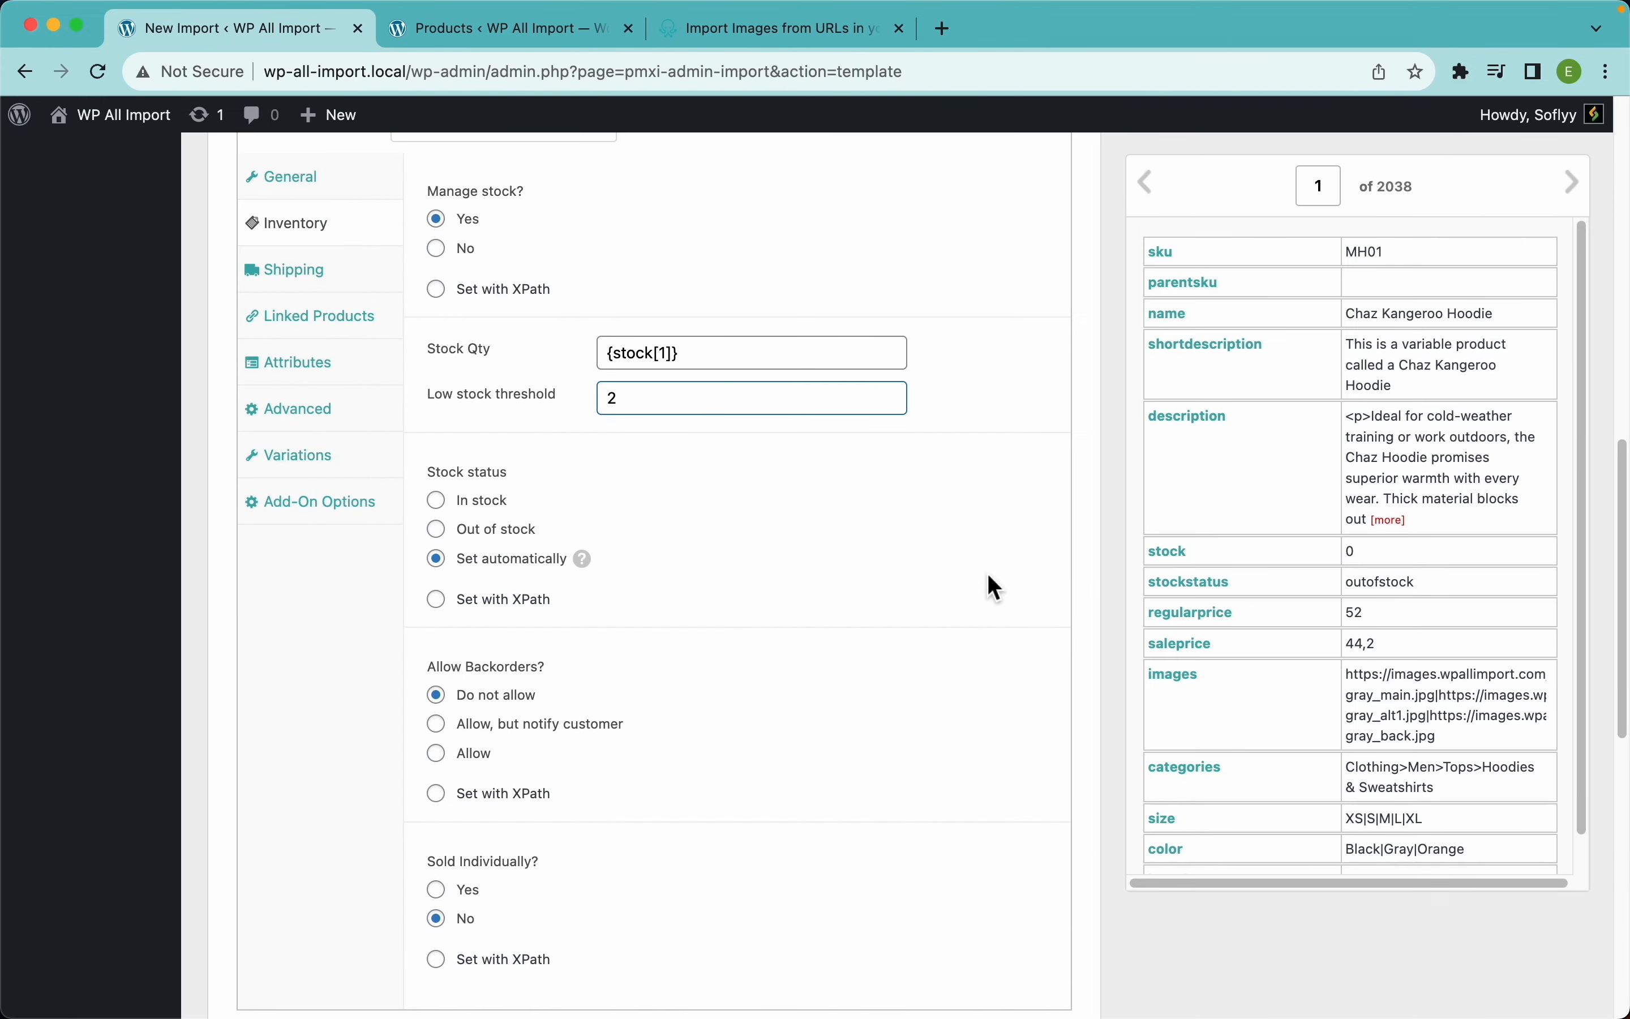
{"action": "left_click", "coordinate": [503, 609]}
{"action": "mouse_move", "coordinate": [784, 641]}
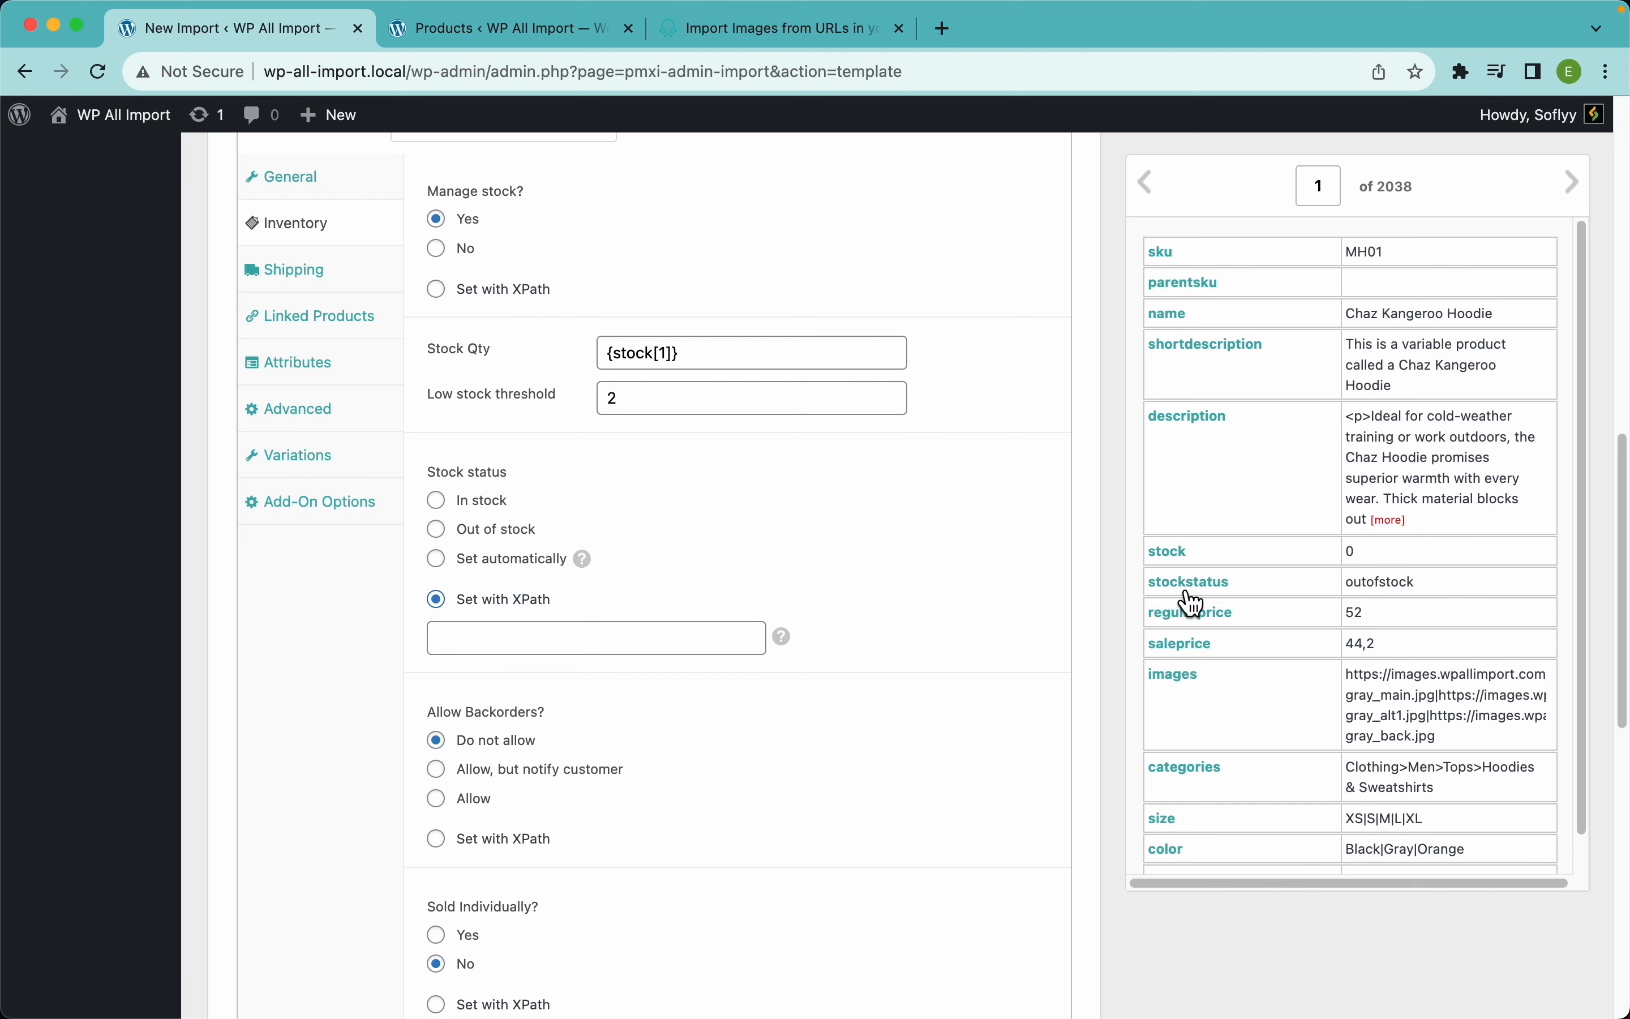
{"action": "left_click_drag", "start_coordinate": [1186, 585], "coordinate": [465, 682]}
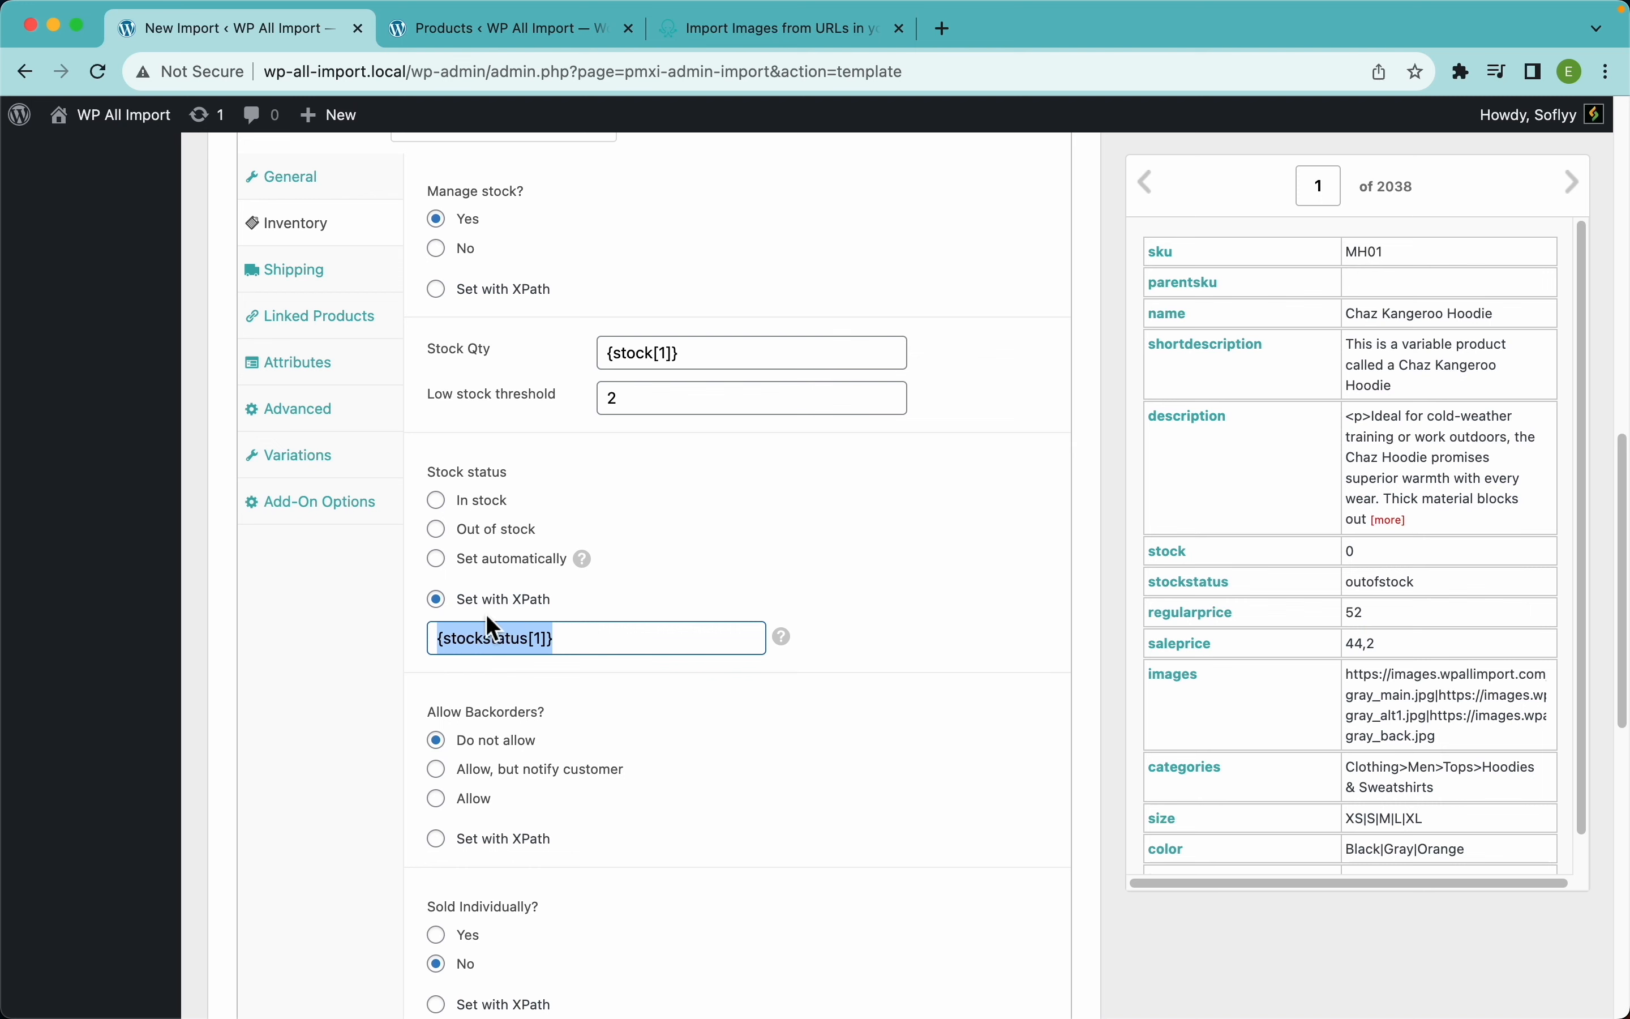
{"action": "left_click", "coordinate": [655, 553]}
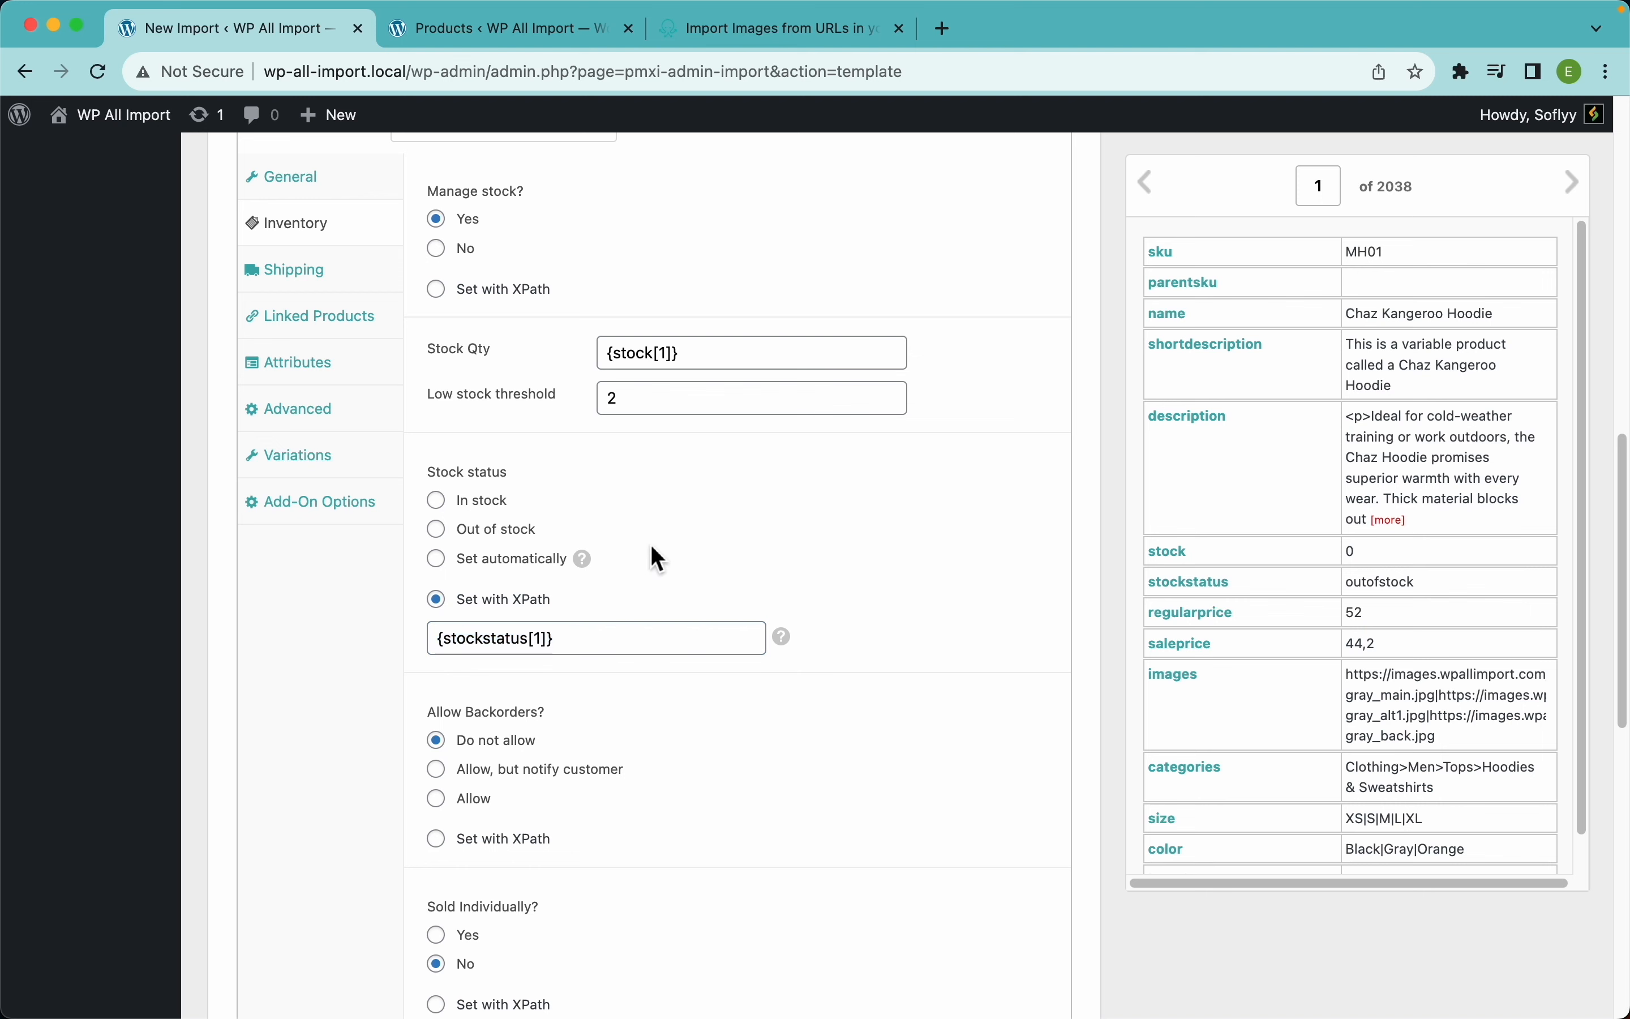
Step: Look through the remaining inventory options and the Shipping and Linked Products settings
{"action": "scroll", "coordinate": [539, 708], "scroll_direction": "down", "scroll_amount": 5}
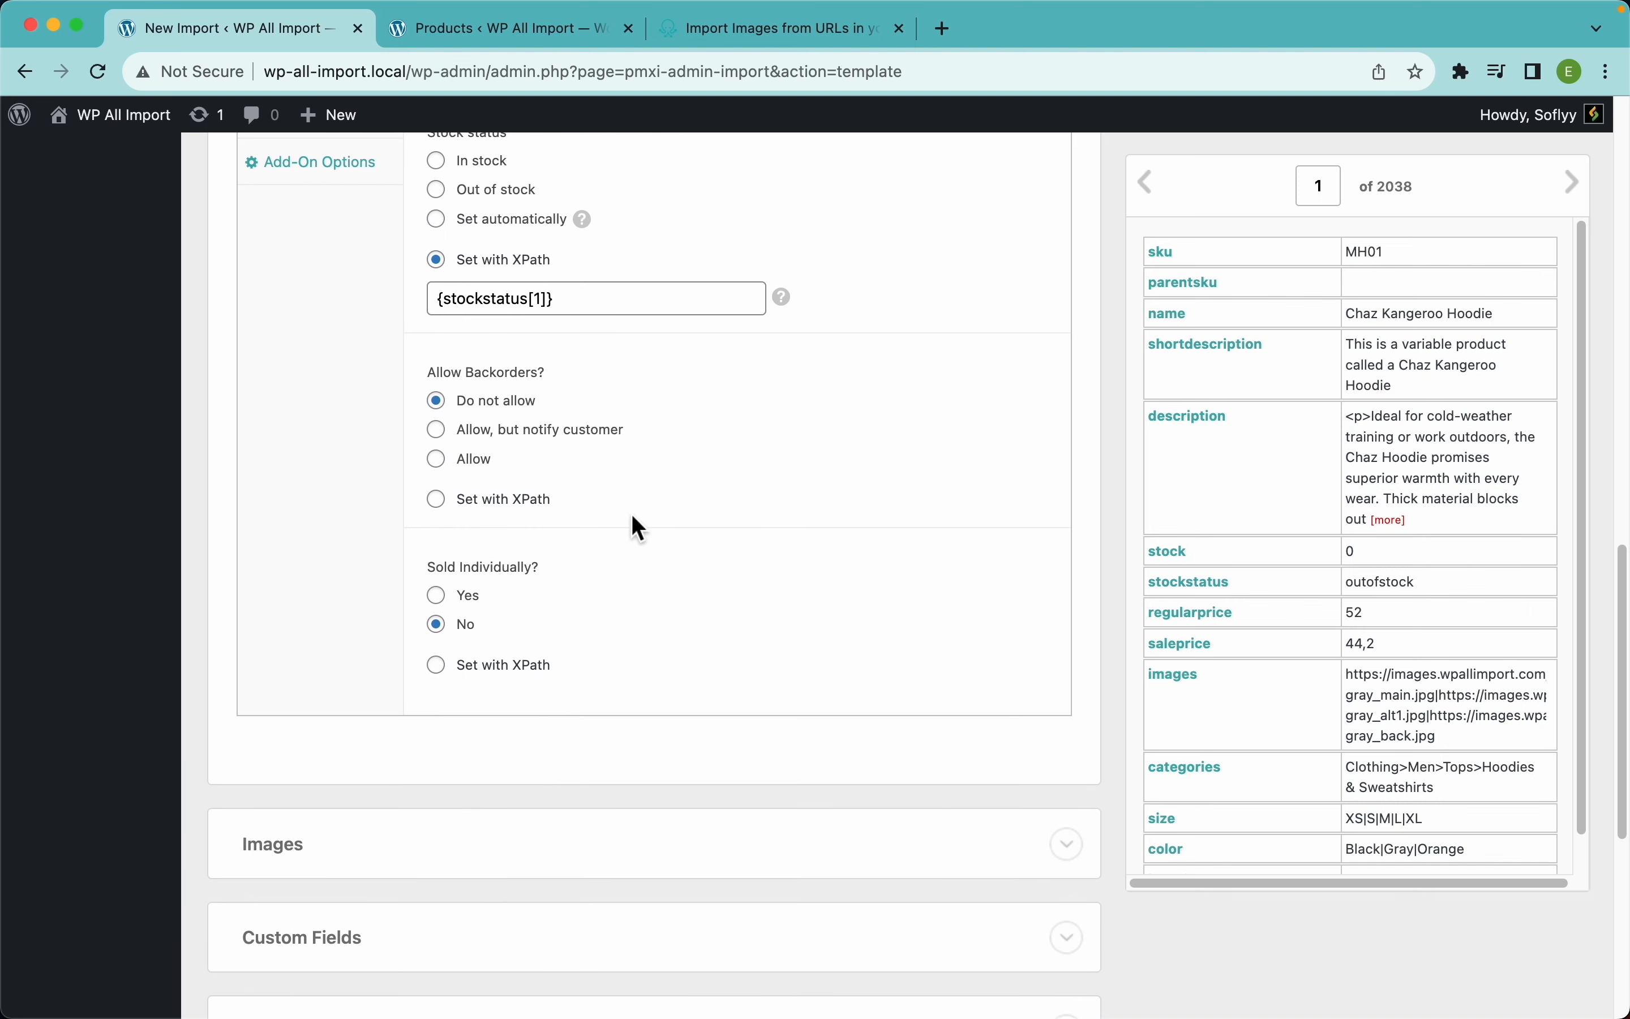
{"action": "scroll", "coordinate": [563, 498], "scroll_direction": "up", "scroll_amount": 5}
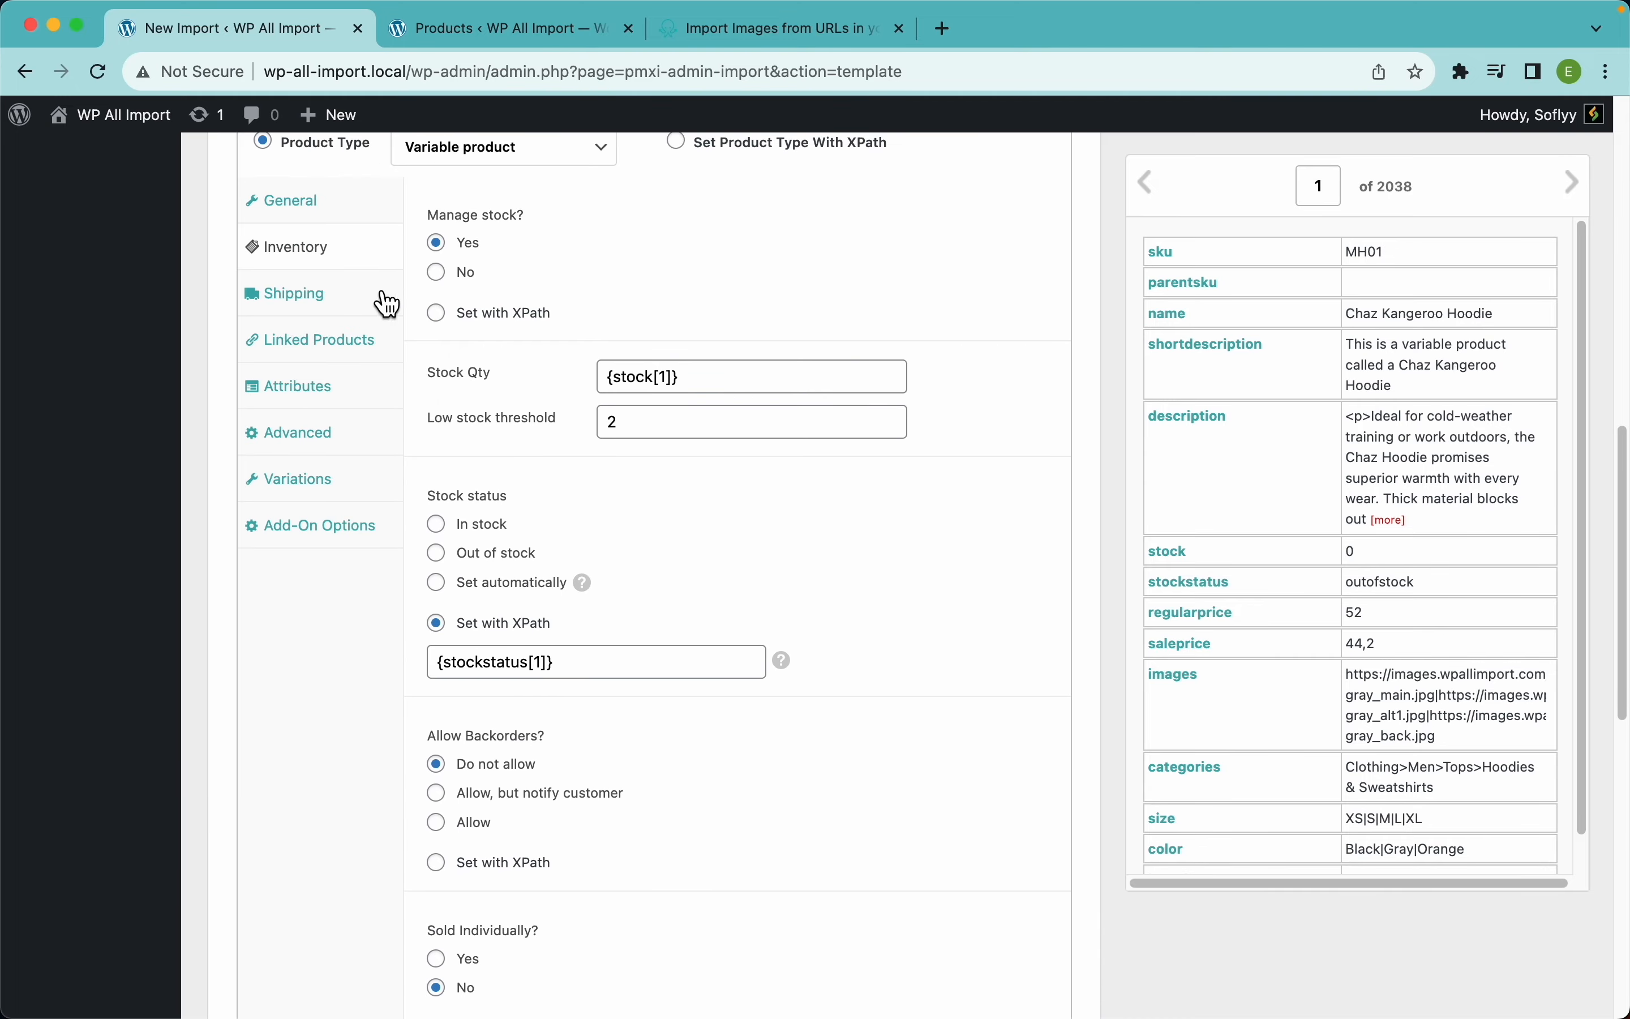
{"action": "left_click", "coordinate": [351, 307]}
{"action": "left_click", "coordinate": [377, 354]}
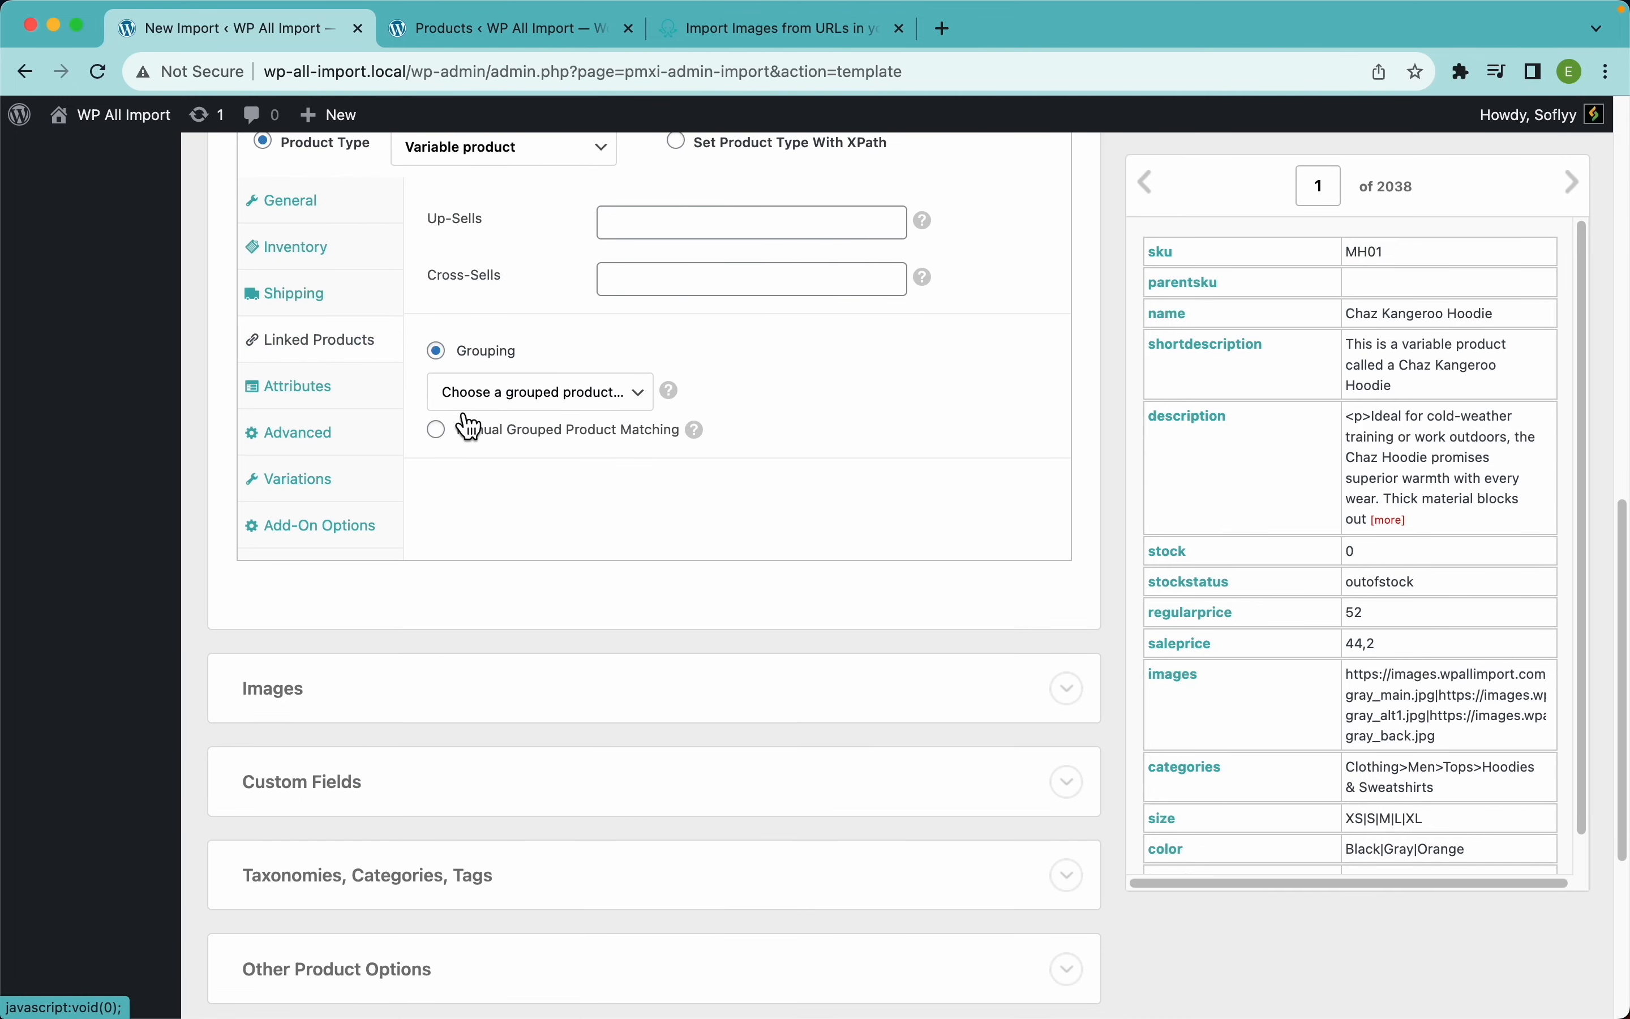
{"action": "scroll", "coordinate": [674, 371], "scroll_direction": "up", "scroll_amount": 3}
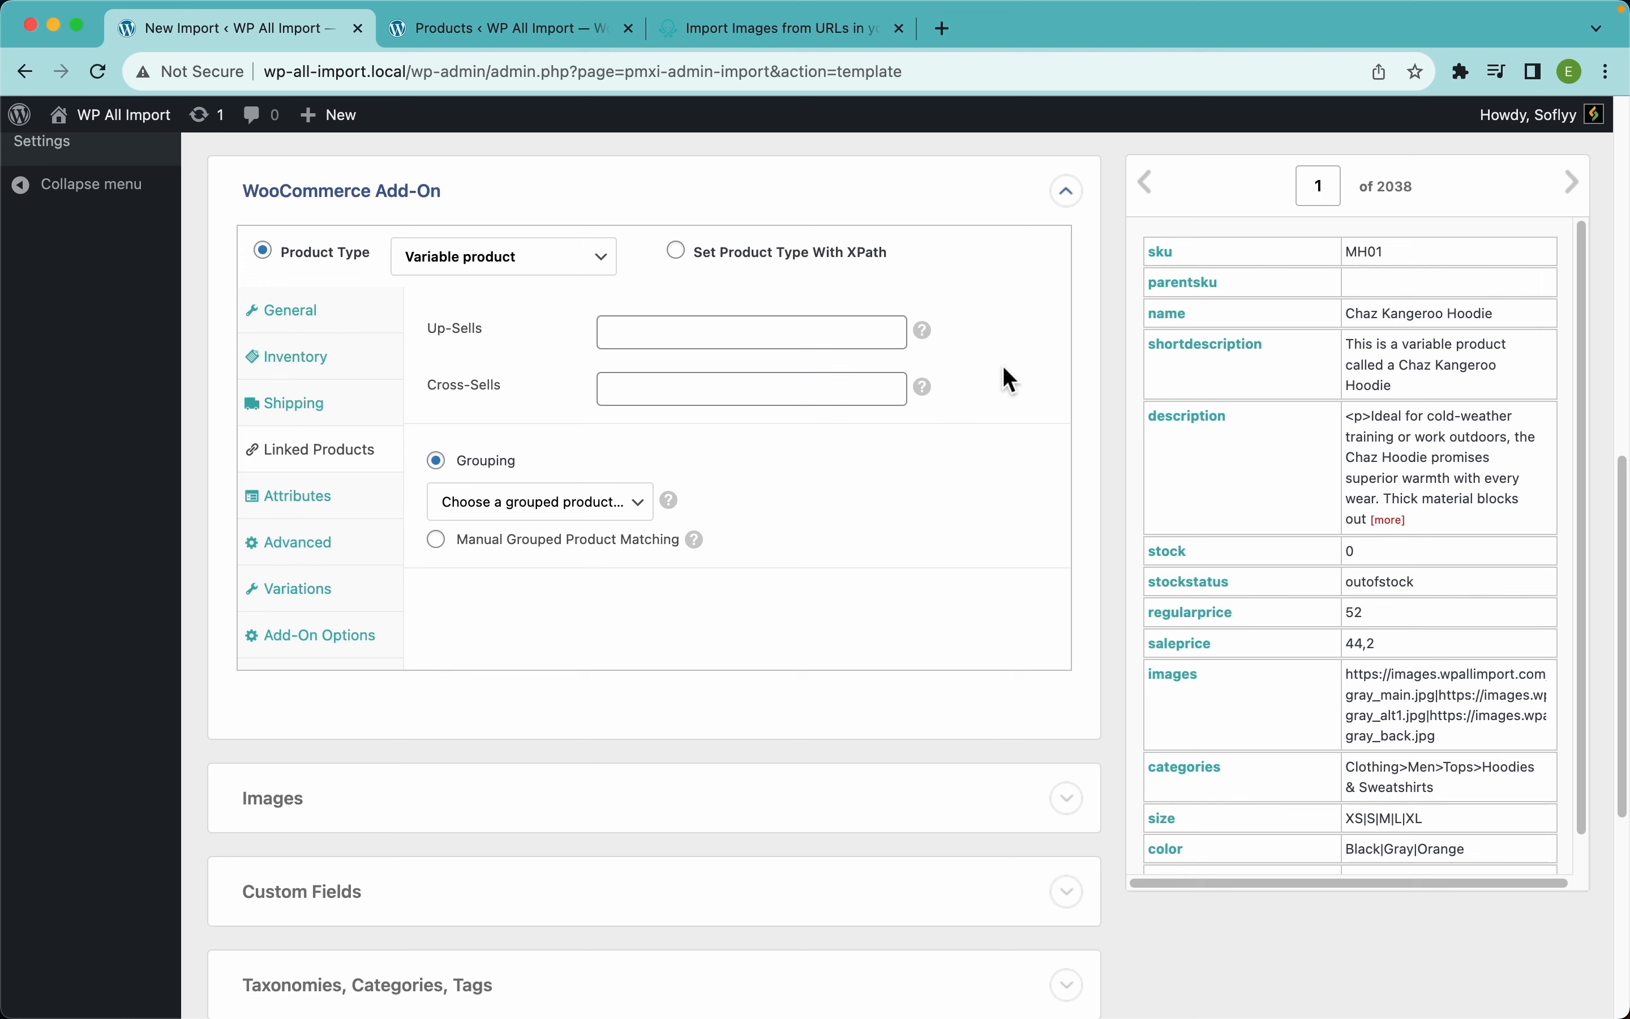
{"action": "scroll", "coordinate": [1247, 545], "scroll_direction": "down", "scroll_amount": 1}
{"action": "scroll", "coordinate": [1247, 545], "scroll_direction": "up", "scroll_amount": 1}
Step: Add two more product attributes and name the three attributes Size, Color and Brand
{"action": "left_click", "coordinate": [323, 516]}
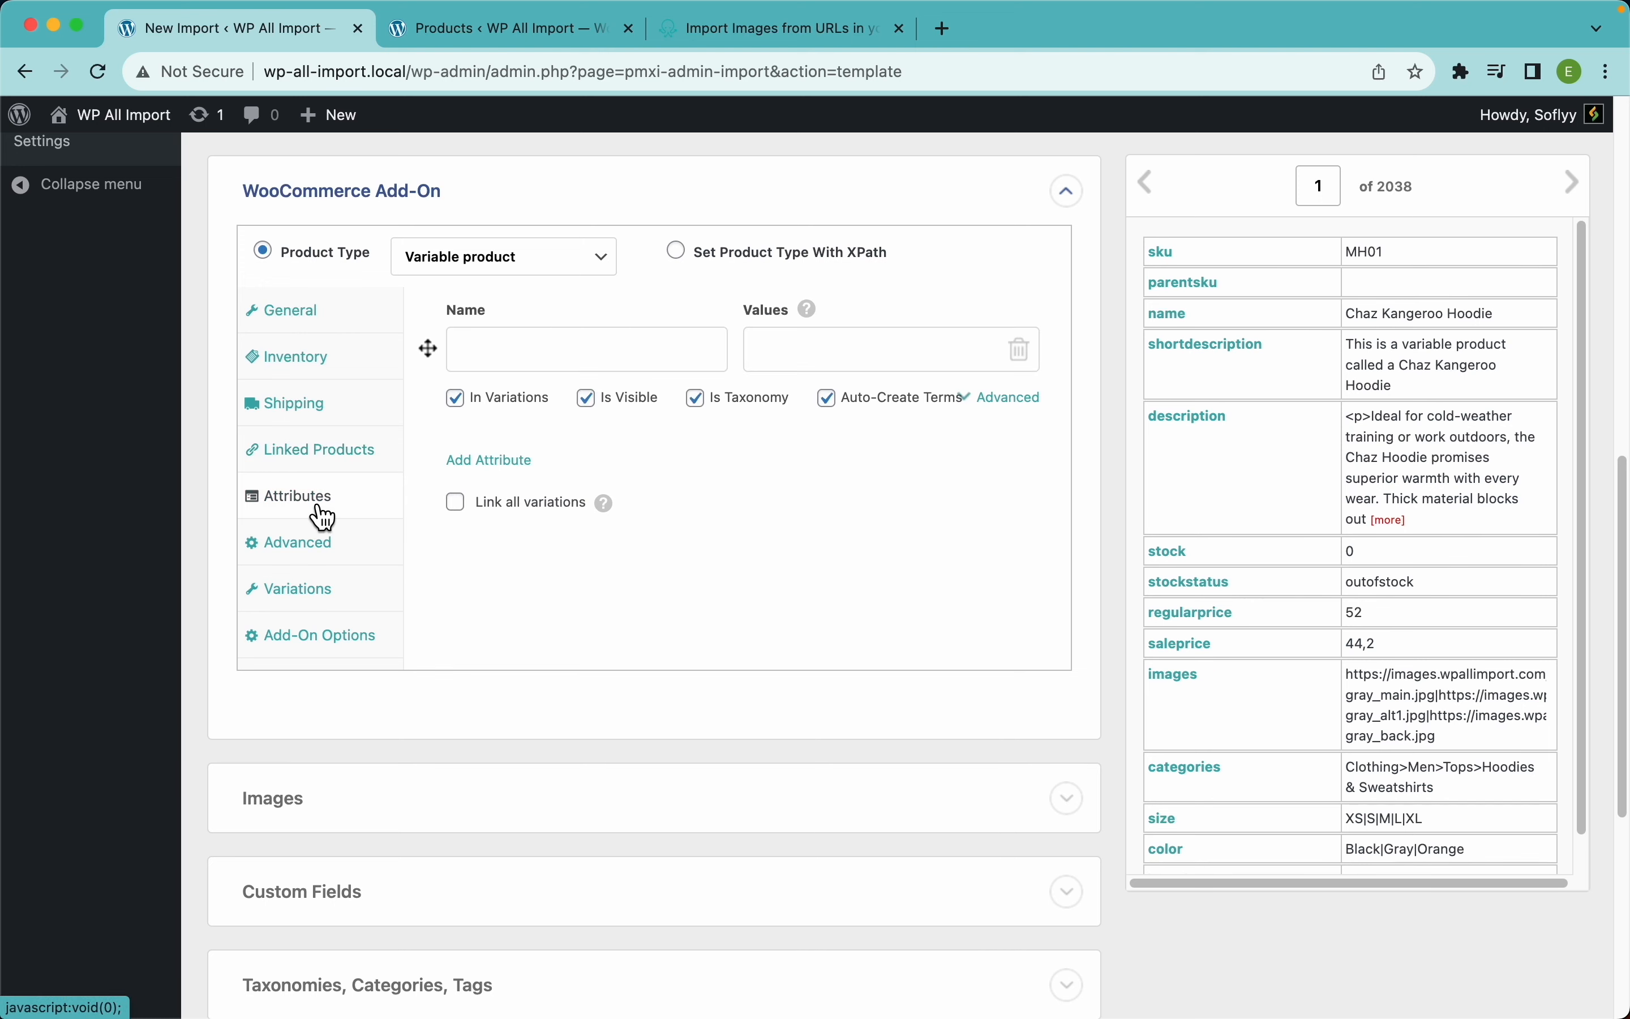
{"action": "scroll", "coordinate": [1276, 573], "scroll_direction": "down", "scroll_amount": 1}
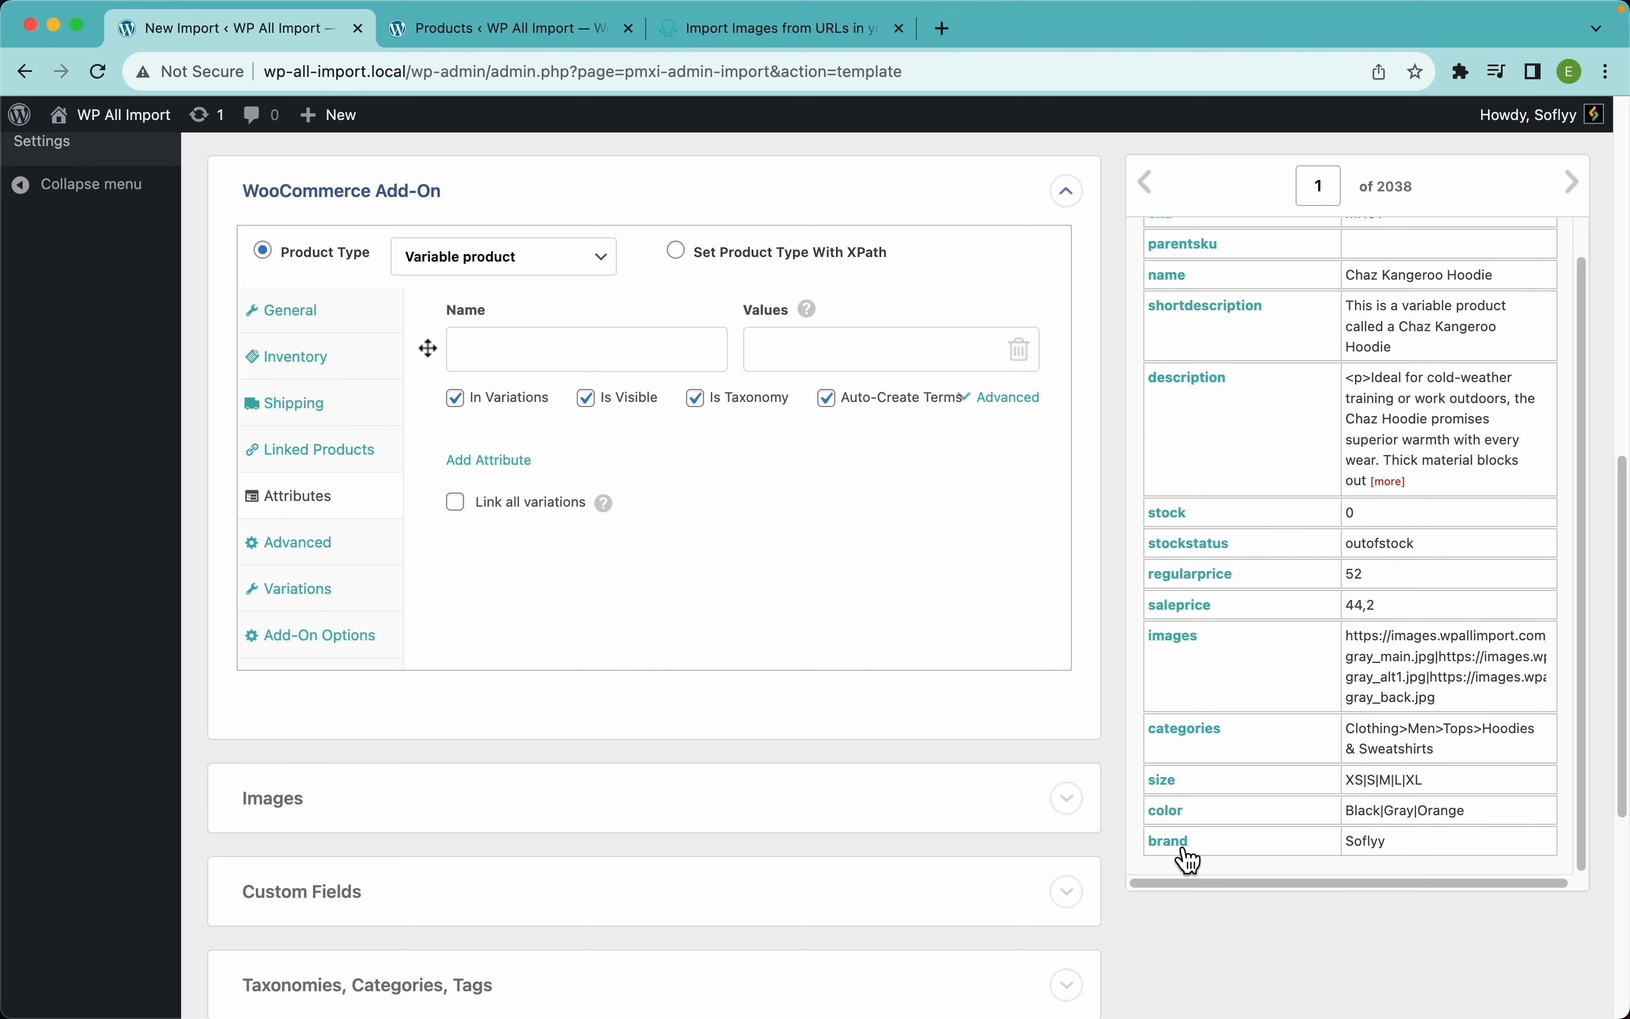
{"action": "left_click", "coordinate": [511, 463]}
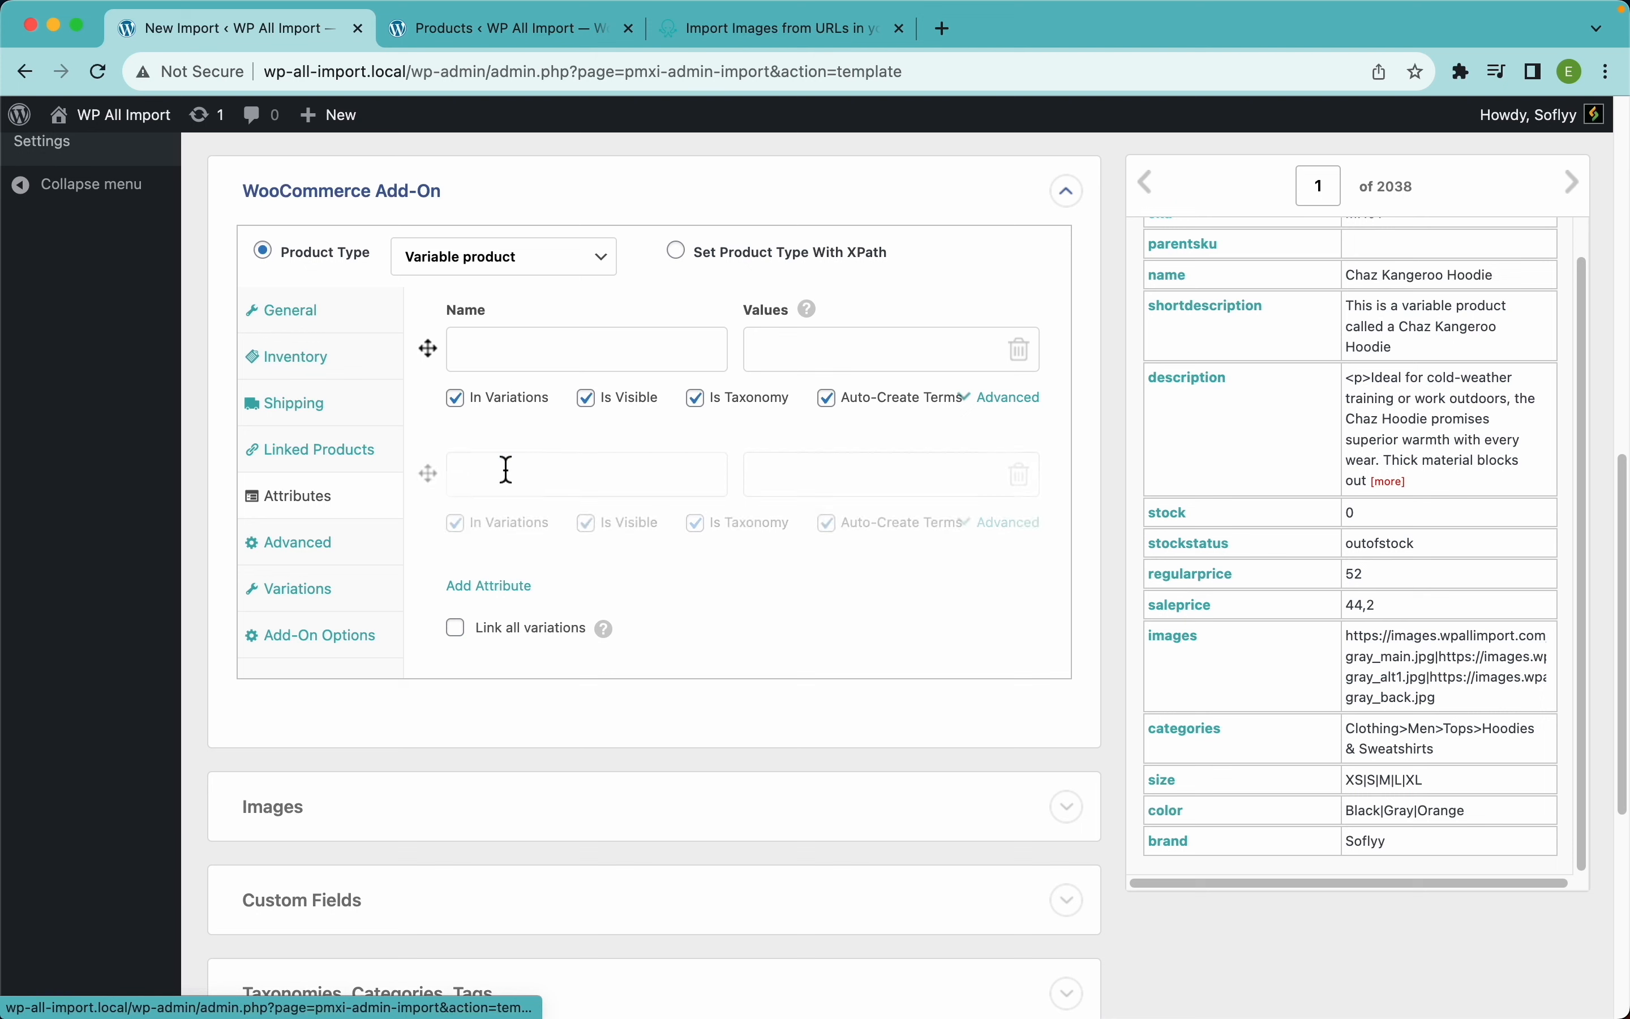
{"action": "left_click", "coordinate": [518, 586]}
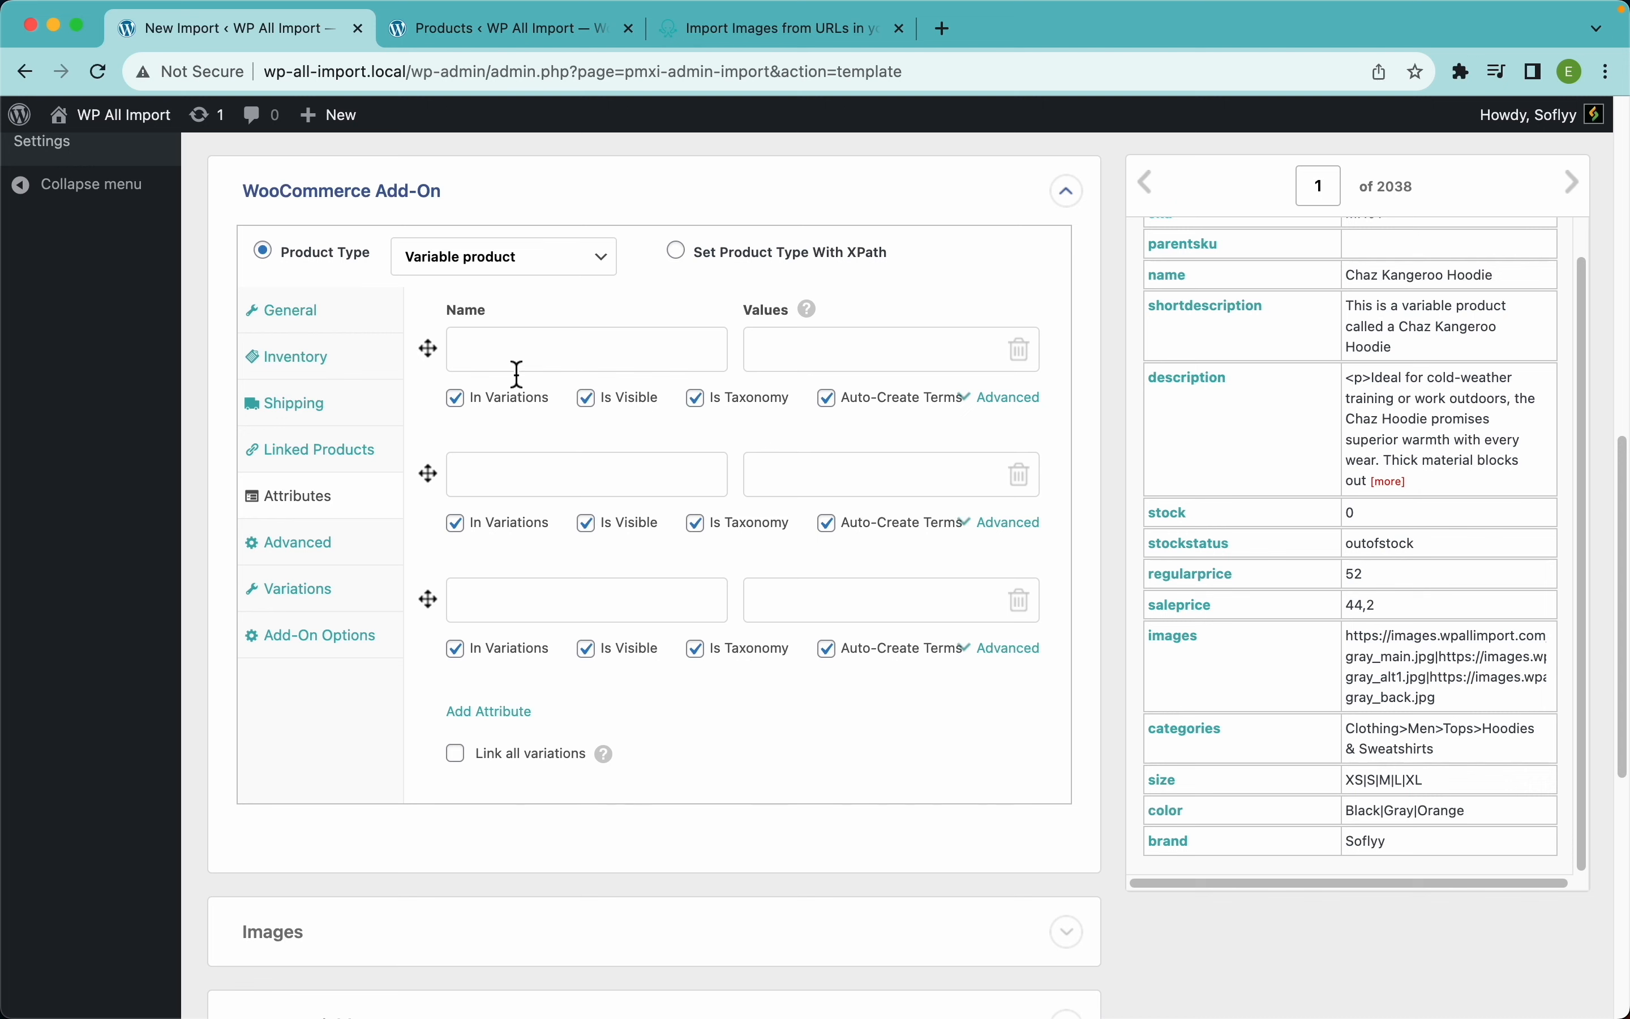
{"action": "type", "text": "Size"}
{"action": "left_click", "coordinate": [531, 470]}
{"action": "type", "text": "Color"}
{"action": "left_click", "coordinate": [539, 602]}
{"action": "type", "text": "Brand"}
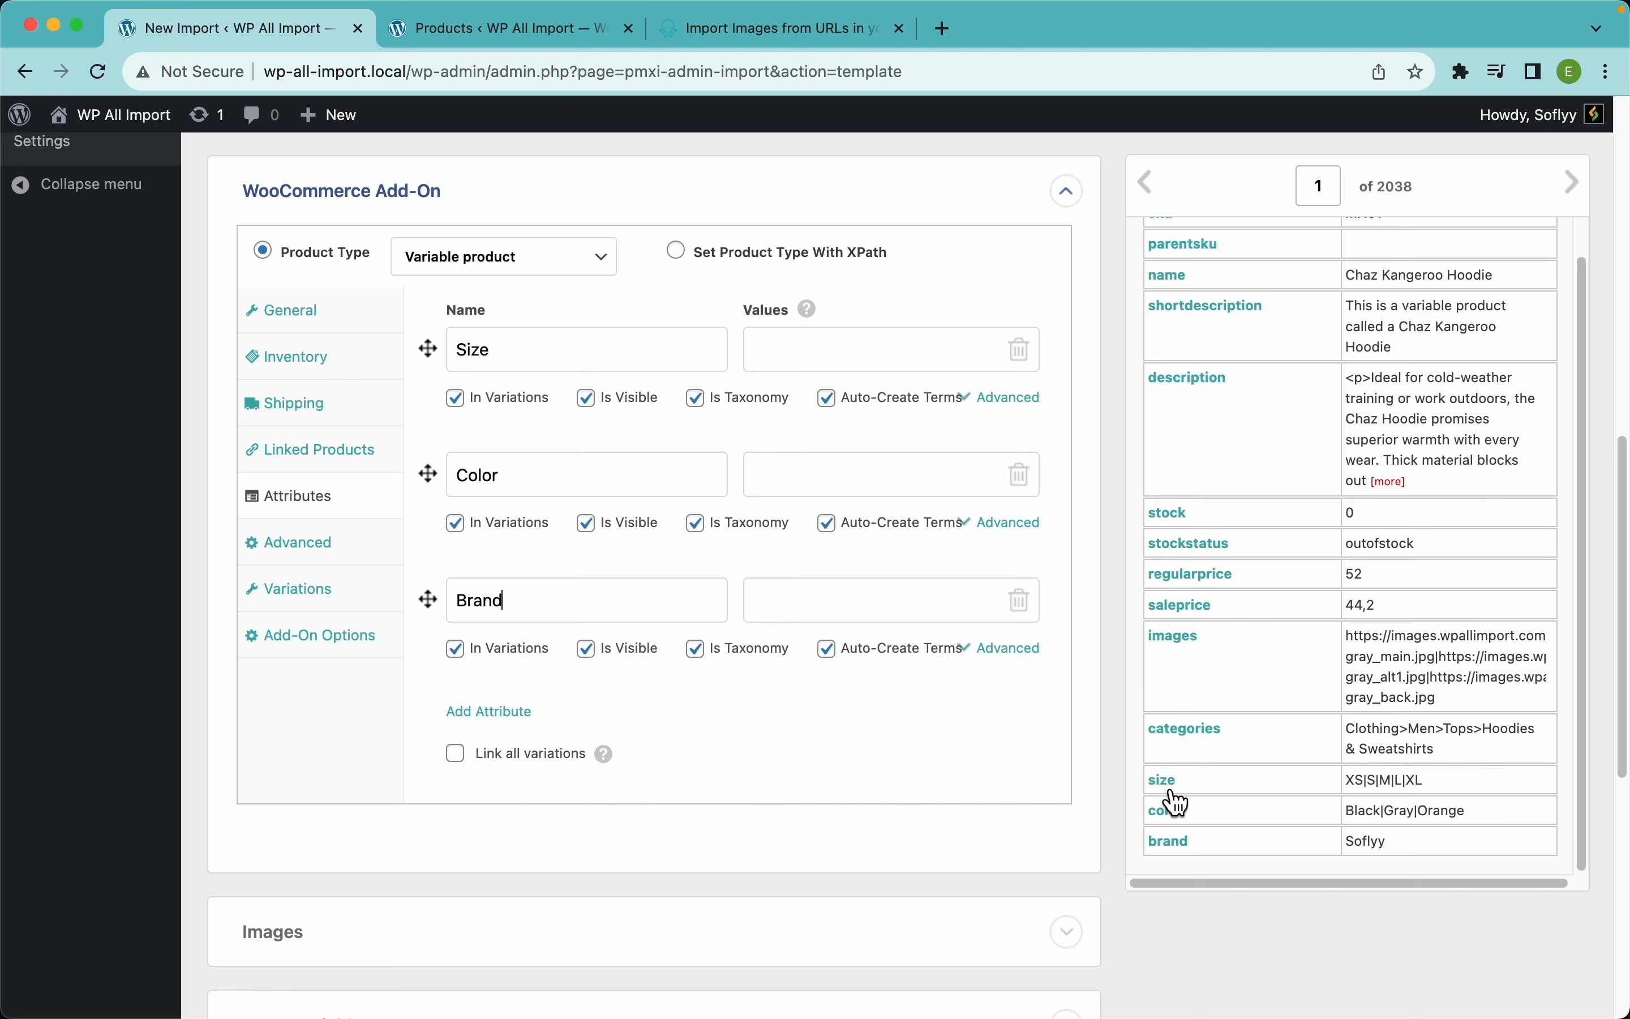
Step: Map the Size, Color and Brand values to {size[1]}, {color[1]} and {brand[1]}, and exclude Brand from variations
{"action": "left_click_drag", "start_coordinate": [1170, 785], "coordinate": [890, 354]}
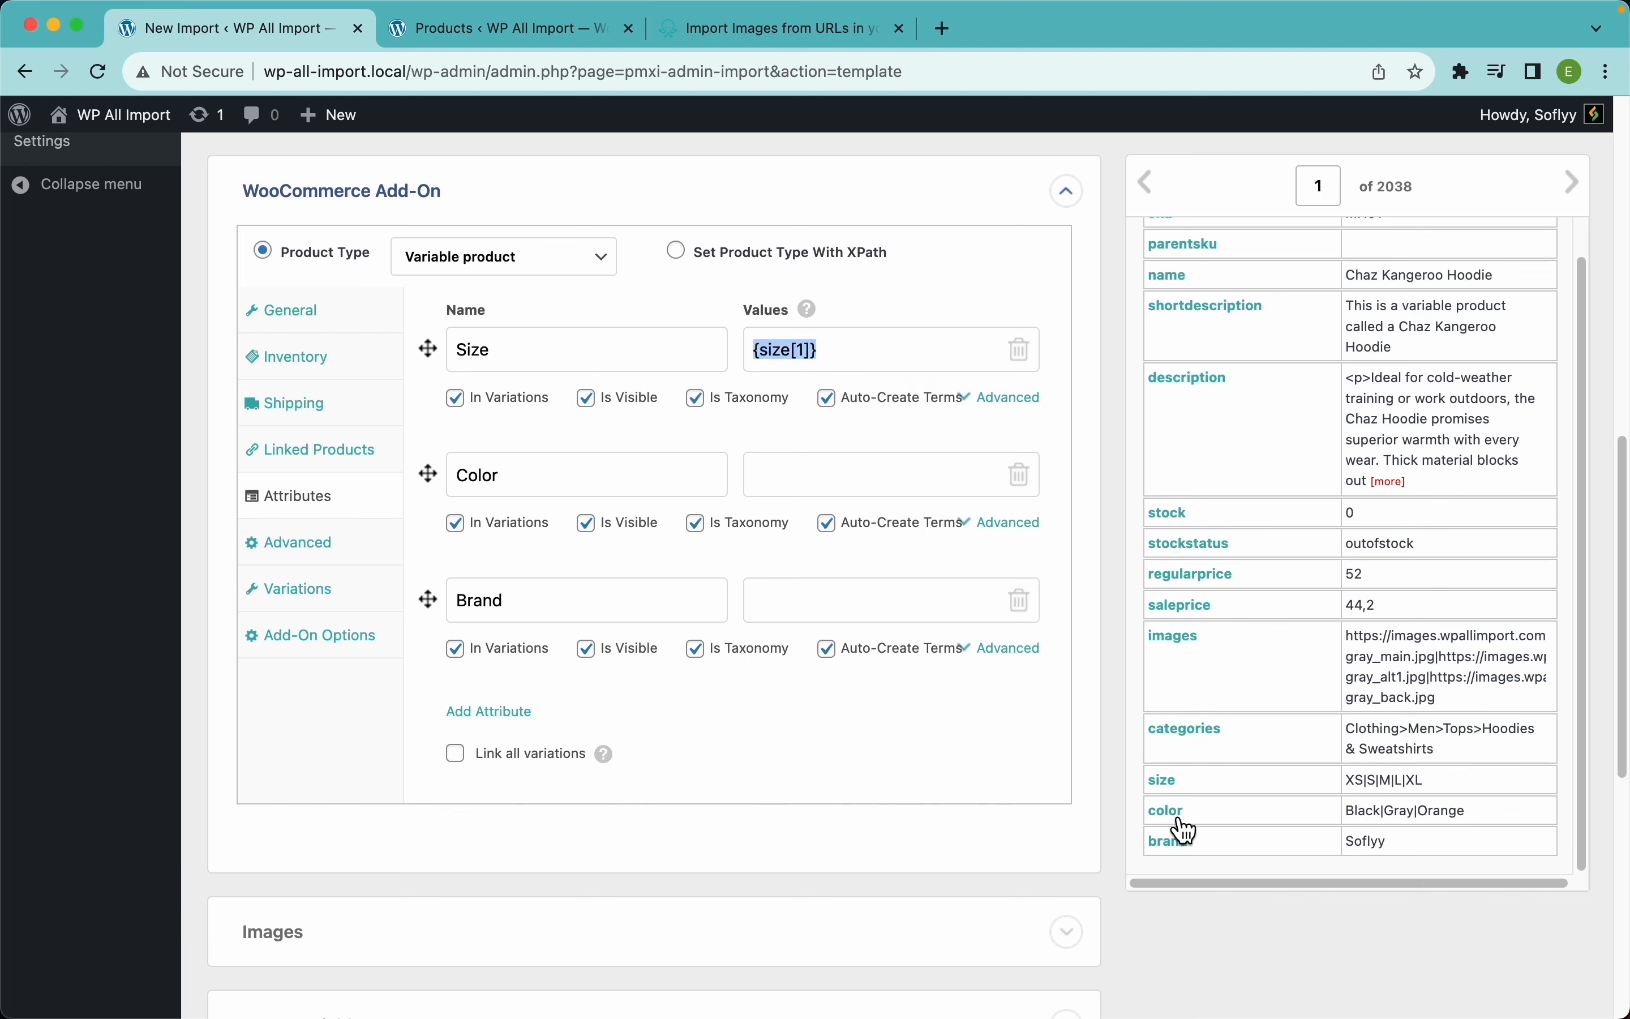
{"action": "left_click_drag", "start_coordinate": [1176, 822], "coordinate": [893, 504]}
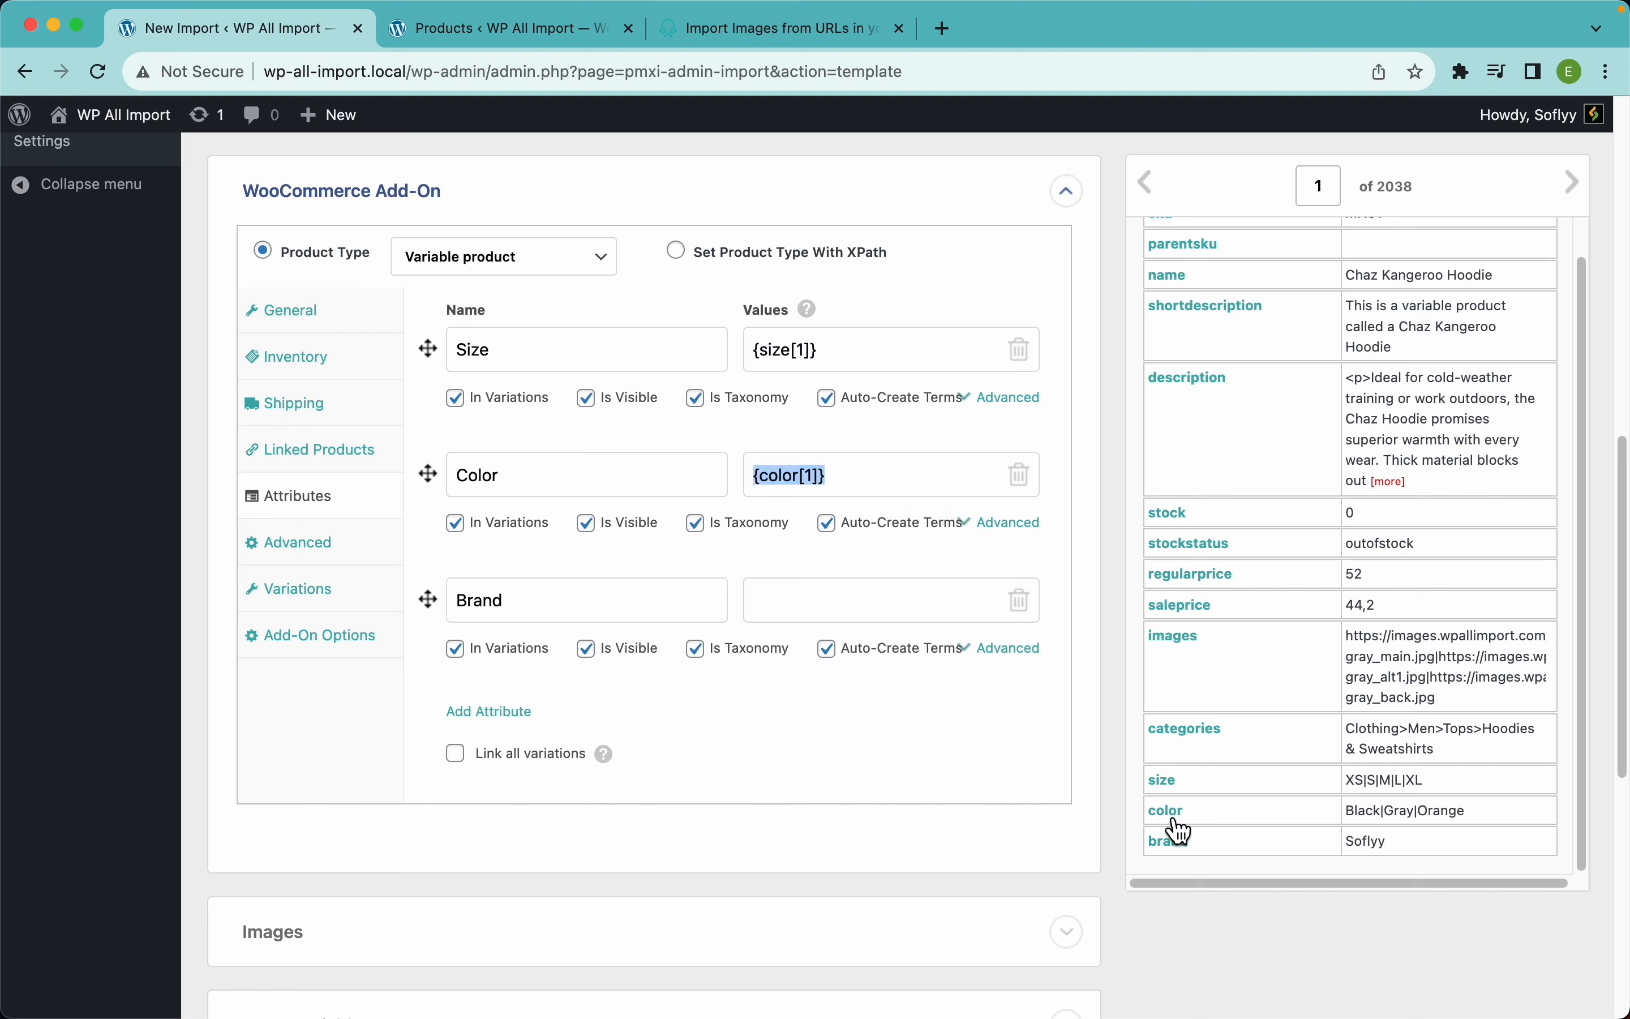
{"action": "left_click_drag", "start_coordinate": [1184, 855], "coordinate": [902, 603]}
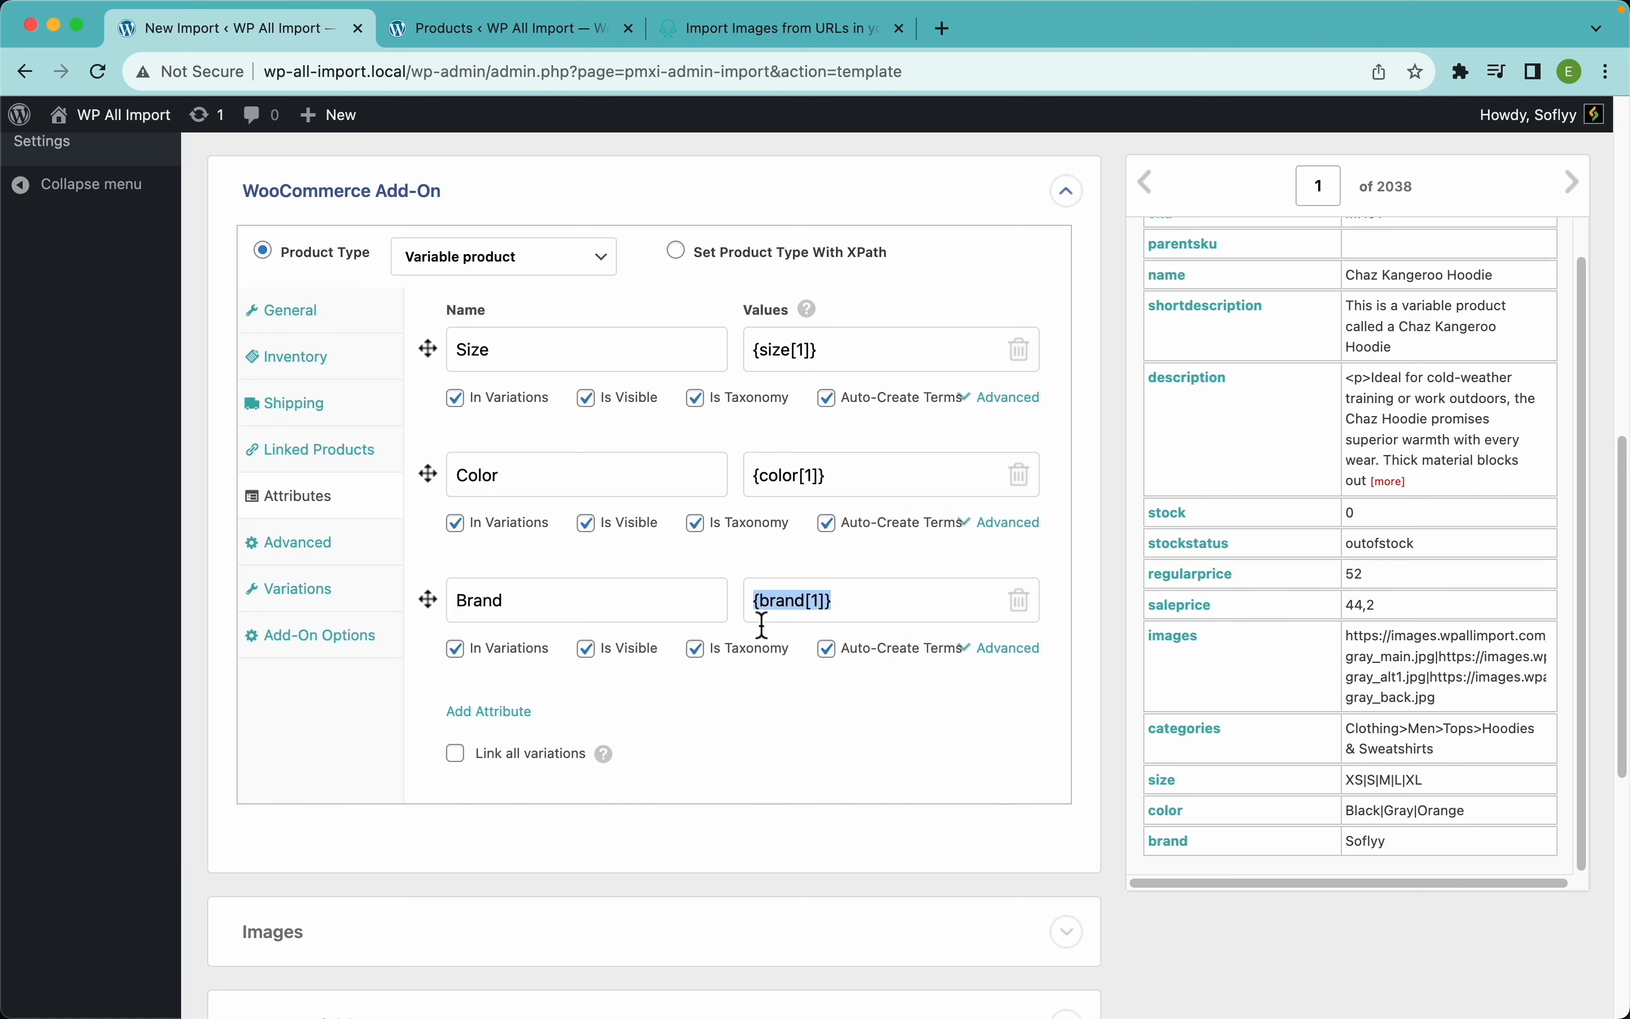
{"action": "left_click", "coordinate": [848, 714]}
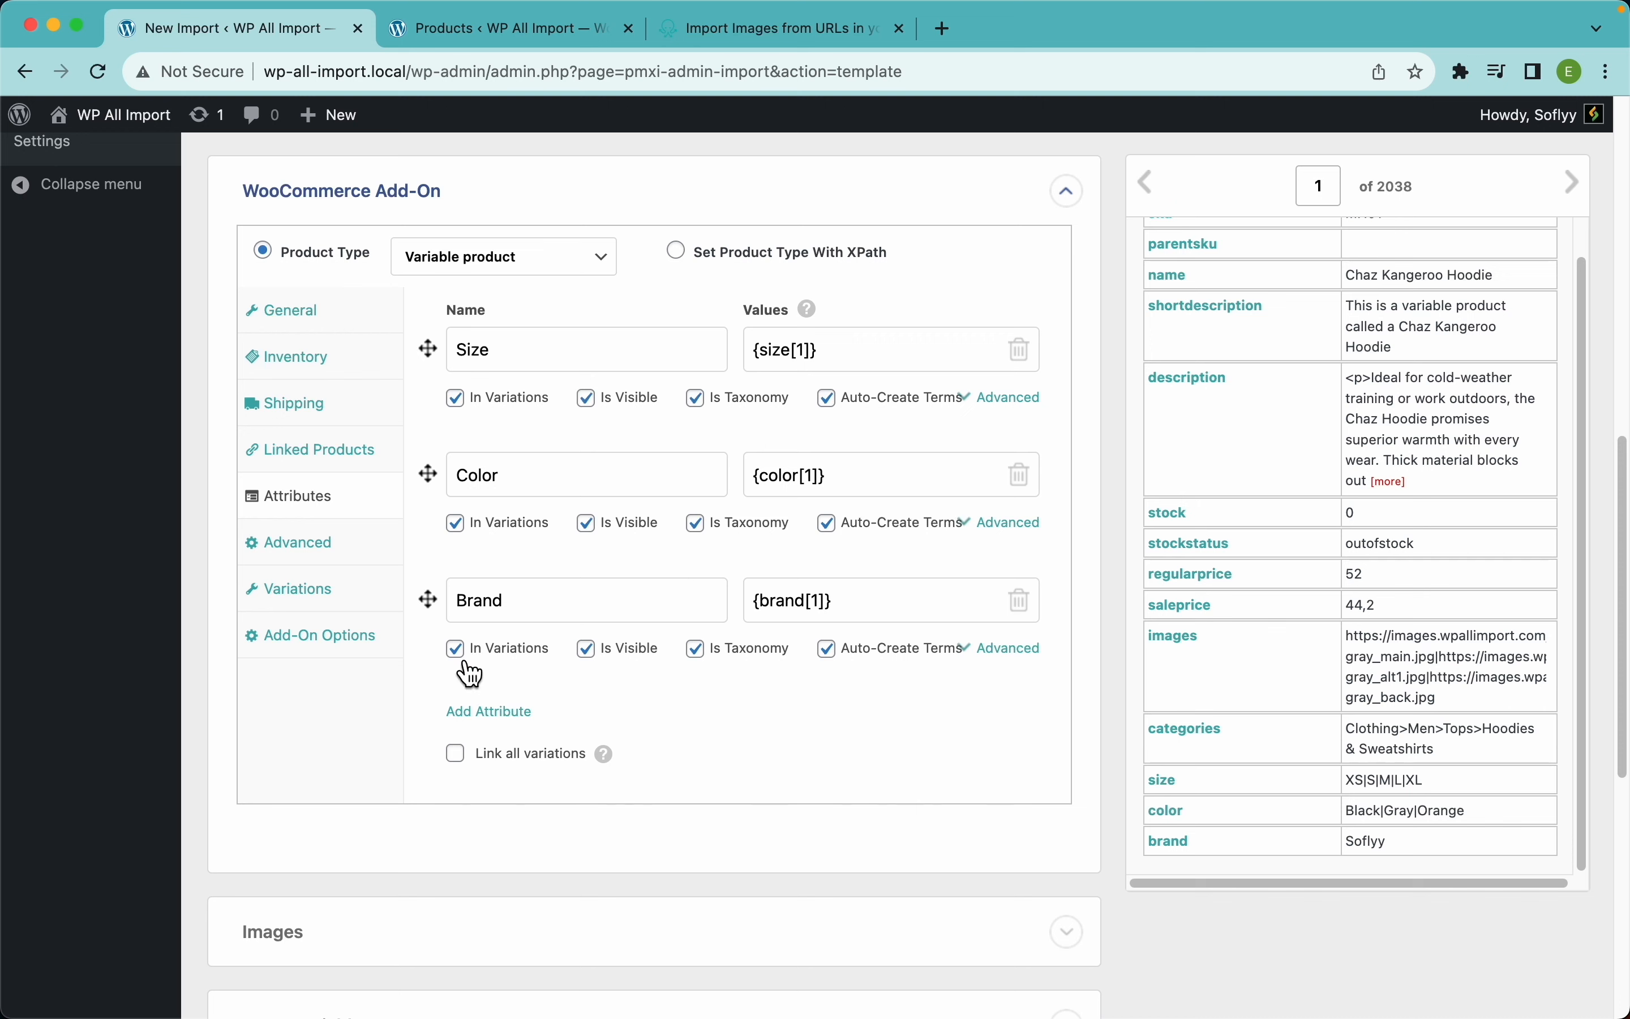
{"action": "left_click", "coordinate": [502, 656]}
Step: Show the Variations settings and compare them with the SKU and Parent SKU columns in the Sportswear Import spreadsheet
{"action": "left_click", "coordinate": [330, 602]}
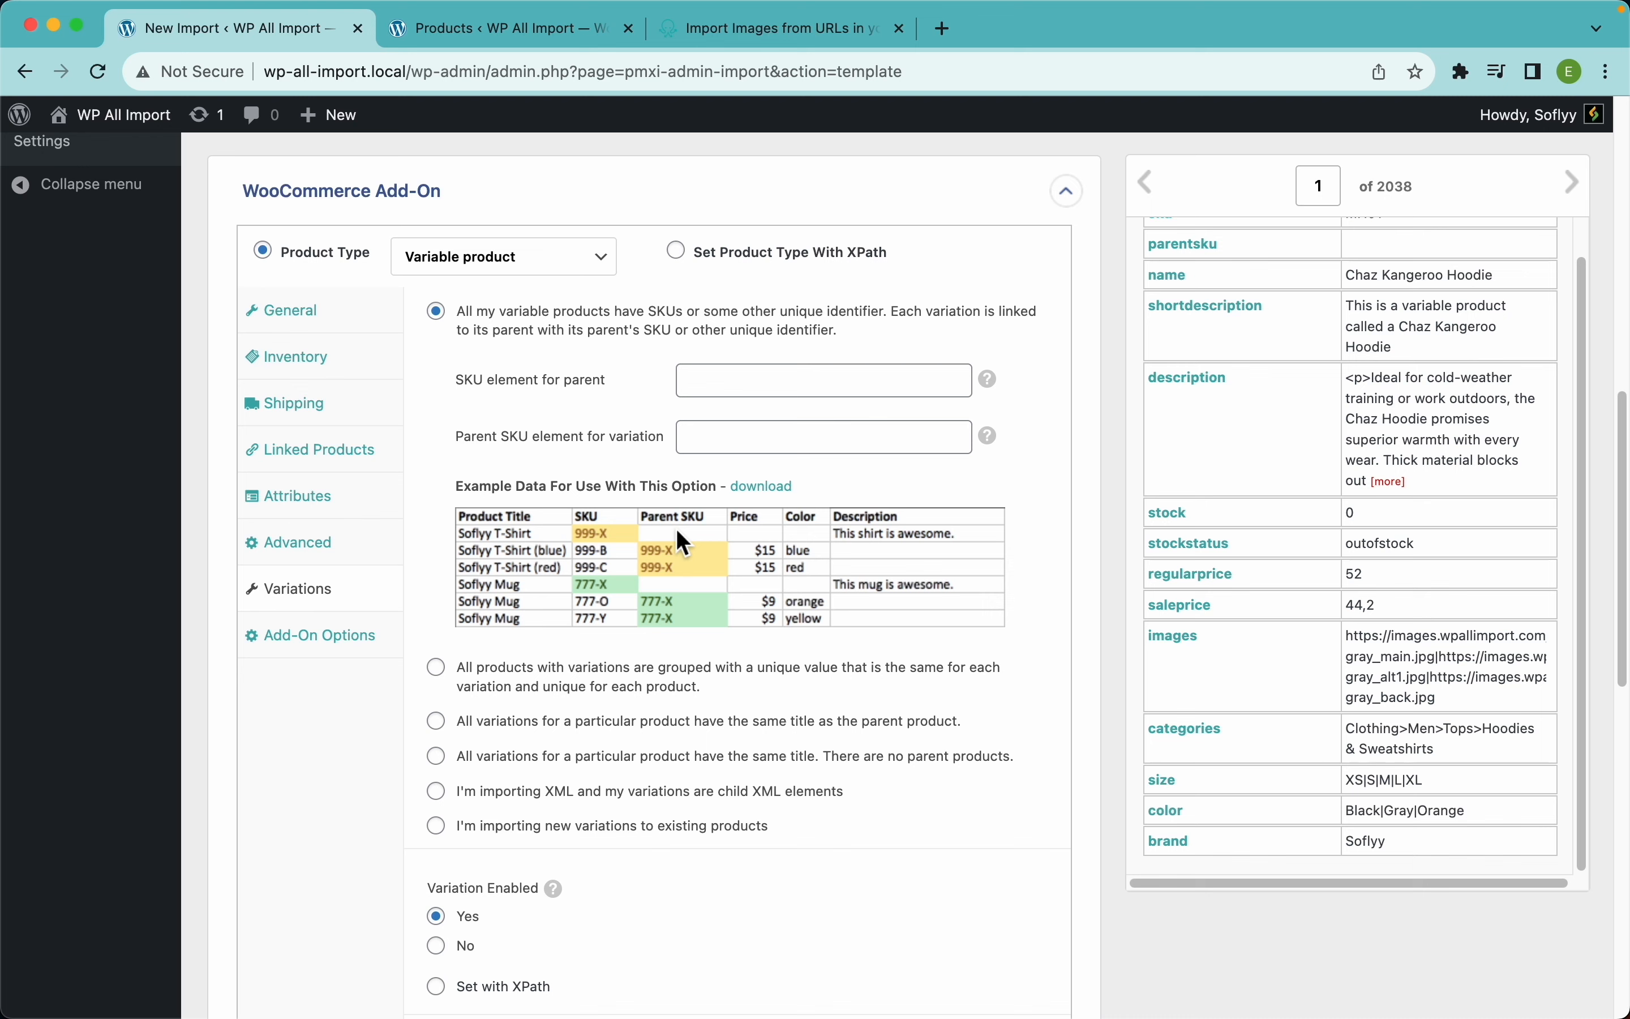
{"action": "scroll", "coordinate": [1418, 323], "scroll_direction": "up", "scroll_amount": 1}
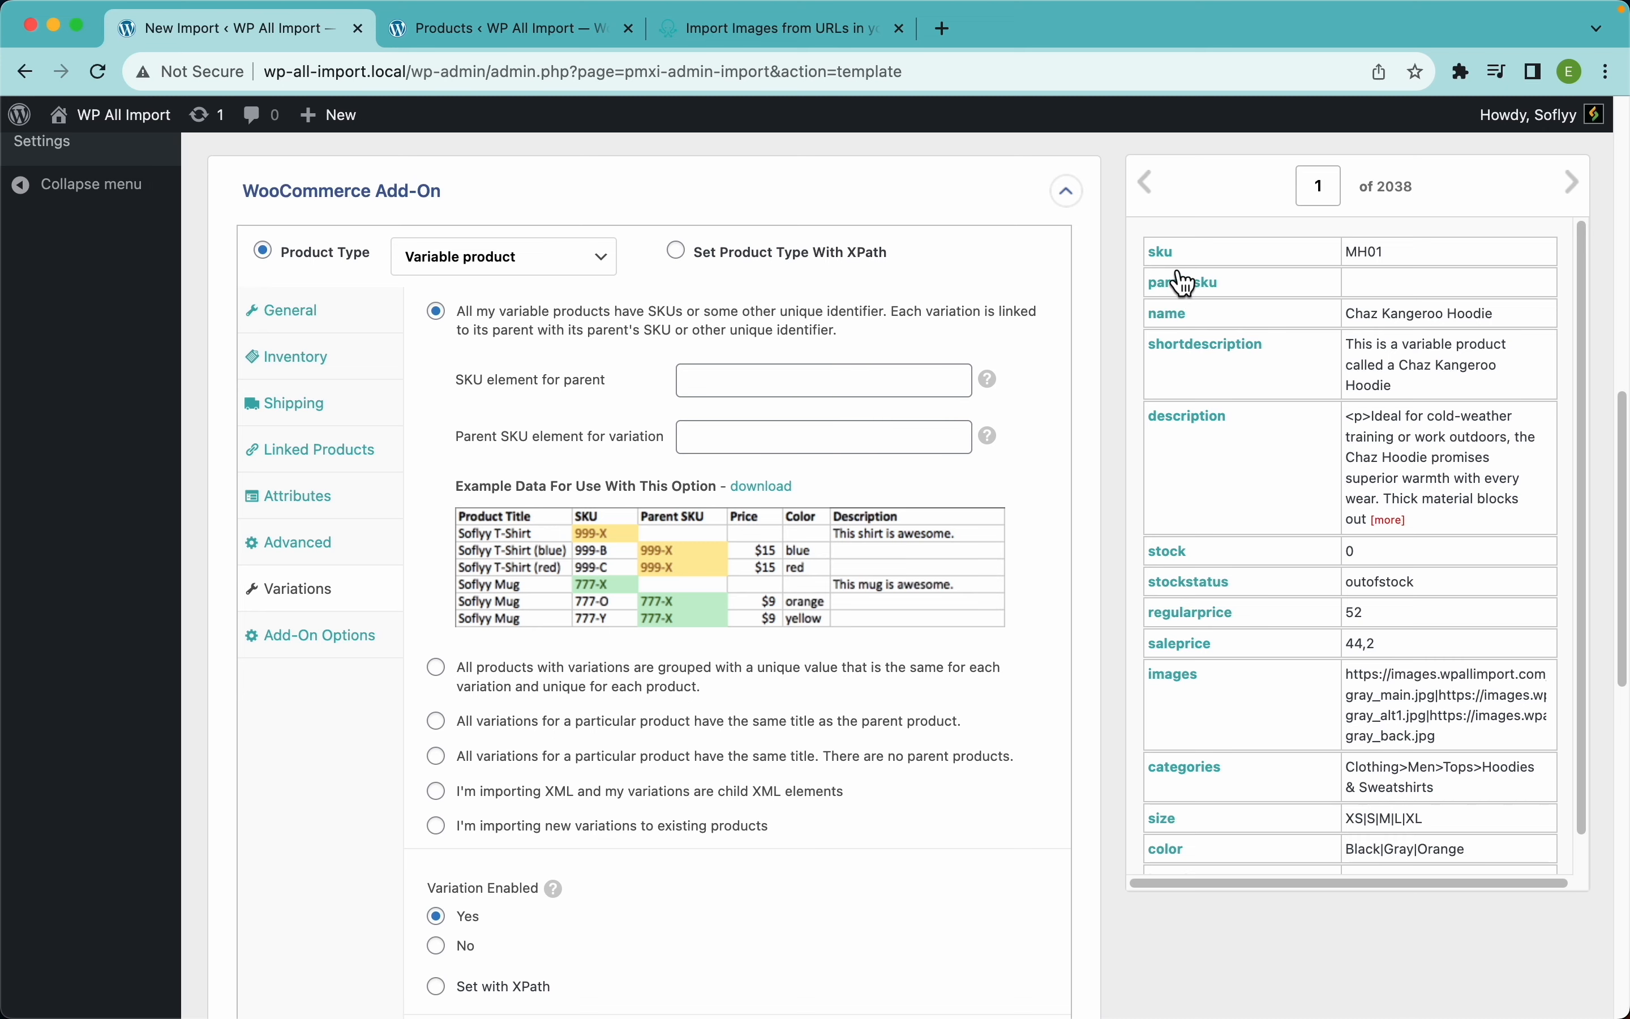
{"action": "key", "text": "super+Tab"}
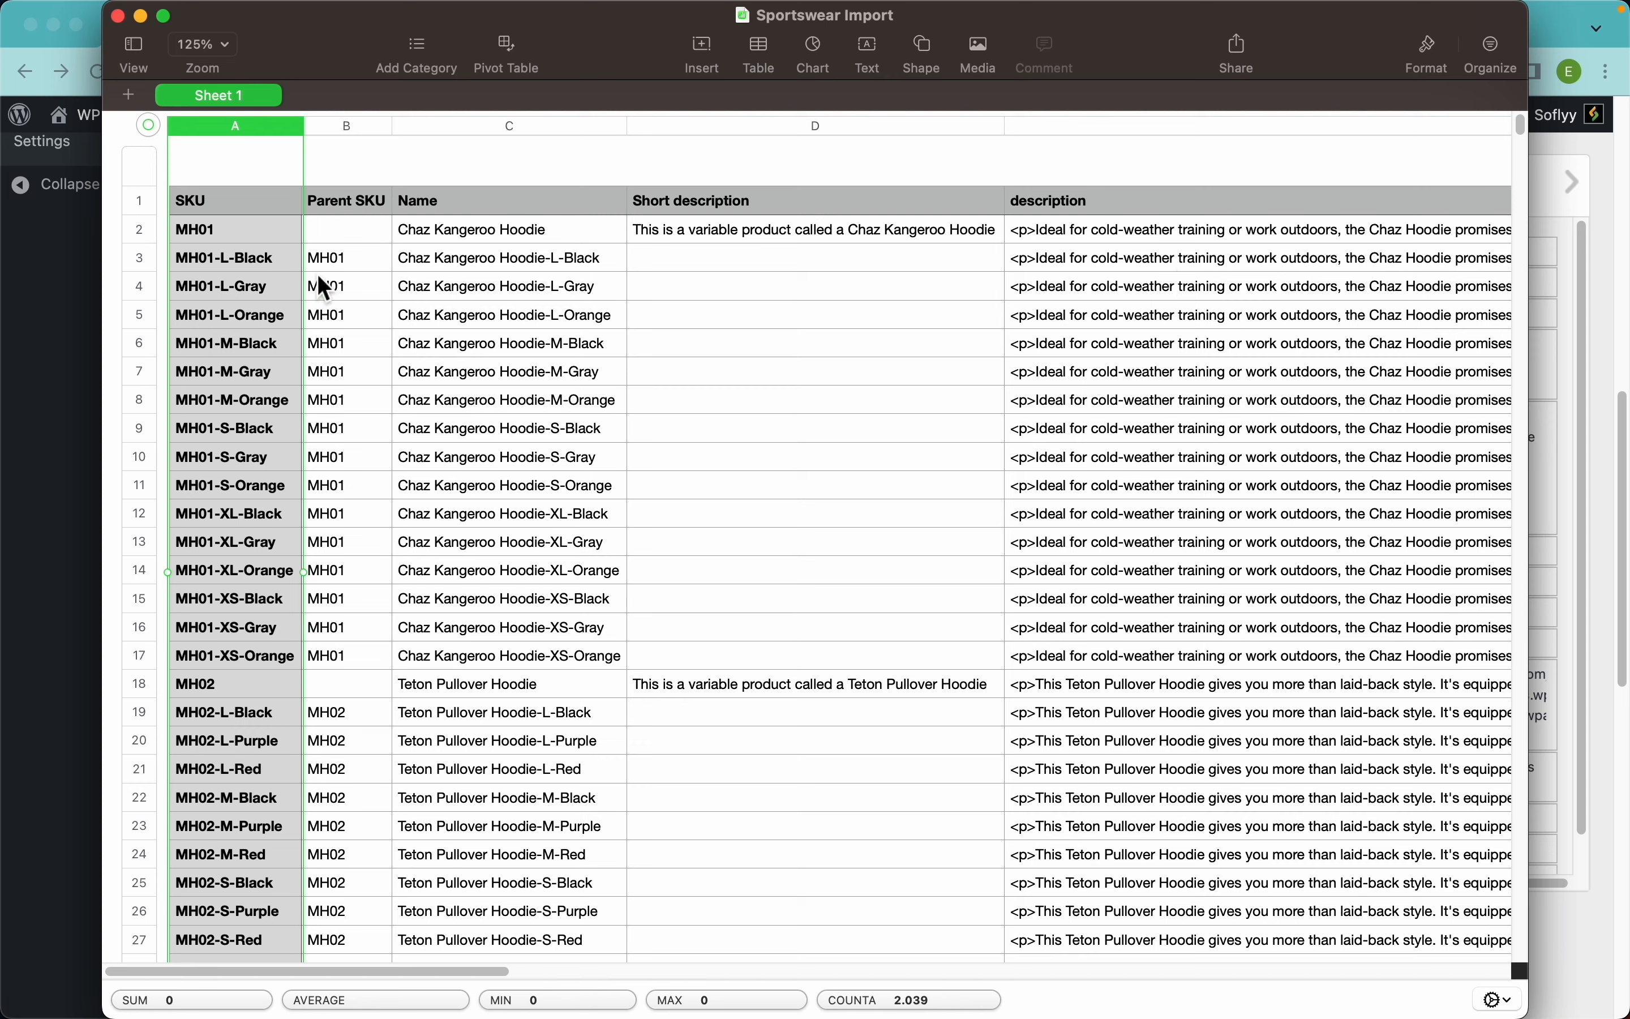
{"action": "left_click", "coordinate": [344, 257]}
{"action": "left_click", "coordinate": [62, 349]}
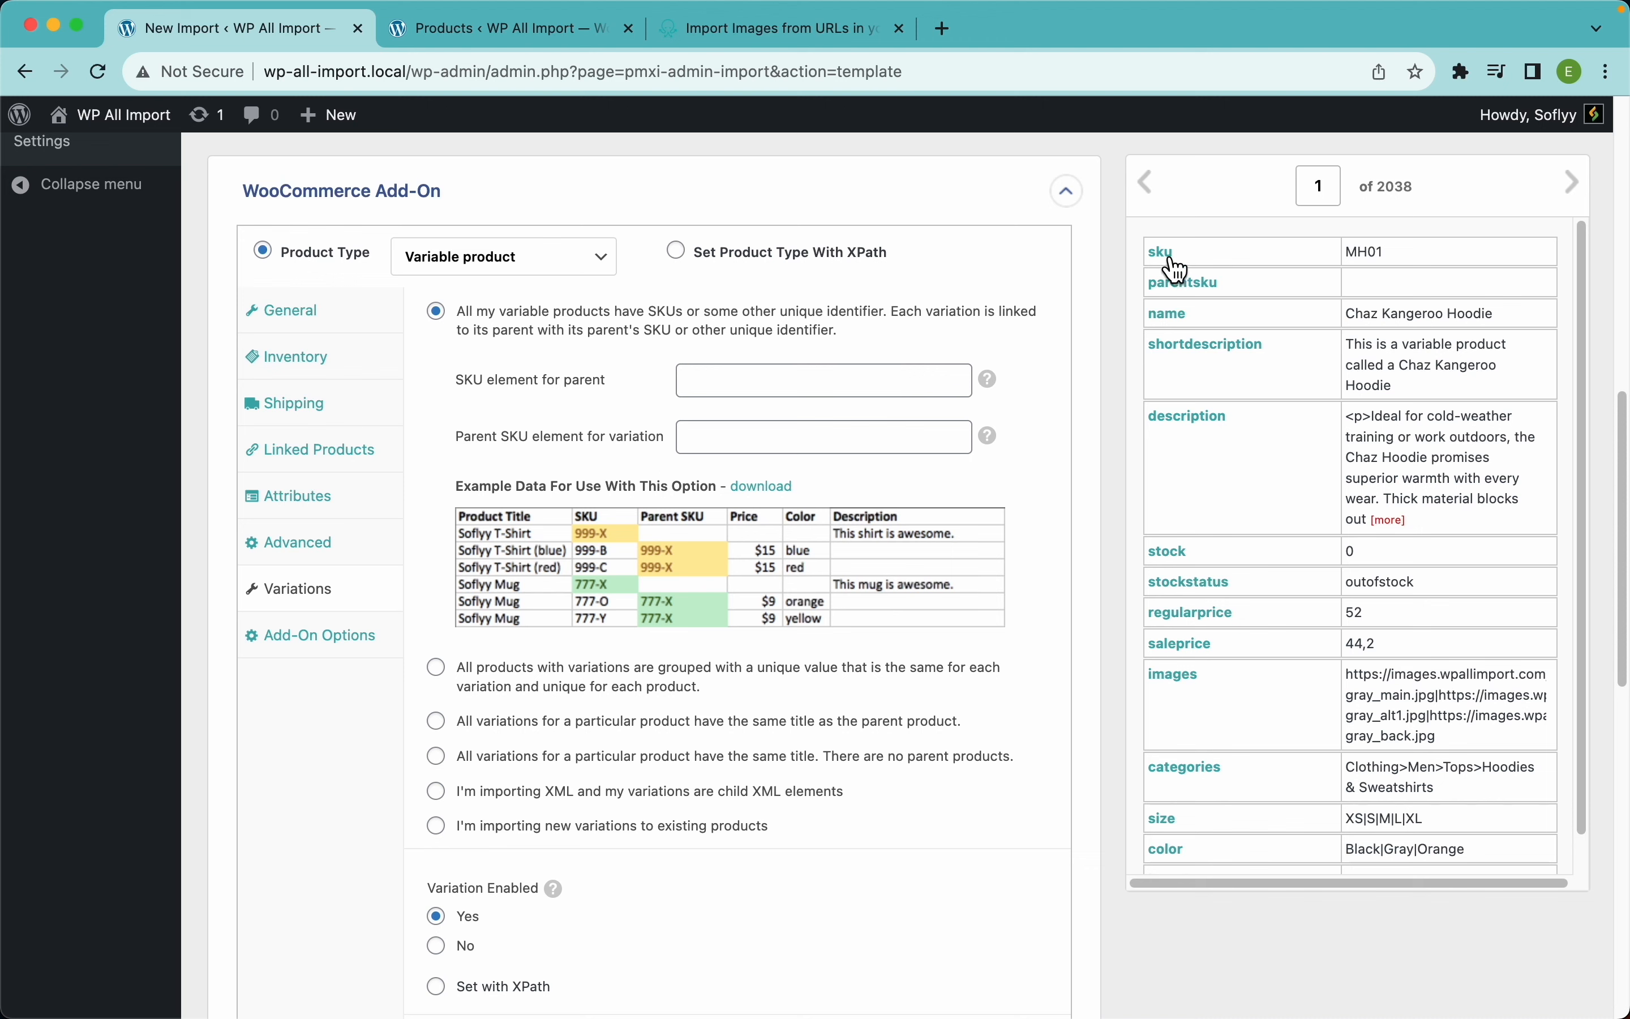
Step: Map the SKU element for parent to {sku[1]} and the parent SKU element for variation to {parentsku[1]}
{"action": "left_click_drag", "start_coordinate": [1169, 255], "coordinate": [903, 394]}
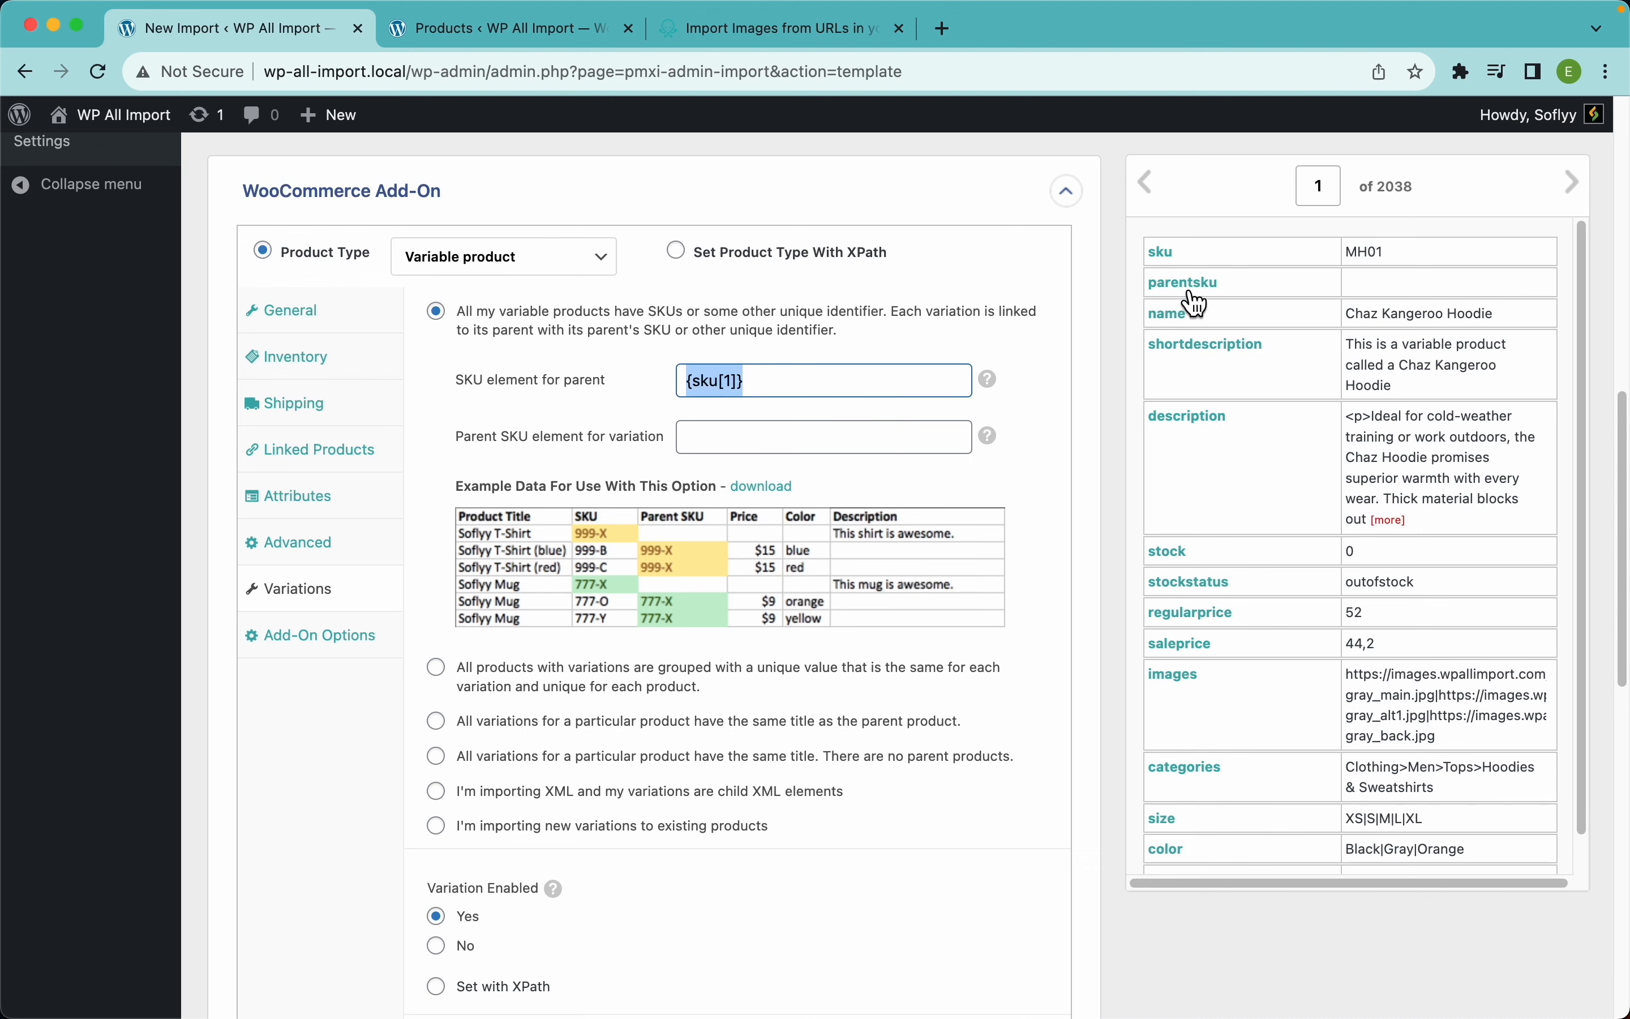
{"action": "left_click_drag", "start_coordinate": [1176, 284], "coordinate": [879, 450]}
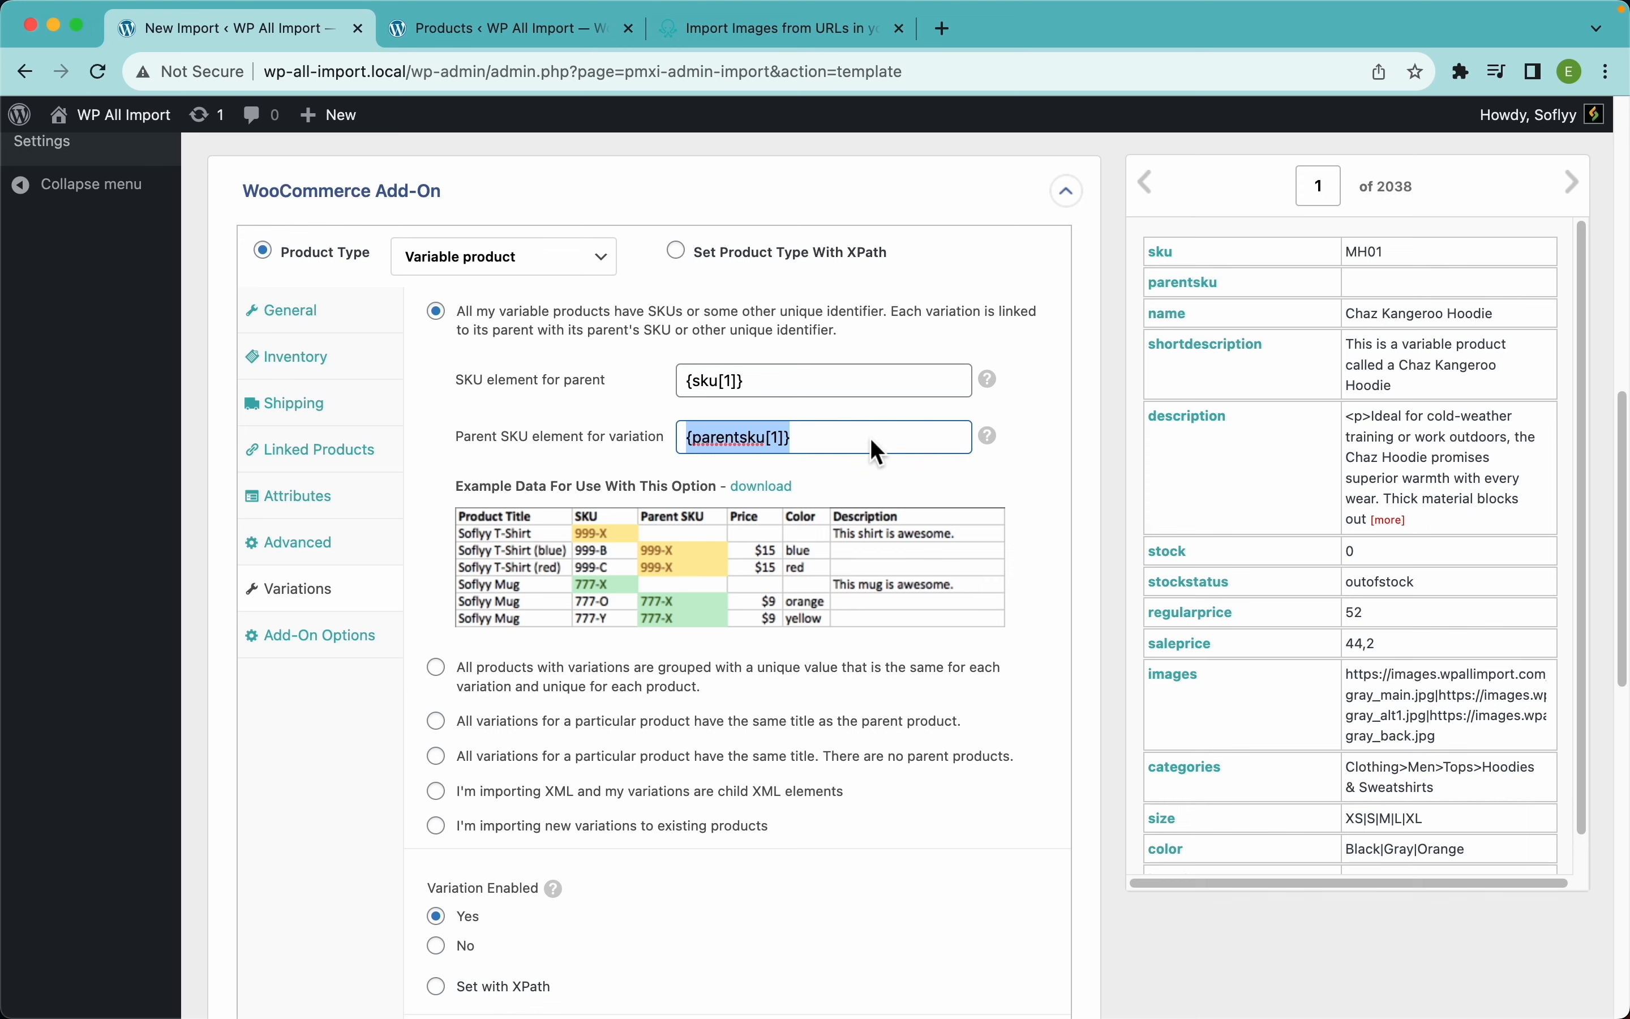
{"action": "left_click", "coordinate": [880, 469]}
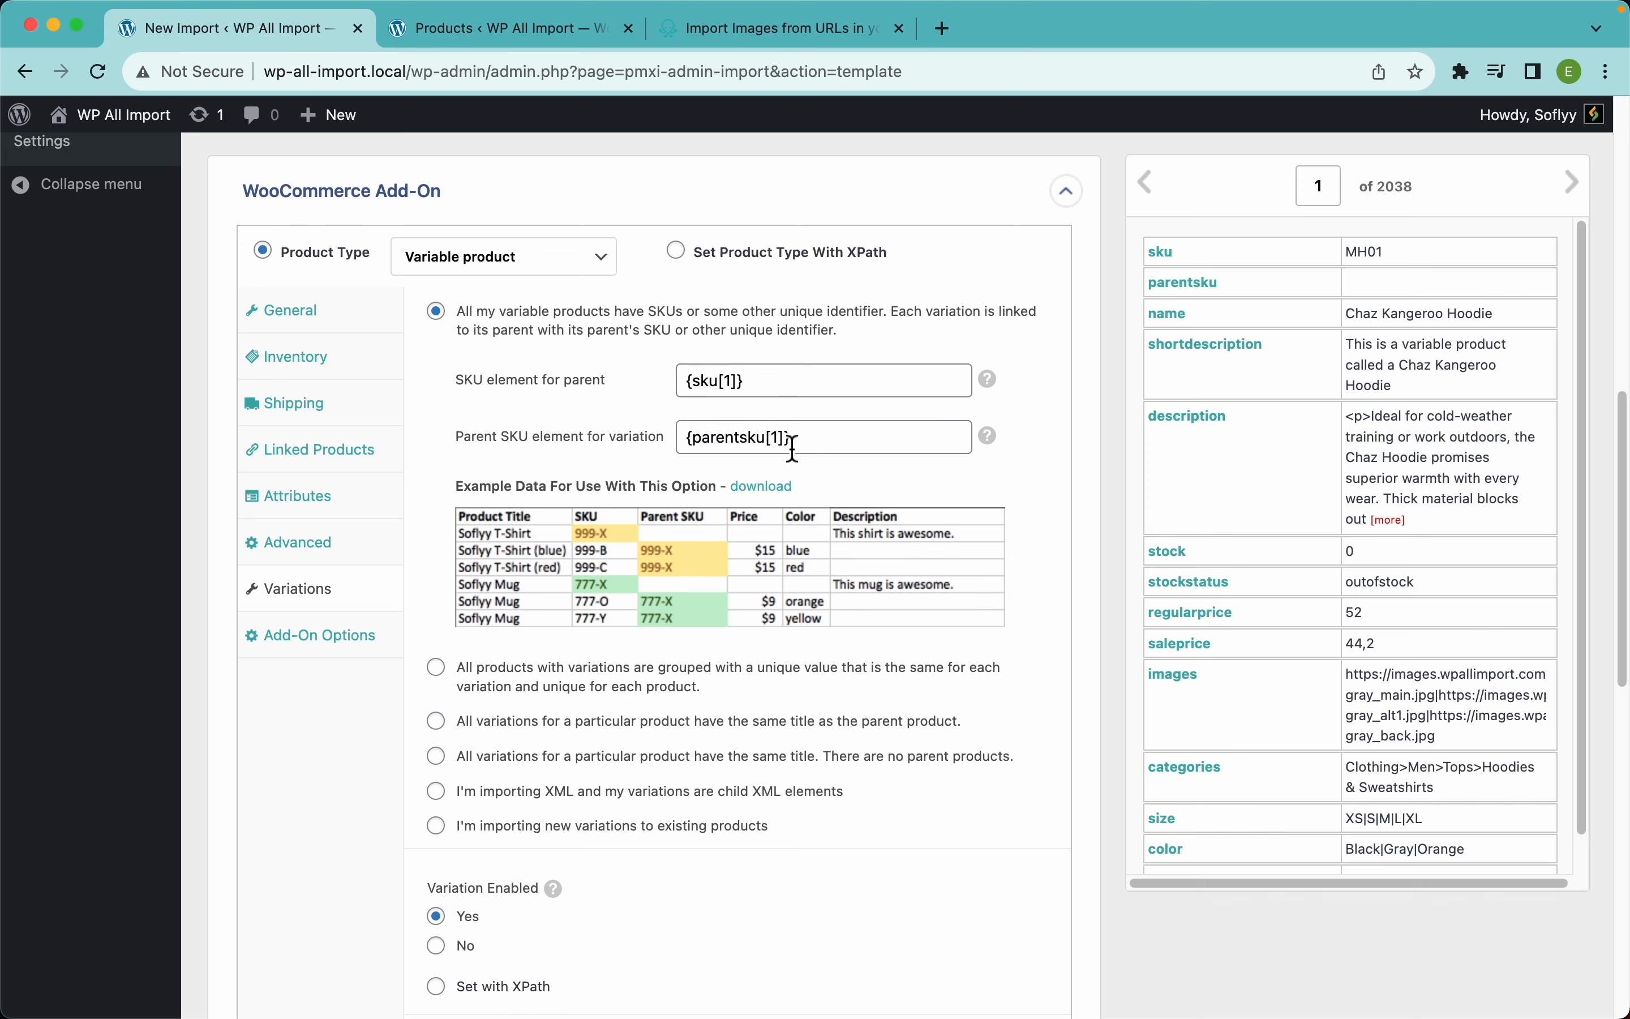
Step: Try the title-based variation linking options, selecting the one where all variations have the same title as the parent product
{"action": "scroll", "coordinate": [660, 574], "scroll_direction": "down", "scroll_amount": 5}
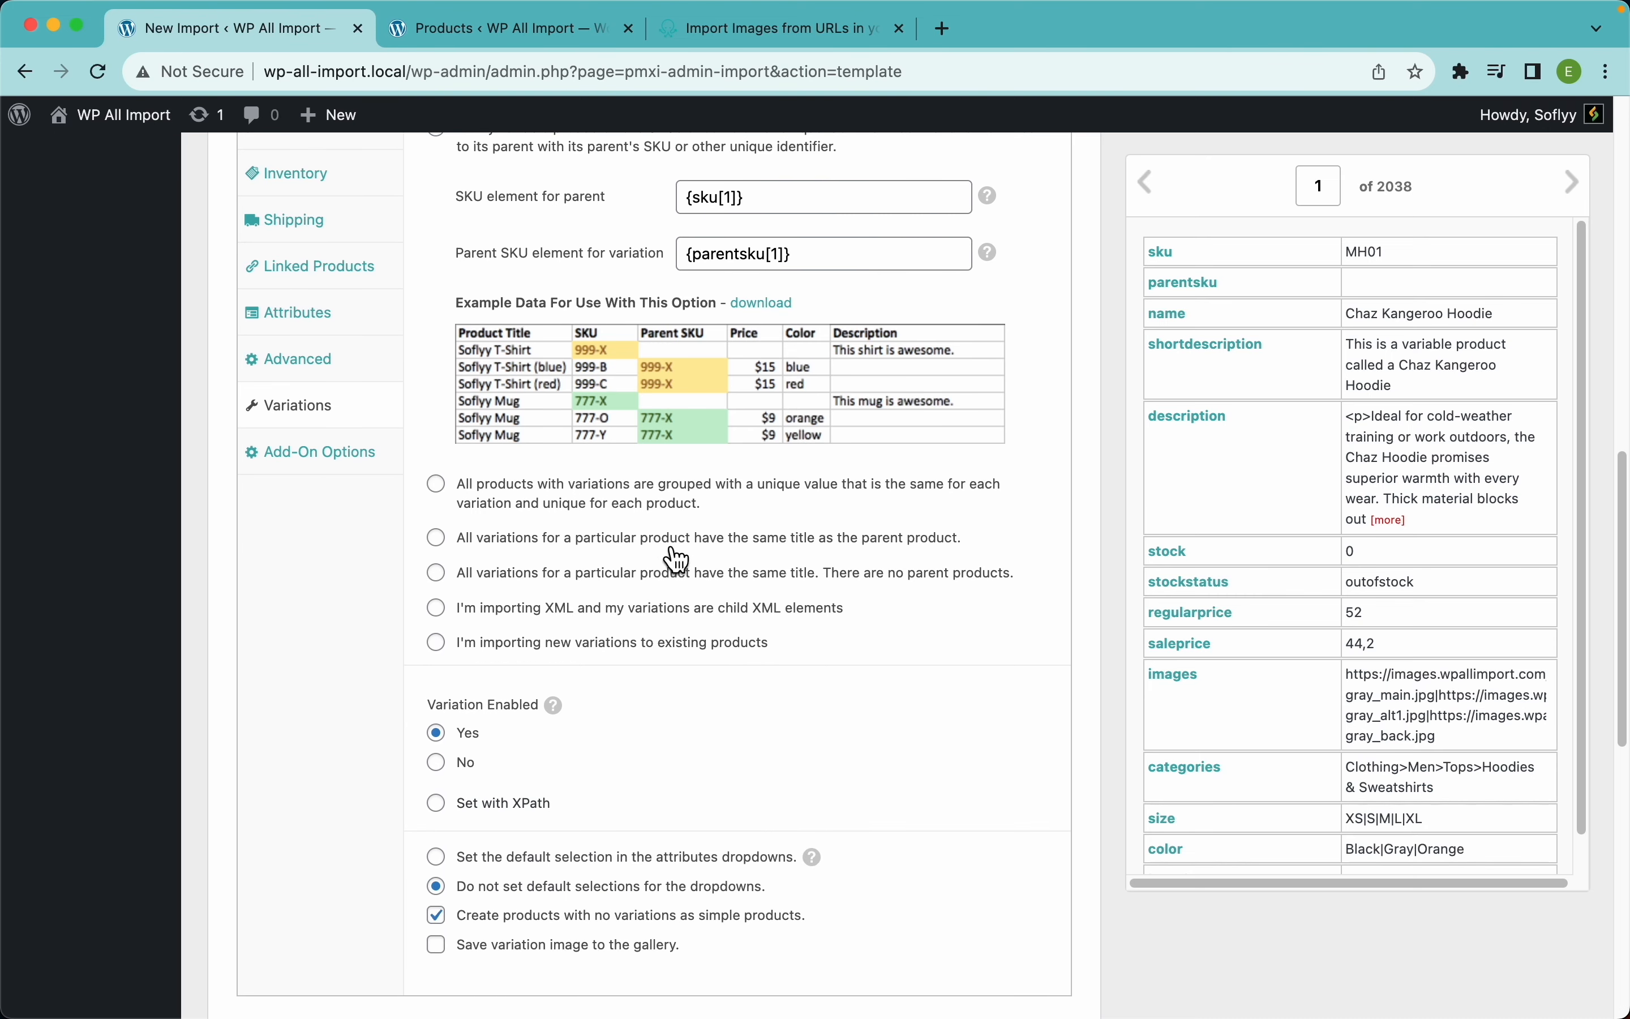
{"action": "left_click", "coordinate": [535, 574]}
{"action": "left_click", "coordinate": [633, 236]}
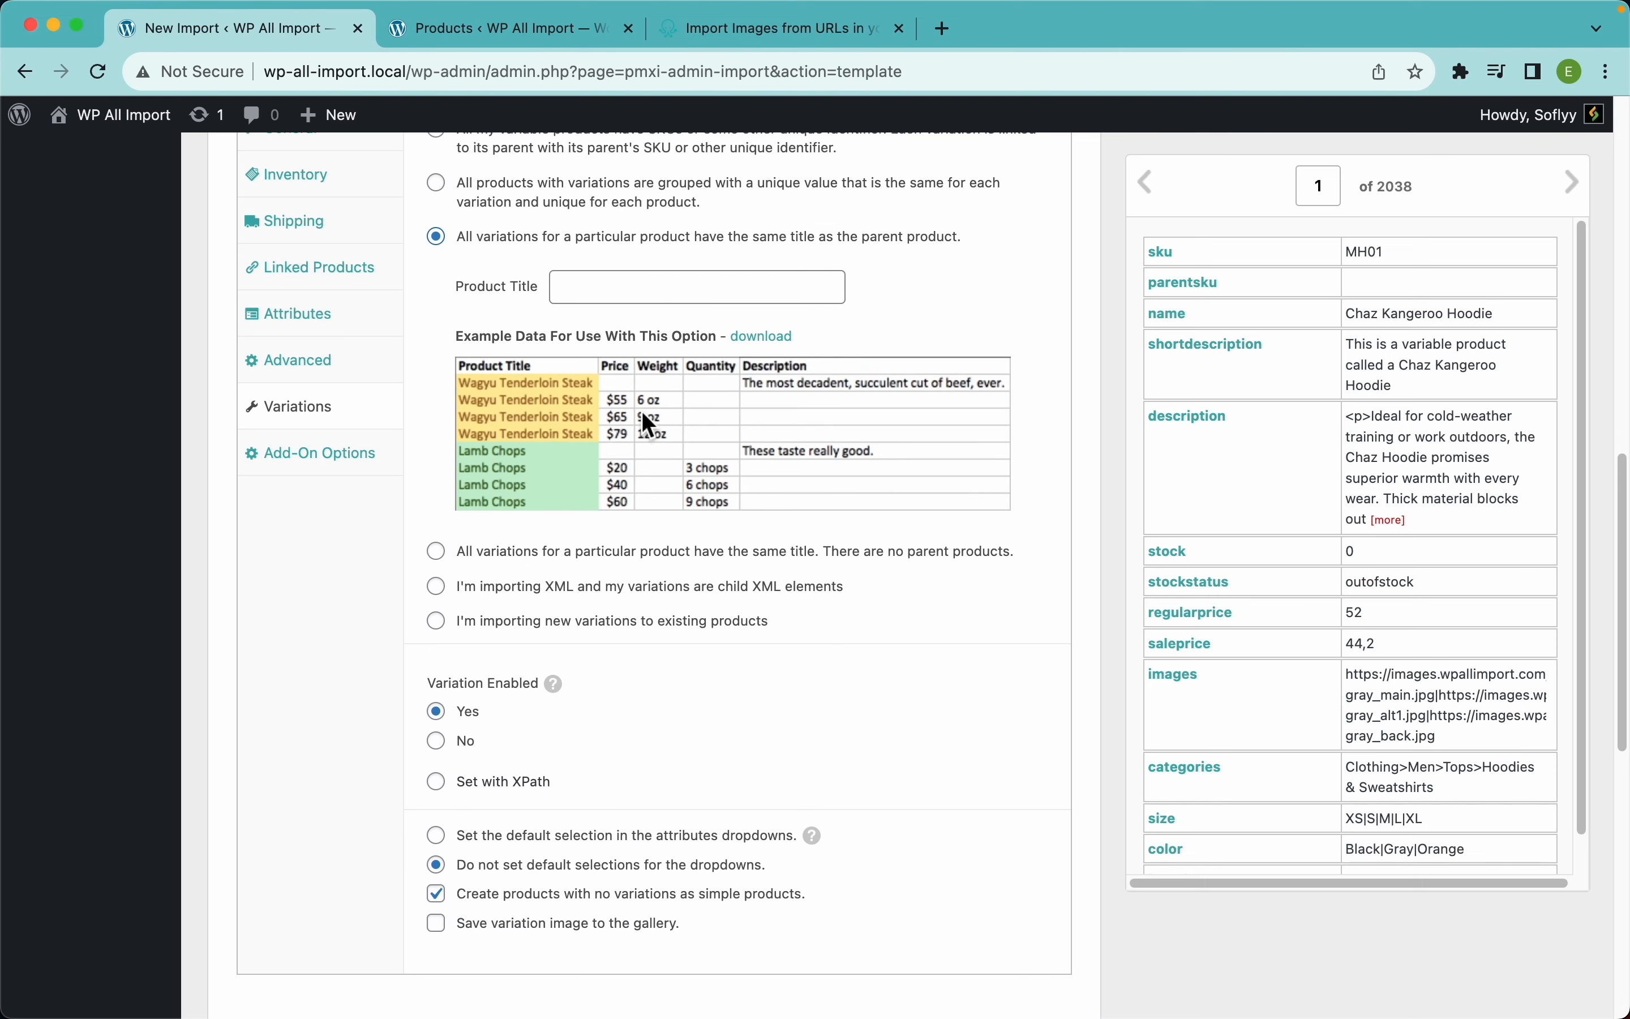
{"action": "scroll", "coordinate": [642, 412], "scroll_direction": "up", "scroll_amount": 4}
{"action": "scroll", "coordinate": [652, 428], "scroll_direction": "down", "scroll_amount": 2}
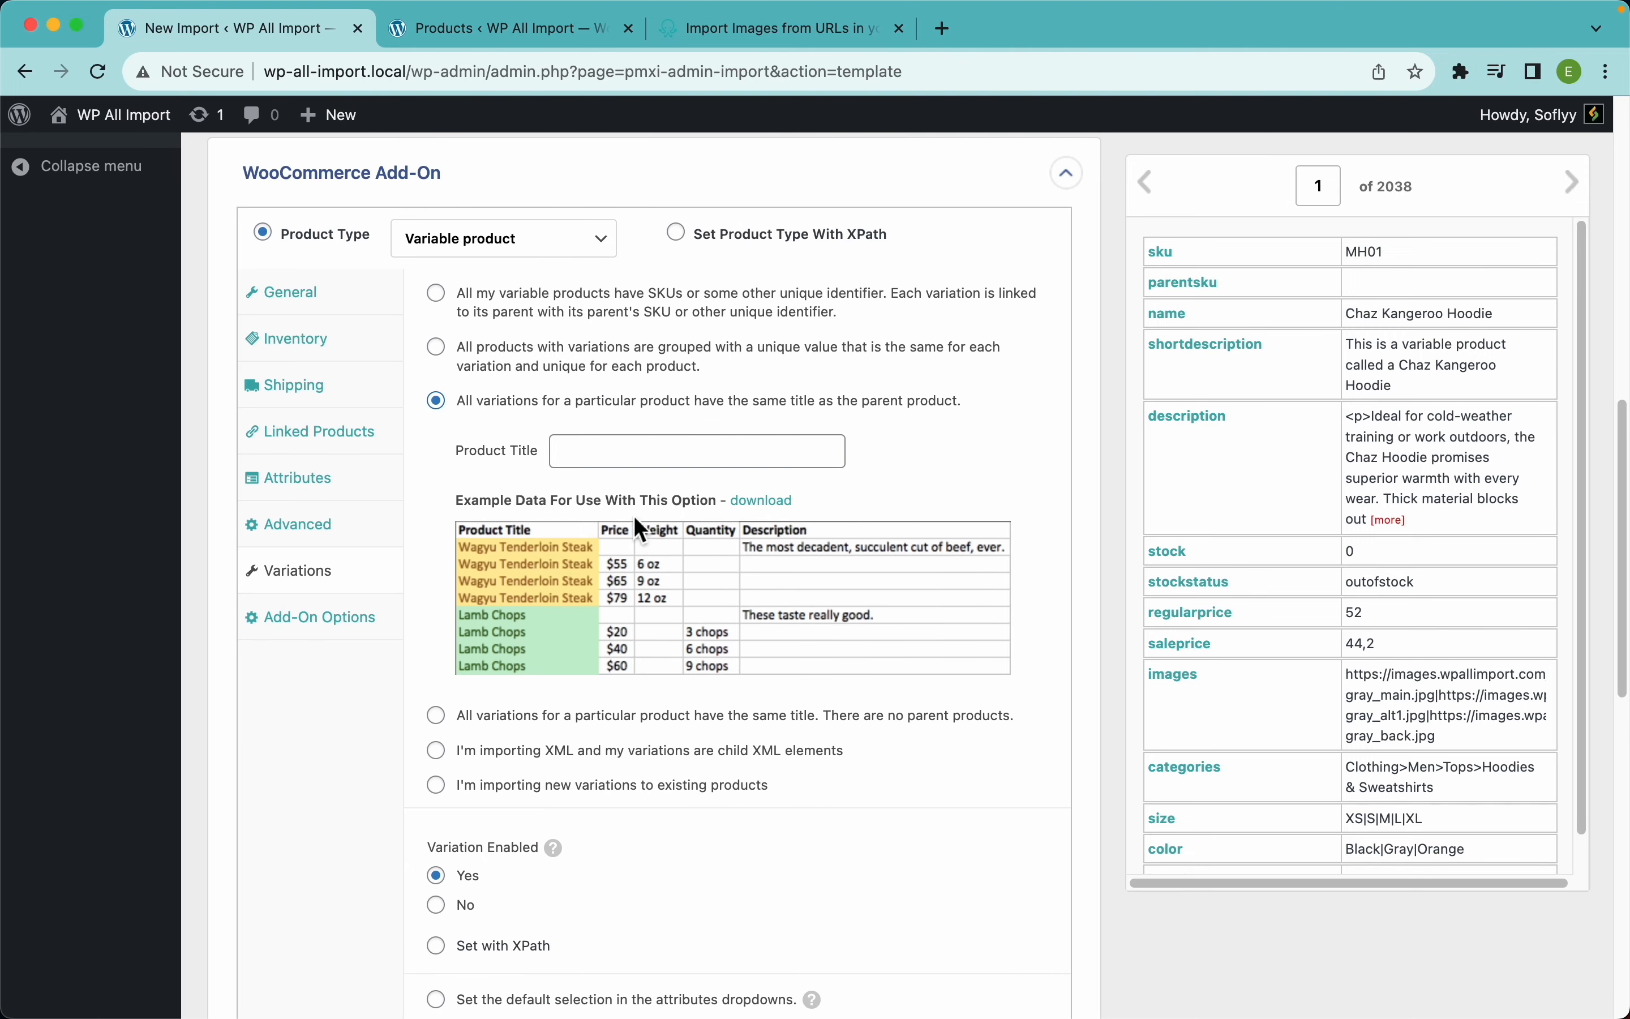
Step: Open the Variable Products page in the WooCommerce section of the WP All Import documentation
{"action": "left_click", "coordinate": [715, 32]}
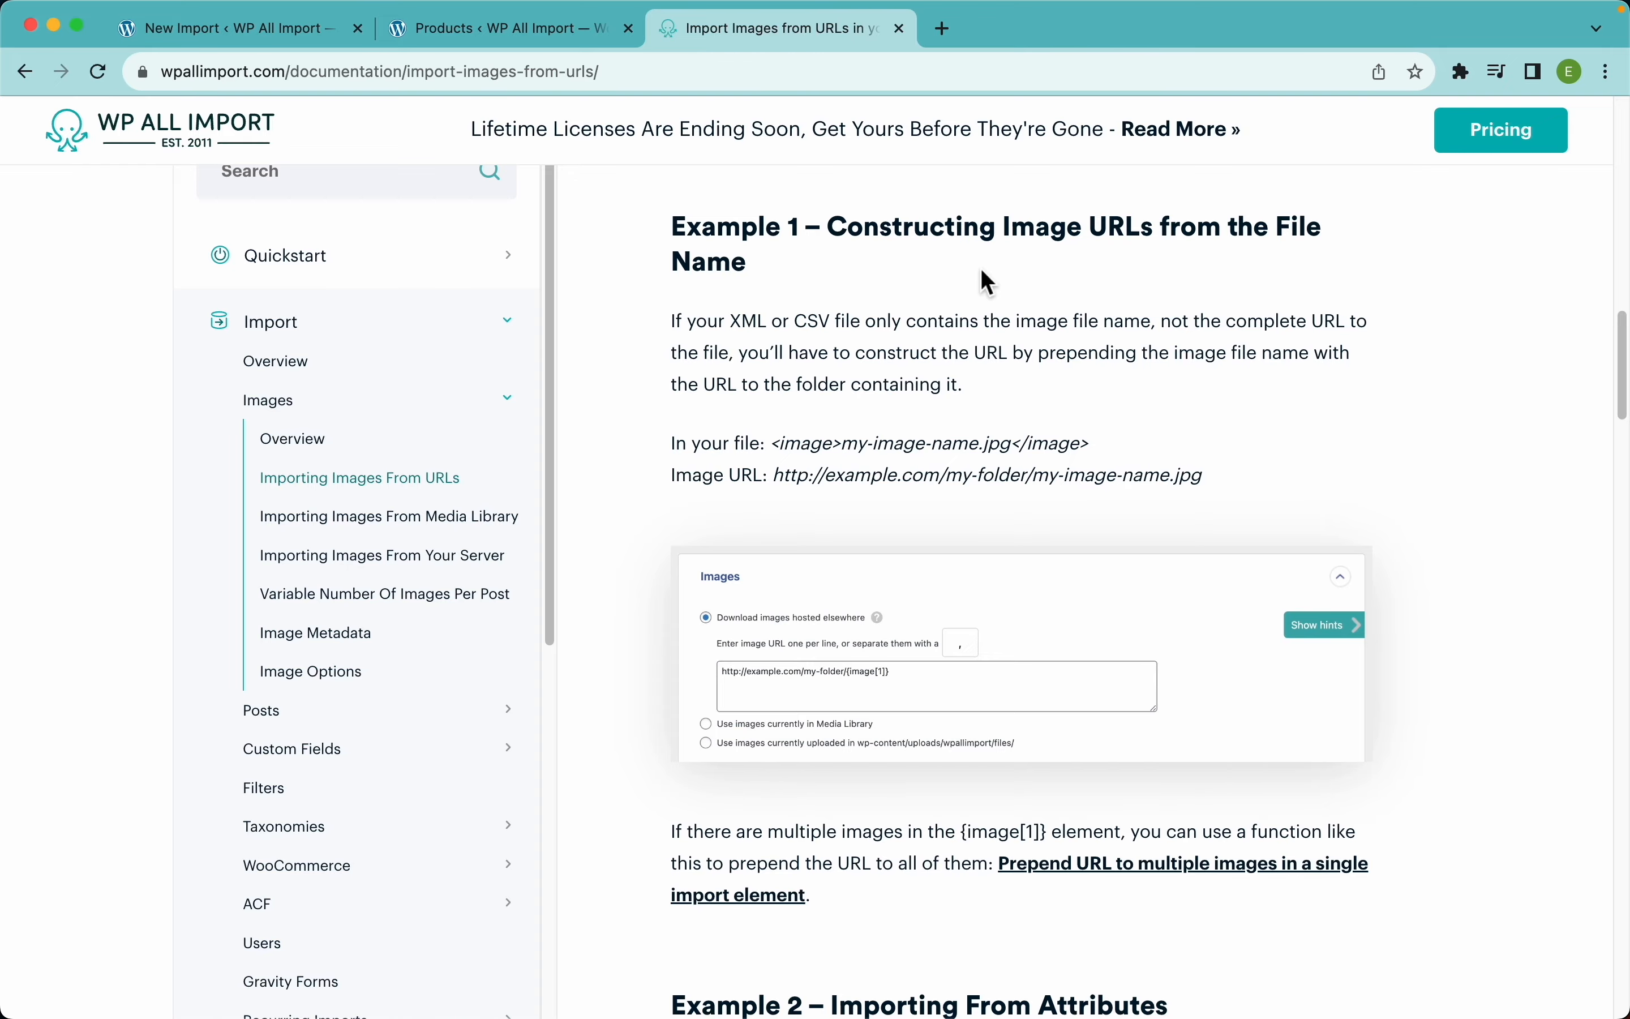
{"action": "scroll", "coordinate": [985, 281], "scroll_direction": "up", "scroll_amount": 10}
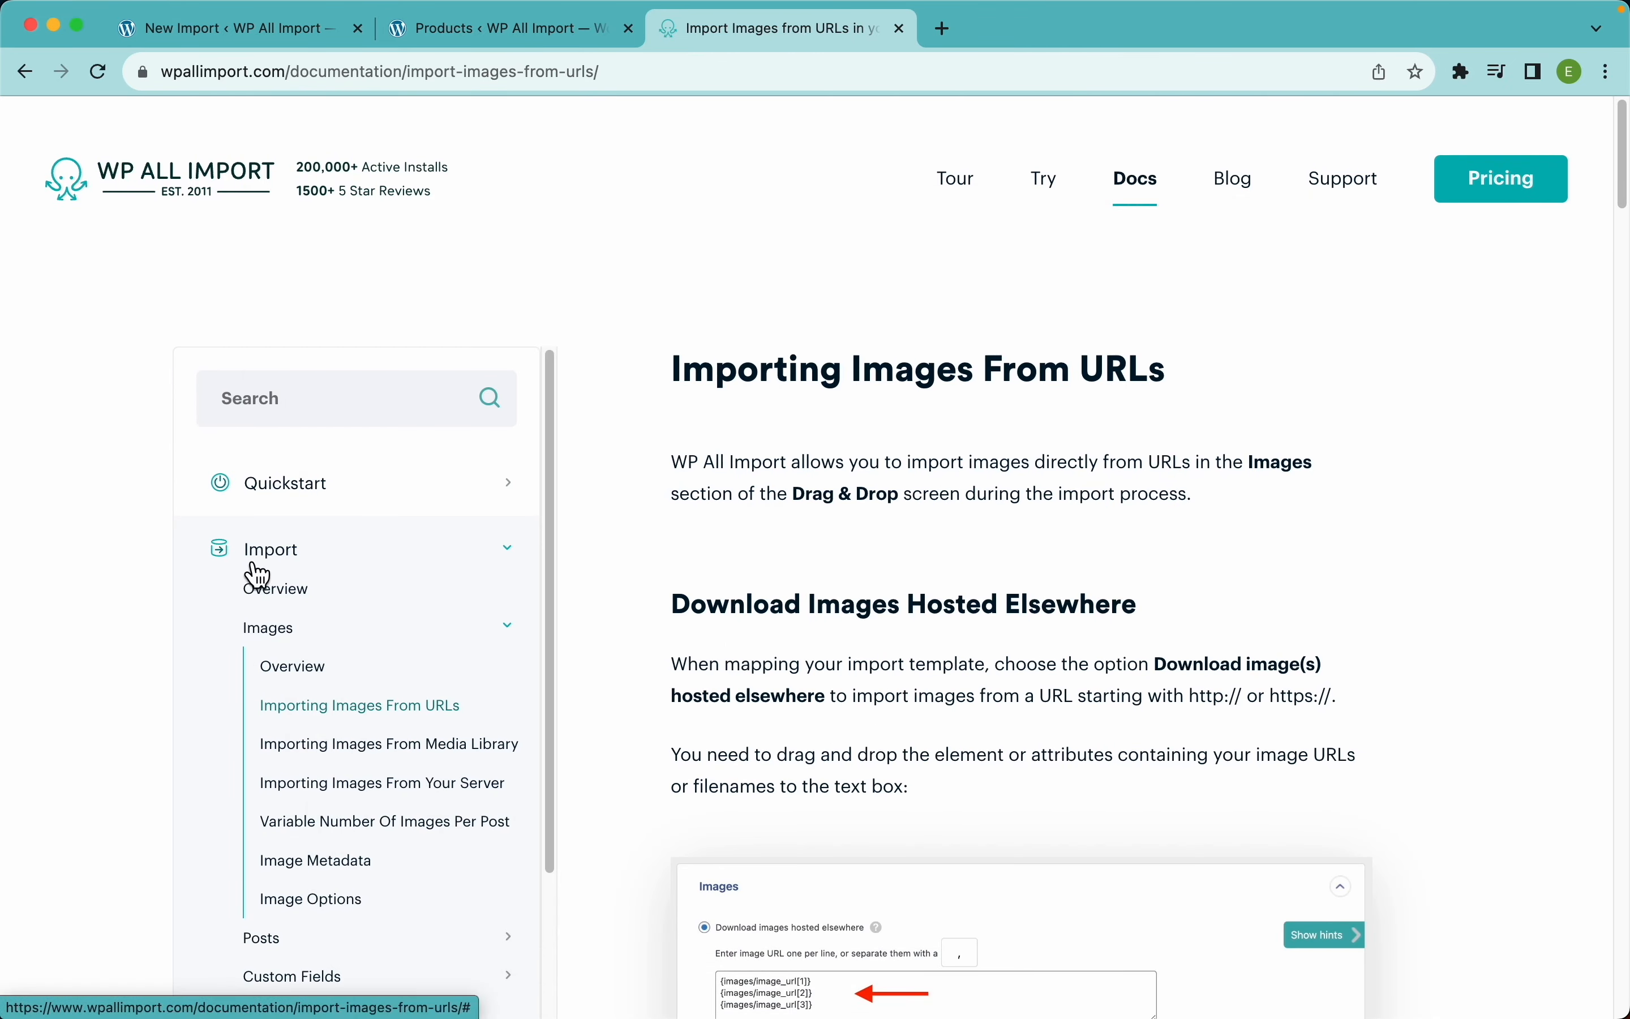
{"action": "scroll", "coordinate": [317, 691], "scroll_direction": "down", "scroll_amount": 8}
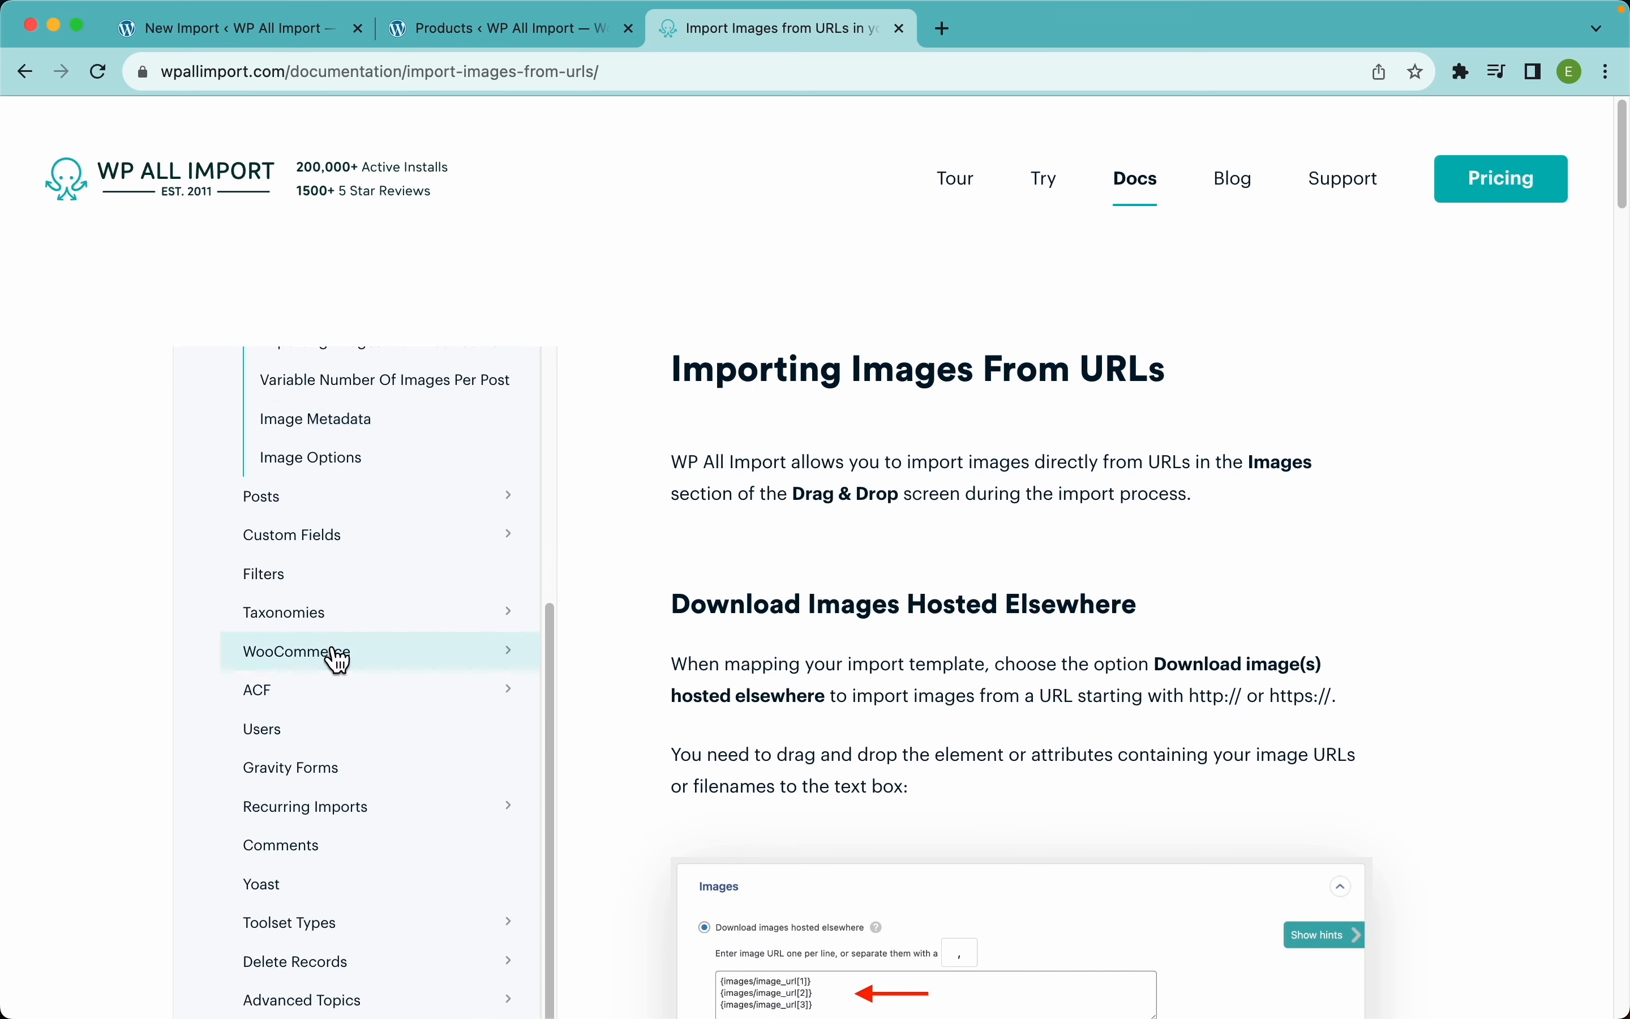
{"action": "left_click", "coordinate": [334, 664]}
{"action": "scroll", "coordinate": [337, 633], "scroll_direction": "down", "scroll_amount": 3}
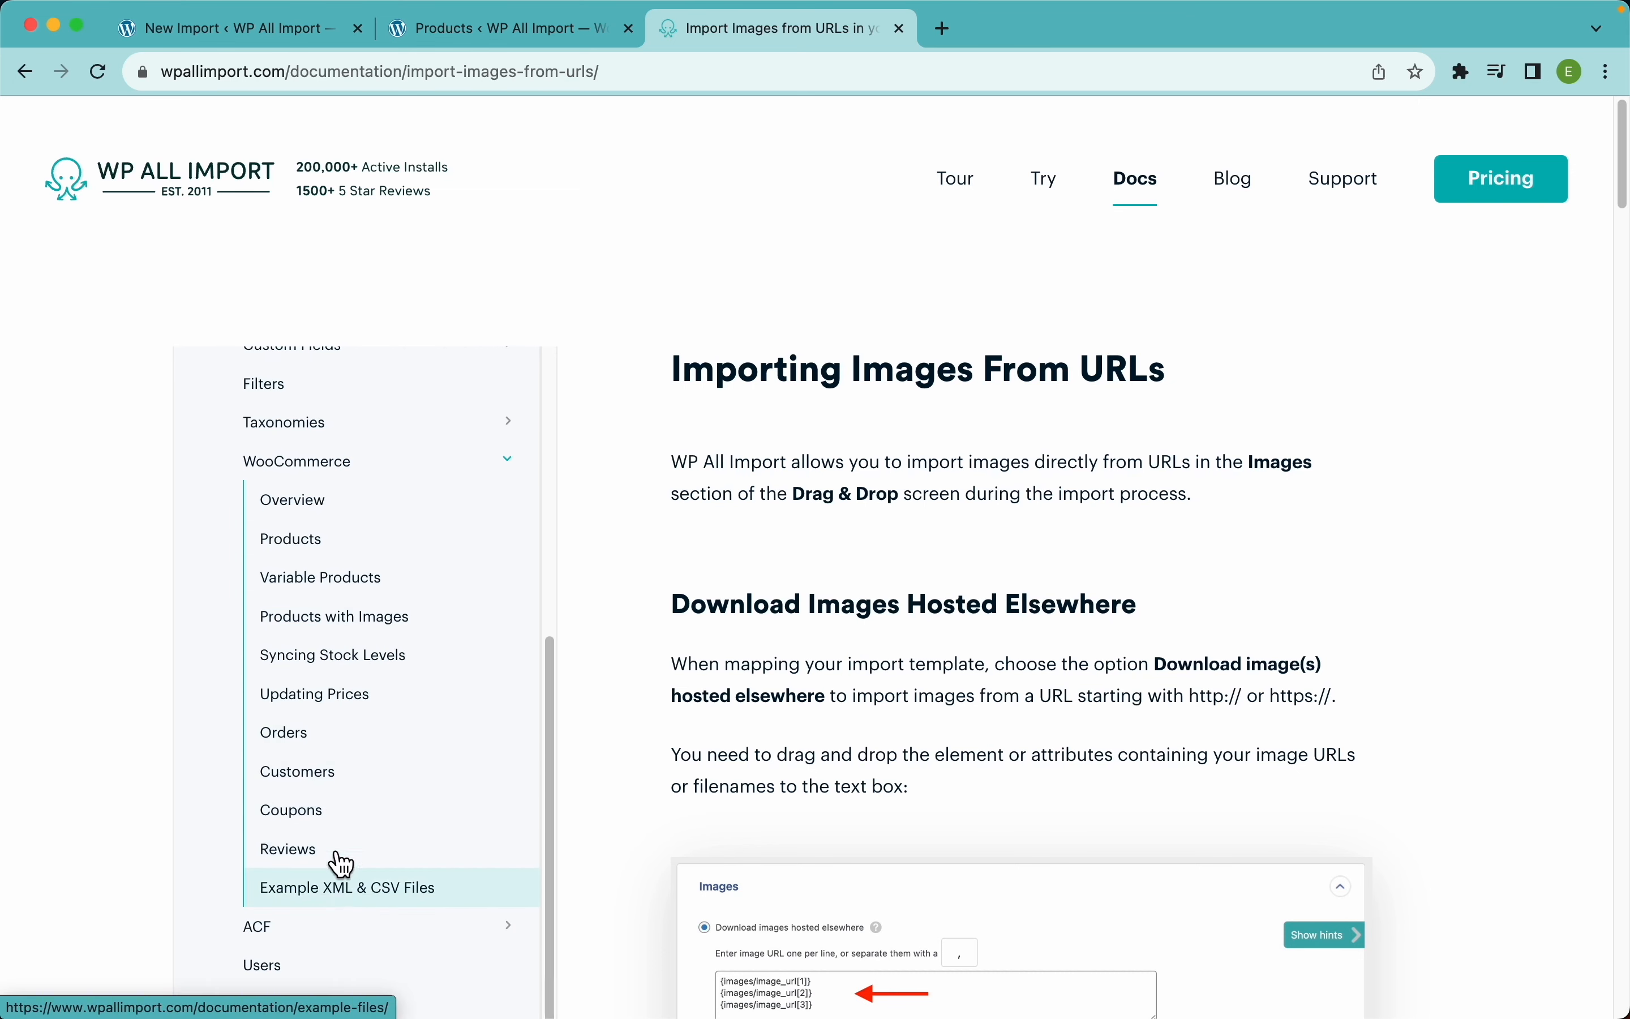
{"action": "left_click", "coordinate": [323, 585]}
{"action": "scroll", "coordinate": [986, 583], "scroll_direction": "down", "scroll_amount": 3}
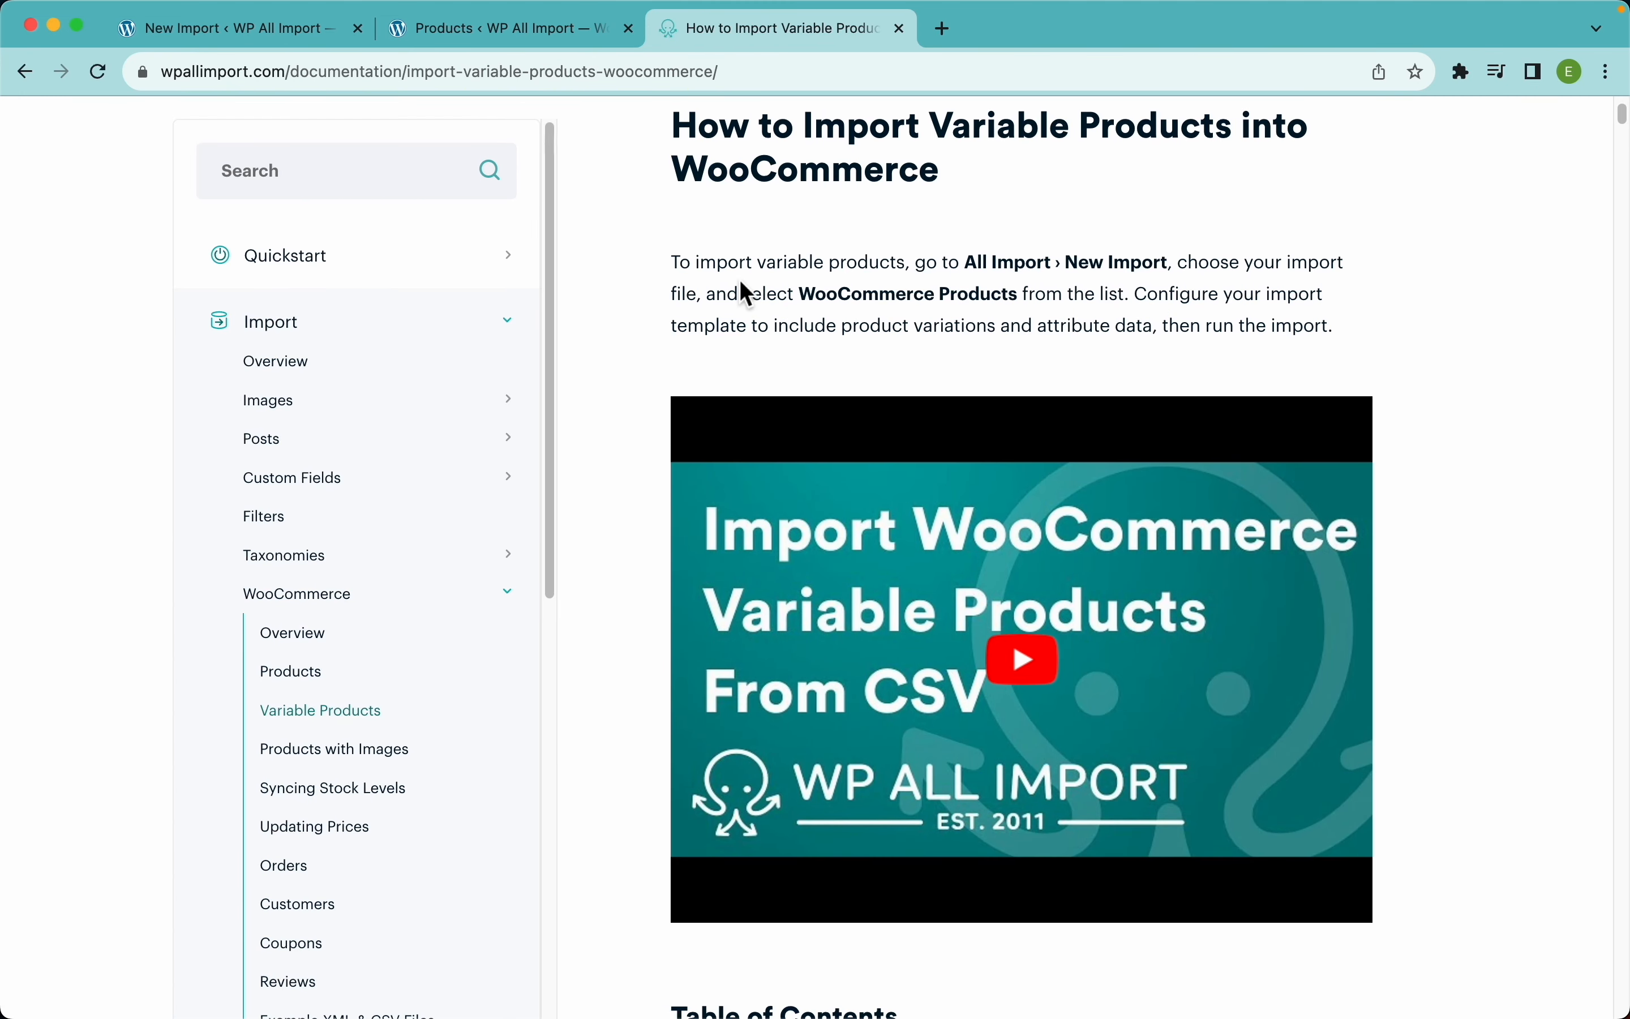
Step: Skim the variable products guide, return to the import template and link variations to their parents by SKU or other unique identifier
{"action": "scroll", "coordinate": [822, 519], "scroll_direction": "down", "scroll_amount": 1}
{"action": "scroll", "coordinate": [822, 519], "scroll_direction": "down", "scroll_amount": 20}
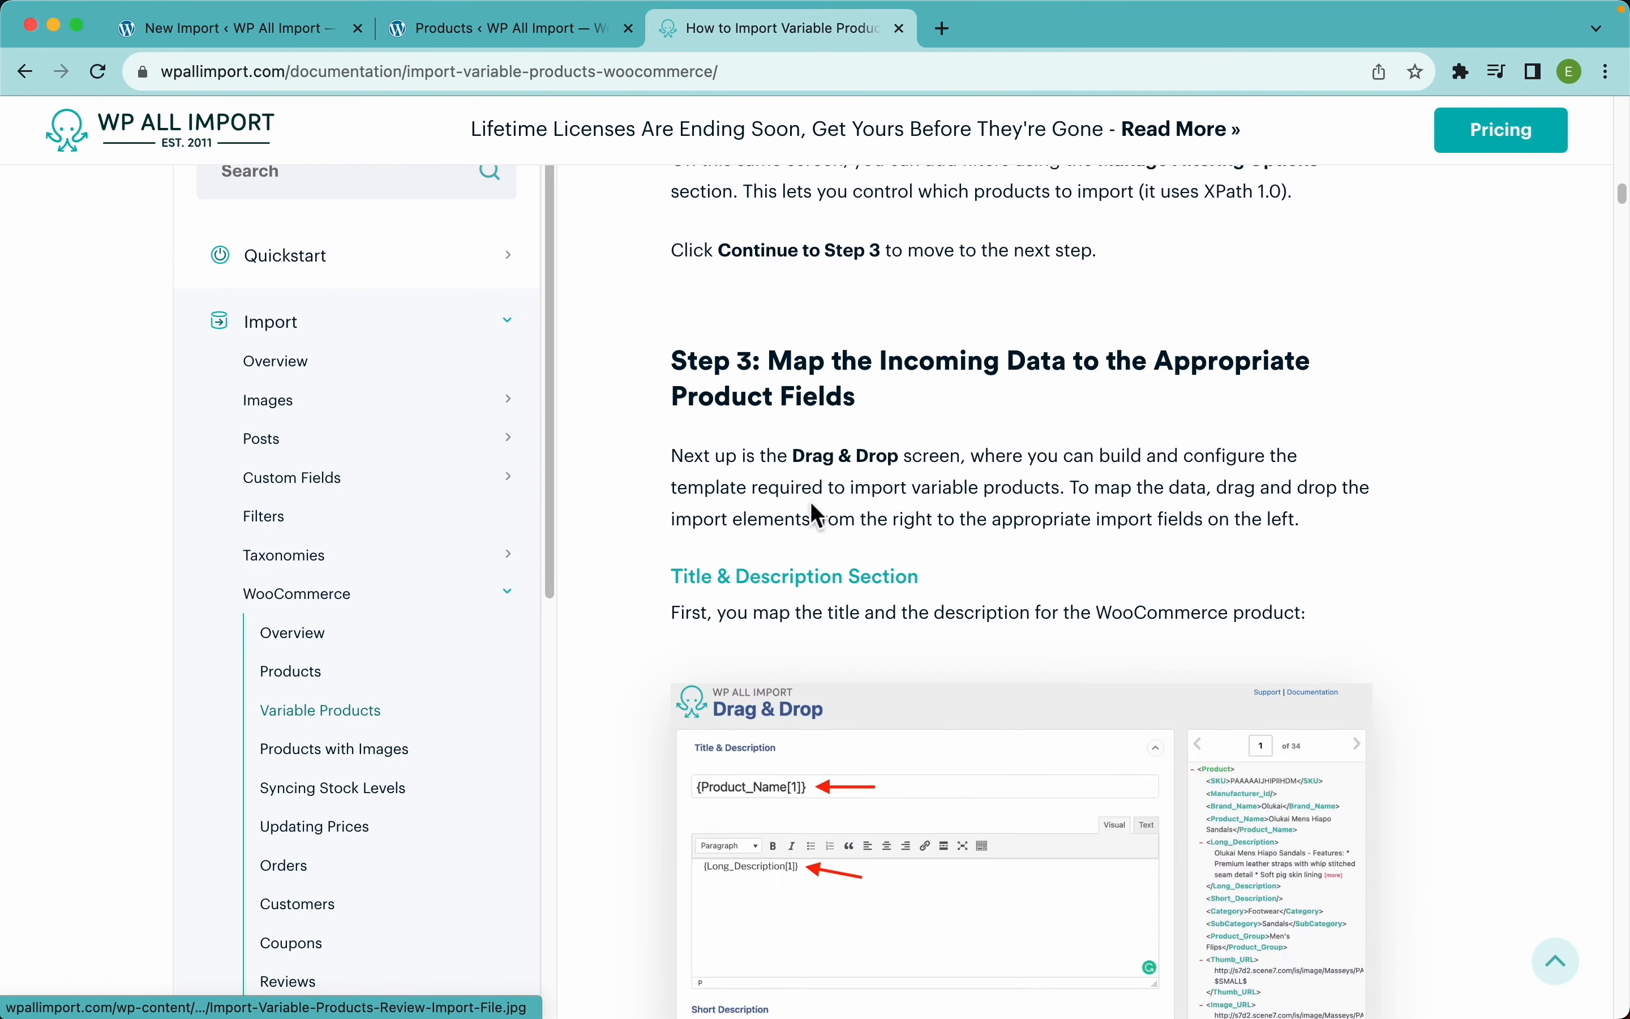
{"action": "scroll", "coordinate": [821, 517], "scroll_direction": "down", "scroll_amount": 10}
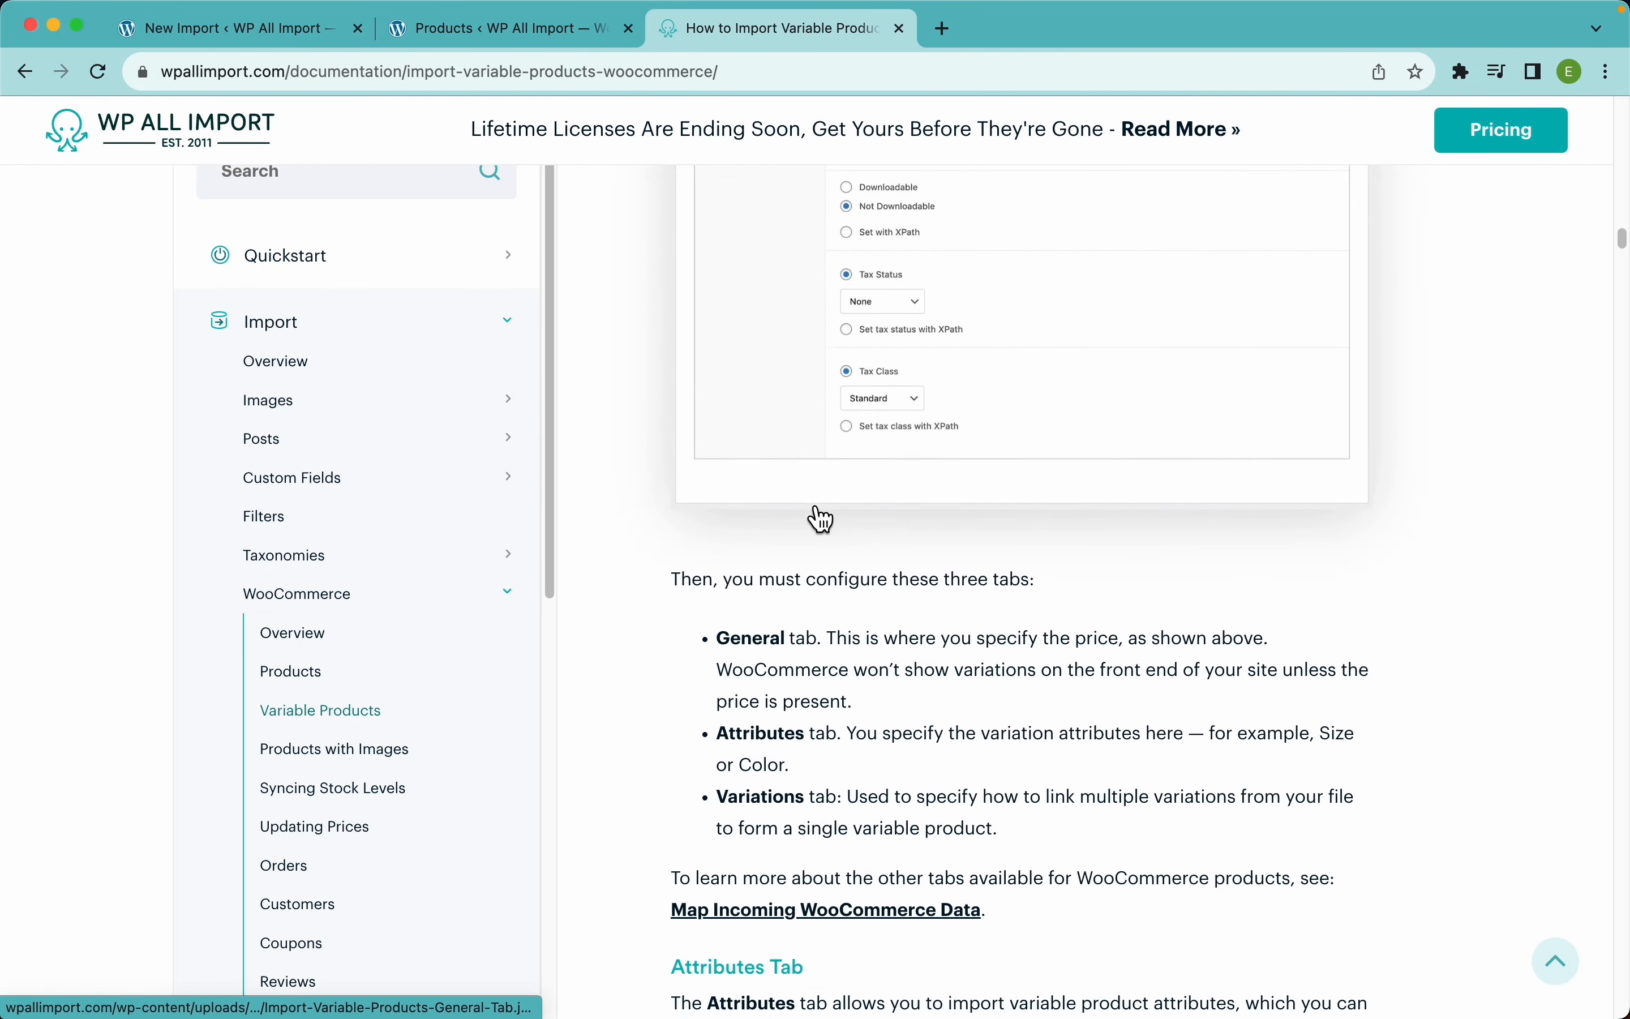
{"action": "left_click", "coordinate": [291, 31]}
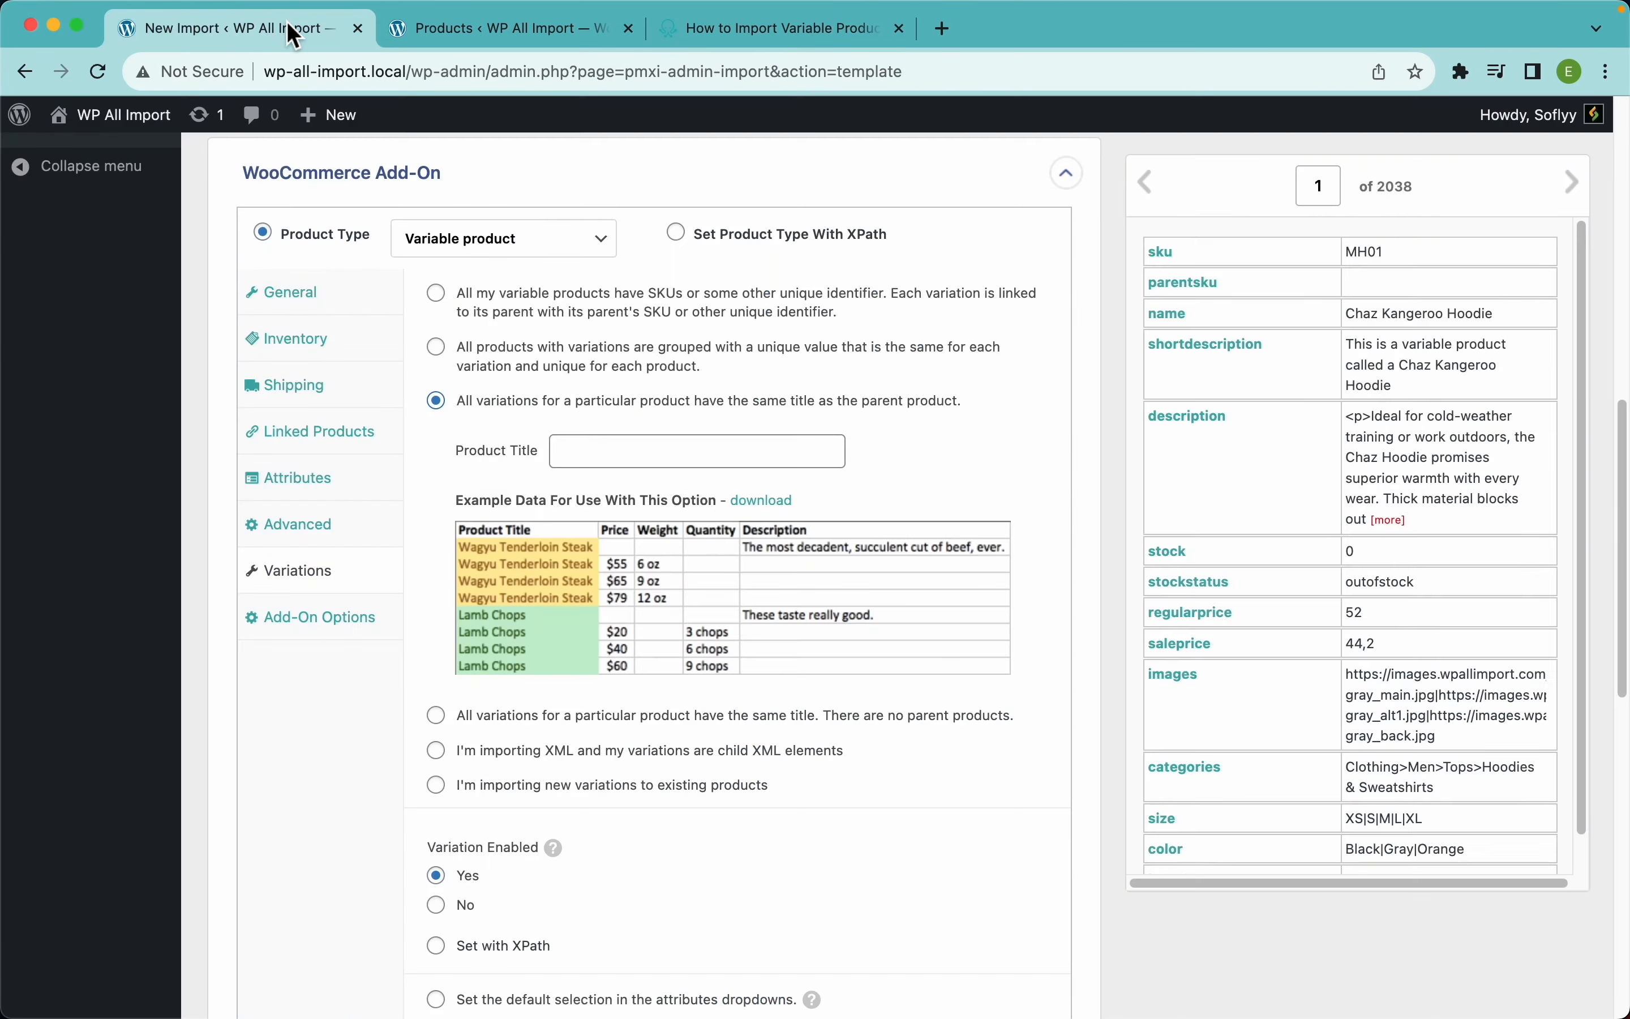
{"action": "left_click", "coordinate": [534, 298]}
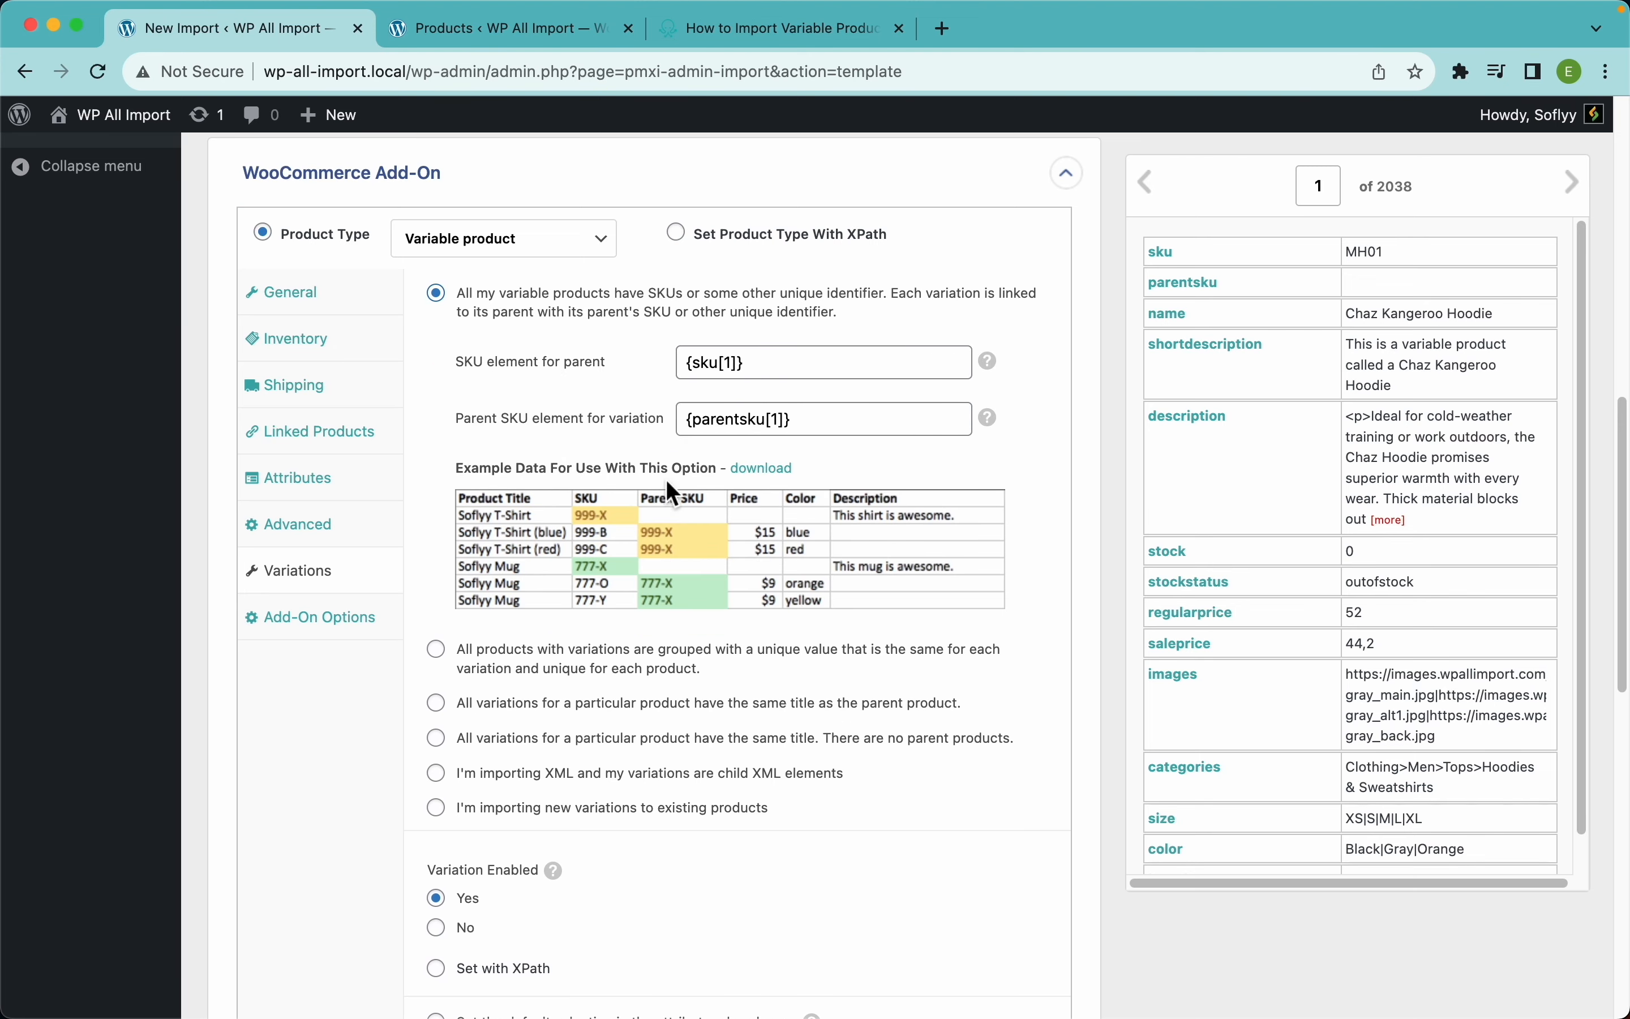
Step: Expand the Images section and show record 2 of the import data
{"action": "scroll", "coordinate": [637, 541], "scroll_direction": "down", "scroll_amount": 15}
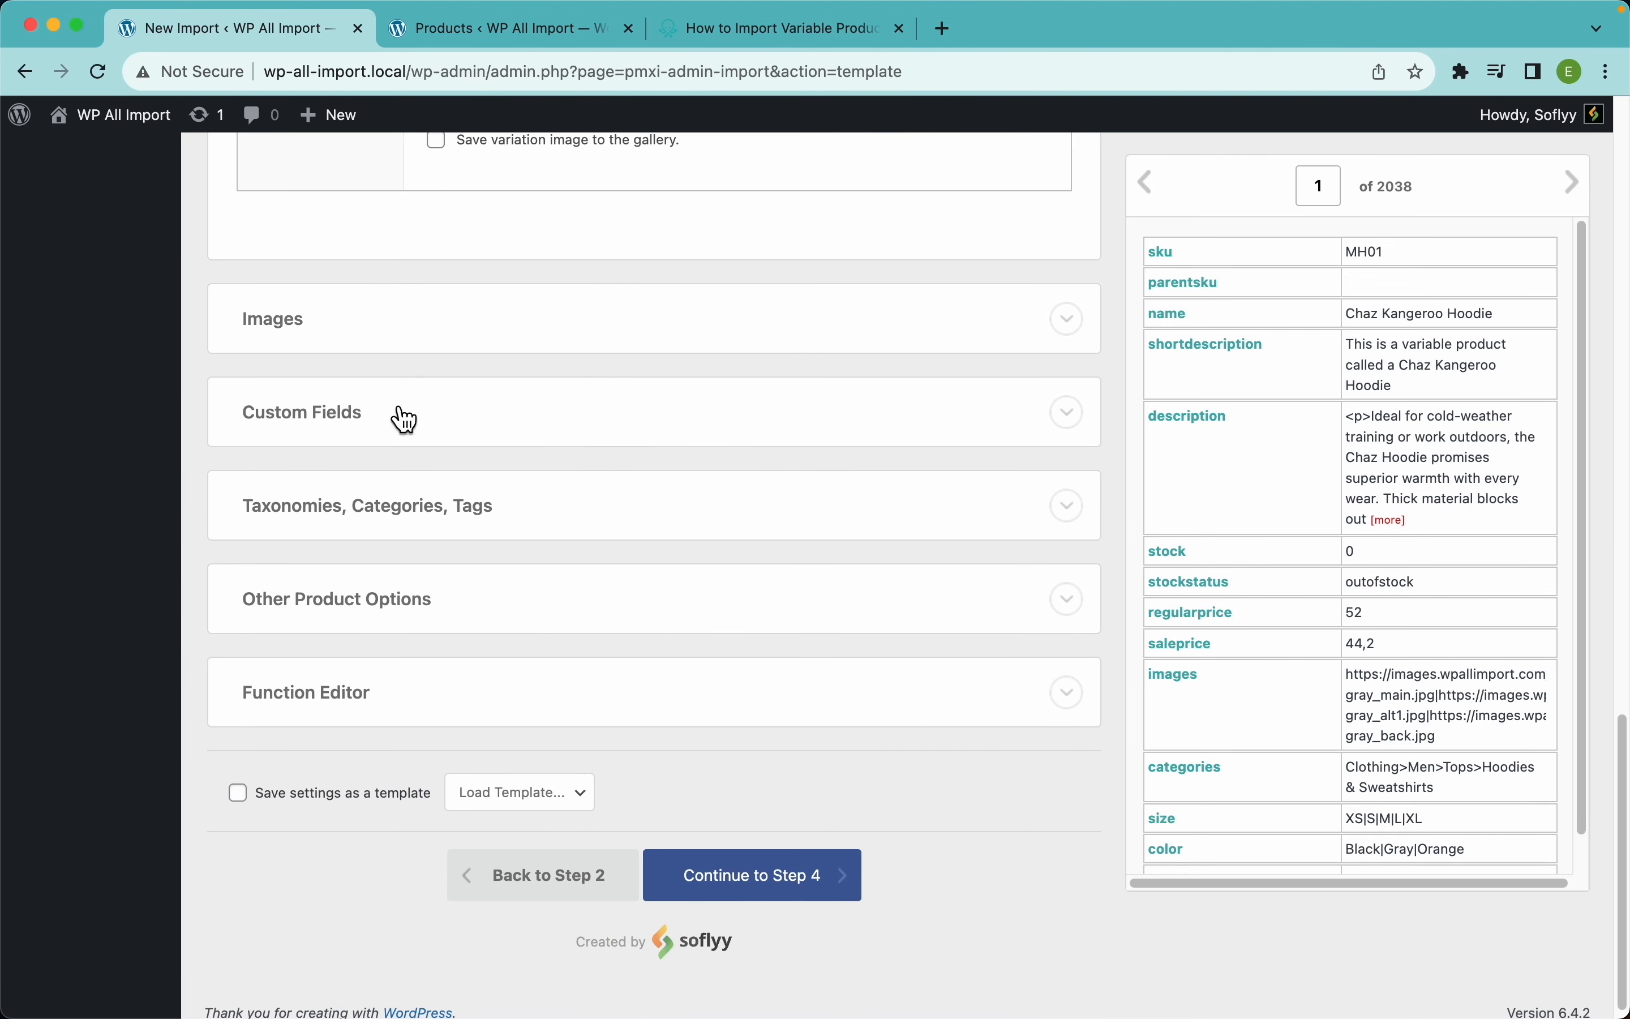
{"action": "left_click", "coordinate": [345, 337]}
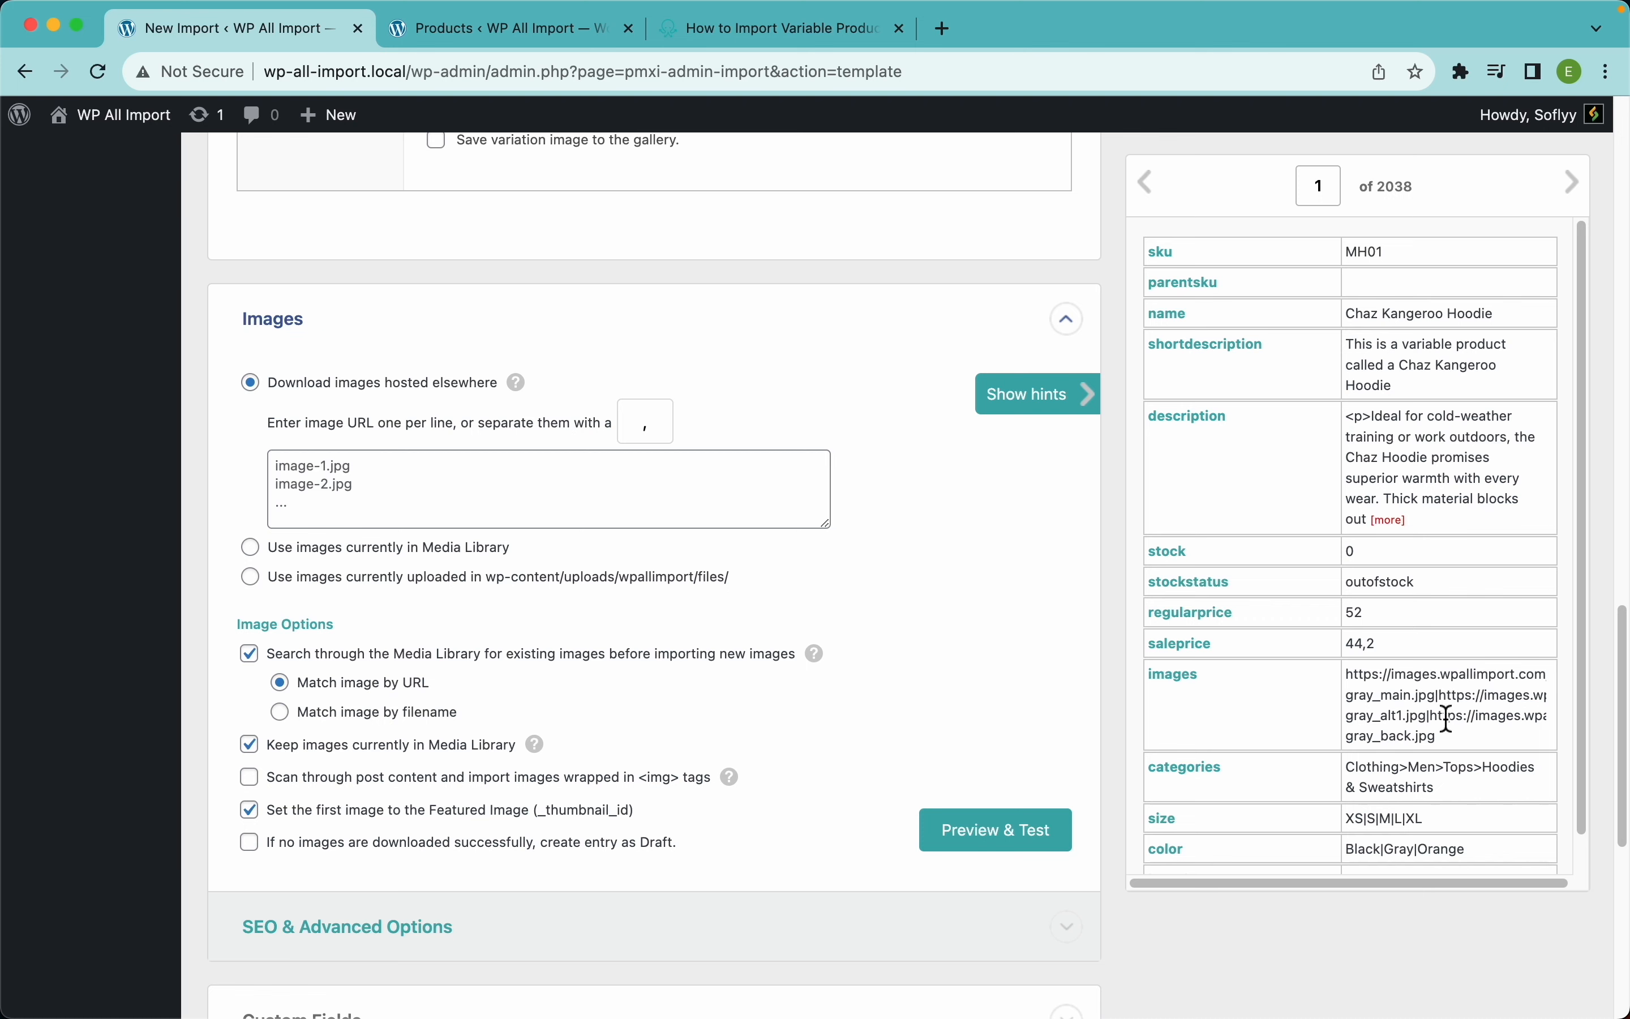
{"action": "left_click", "coordinate": [1573, 184]}
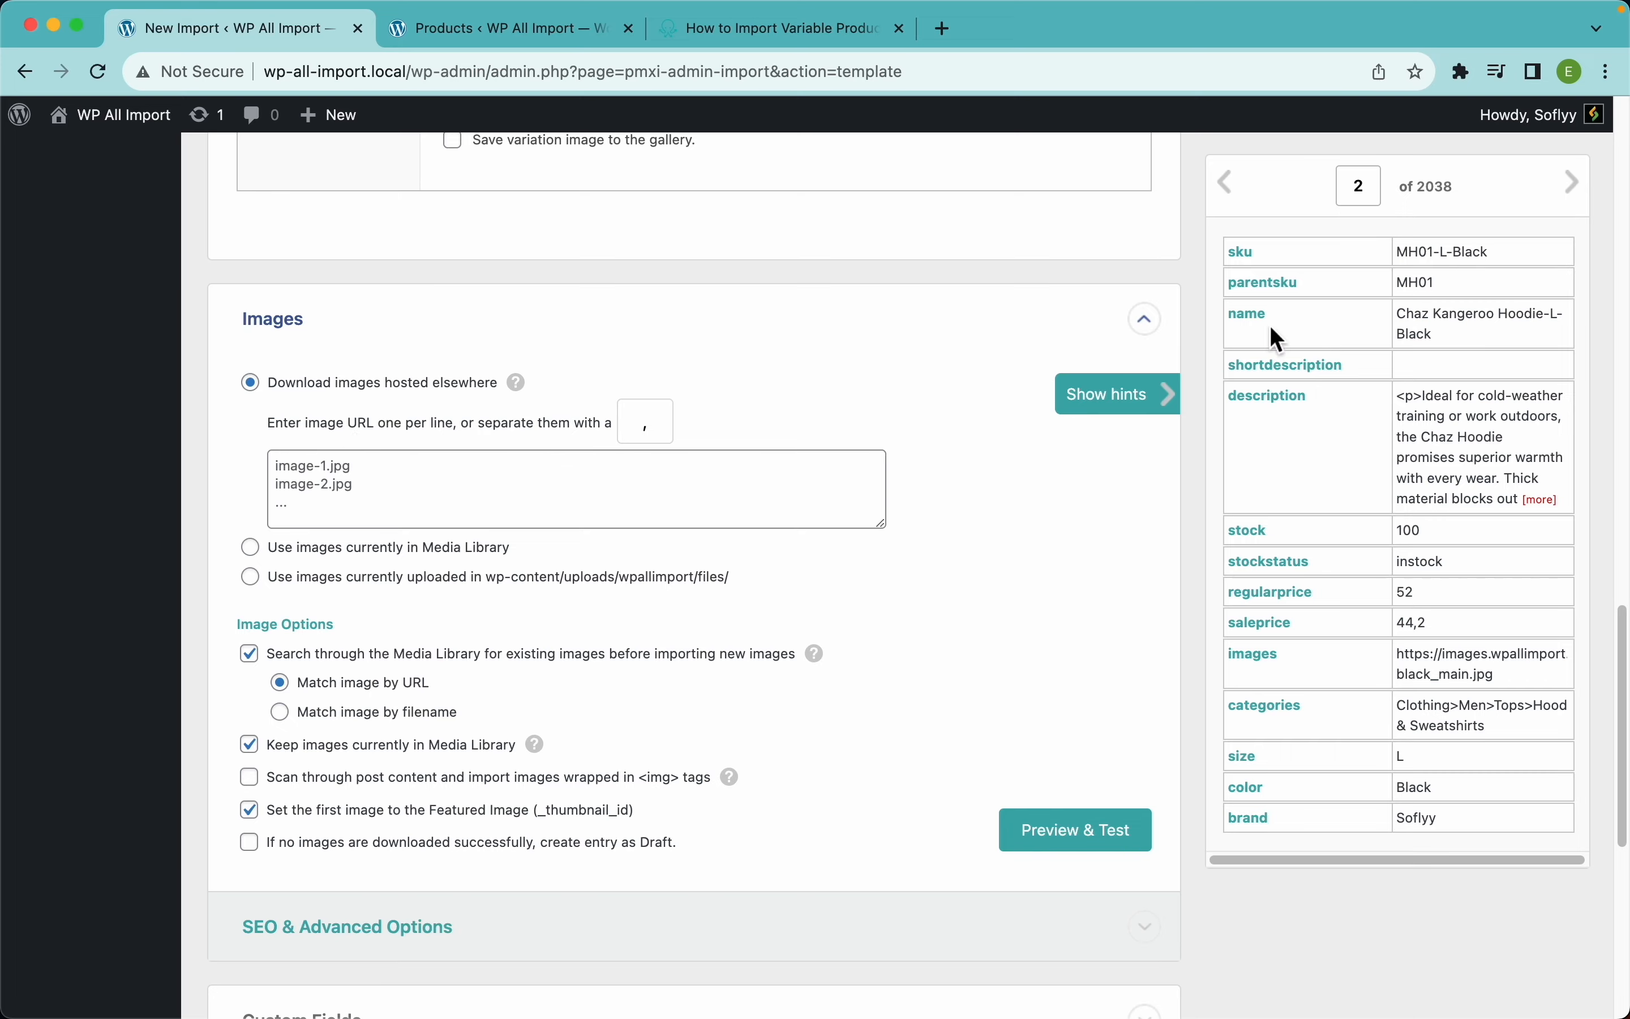
Step: Map the image URL source for images hosted elsewhere to {images[1]}
{"action": "scroll", "coordinate": [637, 248], "scroll_direction": "up", "scroll_amount": 20}
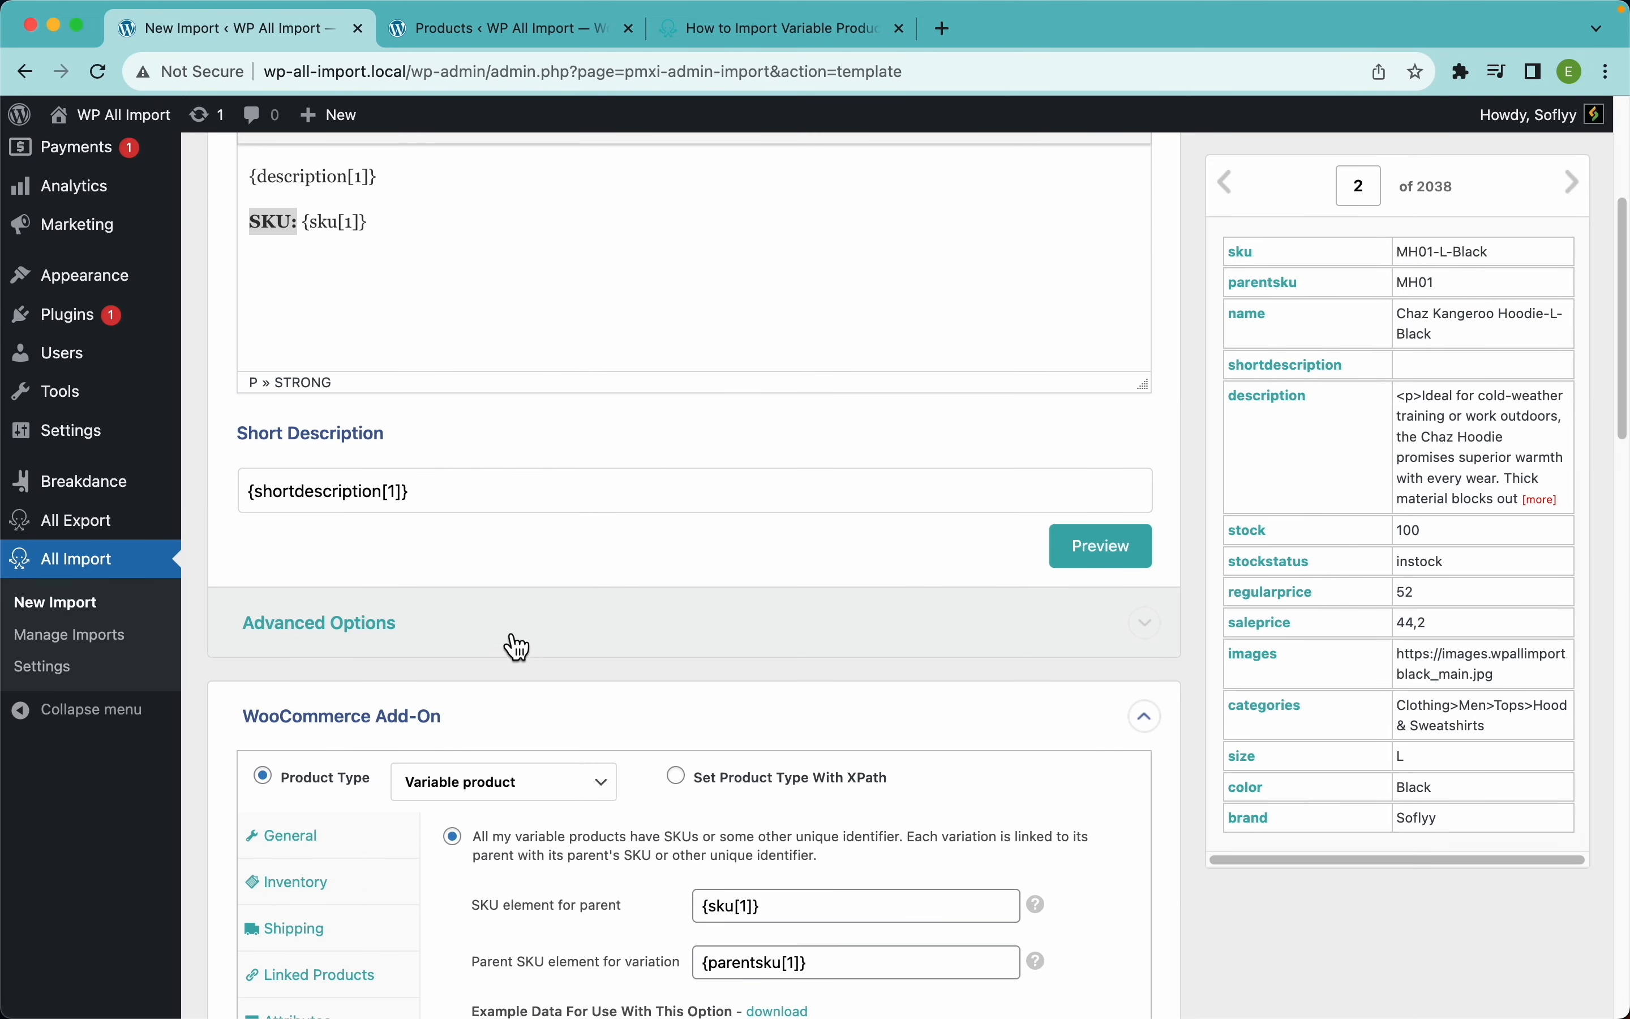
{"action": "scroll", "coordinate": [702, 488], "scroll_direction": "up", "scroll_amount": 5}
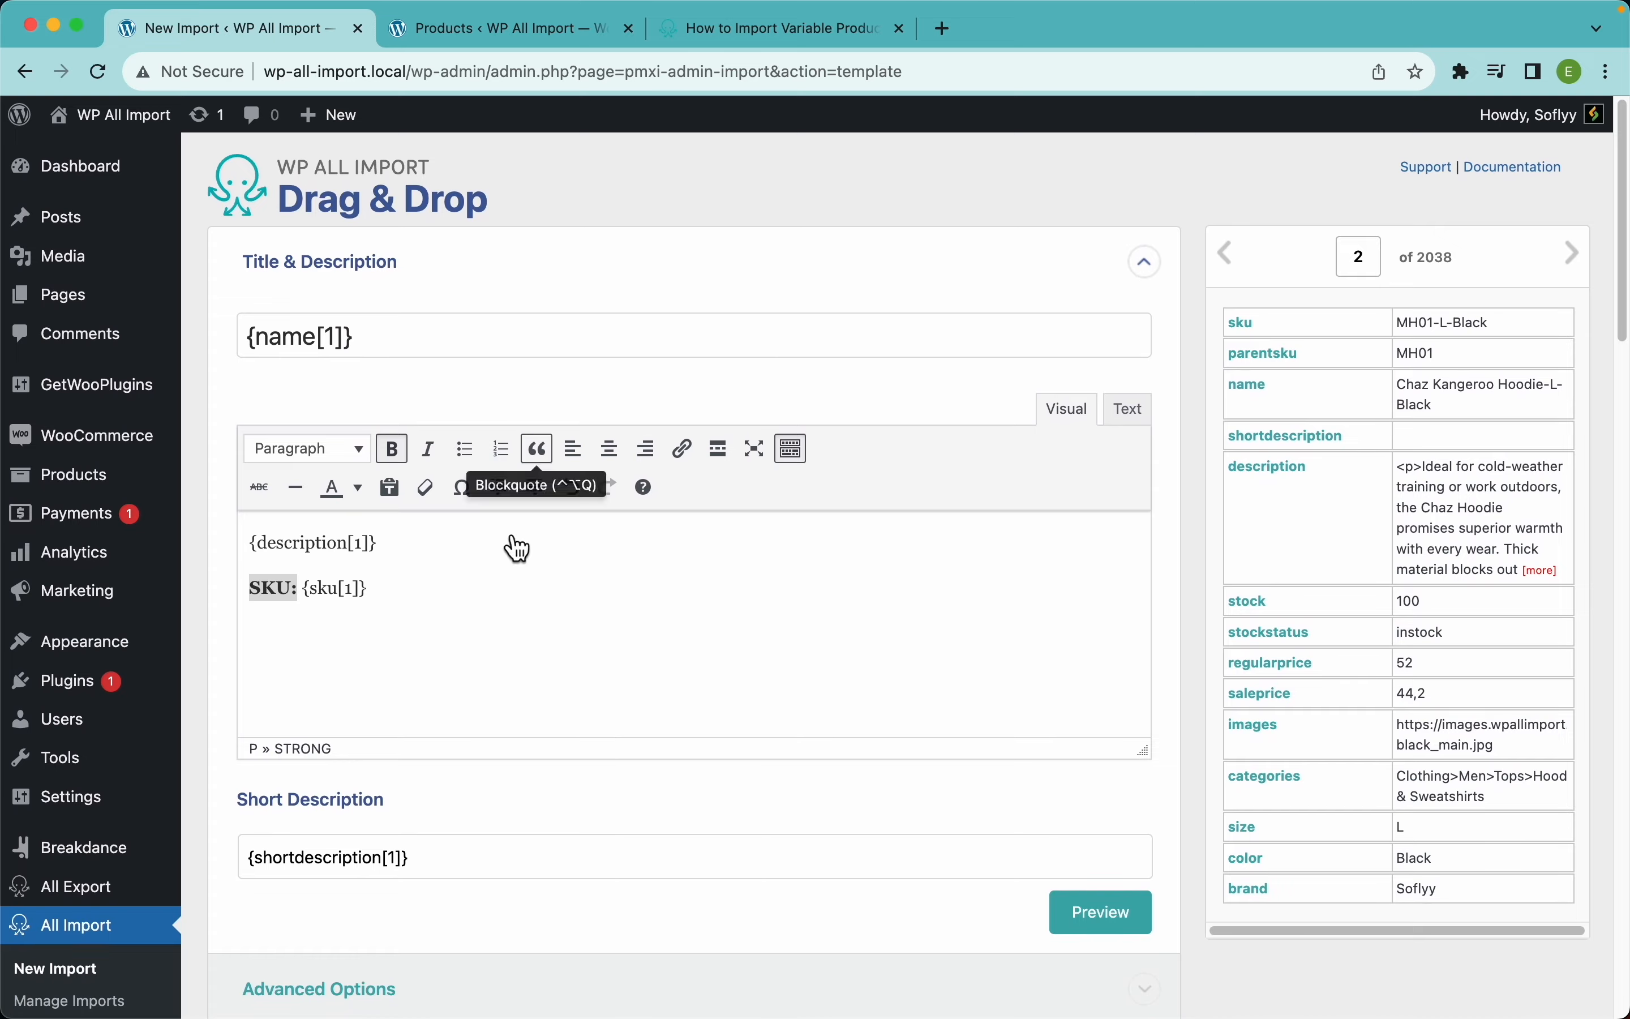
{"action": "scroll", "coordinate": [702, 510], "scroll_direction": "down", "scroll_amount": 20}
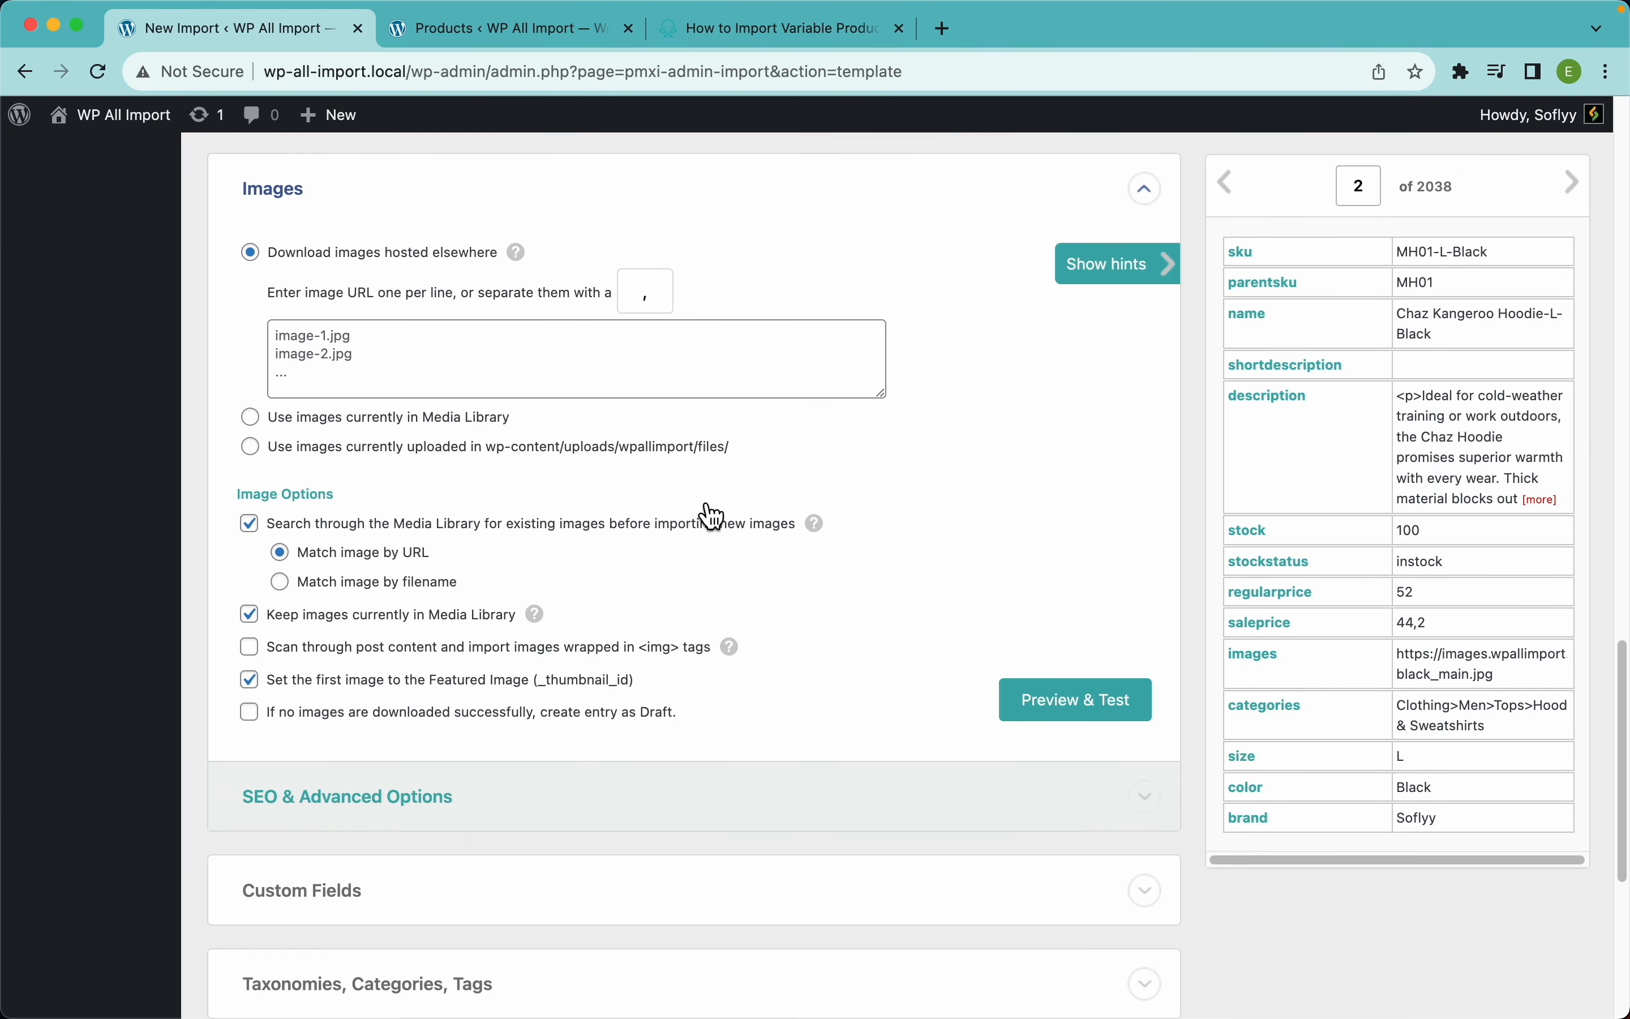
{"action": "scroll", "coordinate": [713, 516], "scroll_direction": "down", "scroll_amount": 2}
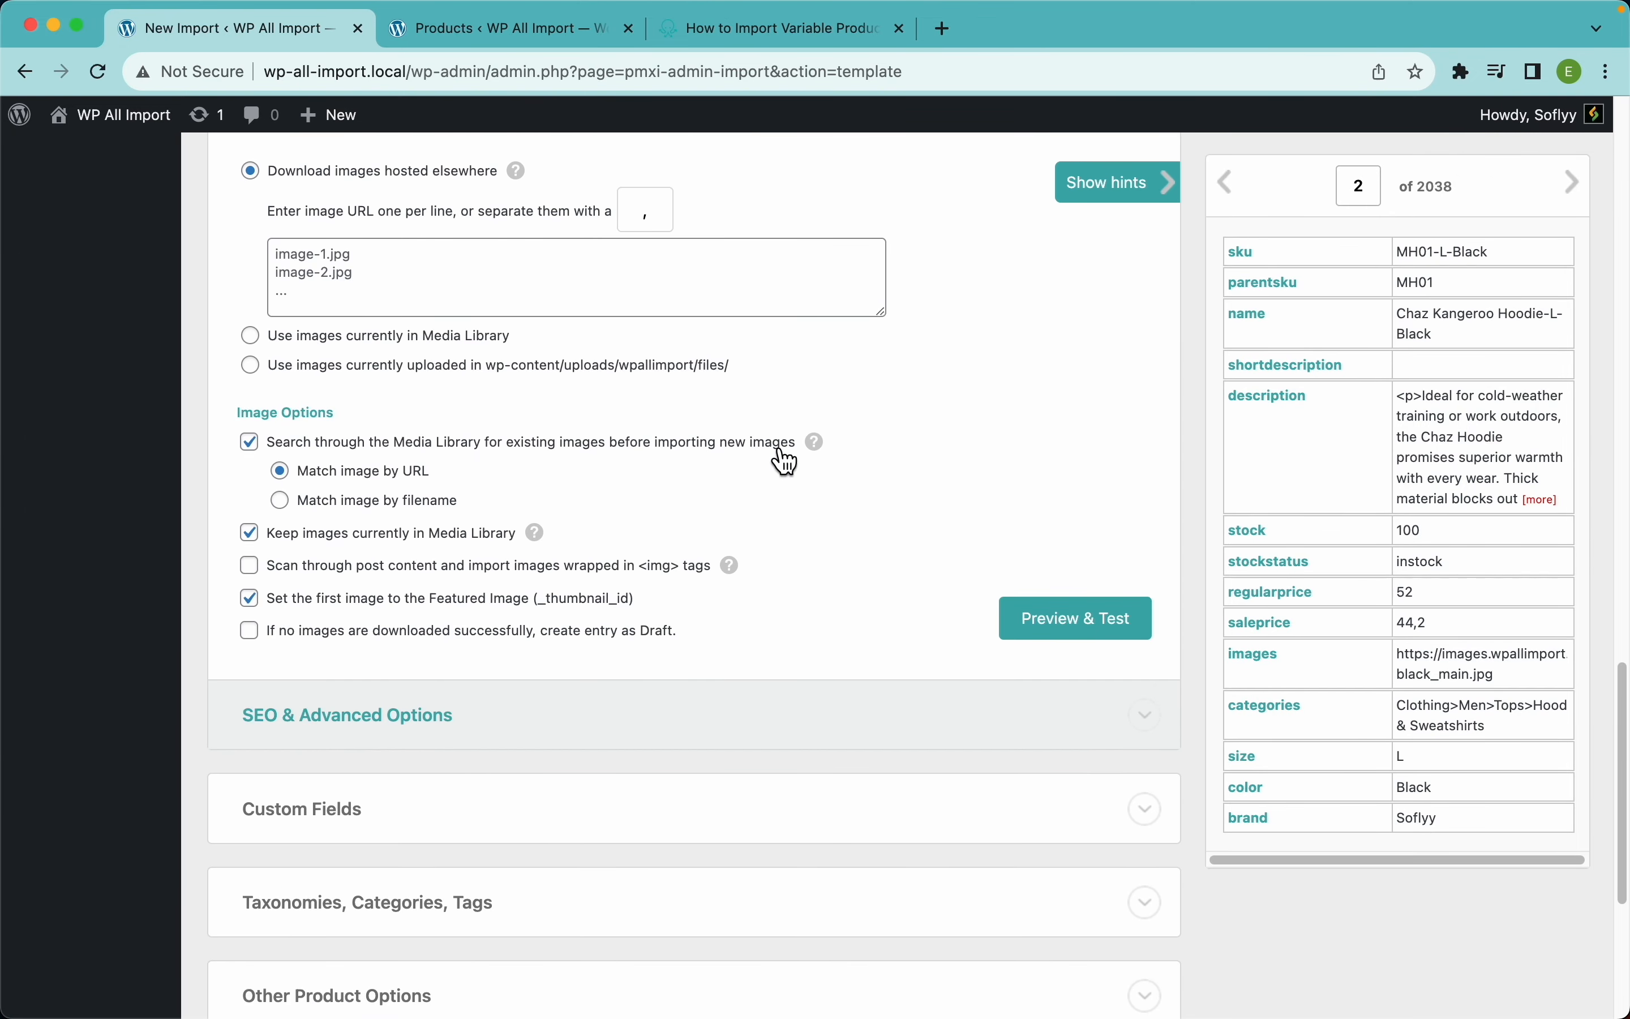
{"action": "scroll", "coordinate": [785, 463], "scroll_direction": "up", "scroll_amount": 2}
{"action": "left_click_drag", "start_coordinate": [1256, 657], "coordinate": [709, 375]}
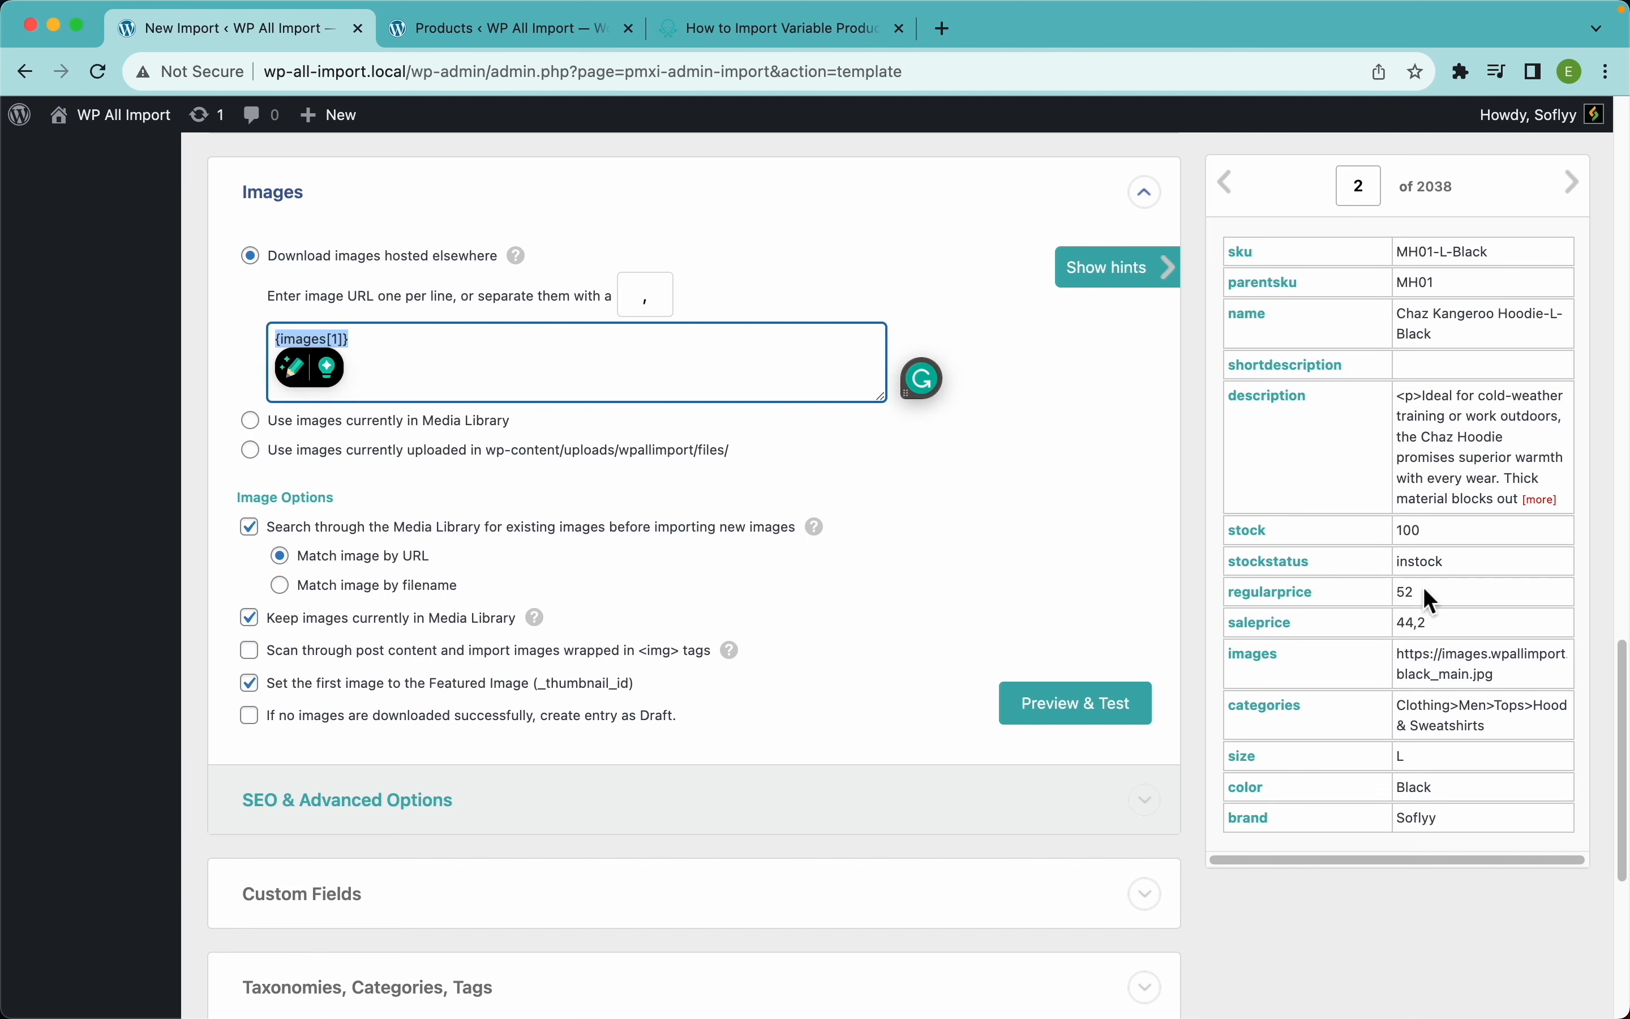
Step: Return to record 1 and preview how its image URLs are read with the comma separator, closing the preview when done
{"action": "left_click", "coordinate": [1228, 183]}
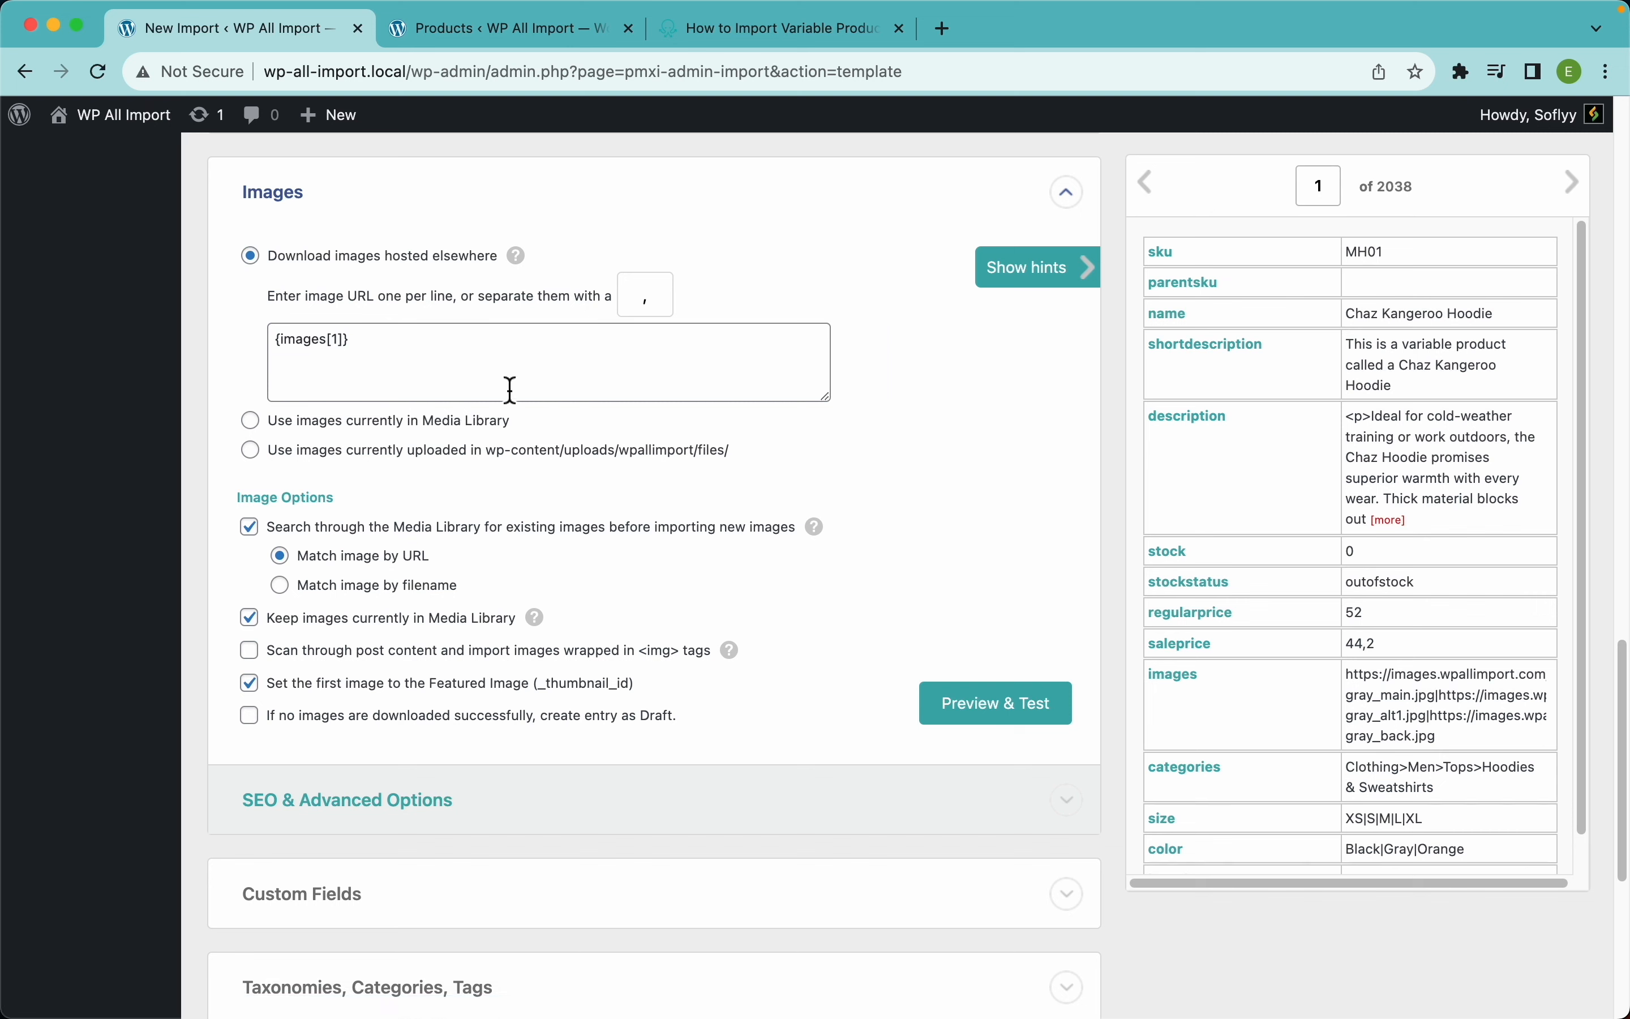
{"action": "left_click", "coordinate": [983, 716]}
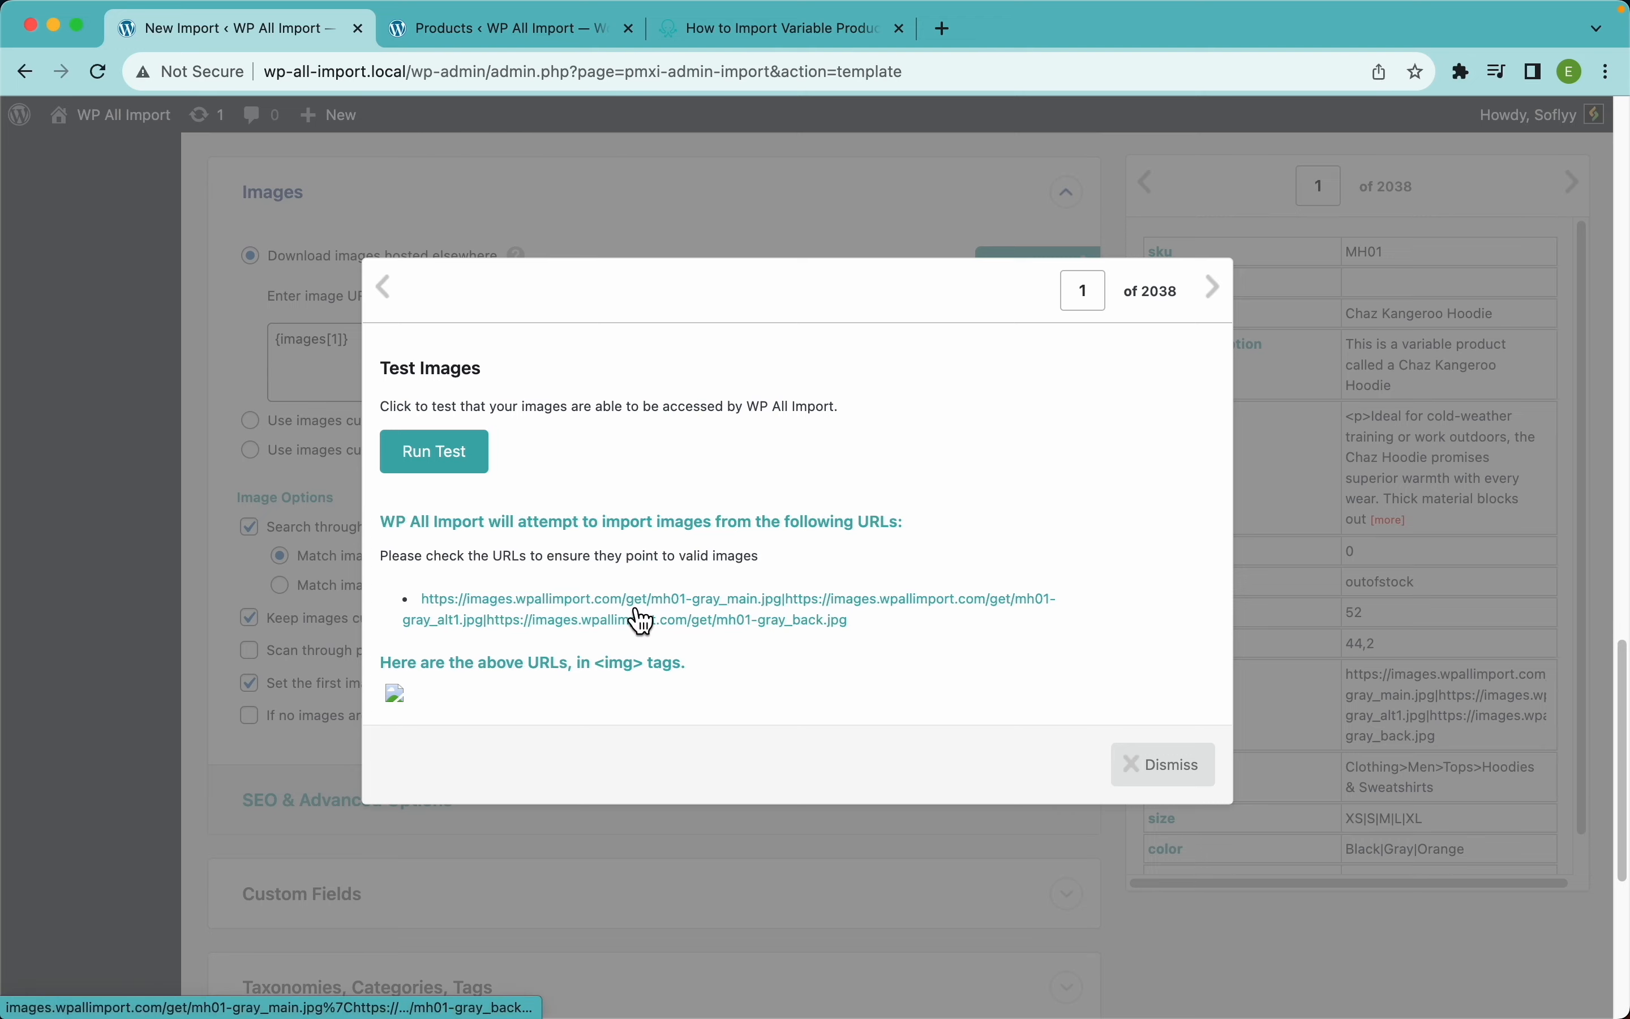
{"action": "scroll", "coordinate": [637, 617], "scroll_direction": "up", "scroll_amount": 5}
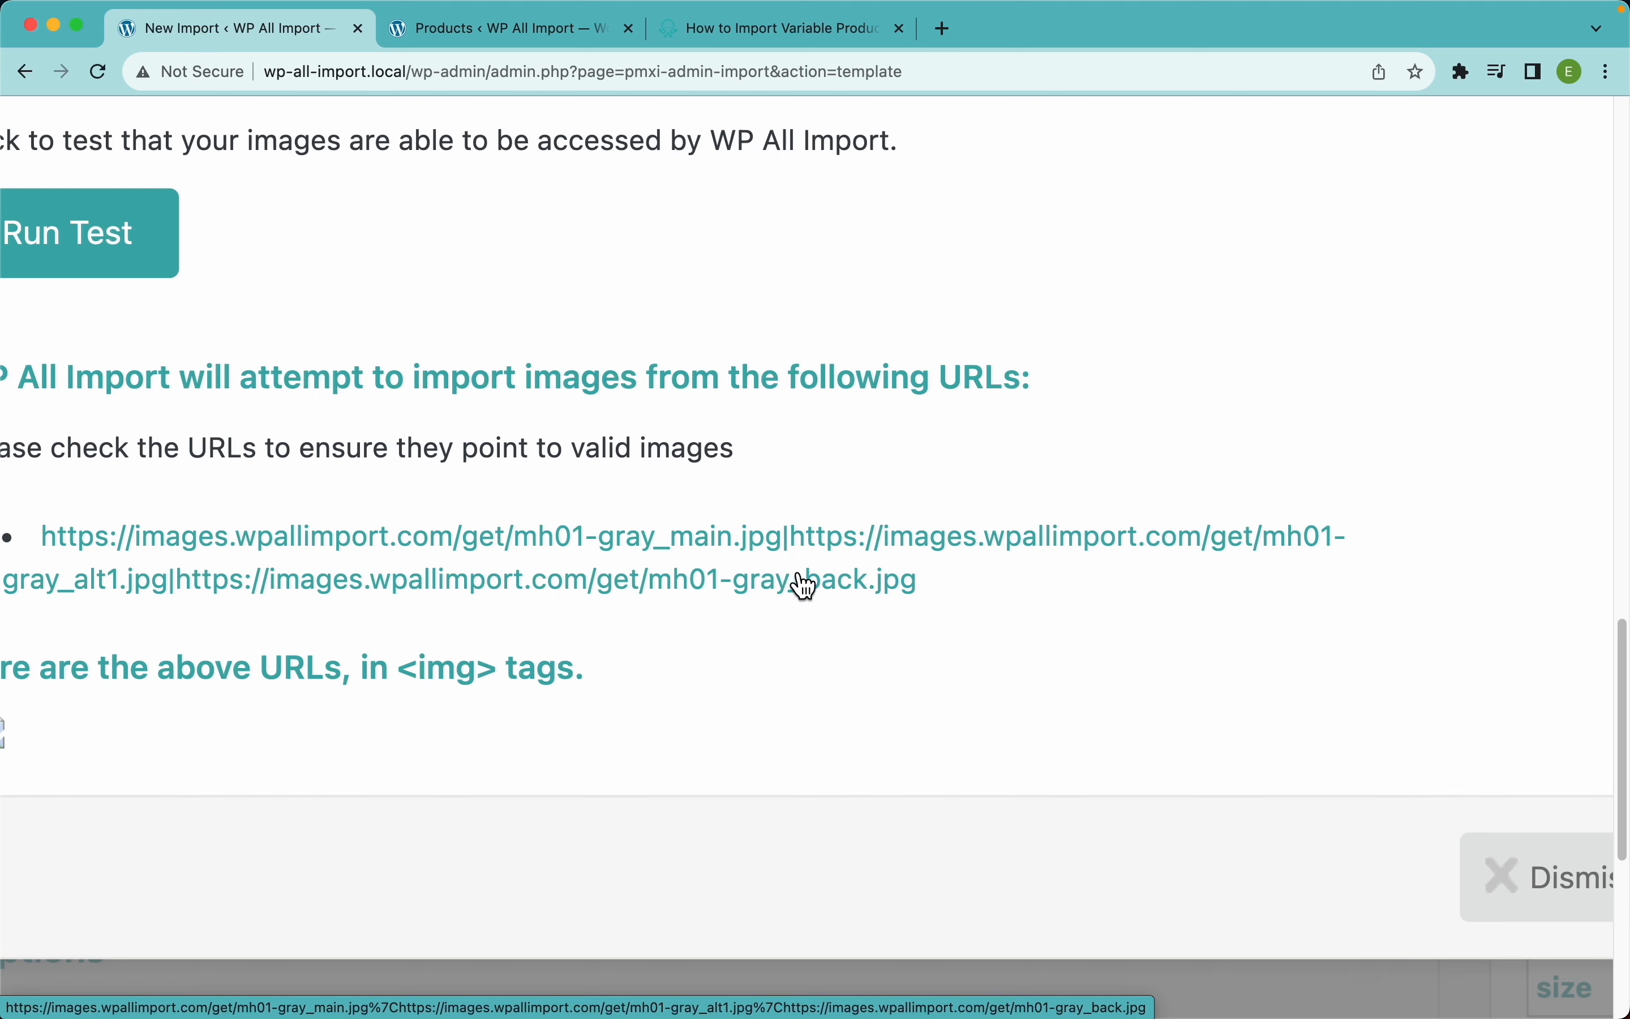
{"action": "scroll", "coordinate": [772, 545], "scroll_direction": "down", "scroll_amount": 5}
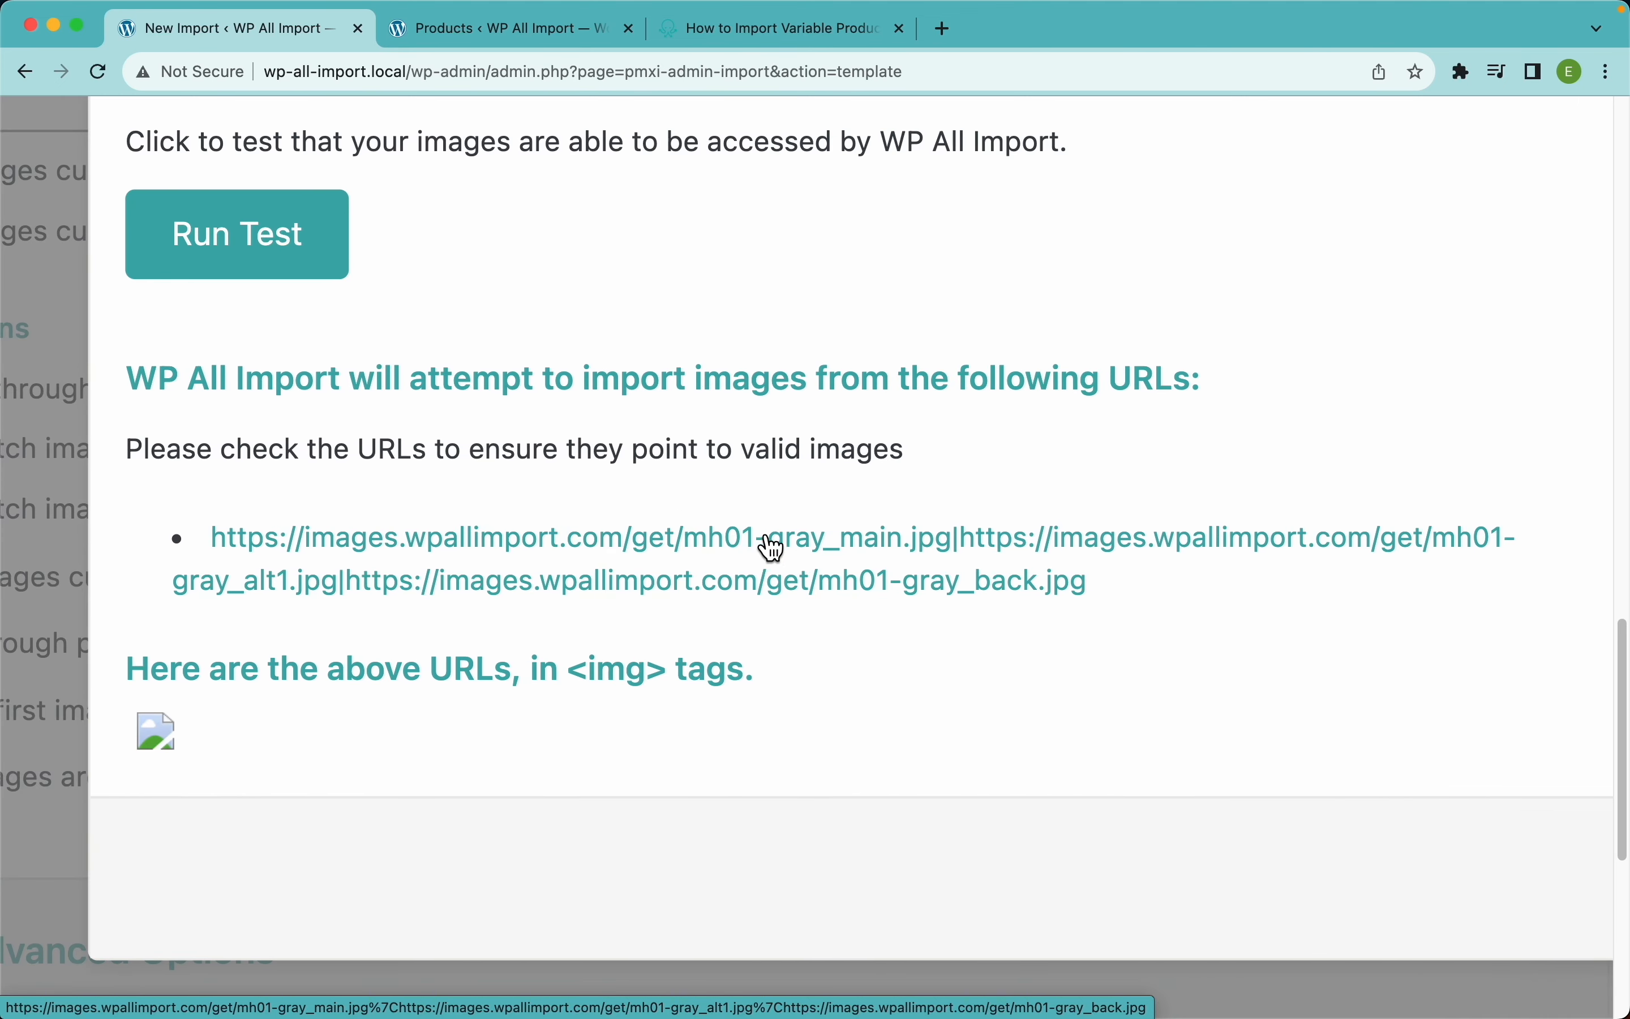
{"action": "scroll", "coordinate": [771, 546], "scroll_direction": "up", "scroll_amount": 2}
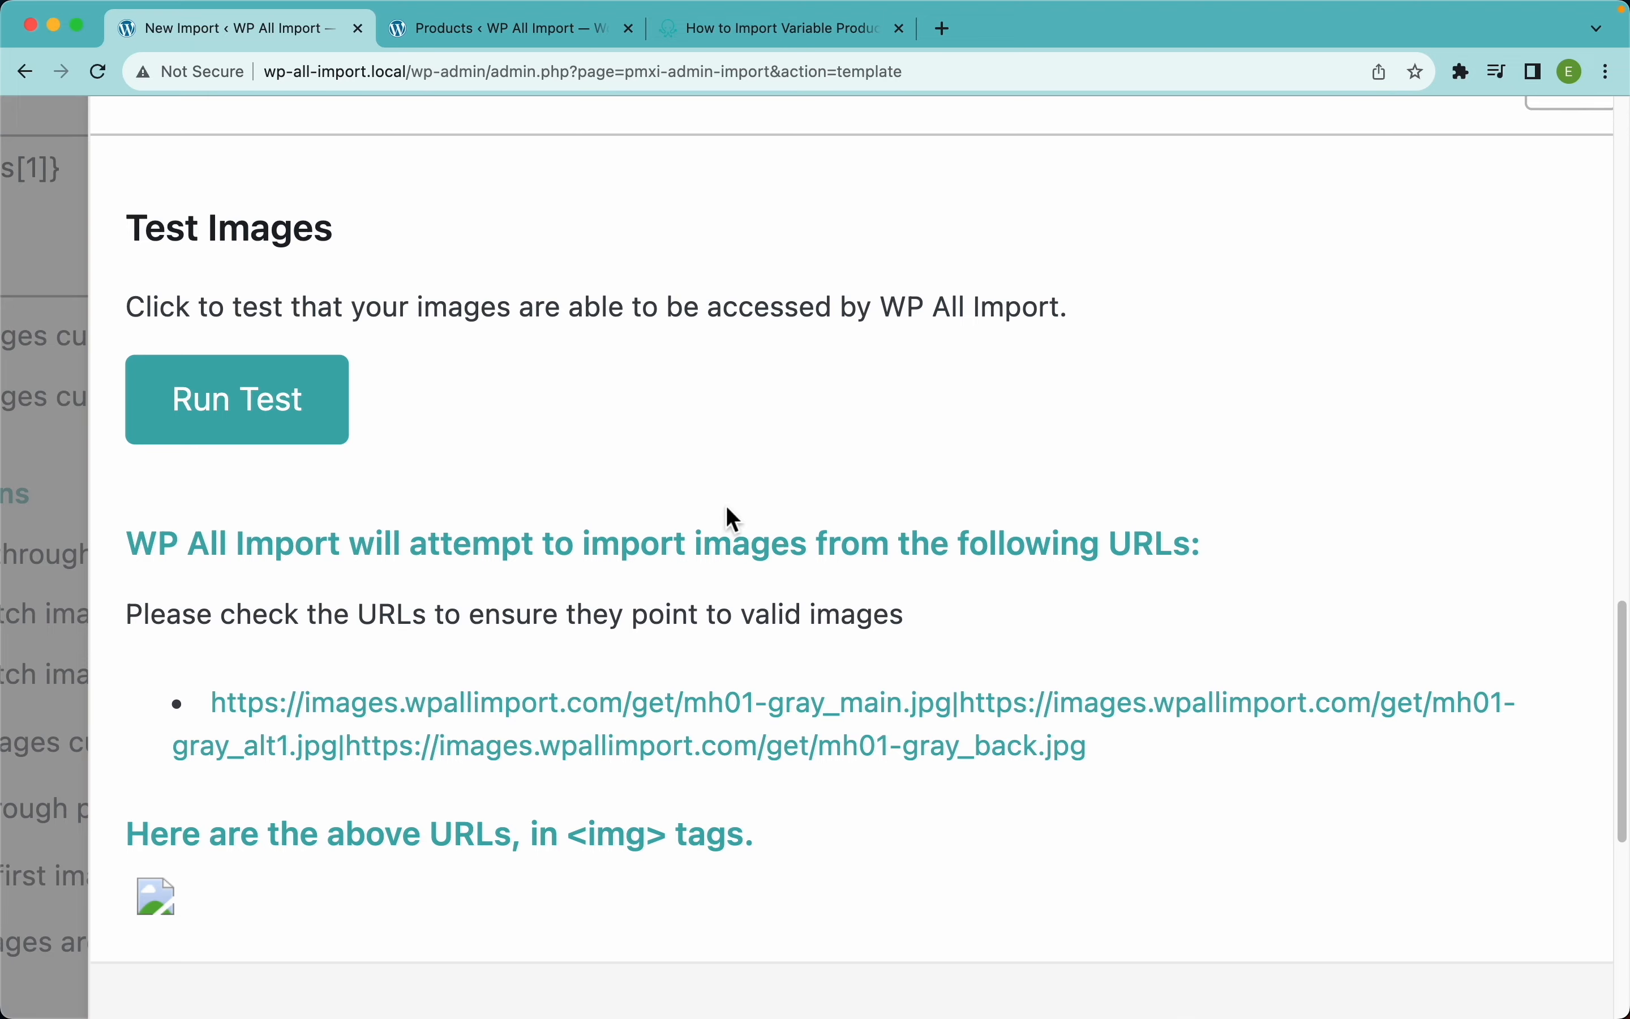
{"action": "scroll", "coordinate": [670, 539], "scroll_direction": "down", "scroll_amount": 5}
{"action": "left_click", "coordinate": [1145, 767]}
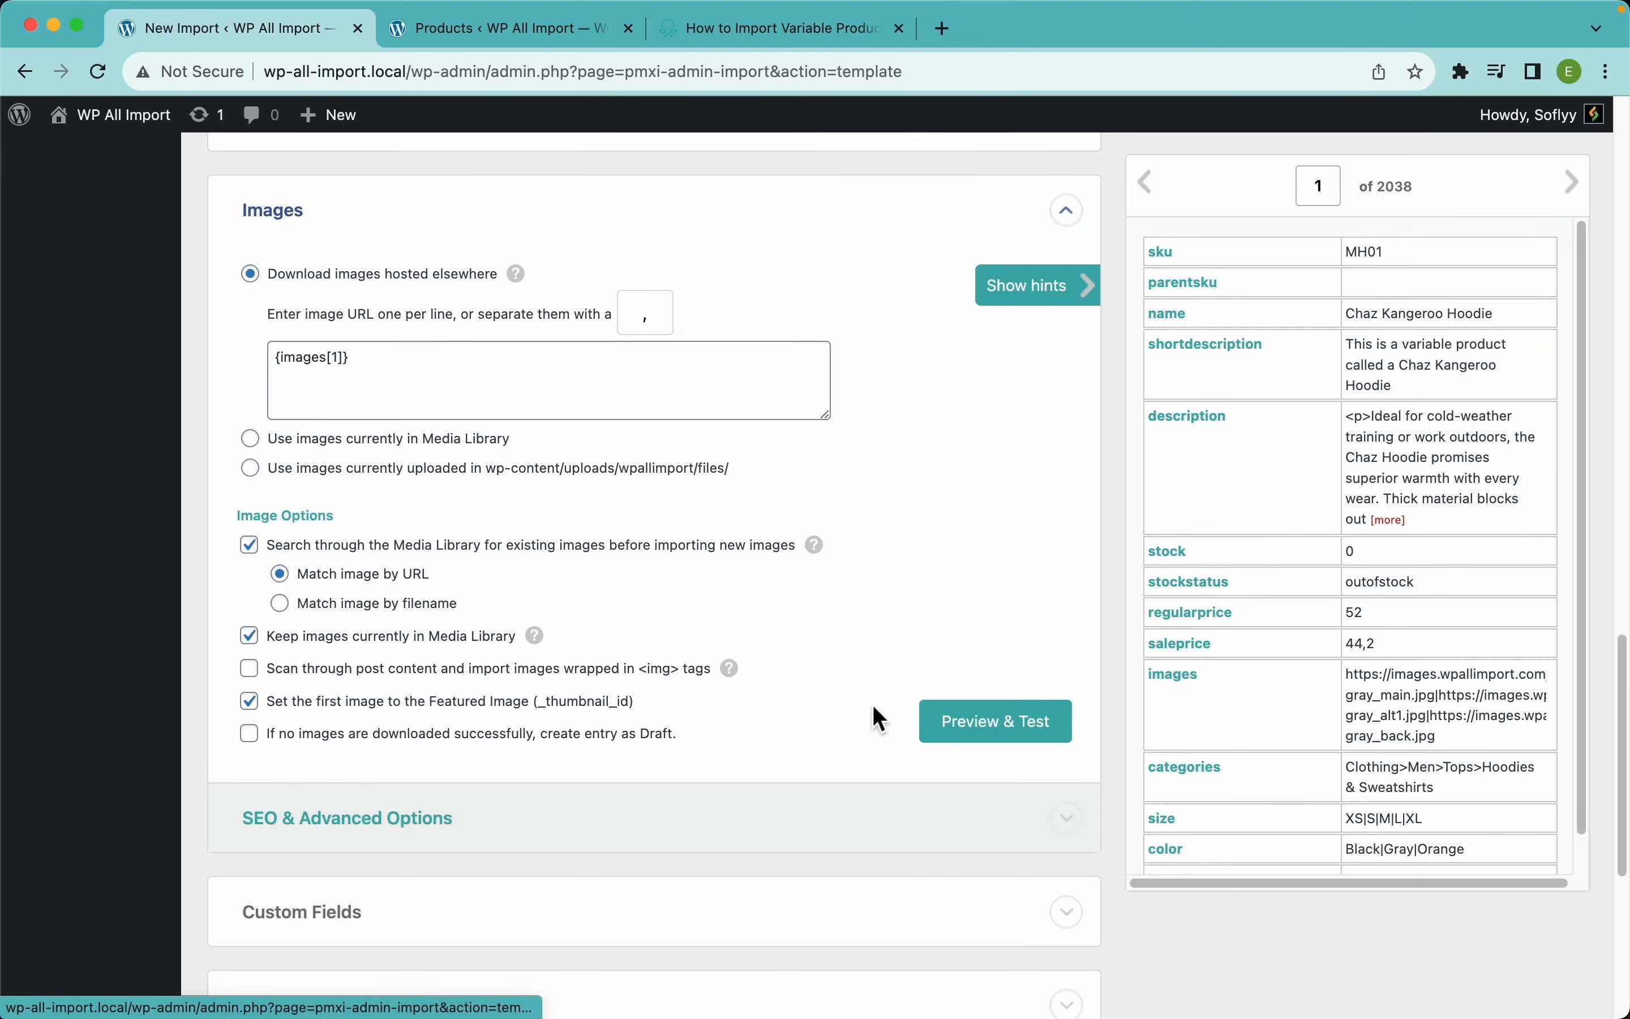
Step: Set the image URL separator to the pipe character |
{"action": "left_click_drag", "start_coordinate": [658, 325], "coordinate": [620, 325]}
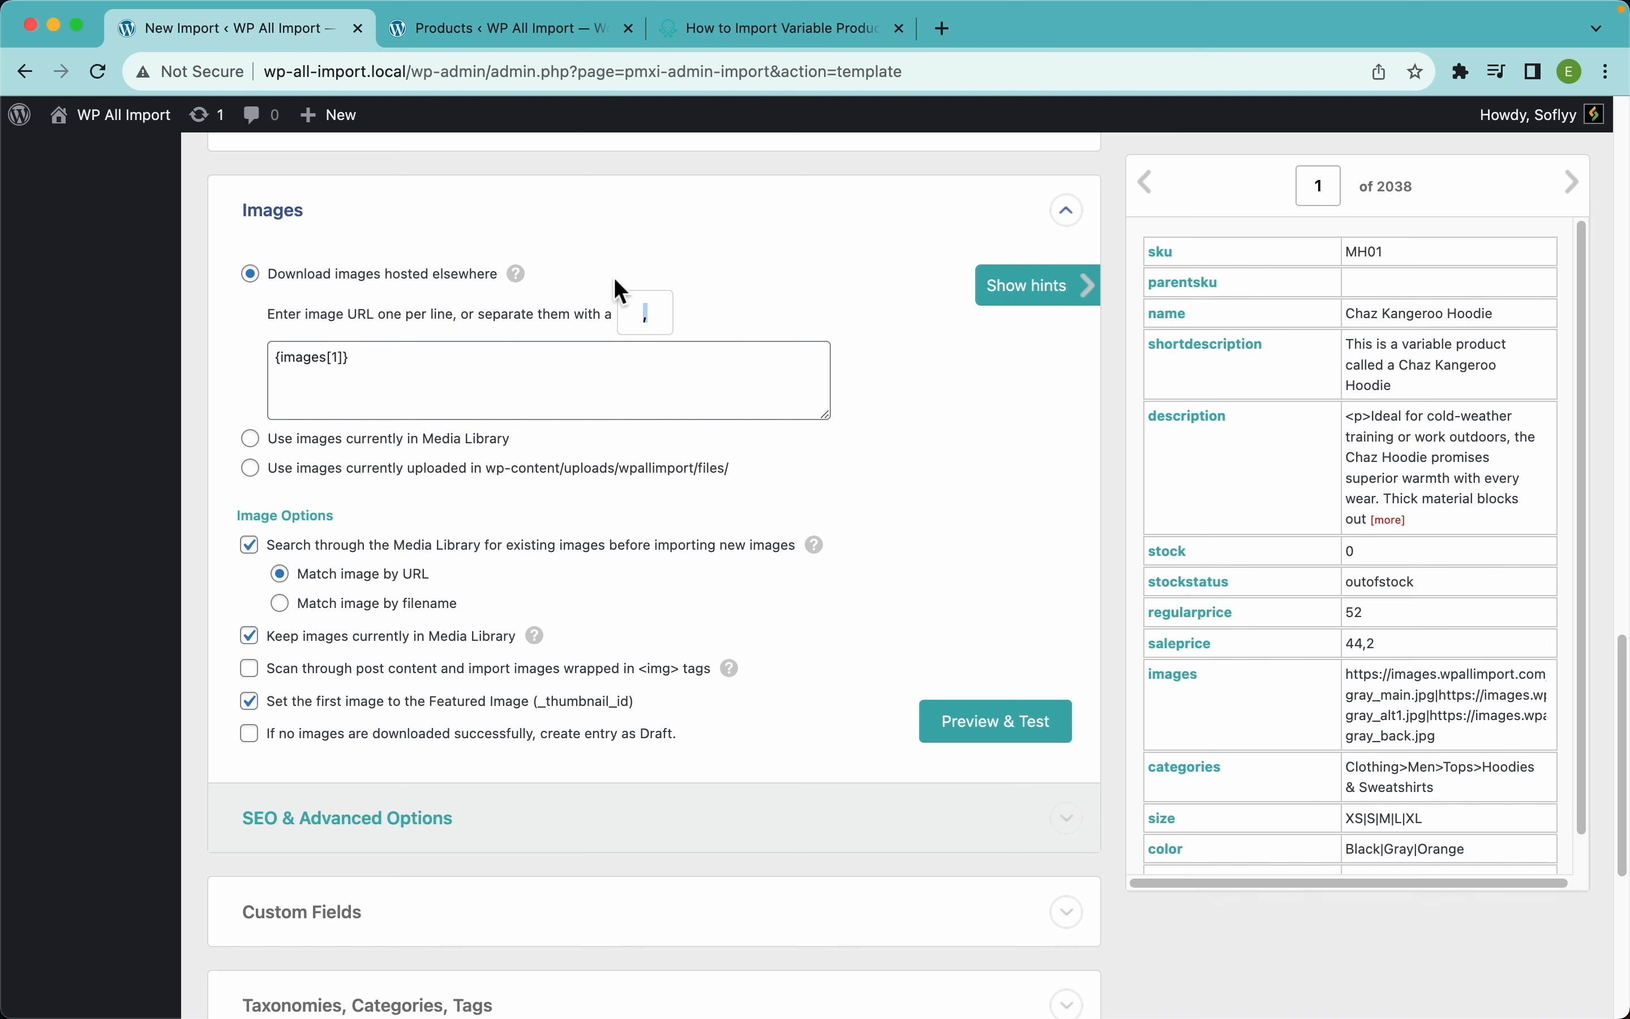
{"action": "type", "text": ";"}
{"action": "type", "text": "#"}
{"action": "key", "text": "BackSpace"}
{"action": "type", "text": "|"}
Step: Preview record 1's images with the pipe separator, run the image download test and close the preview
{"action": "left_click", "coordinate": [987, 722]}
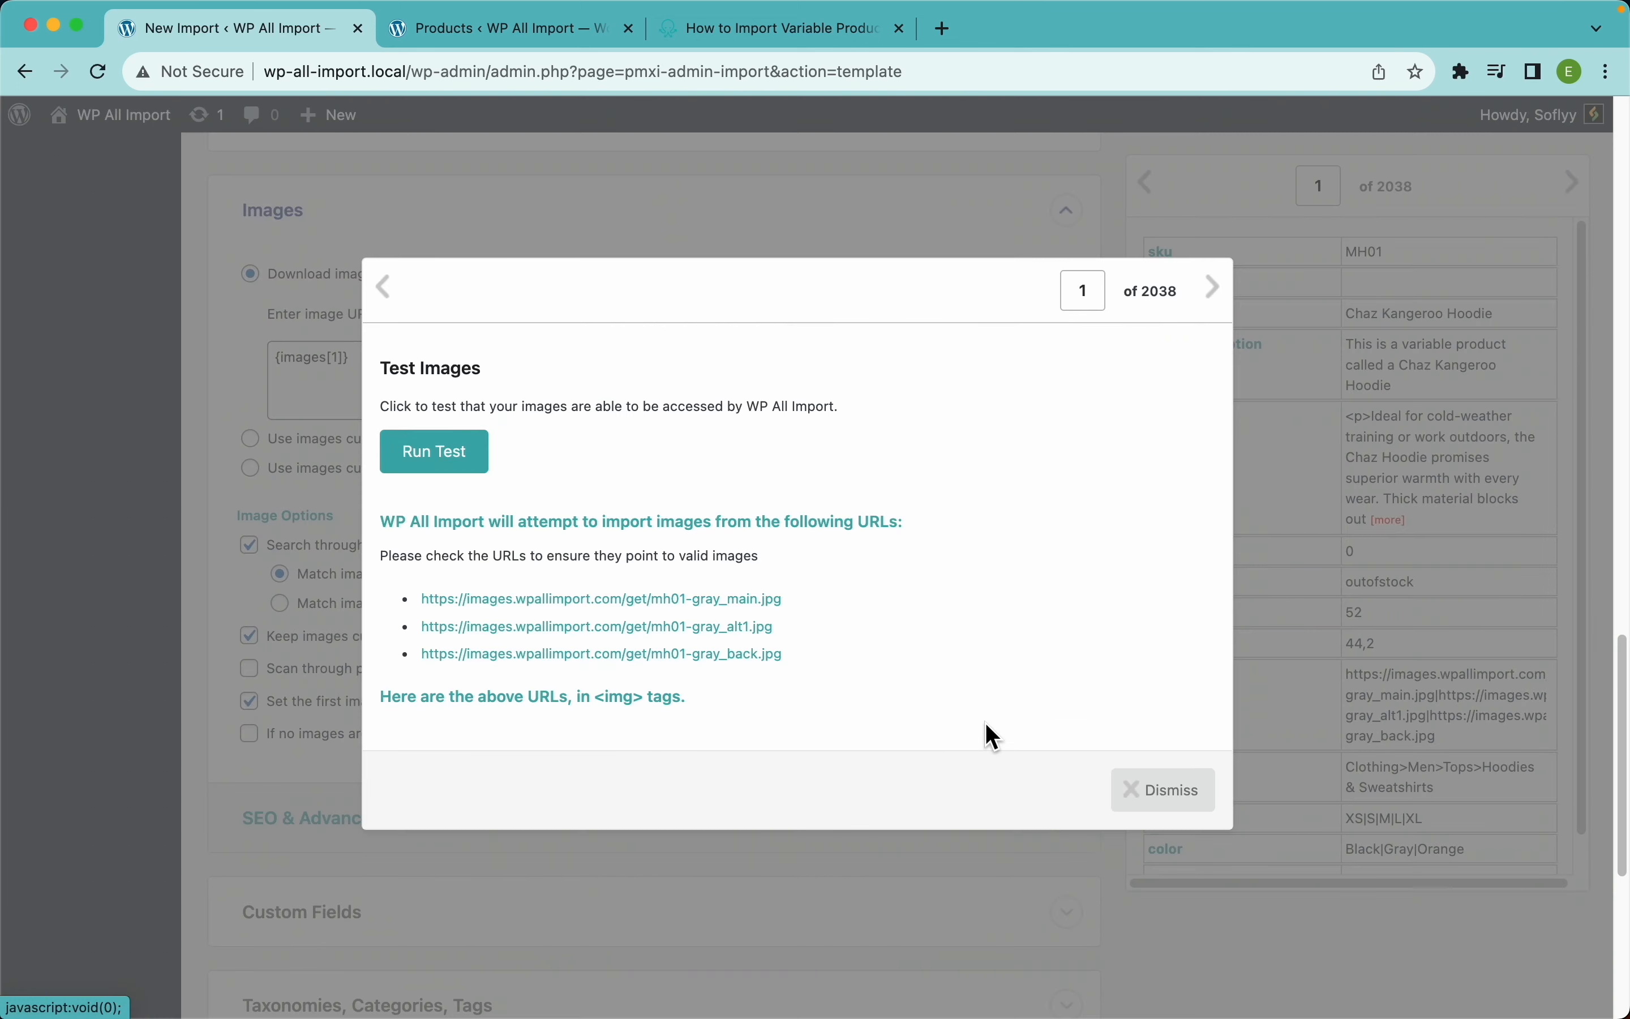
{"action": "scroll", "coordinate": [518, 597], "scroll_direction": "down", "scroll_amount": 2}
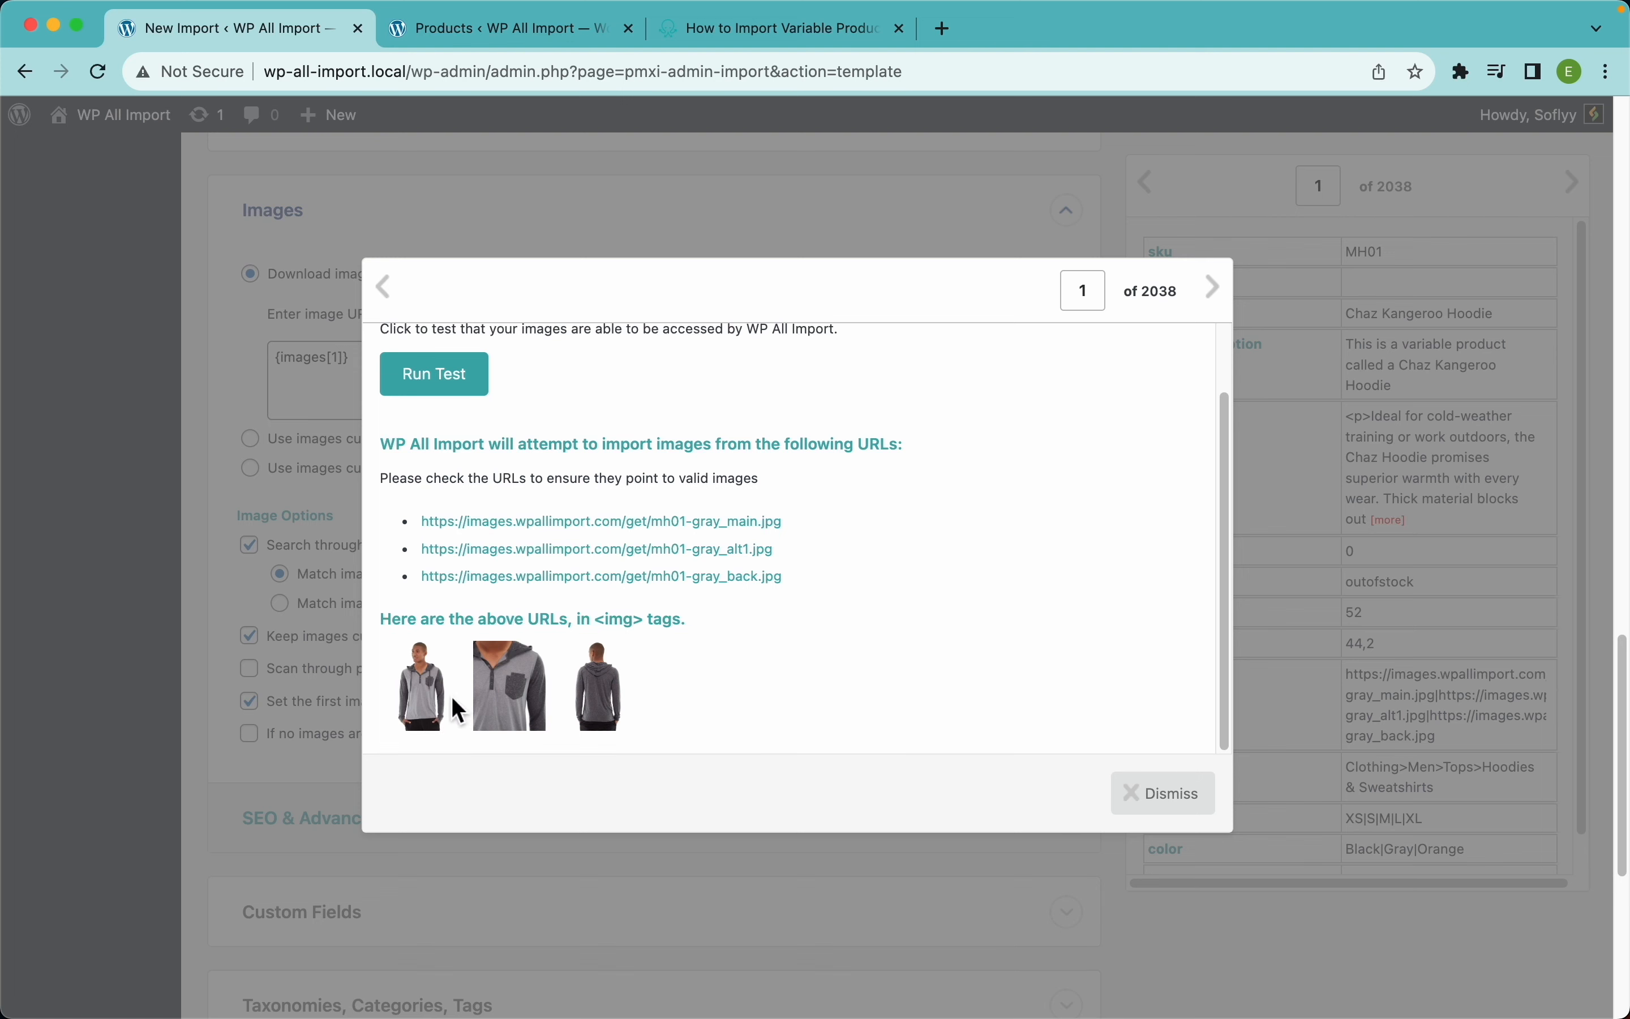
{"action": "scroll", "coordinate": [553, 572], "scroll_direction": "up", "scroll_amount": 2}
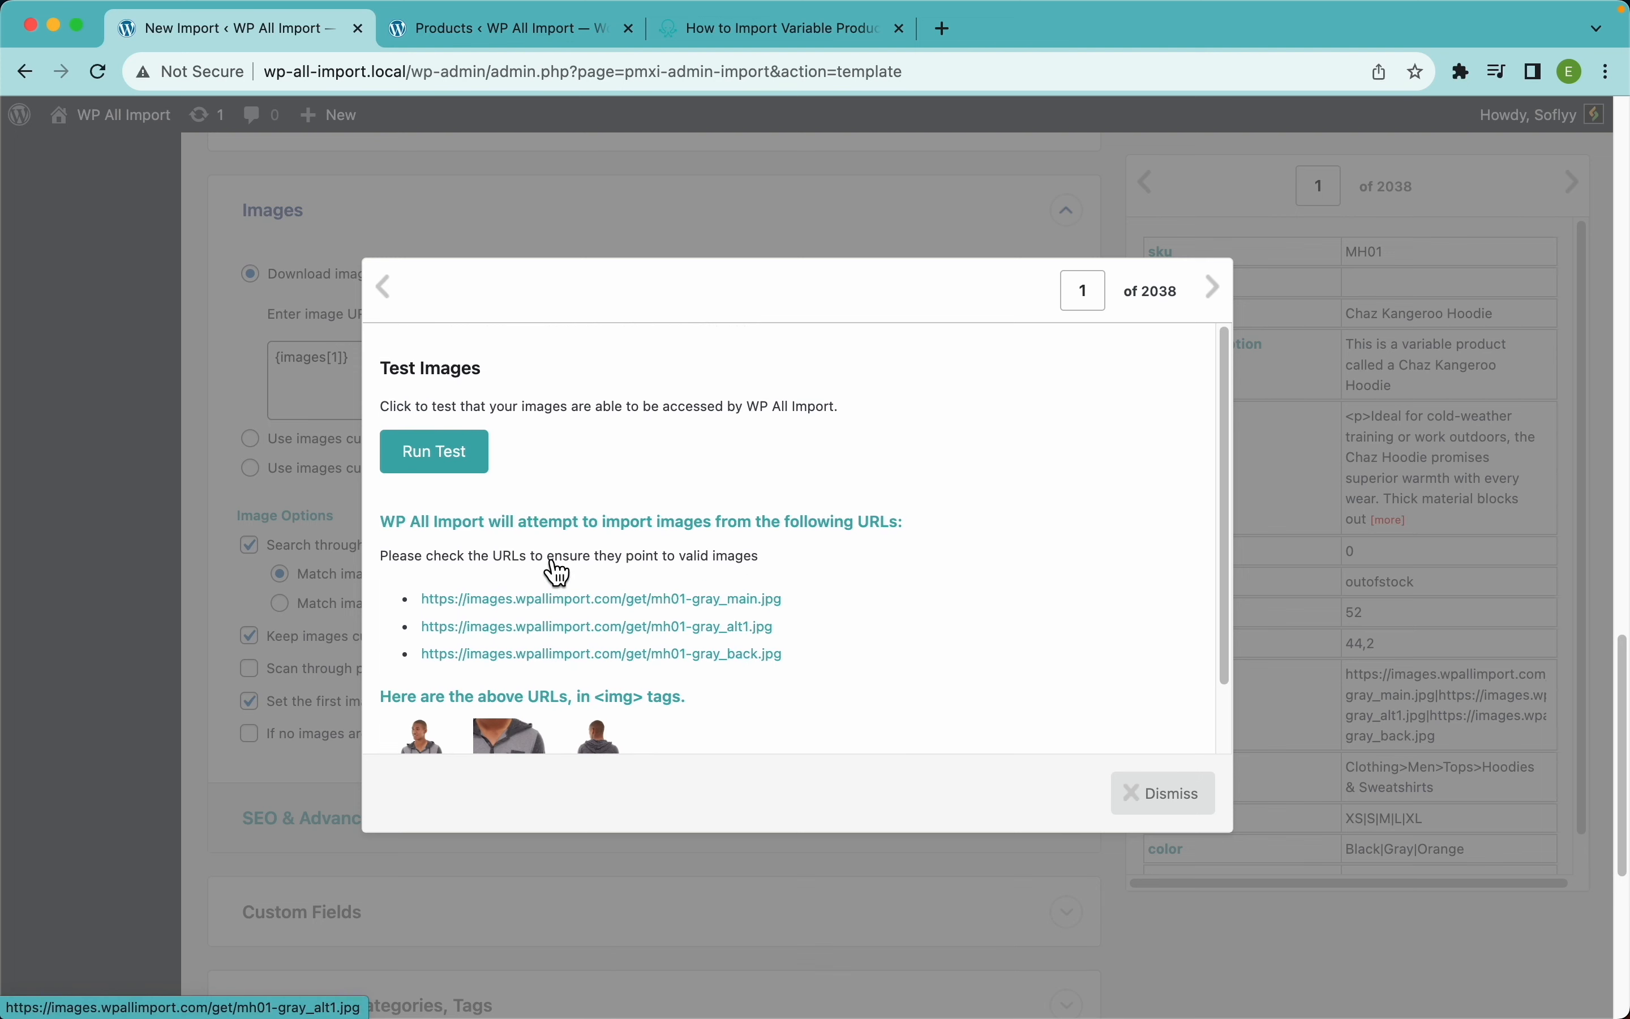
{"action": "left_click", "coordinate": [447, 482]}
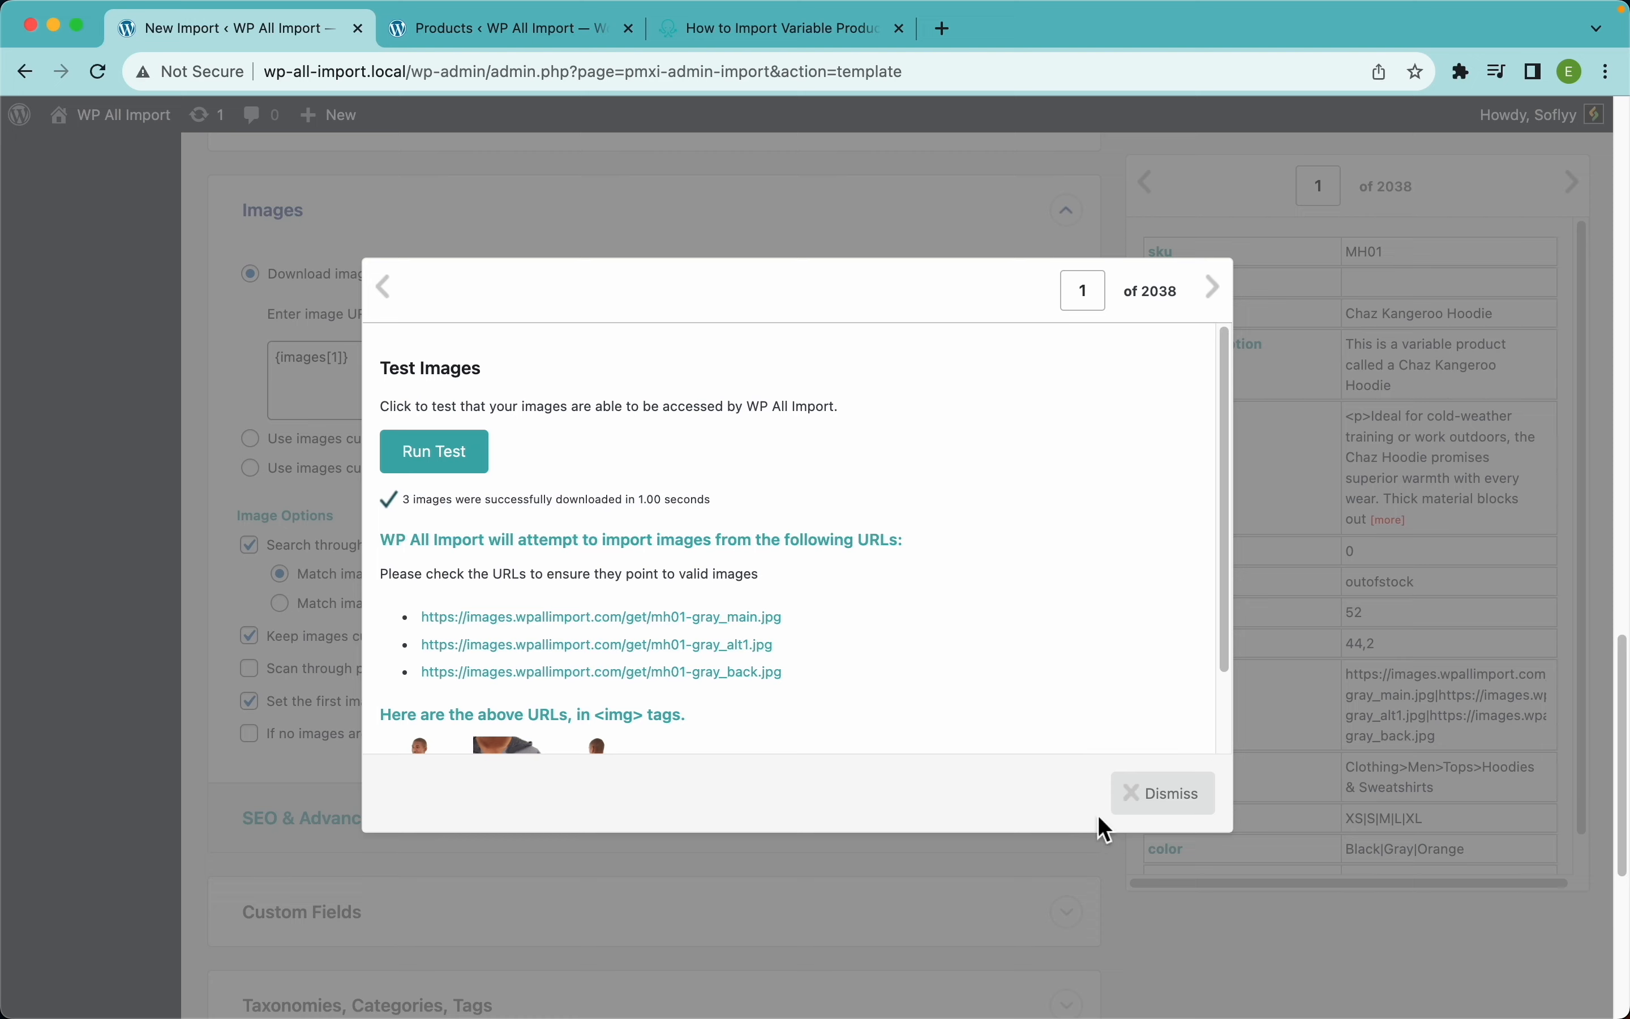
{"action": "left_click", "coordinate": [1161, 814]}
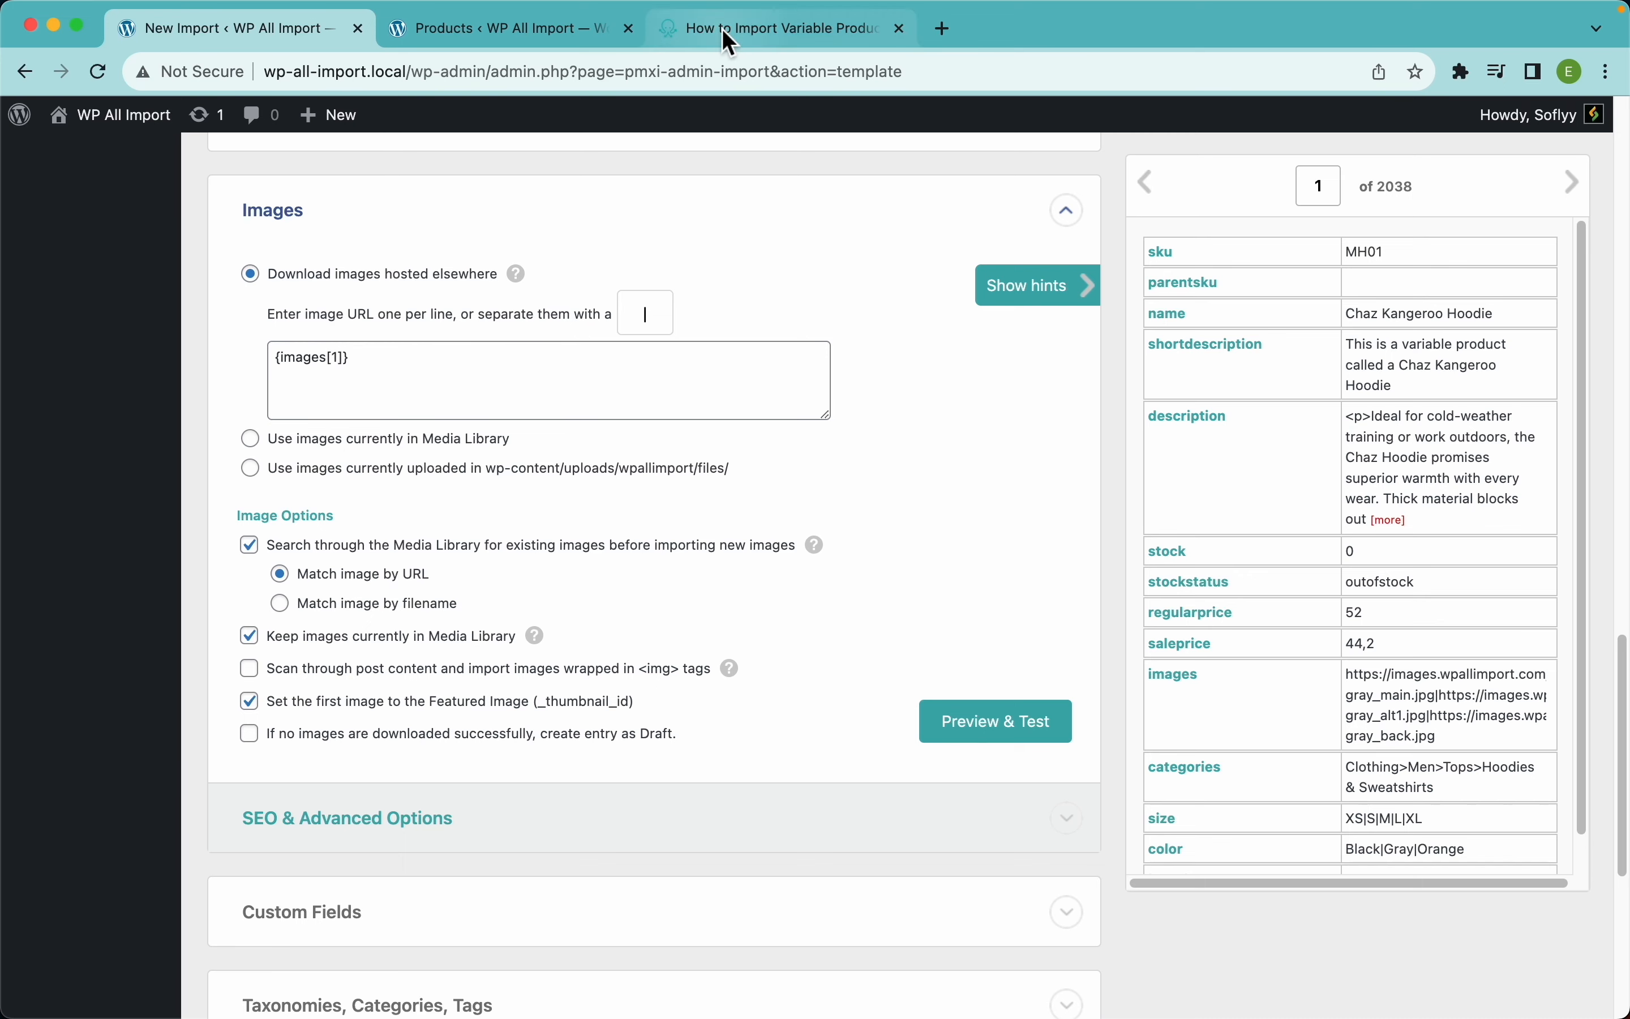
Step: Browse the documentation pages on importing images from the Media Library, from your server and from URLs
{"action": "left_click", "coordinate": [775, 28]}
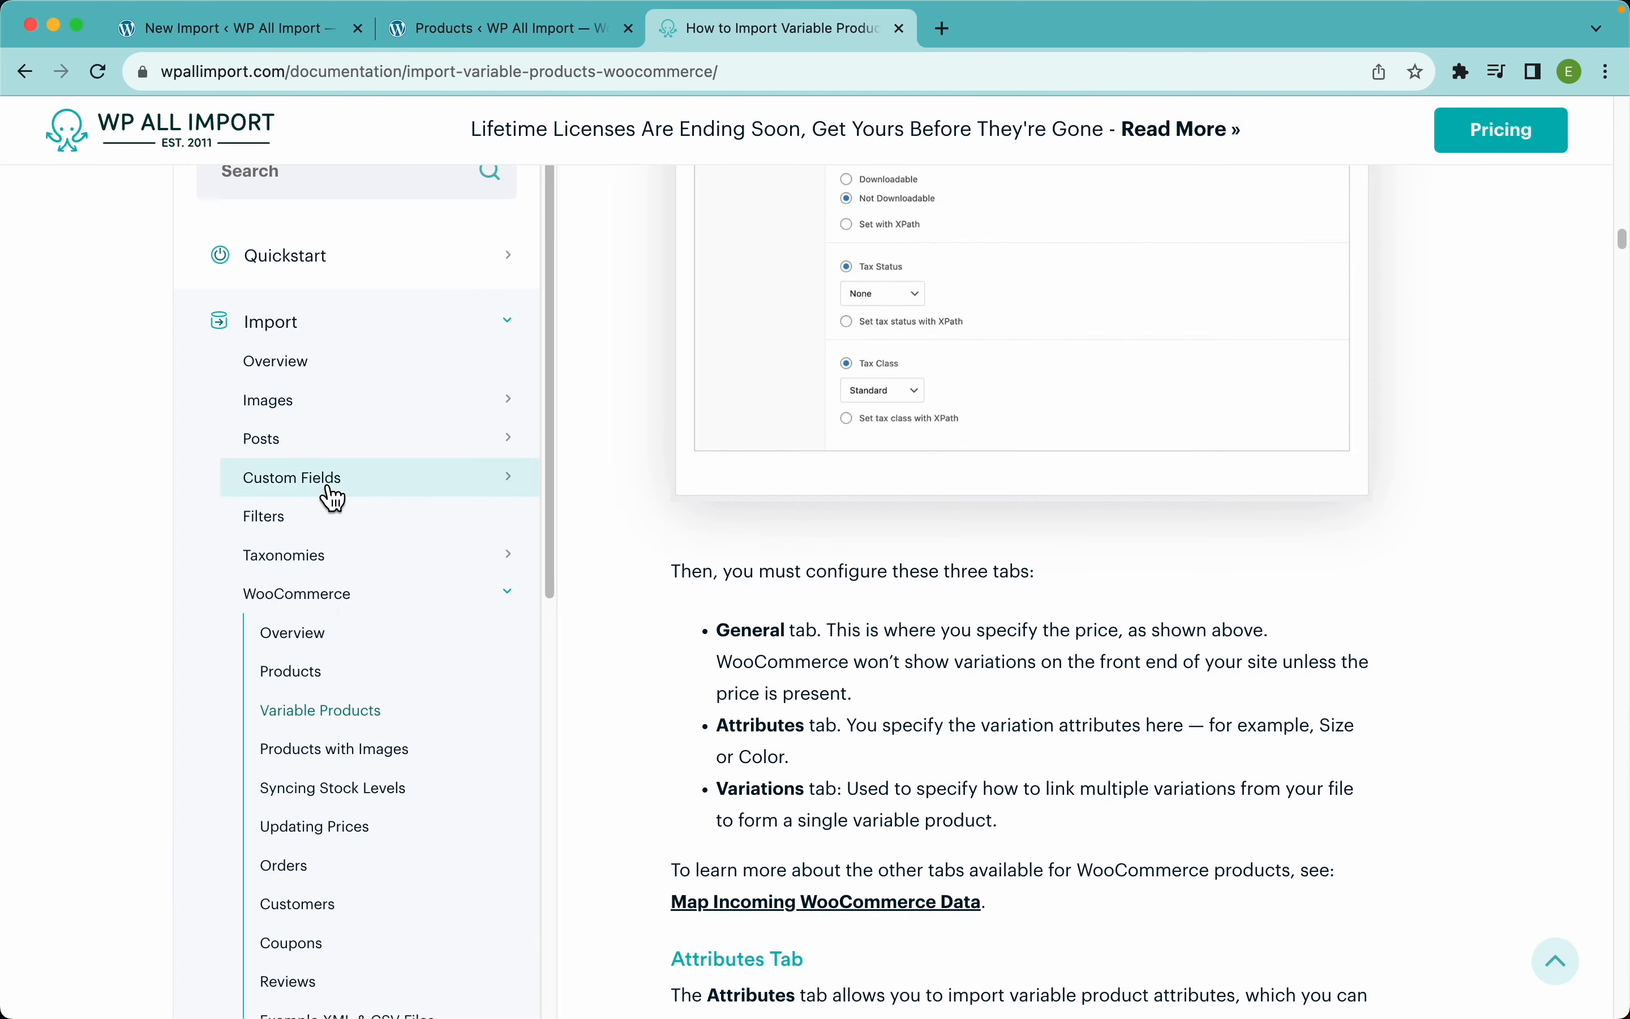
{"action": "left_click", "coordinate": [301, 403]}
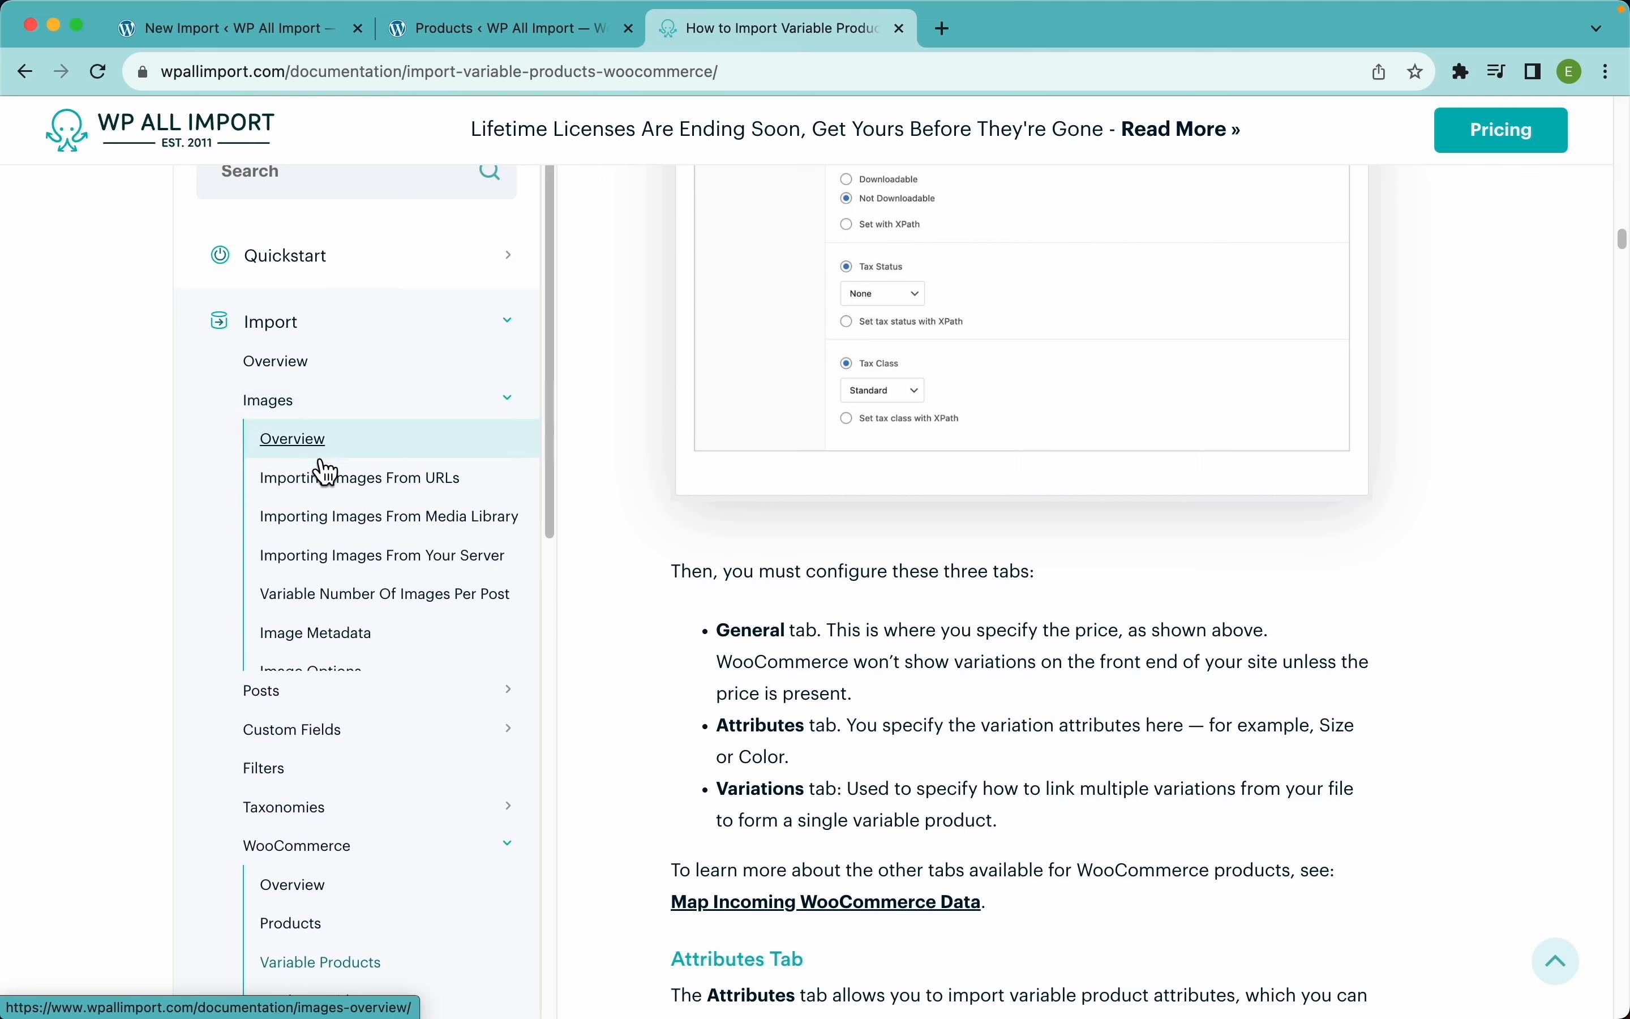
{"action": "left_click", "coordinate": [357, 524]}
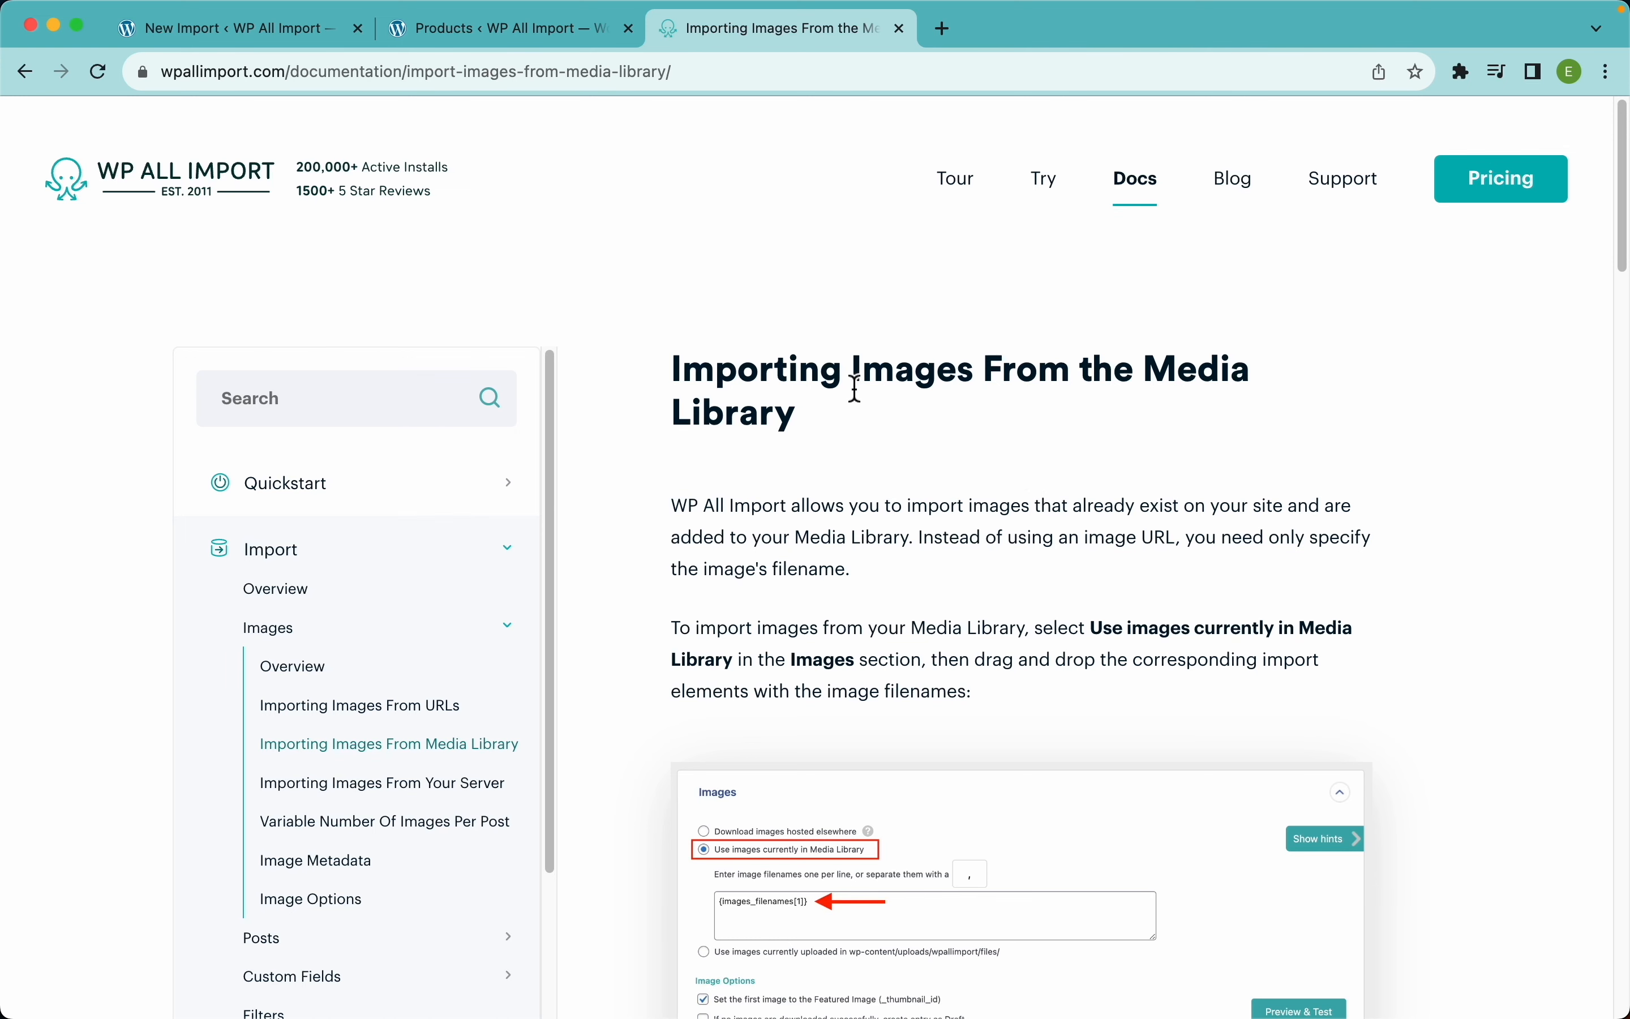
{"action": "scroll", "coordinate": [397, 671], "scroll_direction": "down", "scroll_amount": 2}
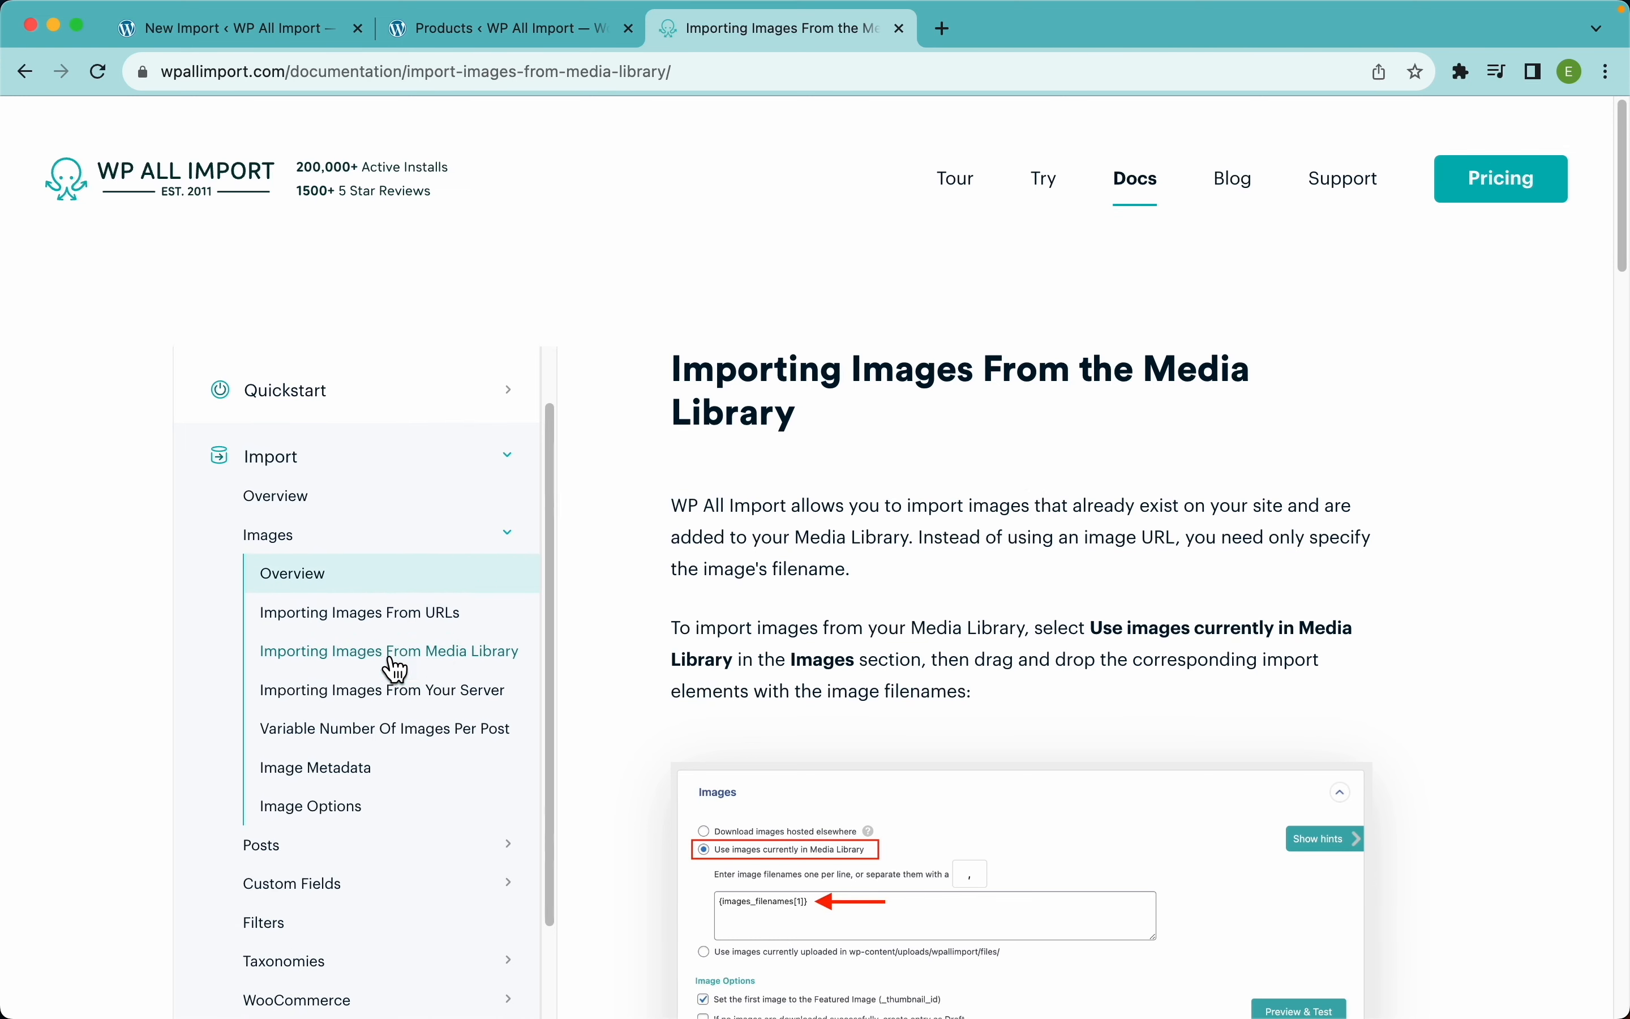
{"action": "left_click", "coordinate": [372, 651]}
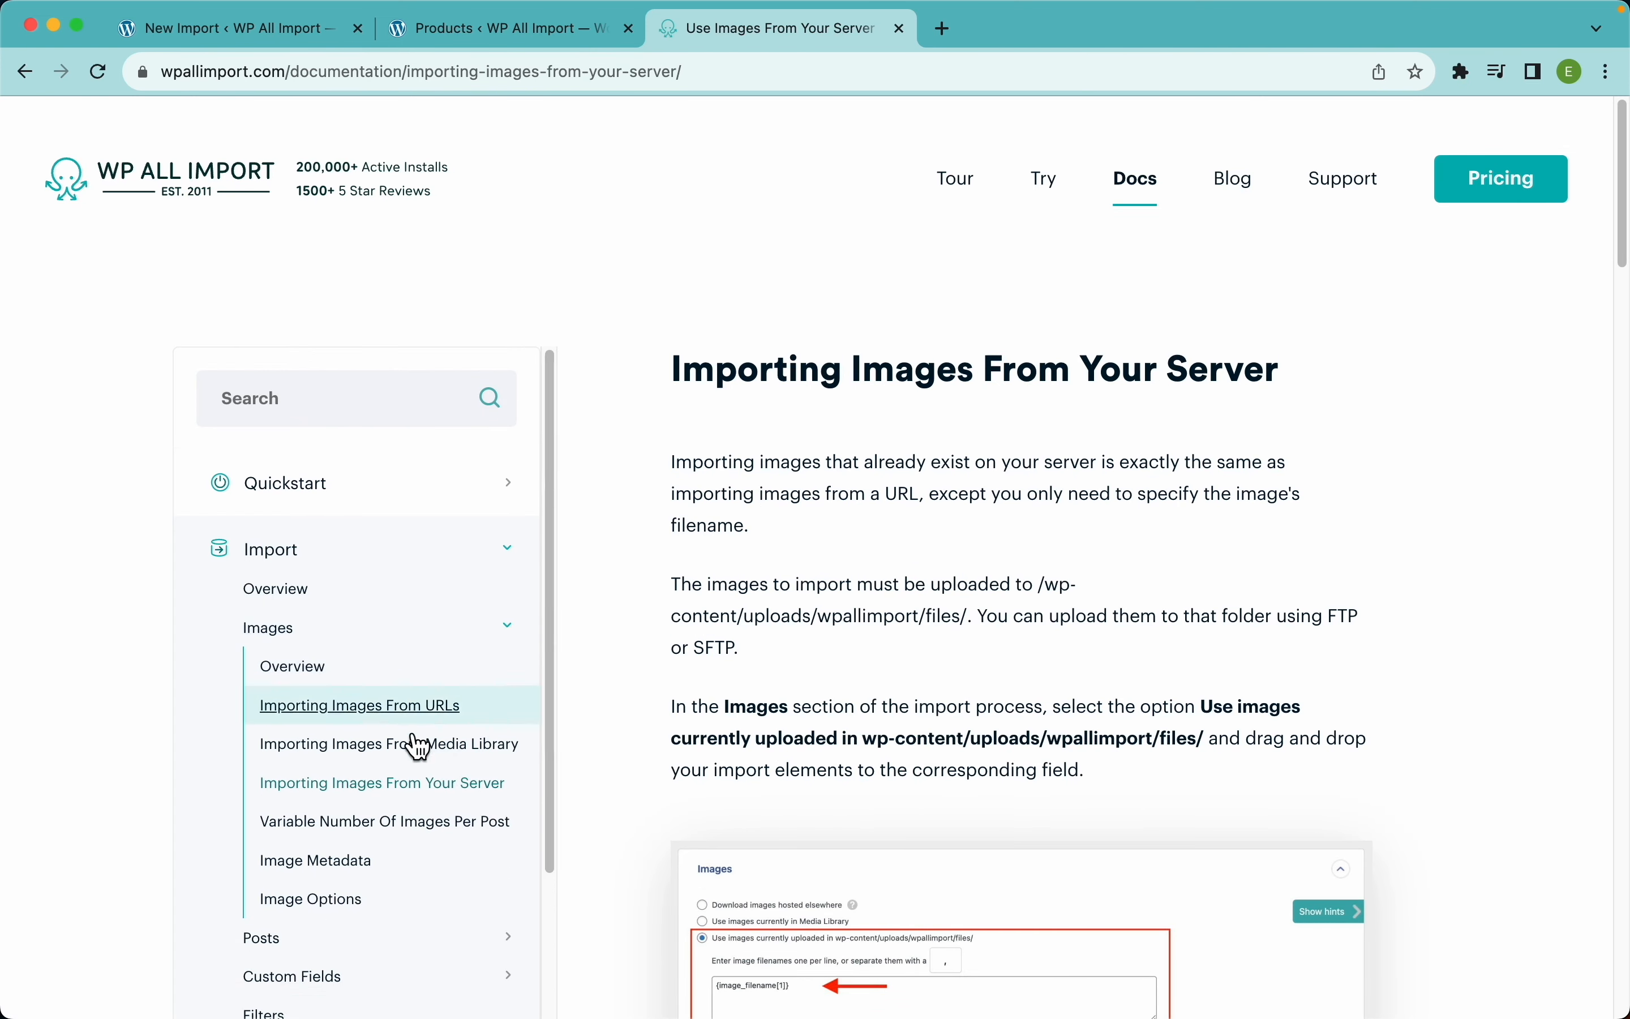
{"action": "scroll", "coordinate": [844, 590], "scroll_direction": "down", "scroll_amount": 3}
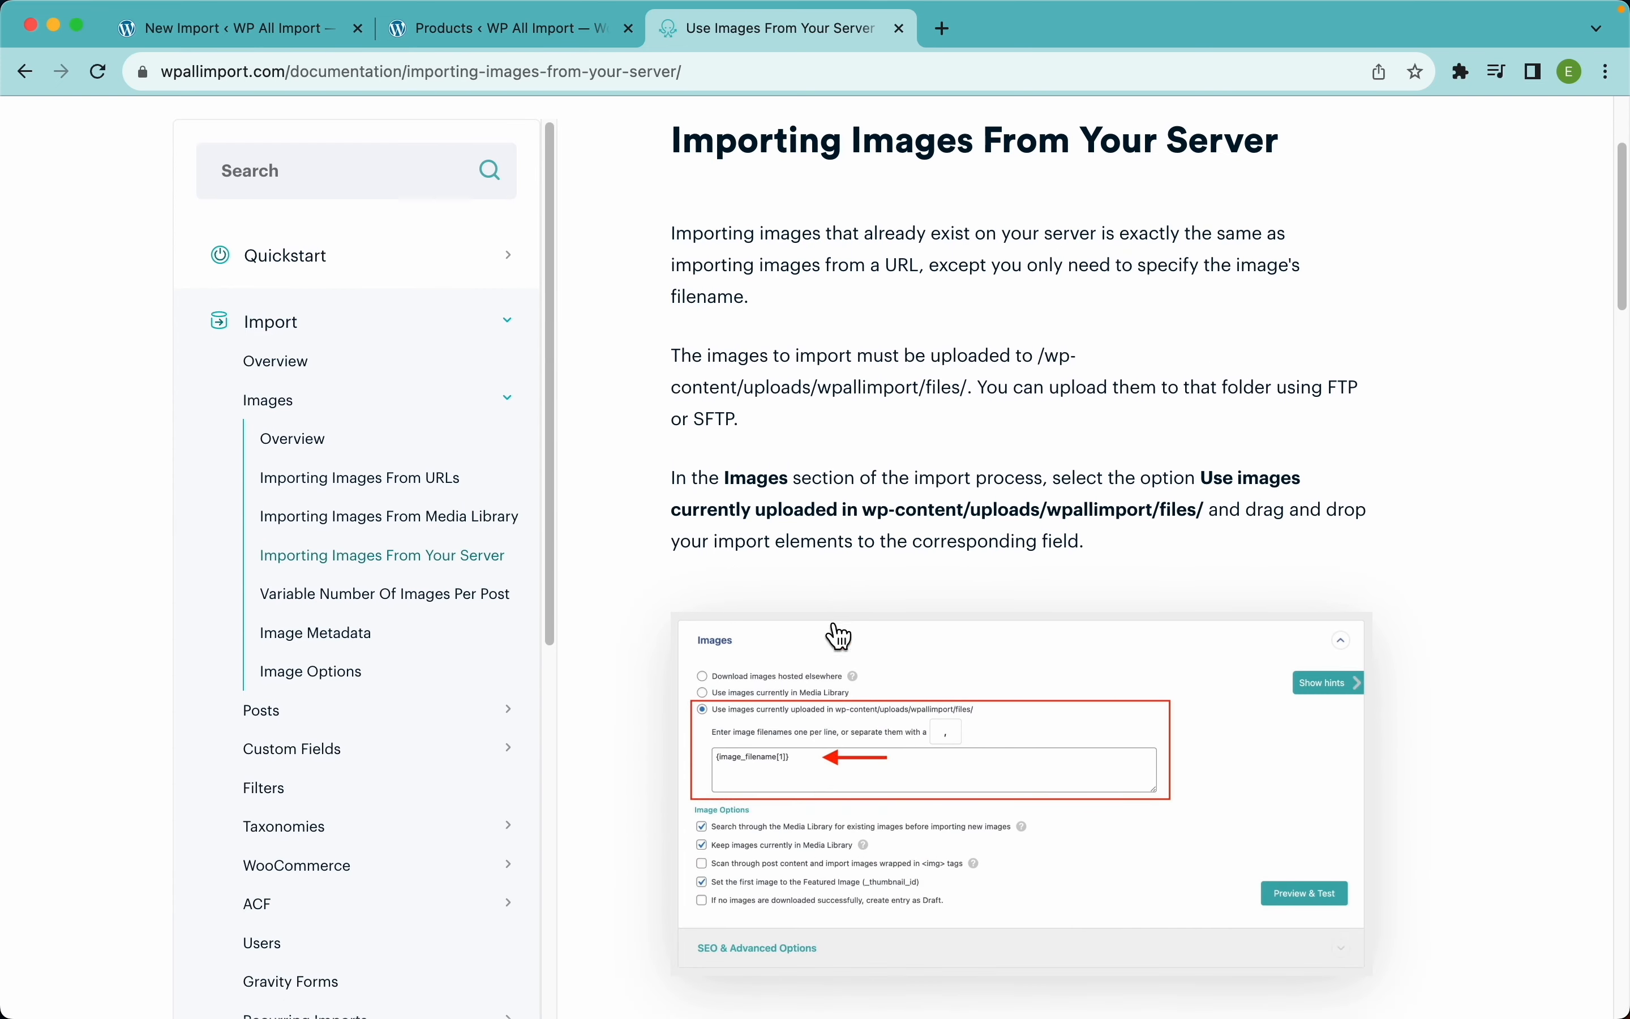
{"action": "left_click", "coordinate": [400, 490]}
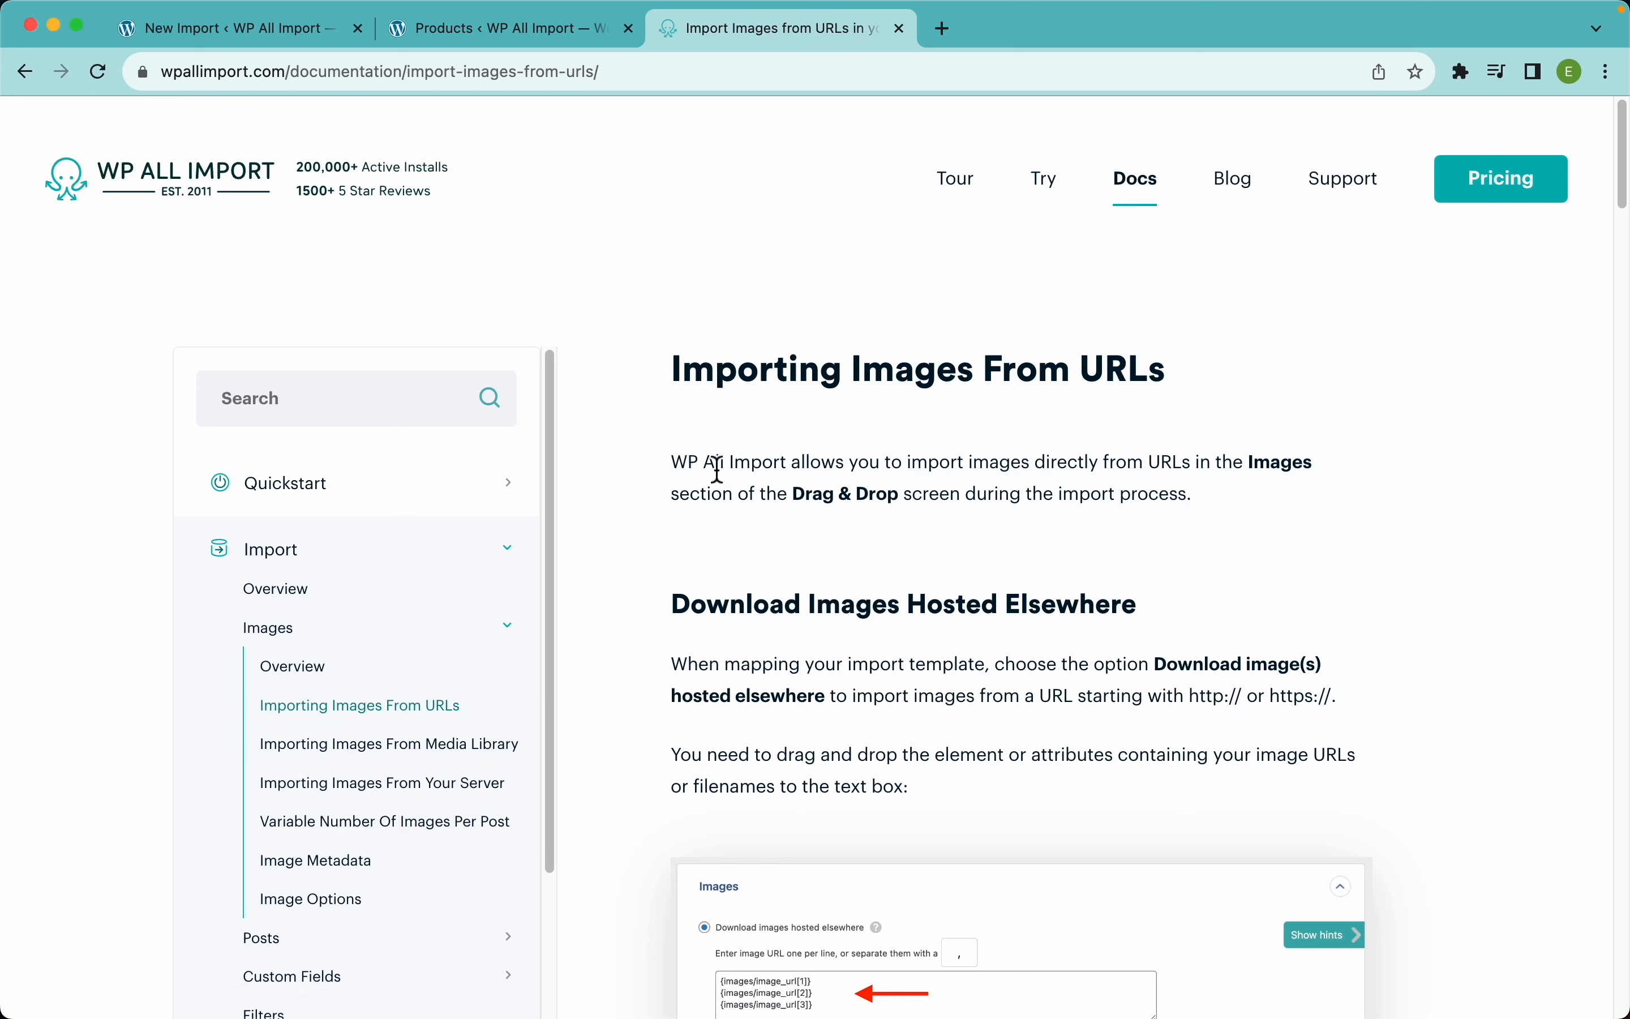
Step: Return to the import template and review its SKU variation linking and image download options
{"action": "left_click", "coordinate": [320, 47]}
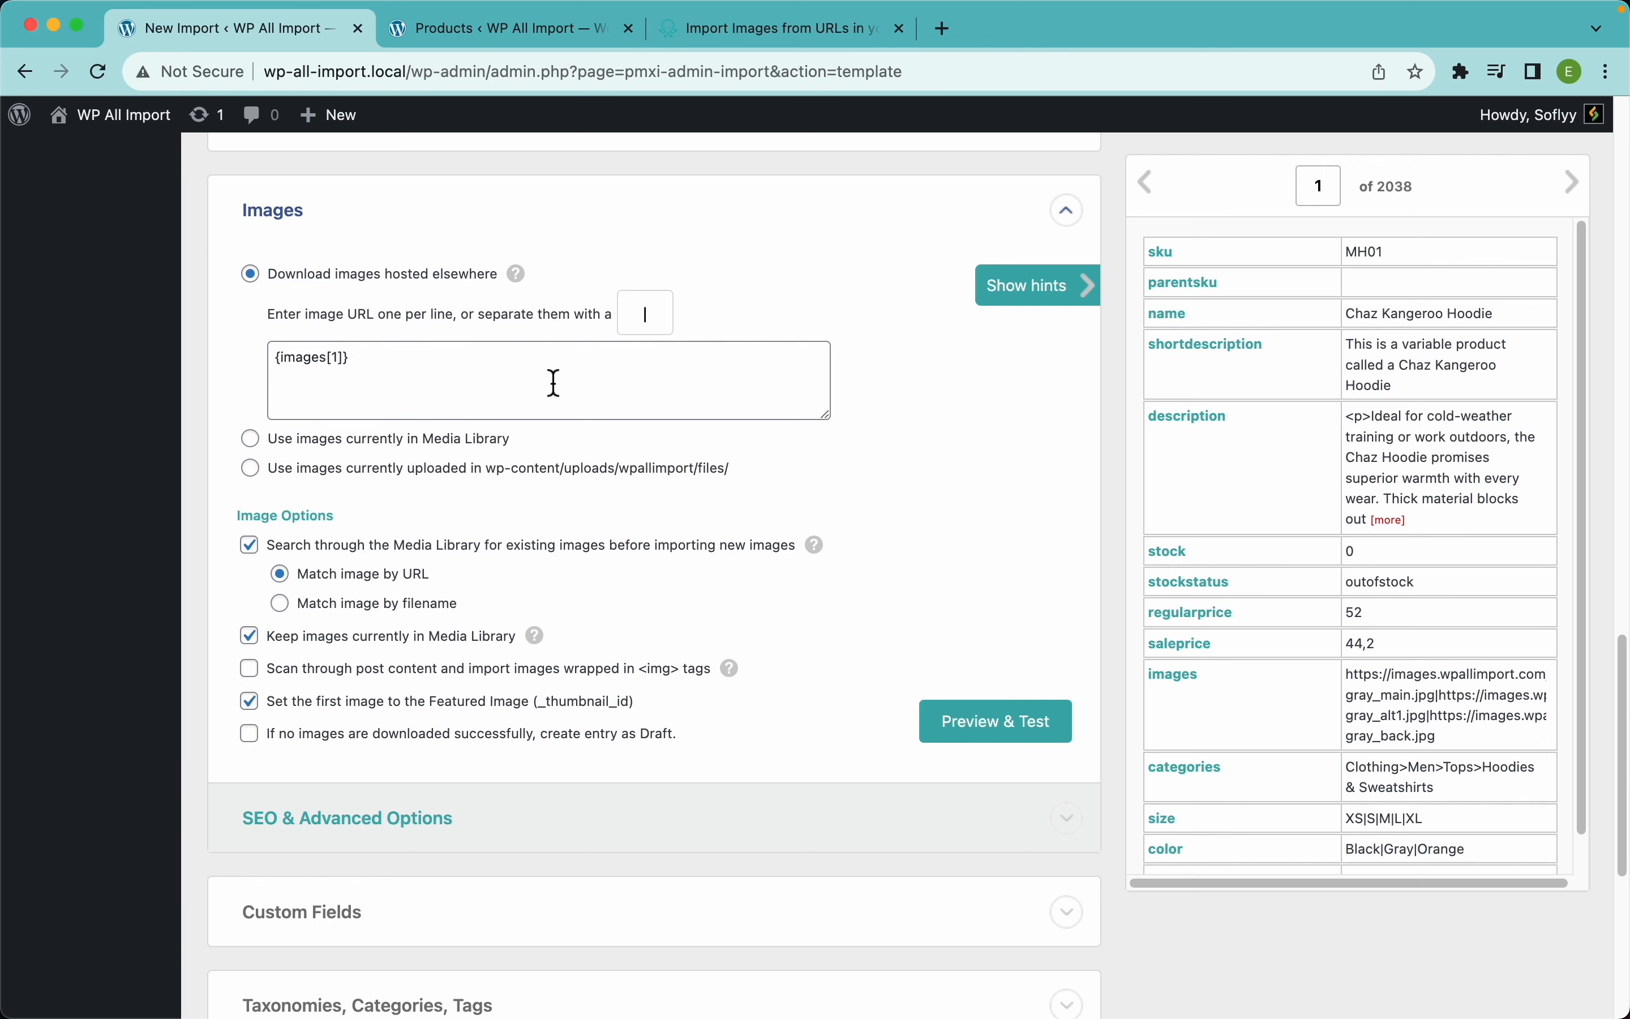
{"action": "scroll", "coordinate": [554, 383], "scroll_direction": "up", "scroll_amount": 15}
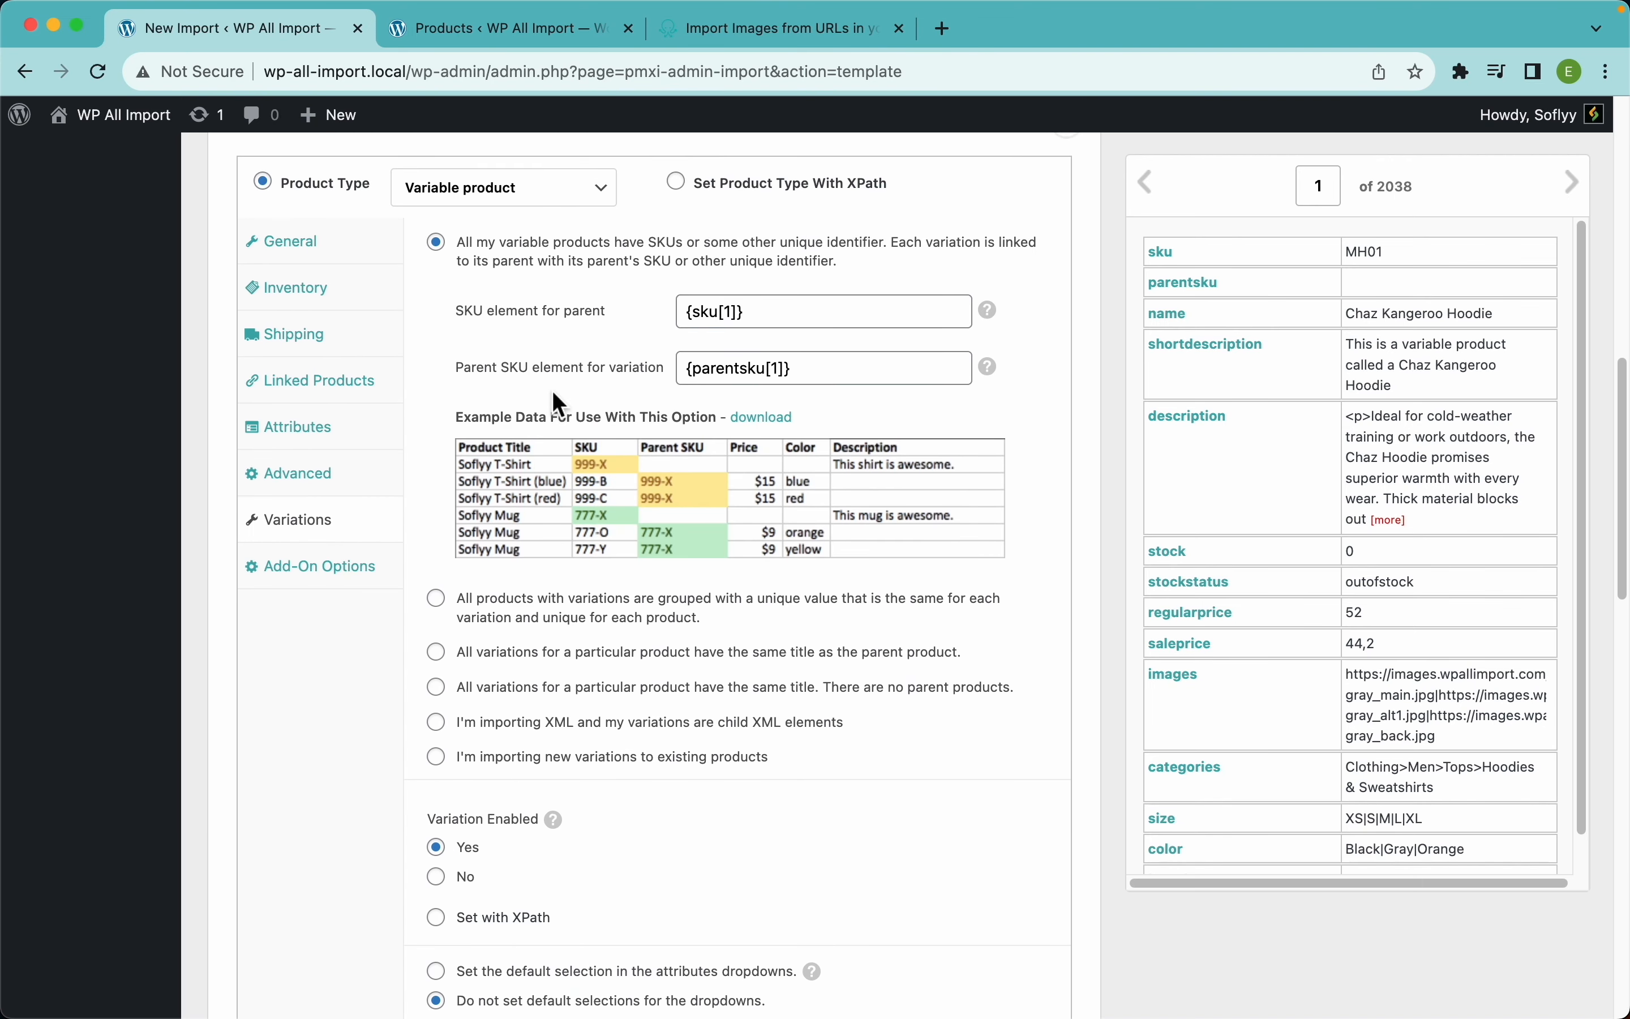
{"action": "scroll", "coordinate": [649, 586], "scroll_direction": "down", "scroll_amount": 20}
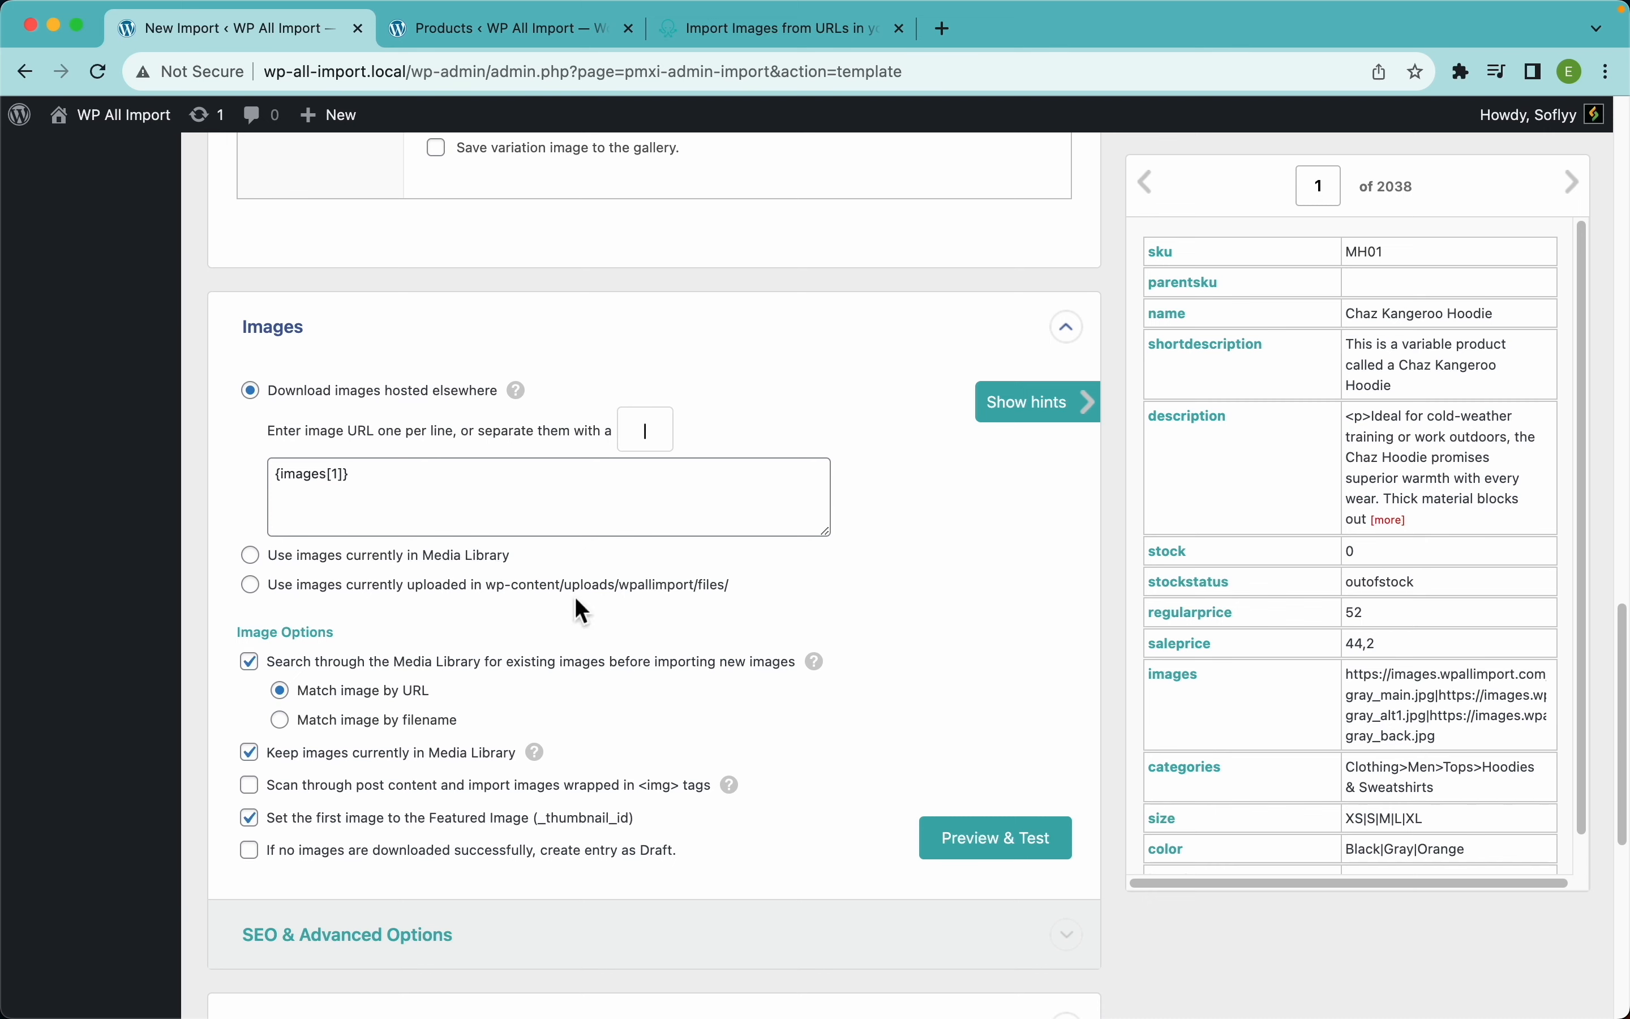
{"action": "scroll", "coordinate": [515, 663], "scroll_direction": "down", "scroll_amount": 3}
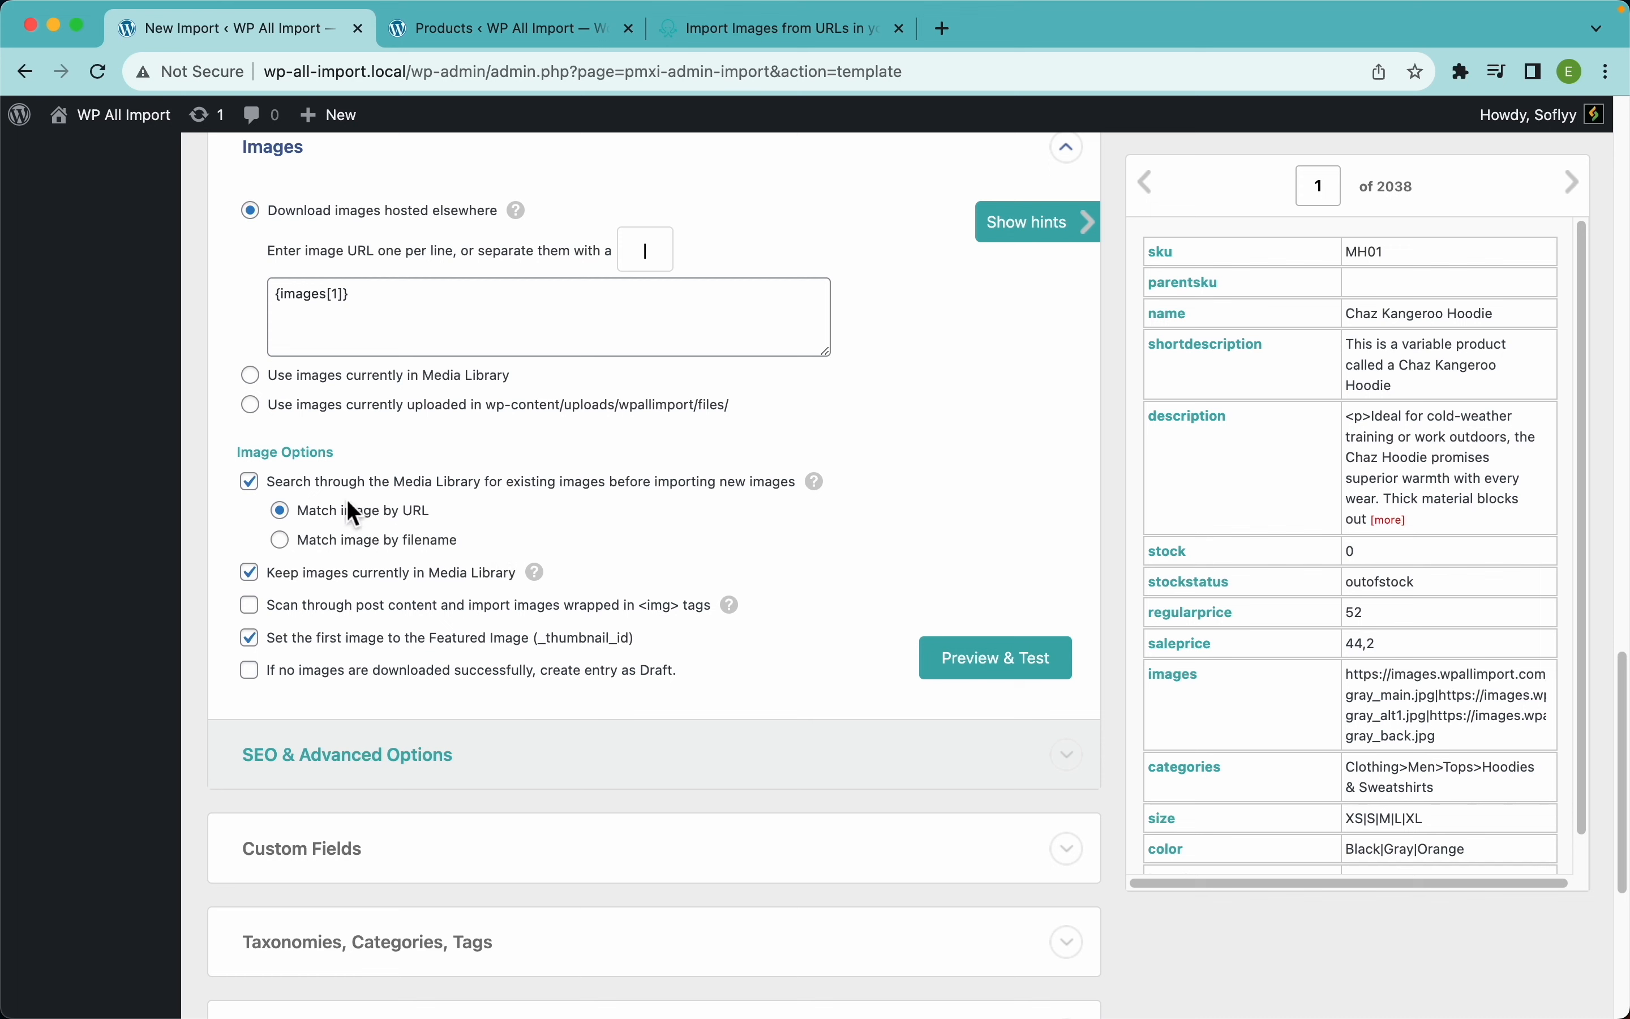
Step: Try the Media Library image search off and on, and switch between both matching methods, ending on Match image by URL
{"action": "mouse_move", "coordinate": [829, 492]}
{"action": "scroll", "coordinate": [1585, 492], "scroll_direction": "down", "scroll_amount": 2}
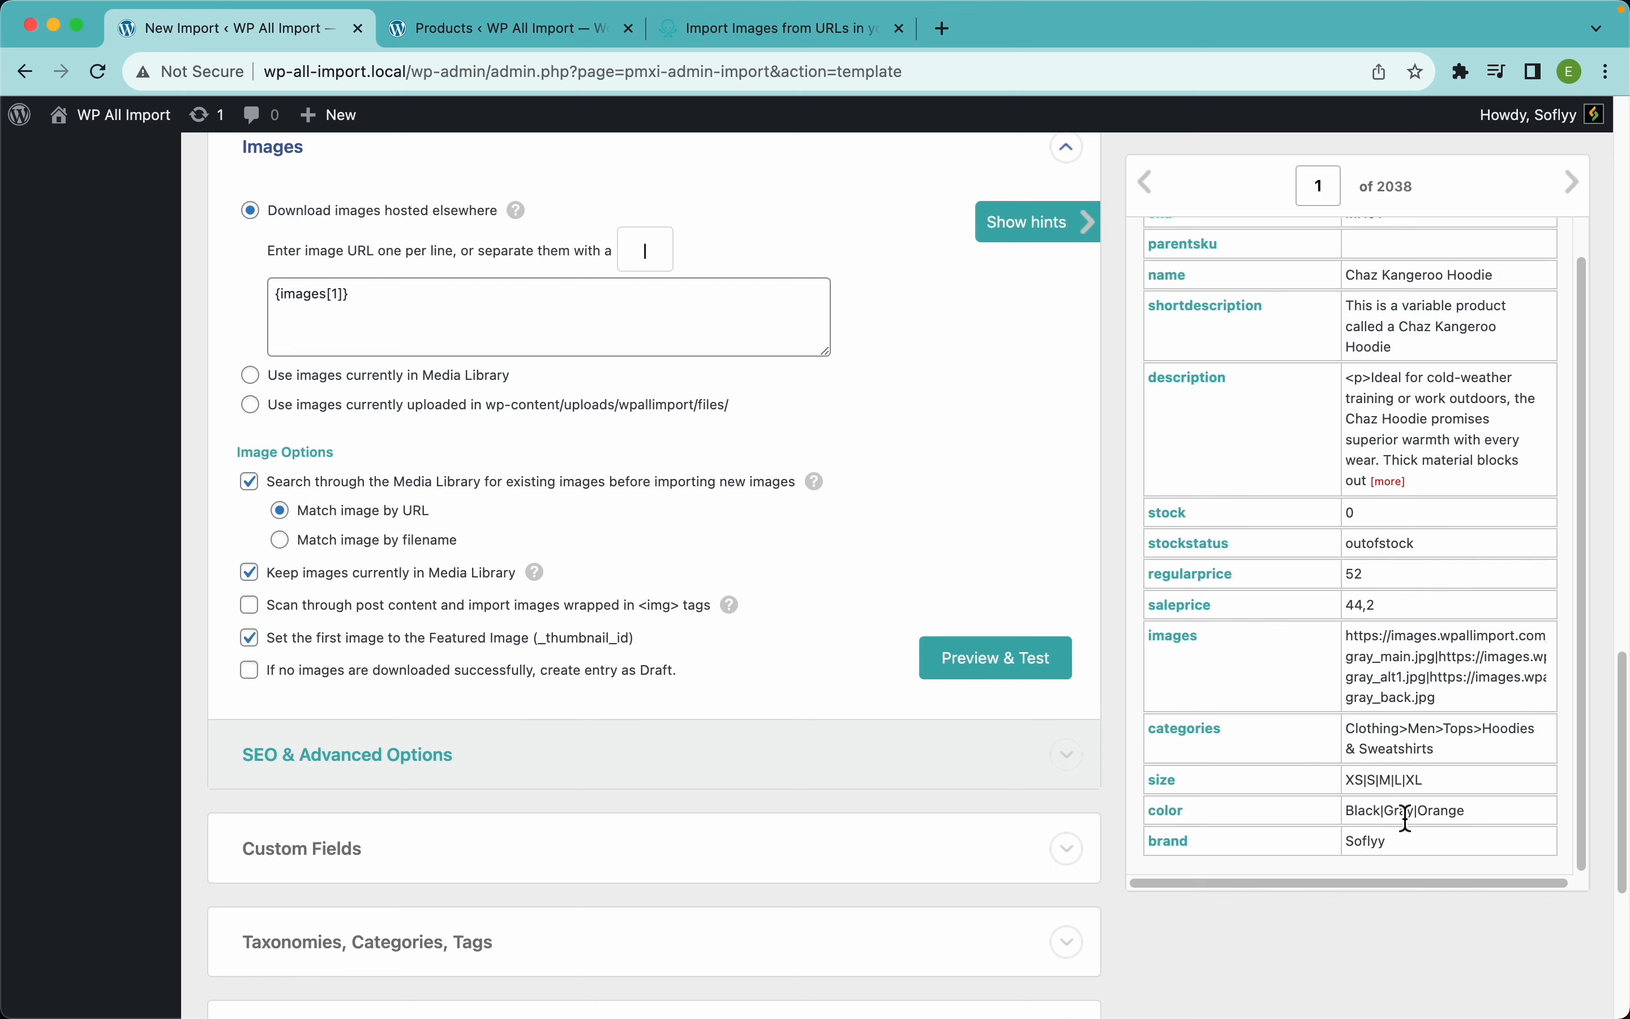
{"action": "left_click", "coordinate": [249, 481]}
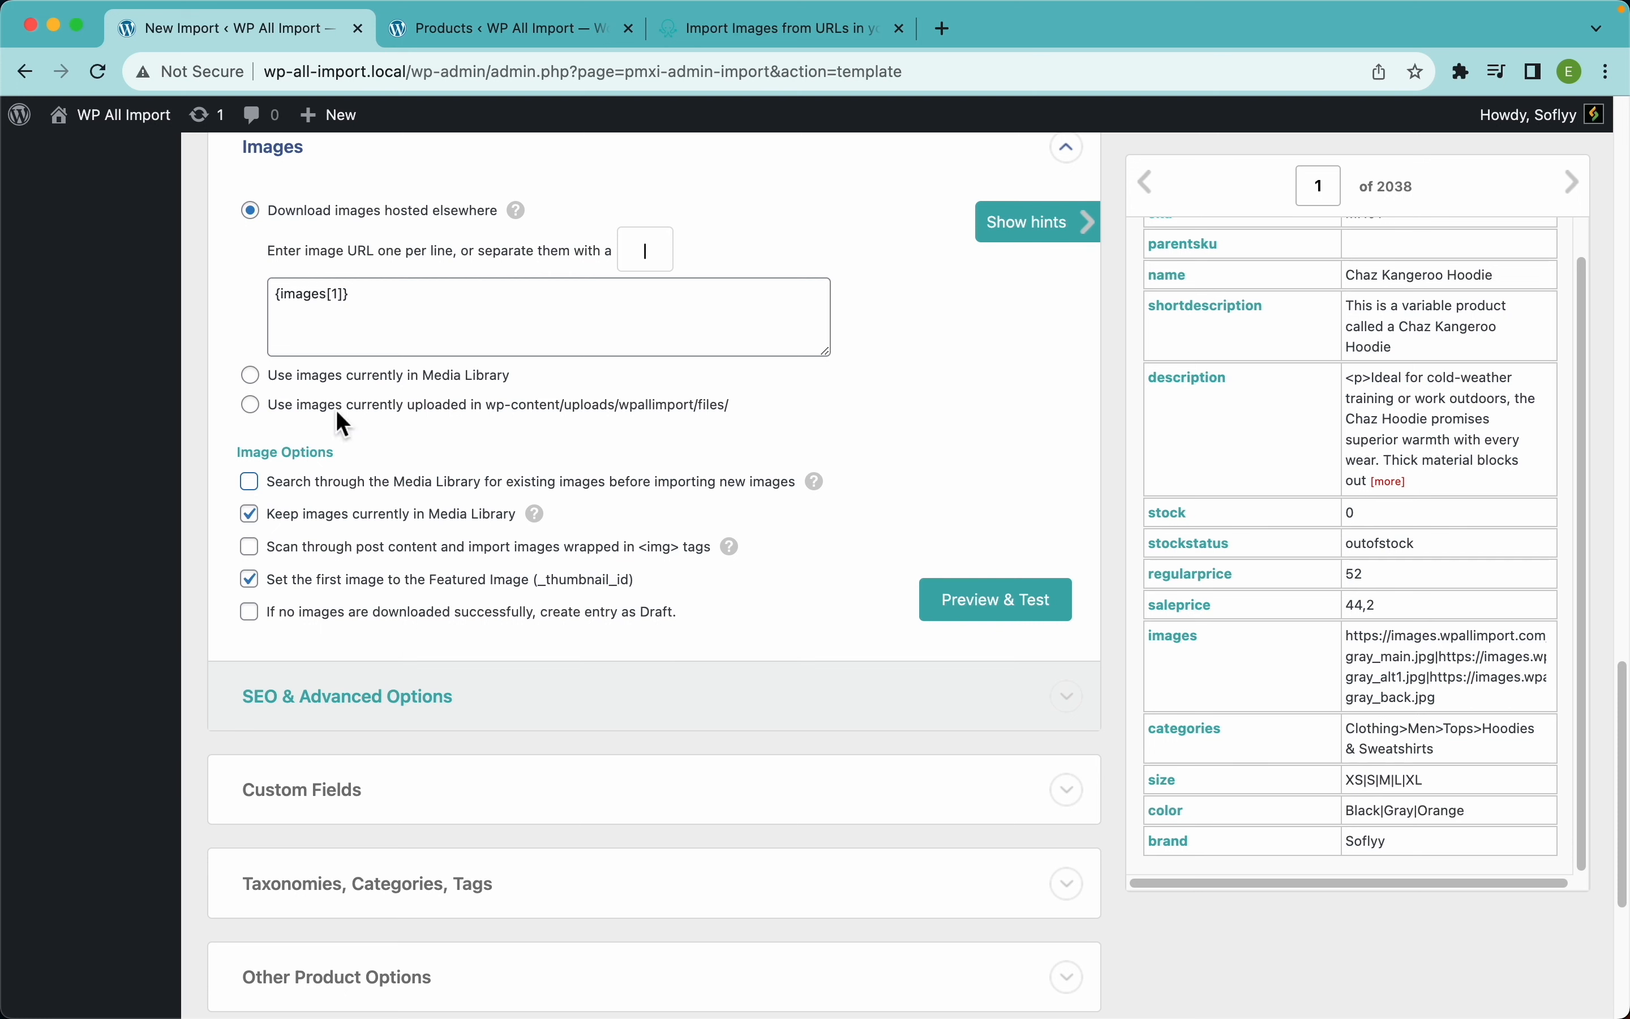
{"action": "left_click", "coordinate": [262, 482]}
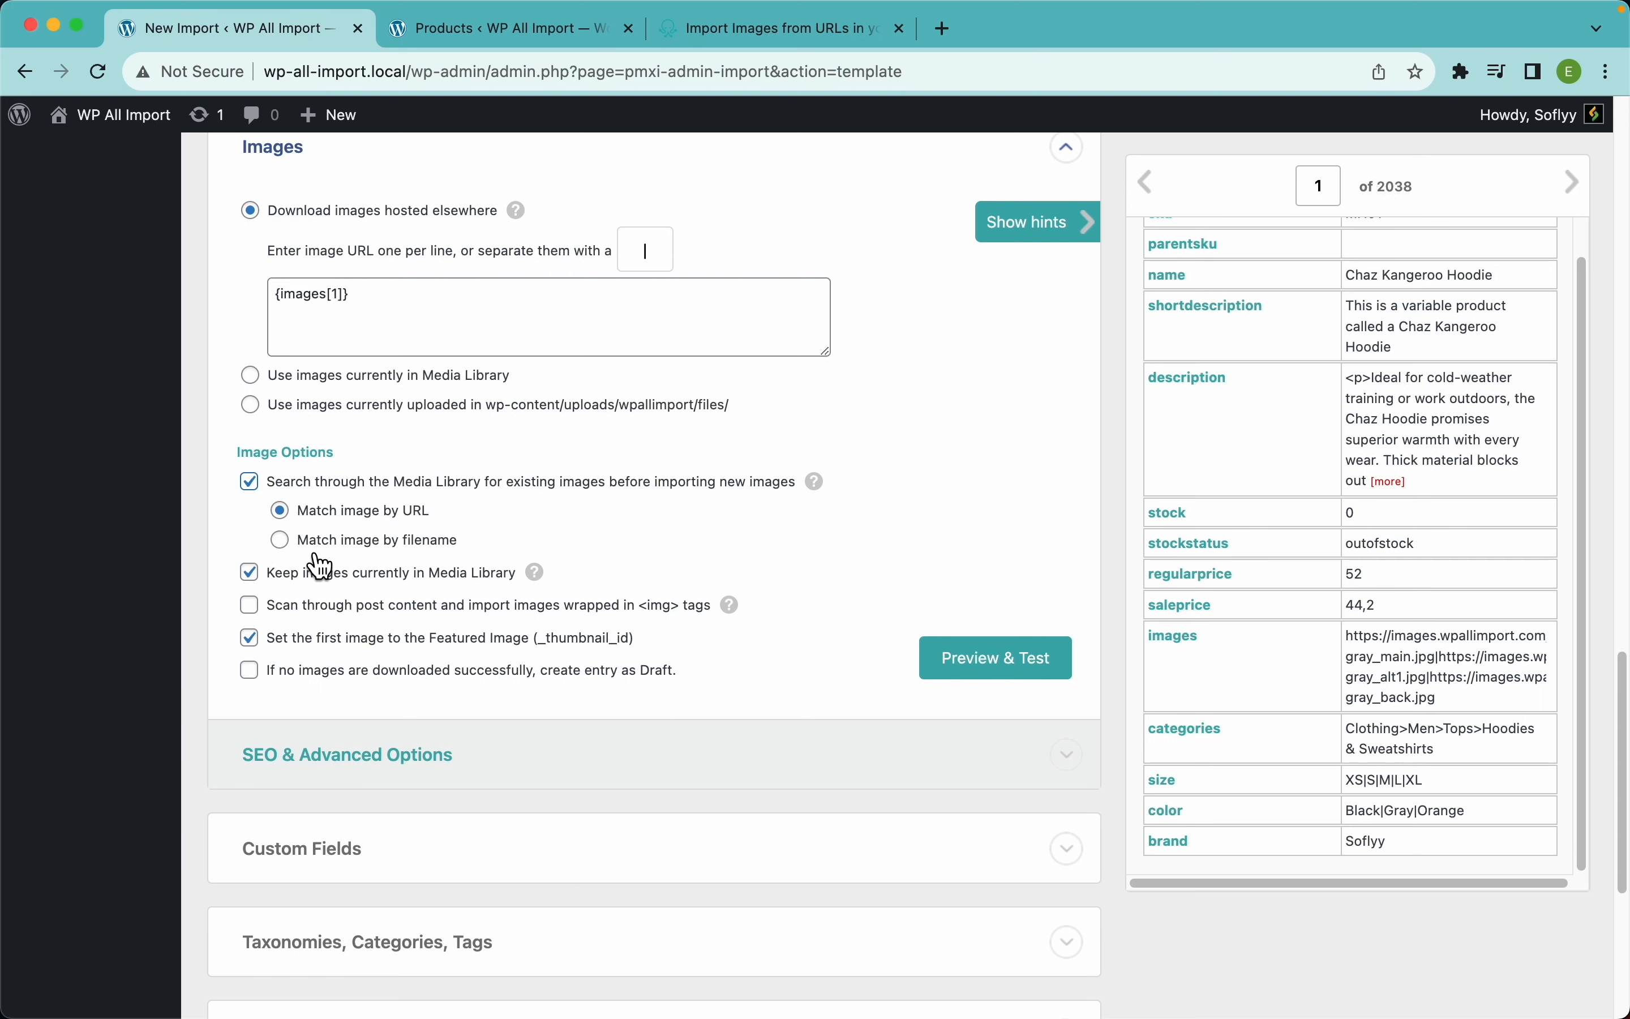
{"action": "left_click", "coordinate": [341, 517]}
{"action": "left_click", "coordinate": [337, 543]}
{"action": "left_click", "coordinate": [348, 521]}
{"action": "left_click", "coordinate": [344, 541]}
{"action": "left_click", "coordinate": [351, 510]}
{"action": "scroll", "coordinate": [407, 519], "scroll_direction": "down", "scroll_amount": 4}
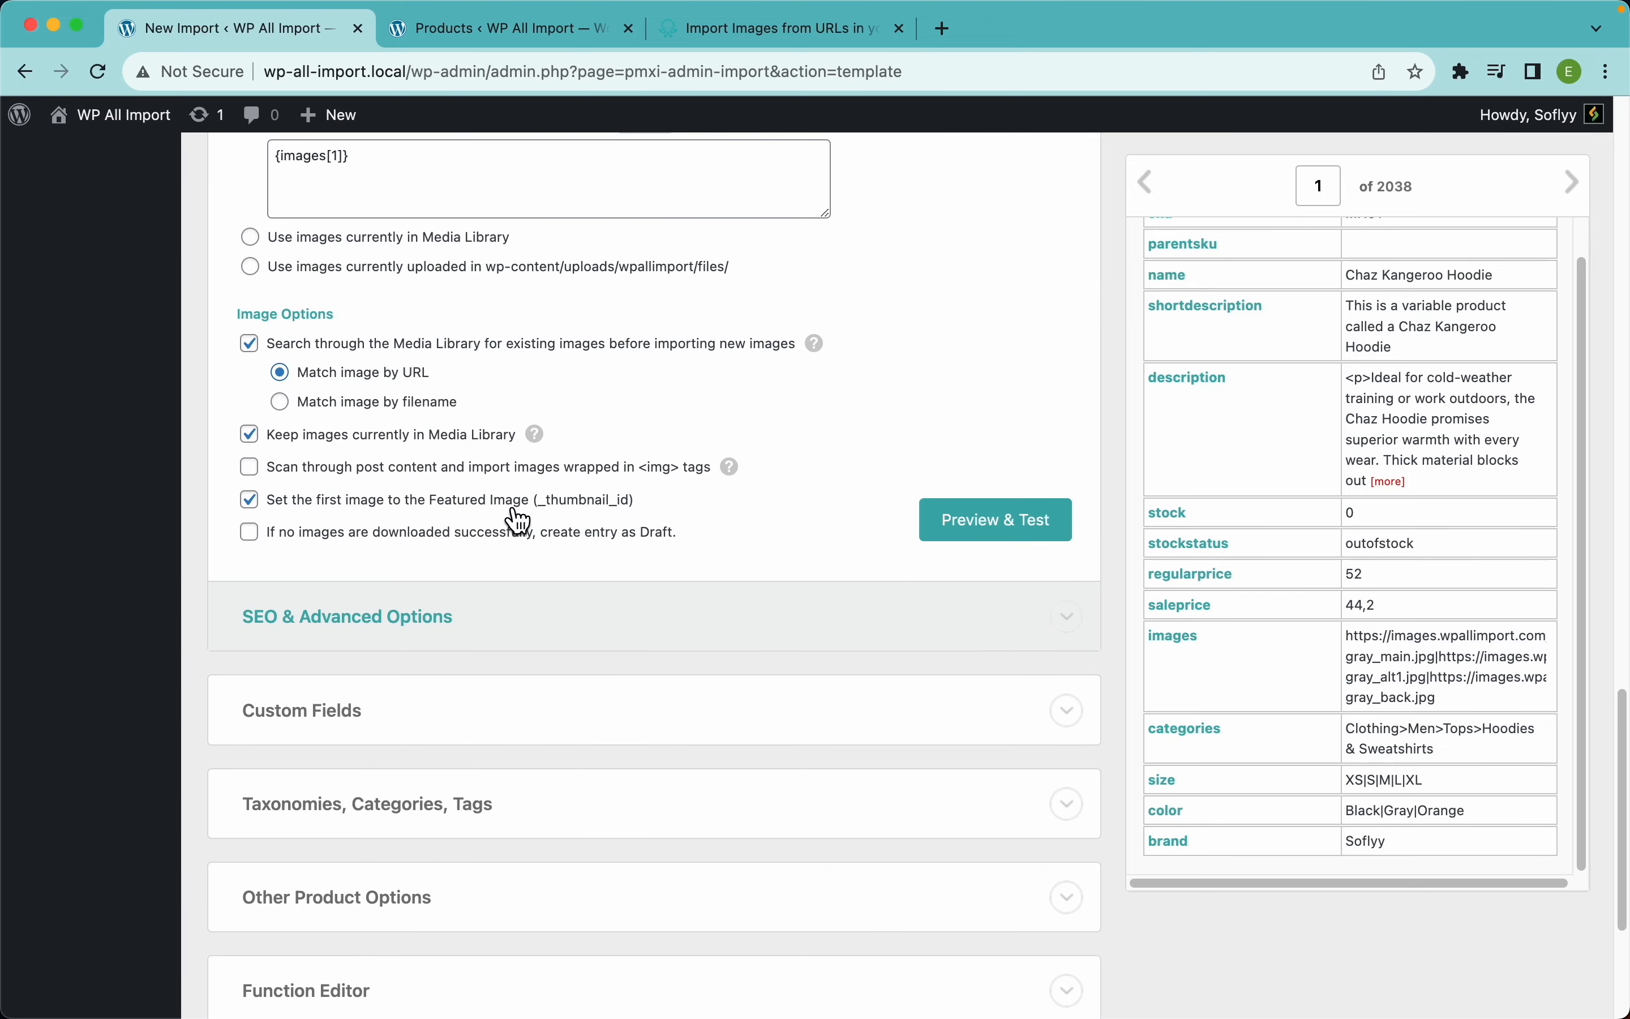
{"action": "scroll", "coordinate": [488, 392], "scroll_direction": "up", "scroll_amount": 3}
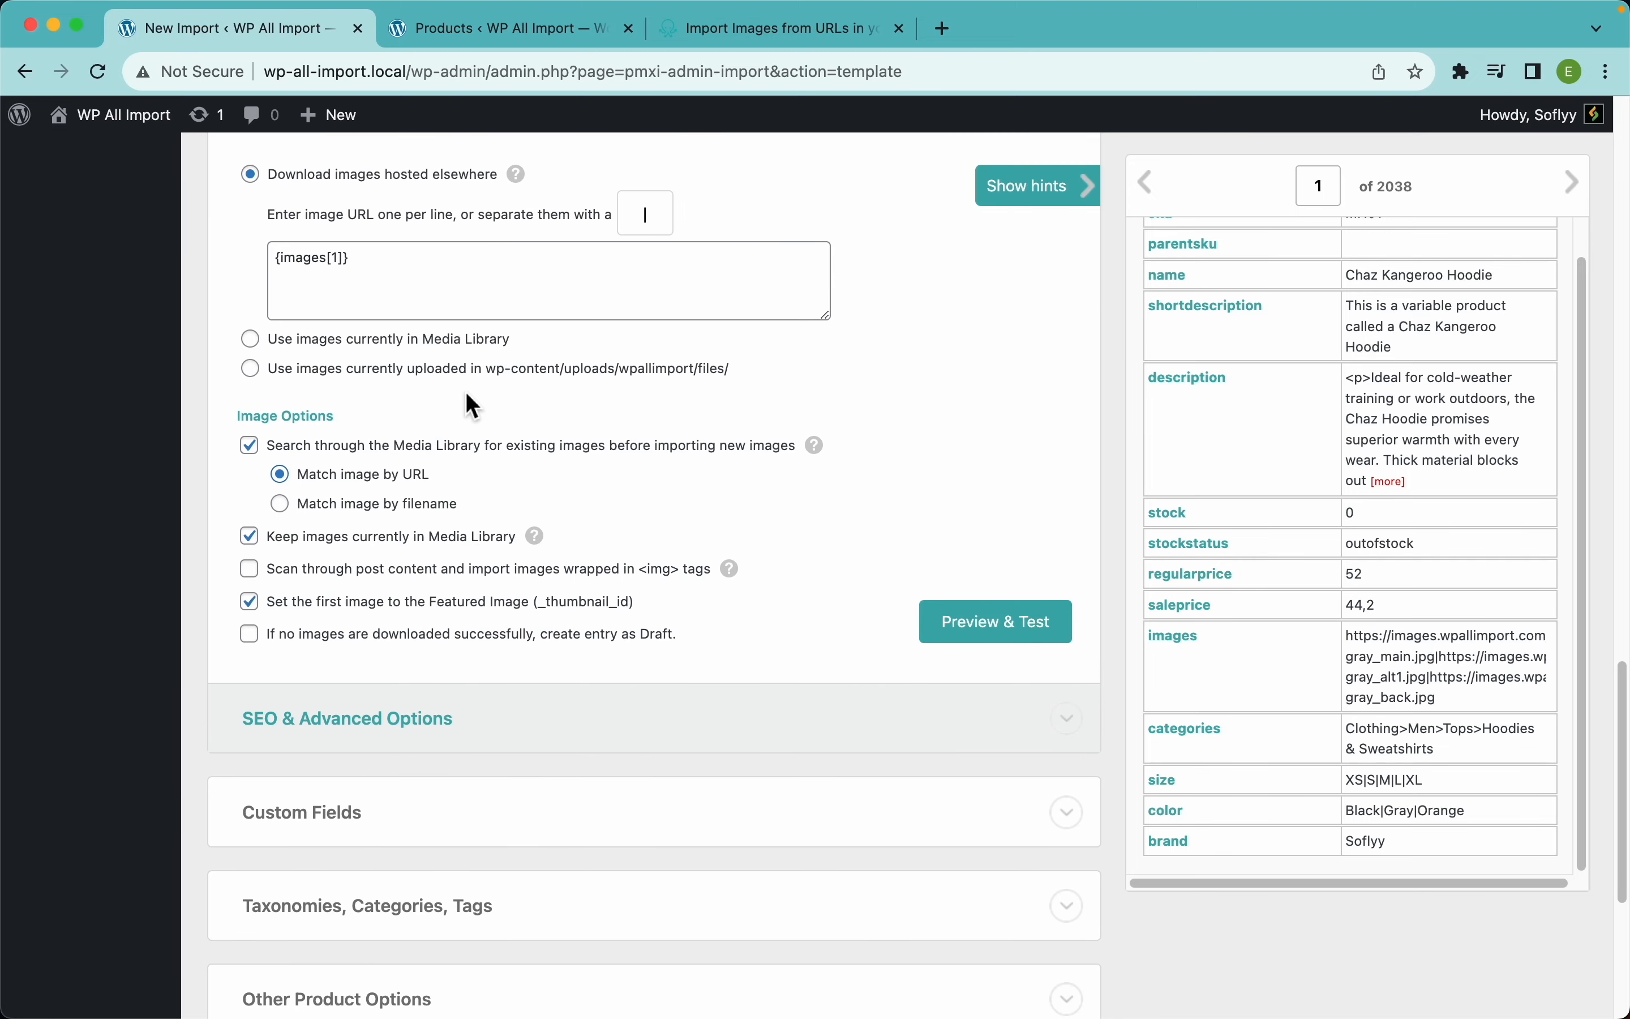
Step: Preview record 1's images from the {images[1]} mapping, examine the URLs and thumbnails, and dismiss the preview
{"action": "left_click_drag", "start_coordinate": [400, 262], "coordinate": [246, 261]}
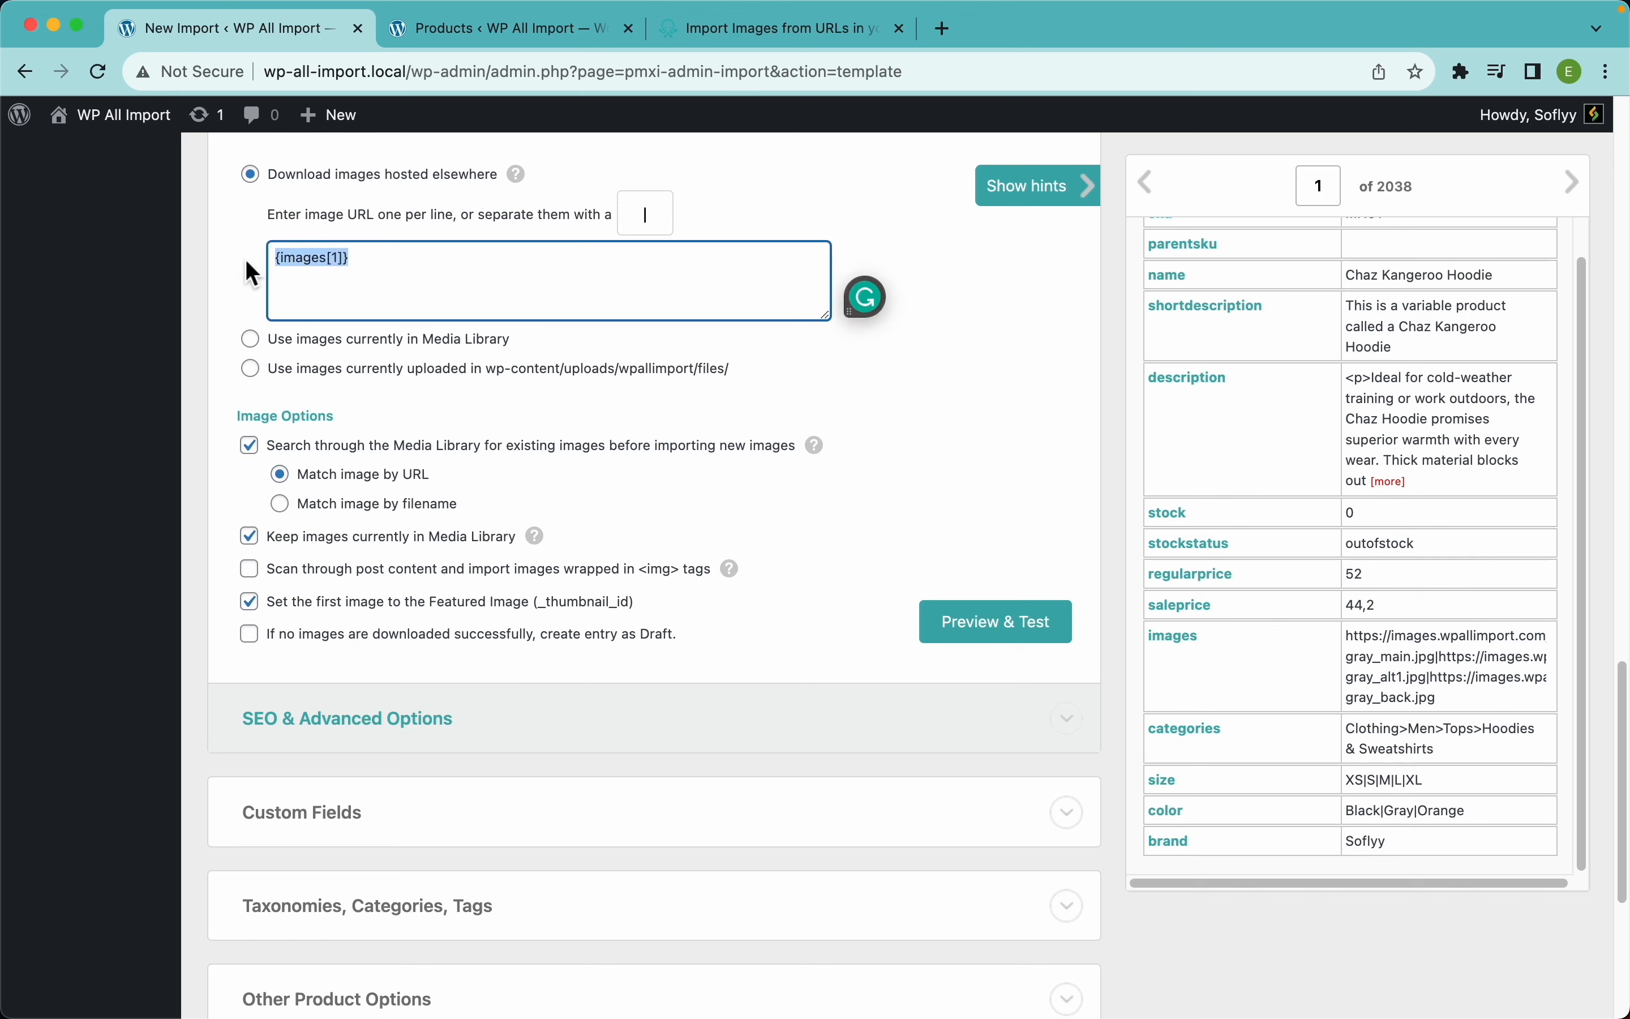
{"action": "left_click", "coordinate": [400, 289]}
{"action": "left_click", "coordinate": [969, 628]}
{"action": "scroll", "coordinate": [393, 681], "scroll_direction": "down", "scroll_amount": 2}
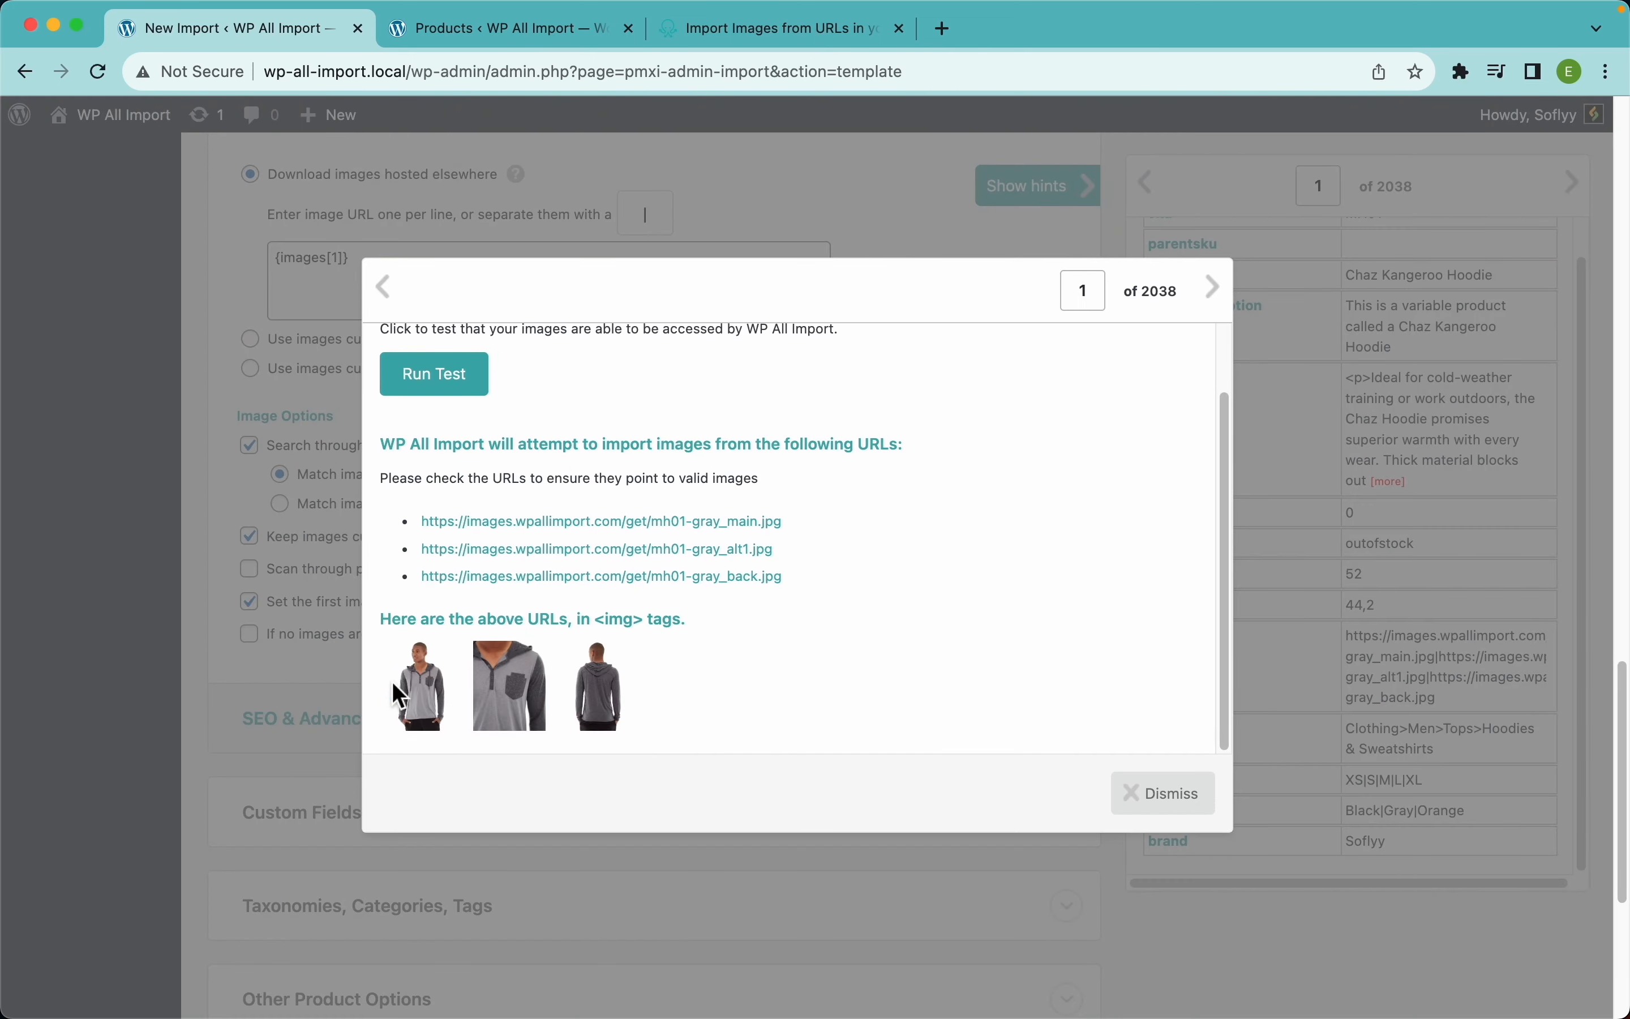
{"action": "scroll", "coordinate": [392, 682], "scroll_direction": "up", "scroll_amount": 5}
{"action": "scroll", "coordinate": [297, 742], "scroll_direction": "down", "scroll_amount": 3}
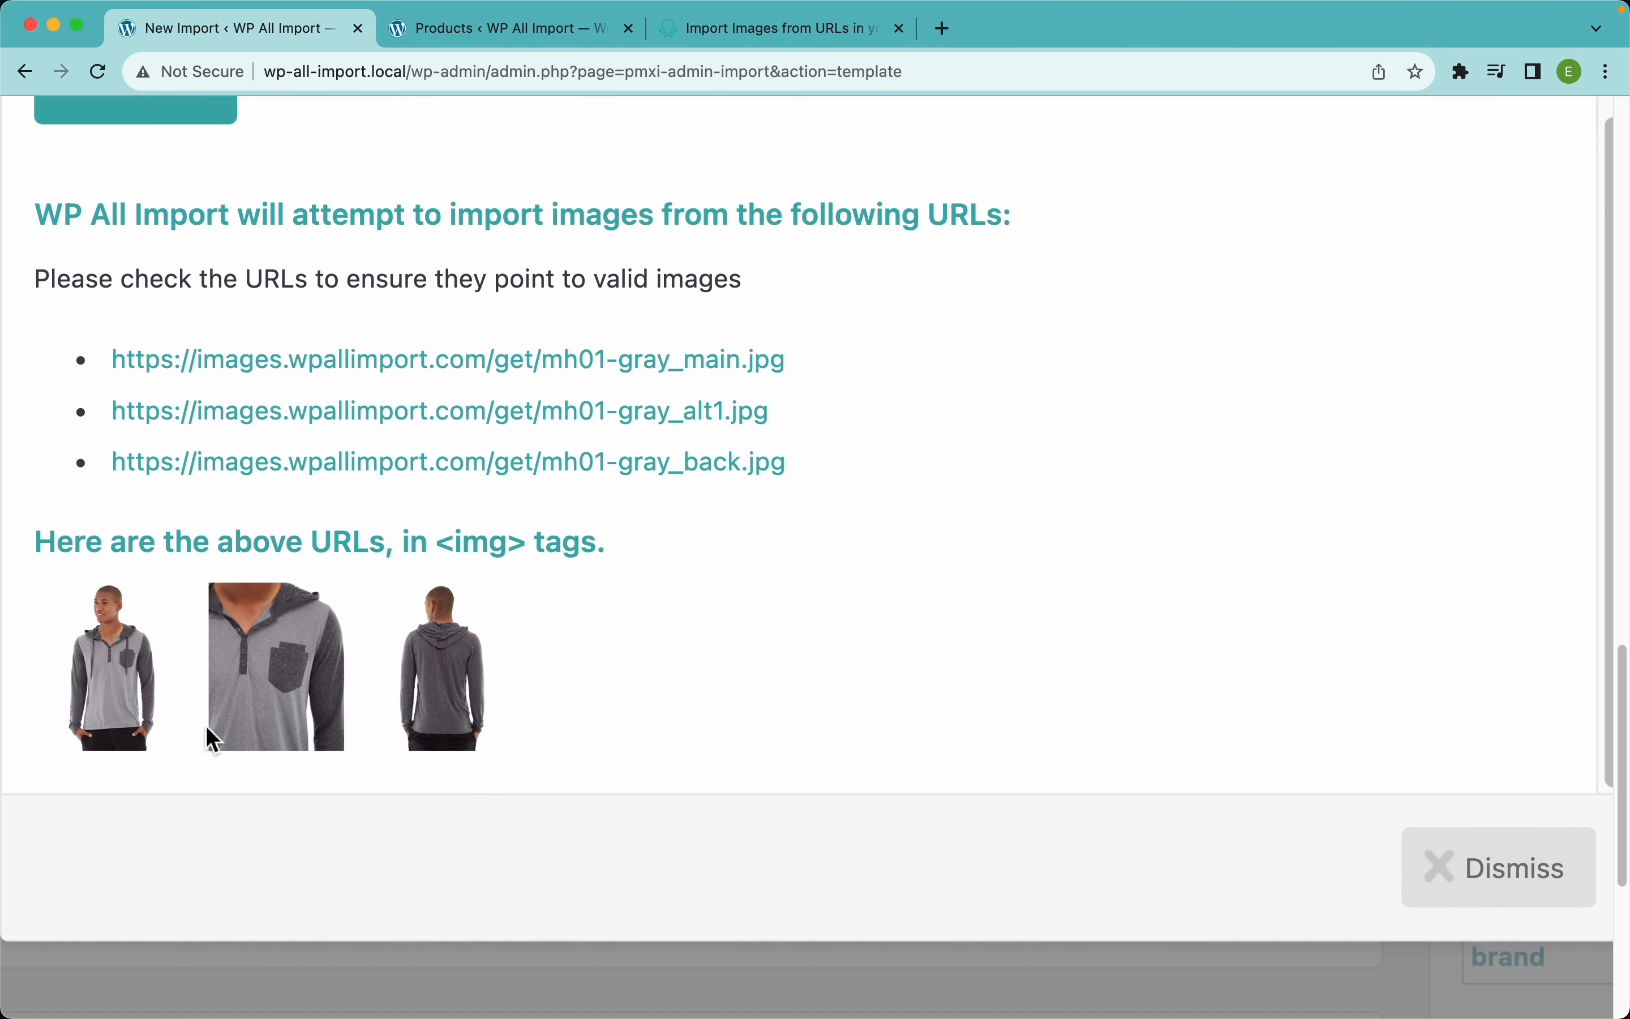
{"action": "scroll", "coordinate": [206, 735], "scroll_direction": "left", "scroll_amount": 2}
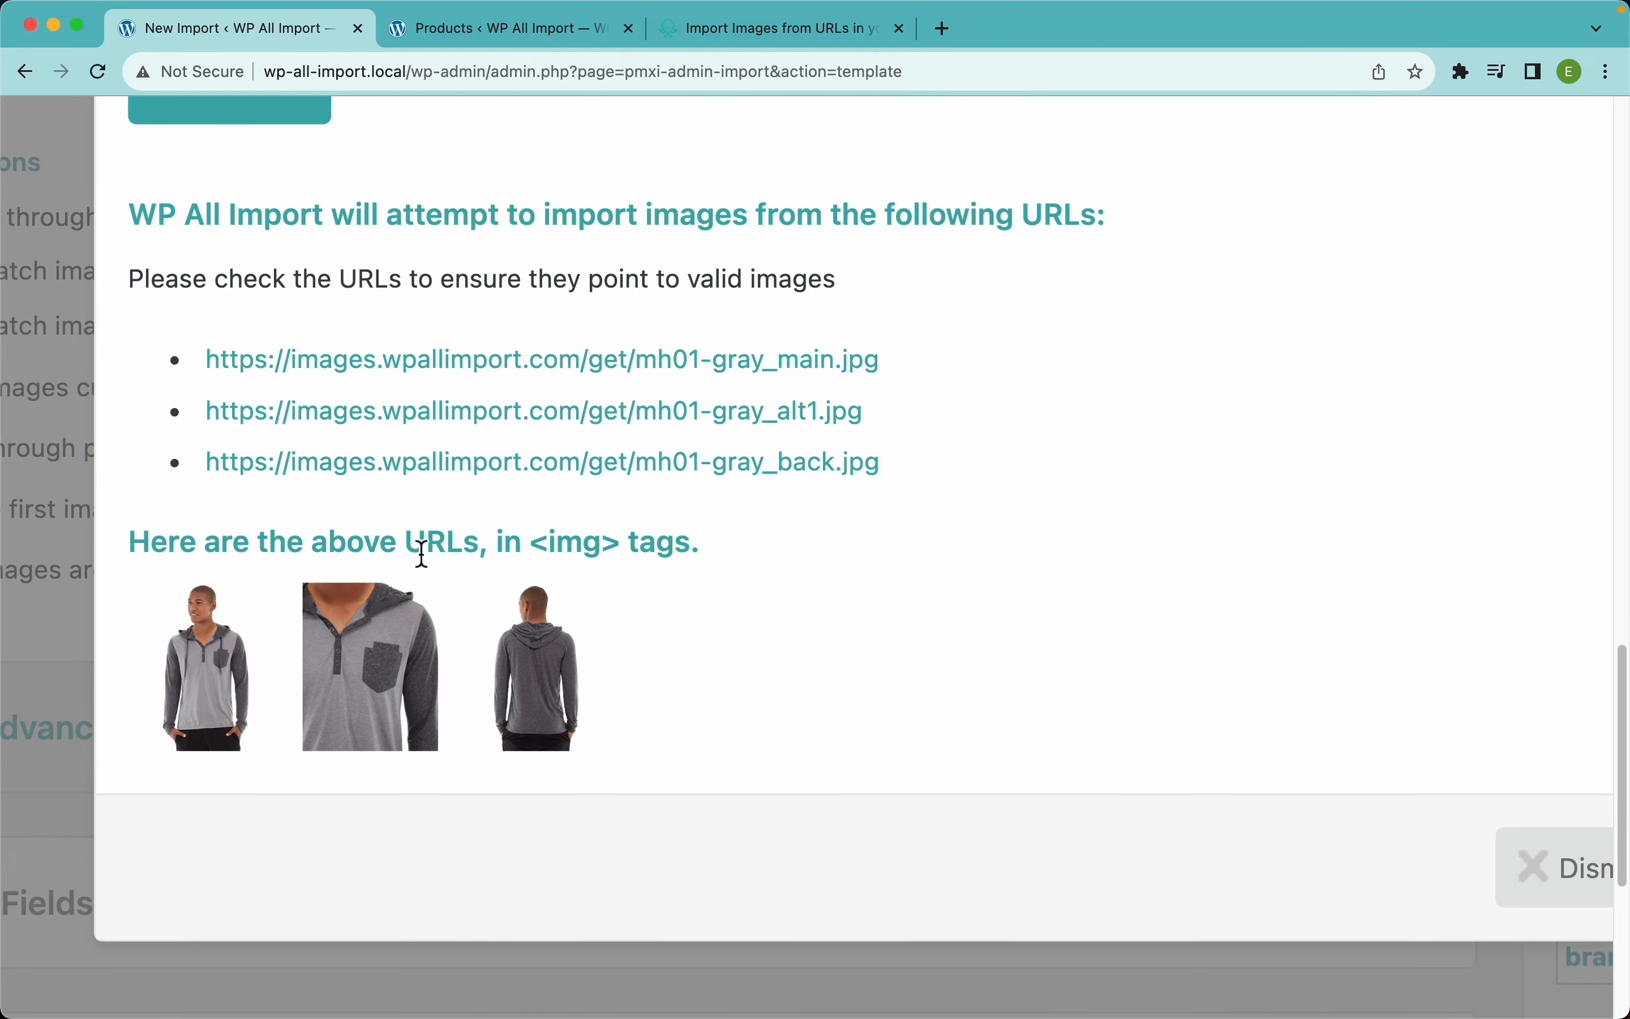
{"action": "scroll", "coordinate": [423, 554], "scroll_direction": "down", "scroll_amount": 3}
{"action": "left_click", "coordinate": [1160, 802]}
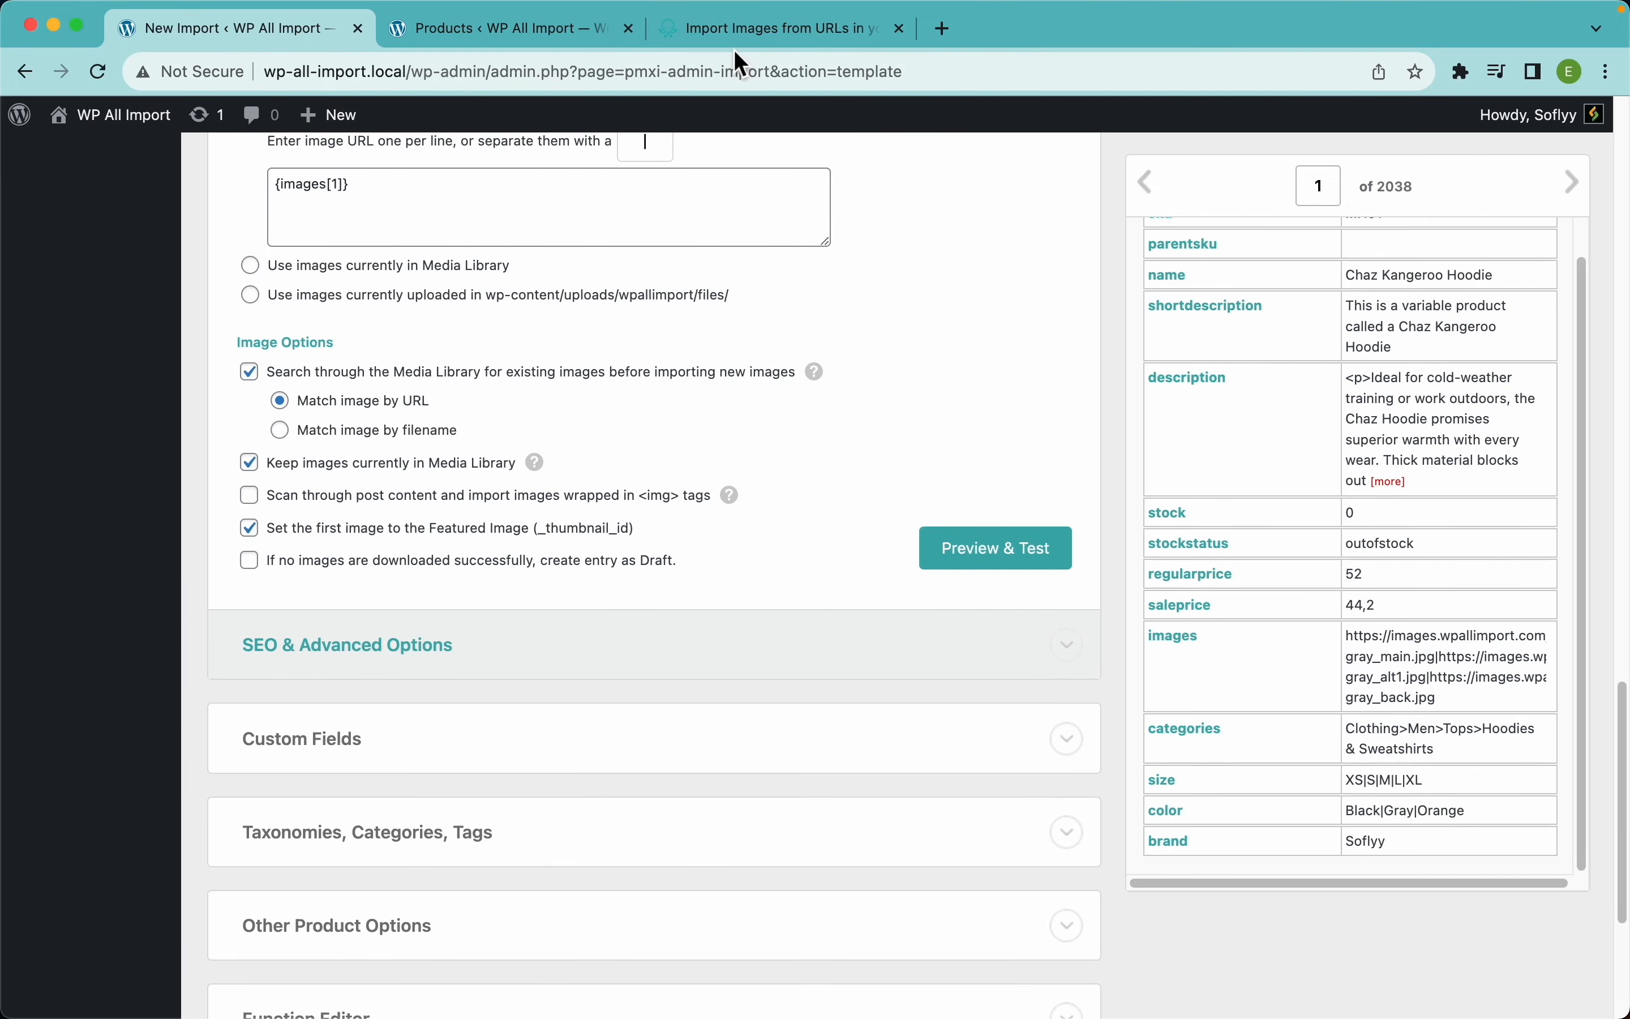
Step: Consult the documentation page on importing images from URLs and return to the import template
{"action": "left_click", "coordinate": [717, 33]}
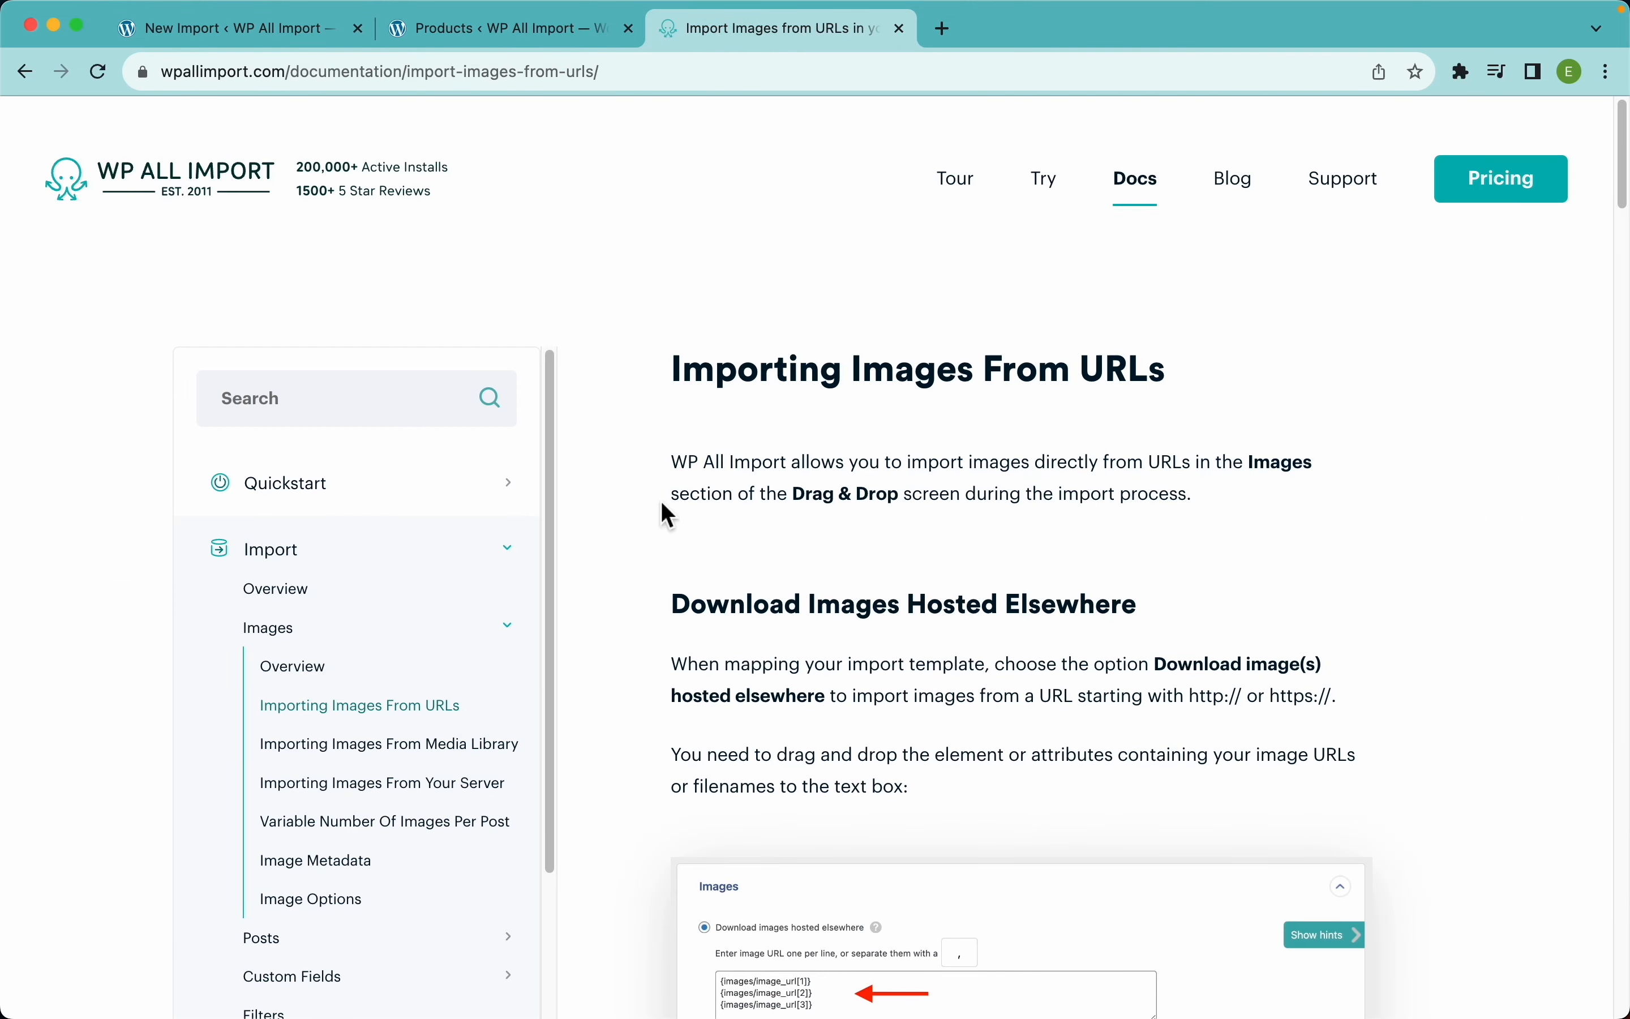
{"action": "scroll", "coordinate": [704, 467], "scroll_direction": "down", "scroll_amount": 5}
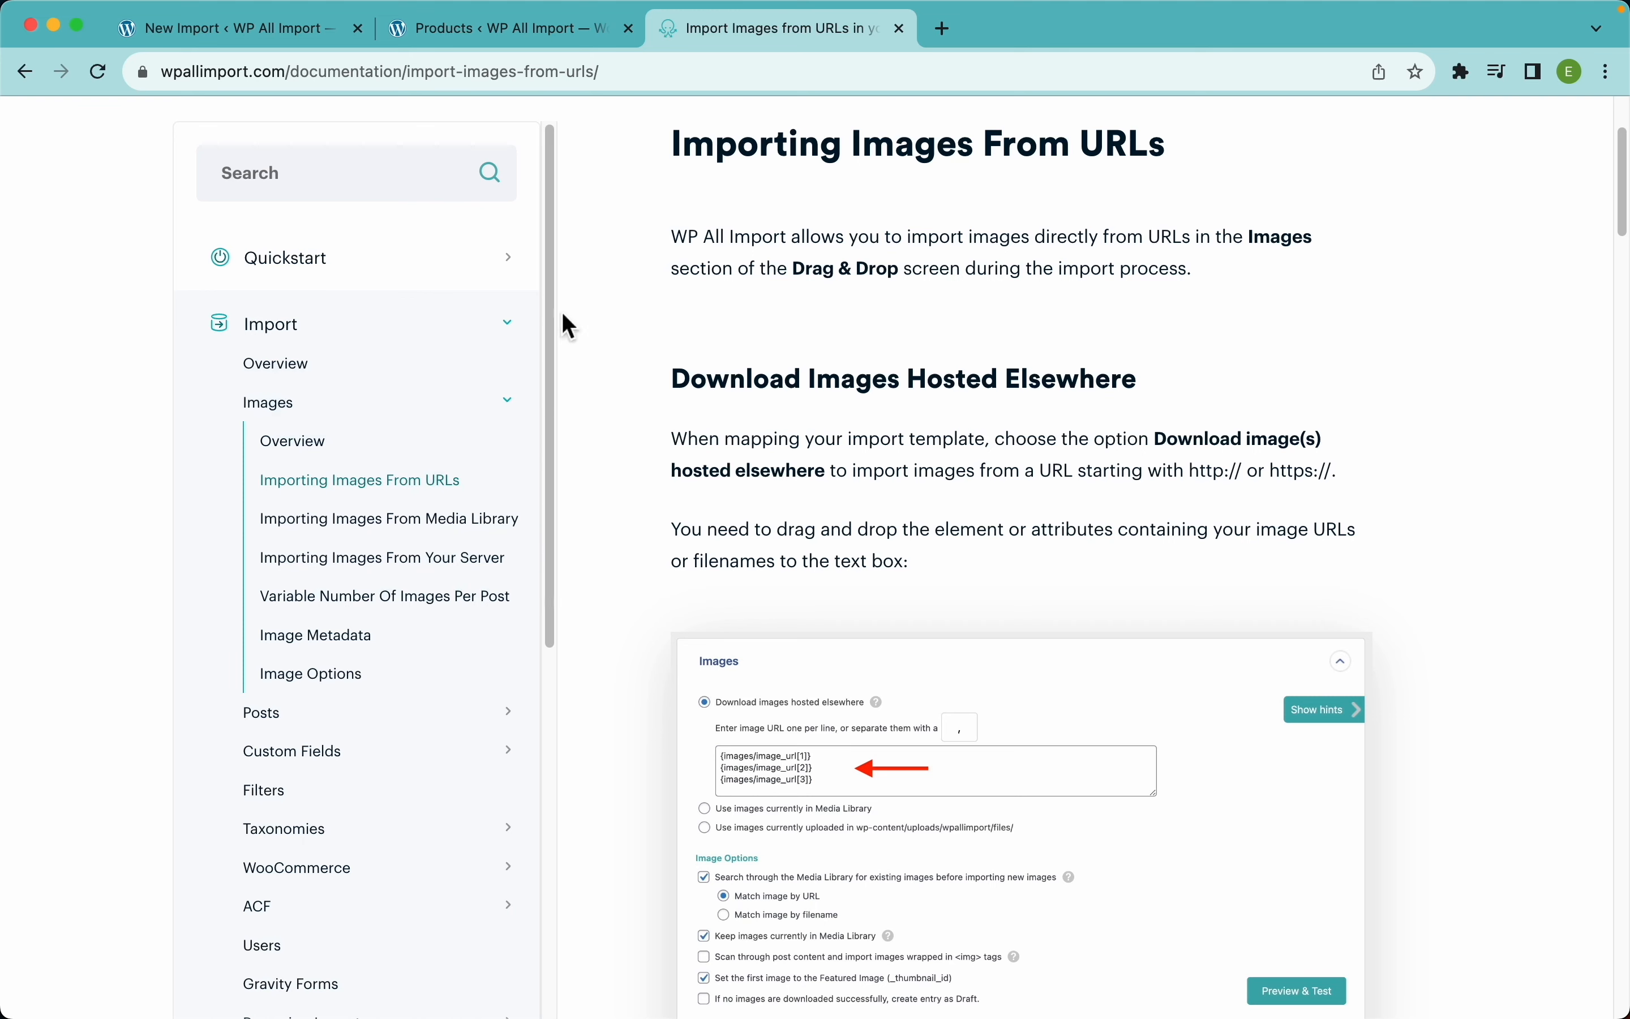
{"action": "left_click", "coordinate": [273, 39]}
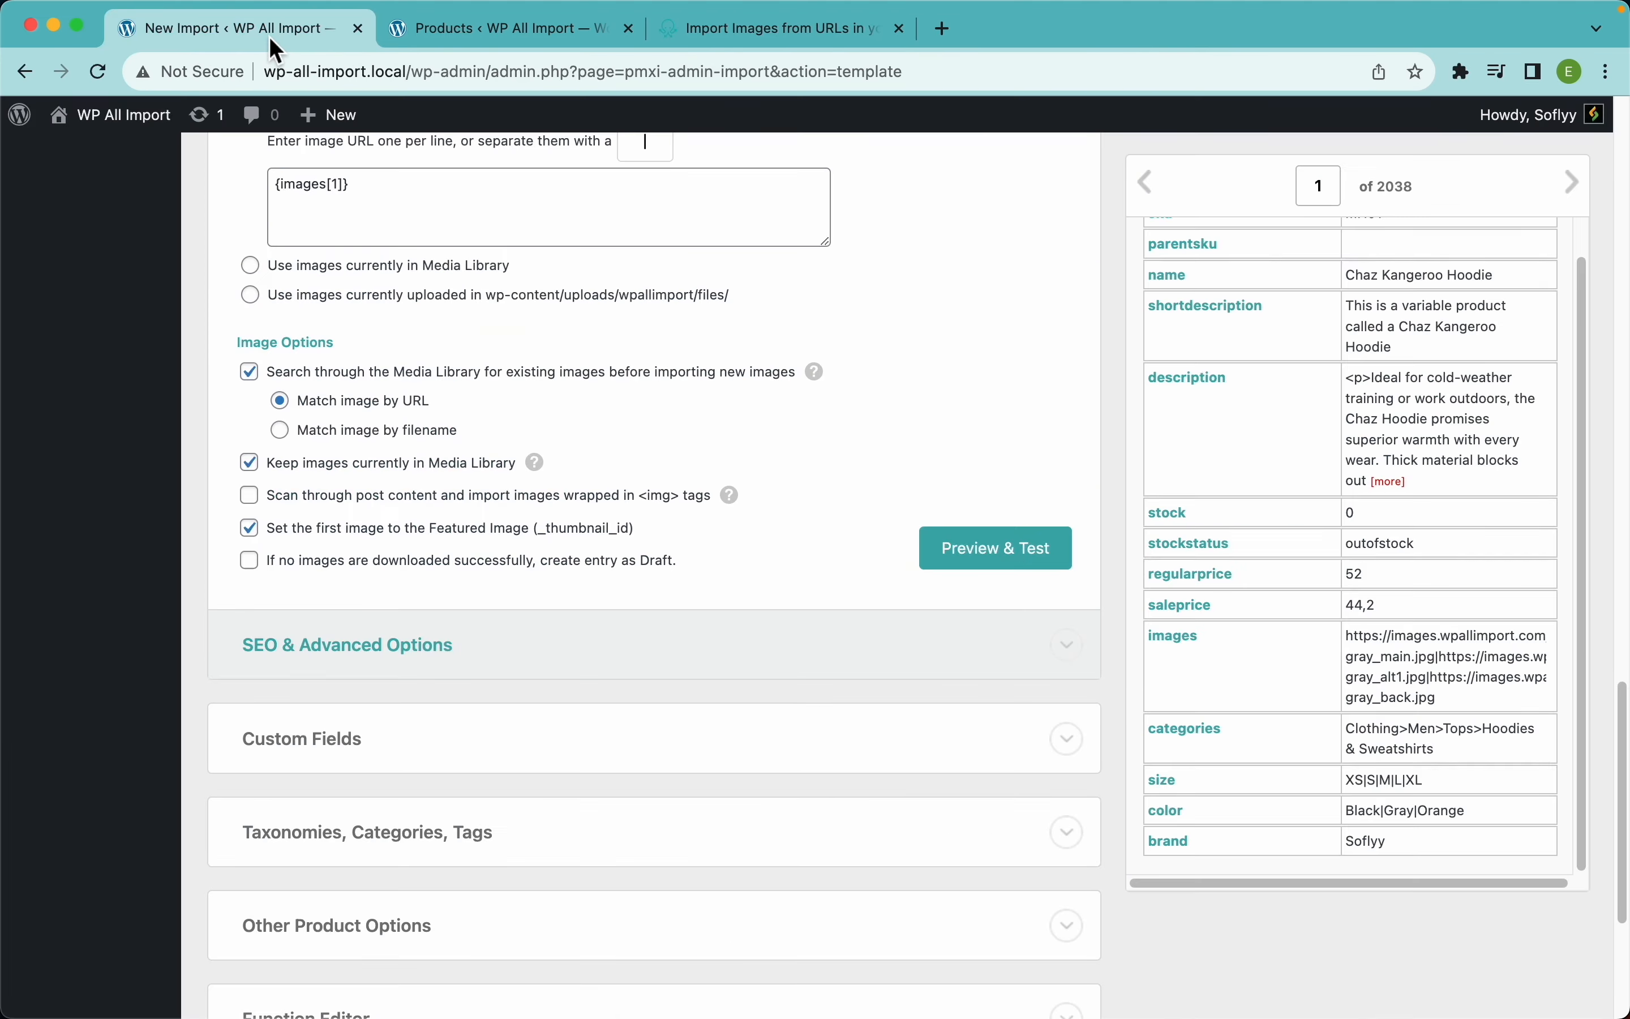
Step: Enable product categories in the taxonomies section as hierarchical, with one file element containing the entire hierarchy
{"action": "scroll", "coordinate": [591, 449], "scroll_direction": "down", "scroll_amount": 5}
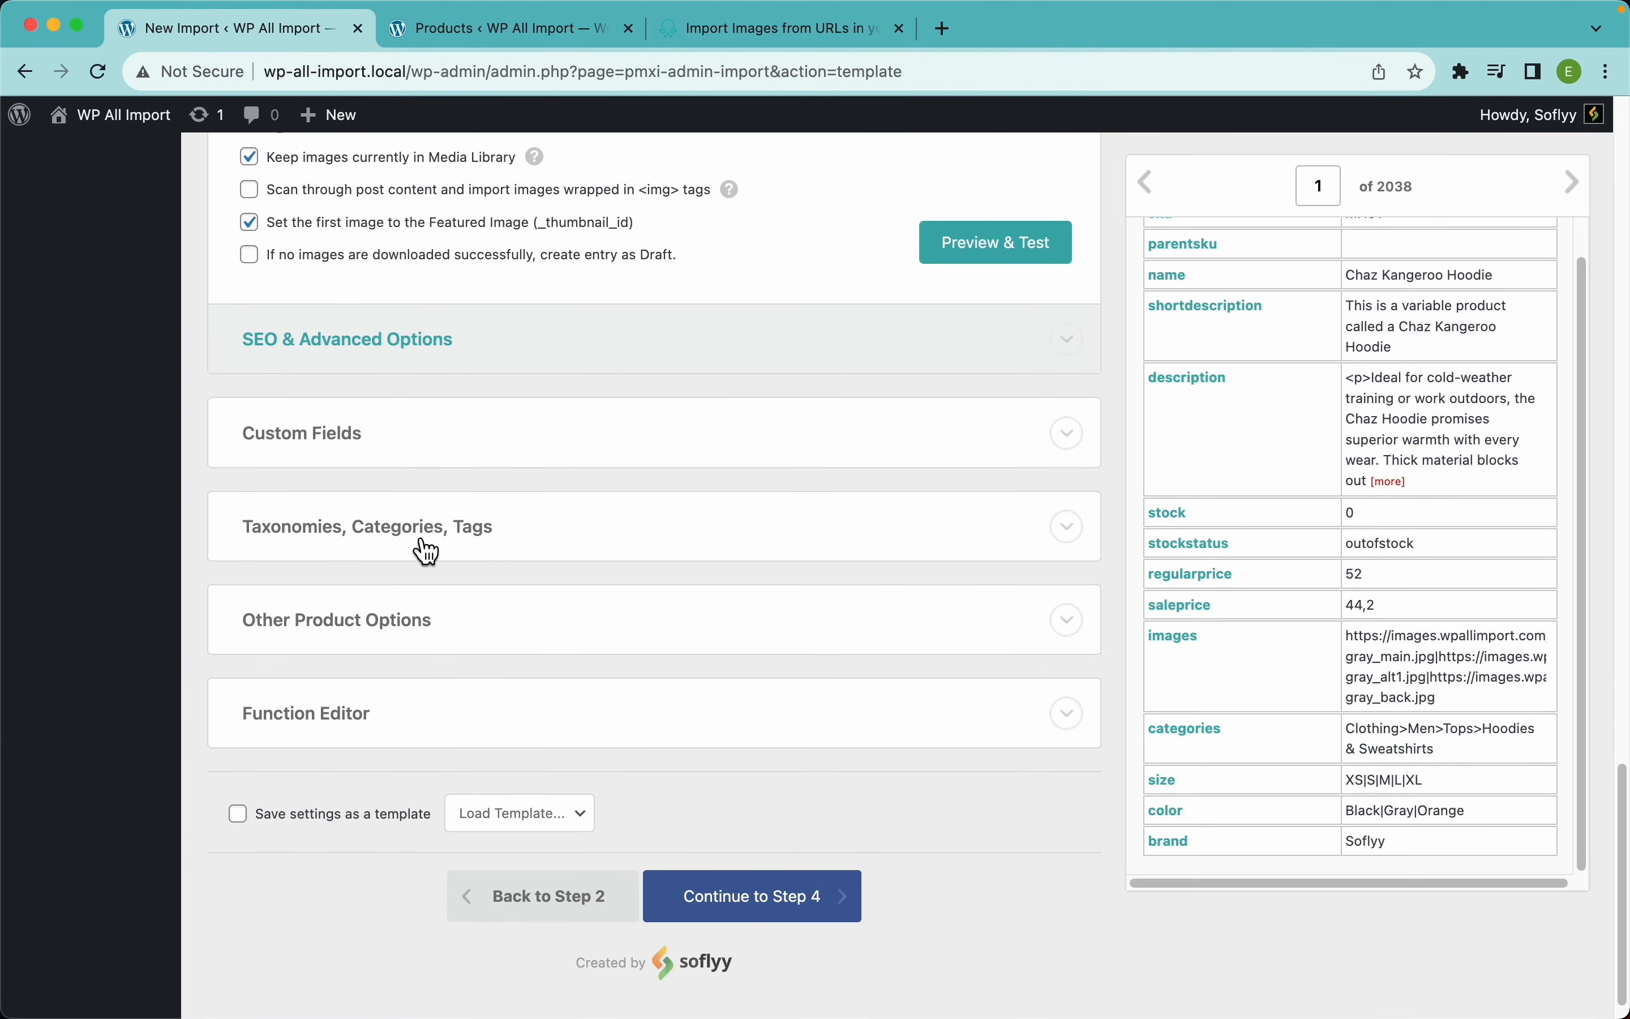
{"action": "left_click", "coordinate": [445, 547]}
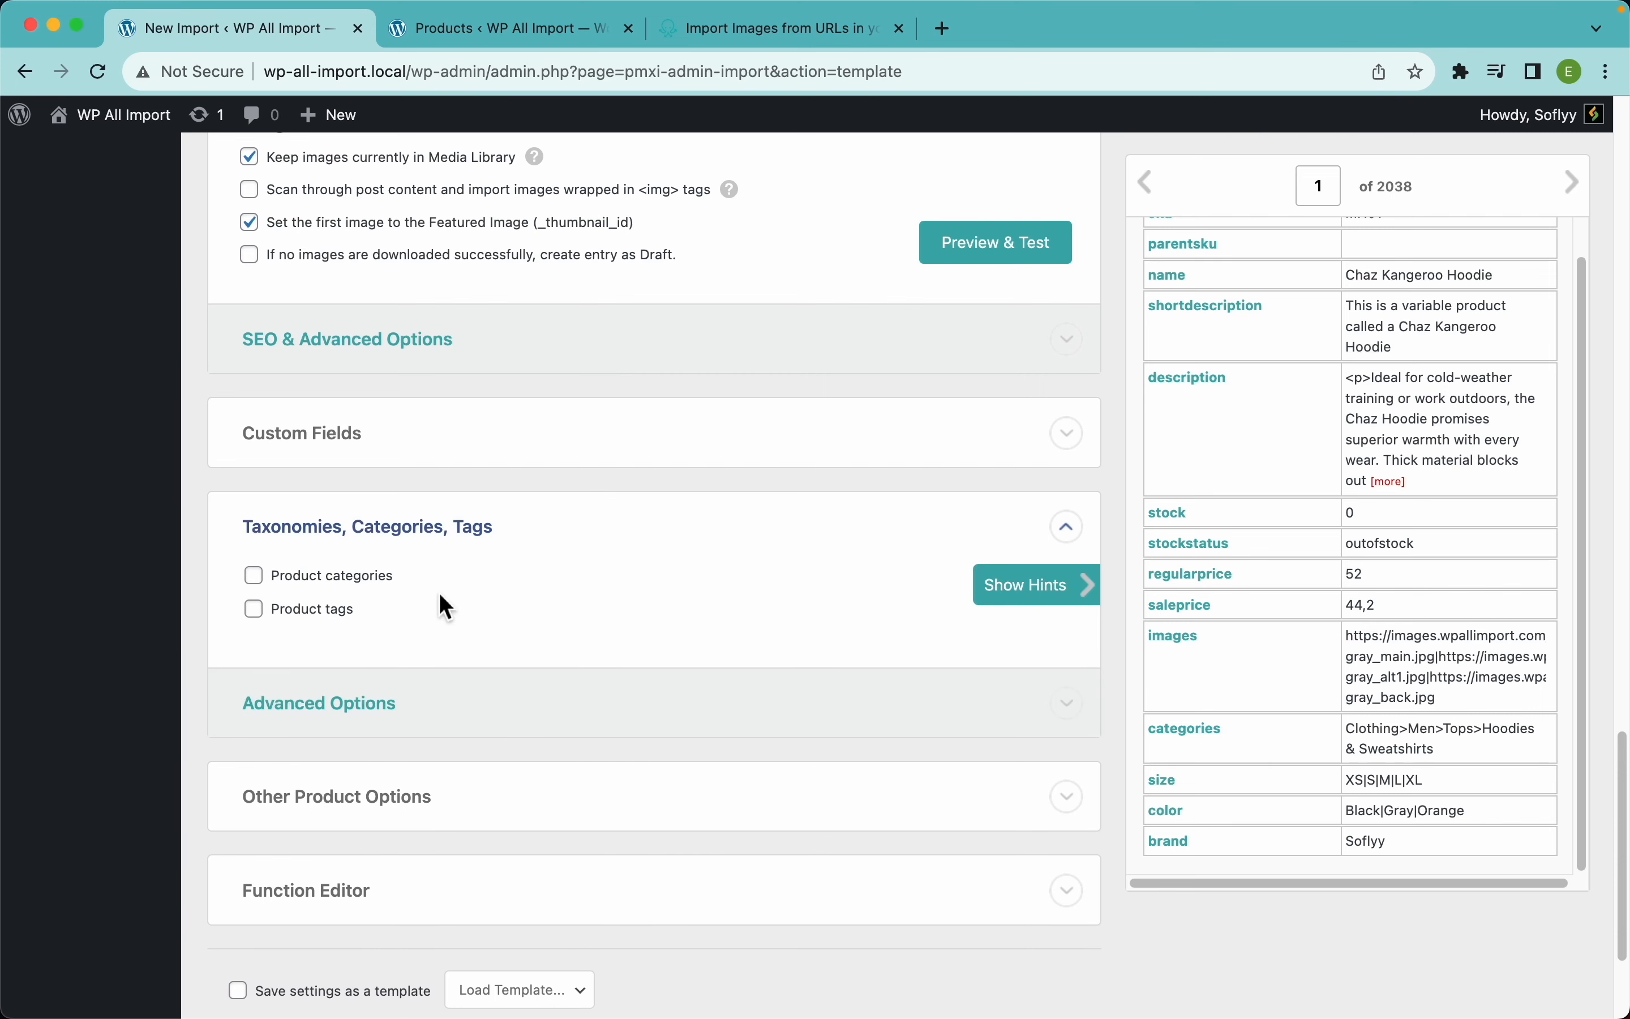
{"action": "left_click", "coordinate": [371, 587]}
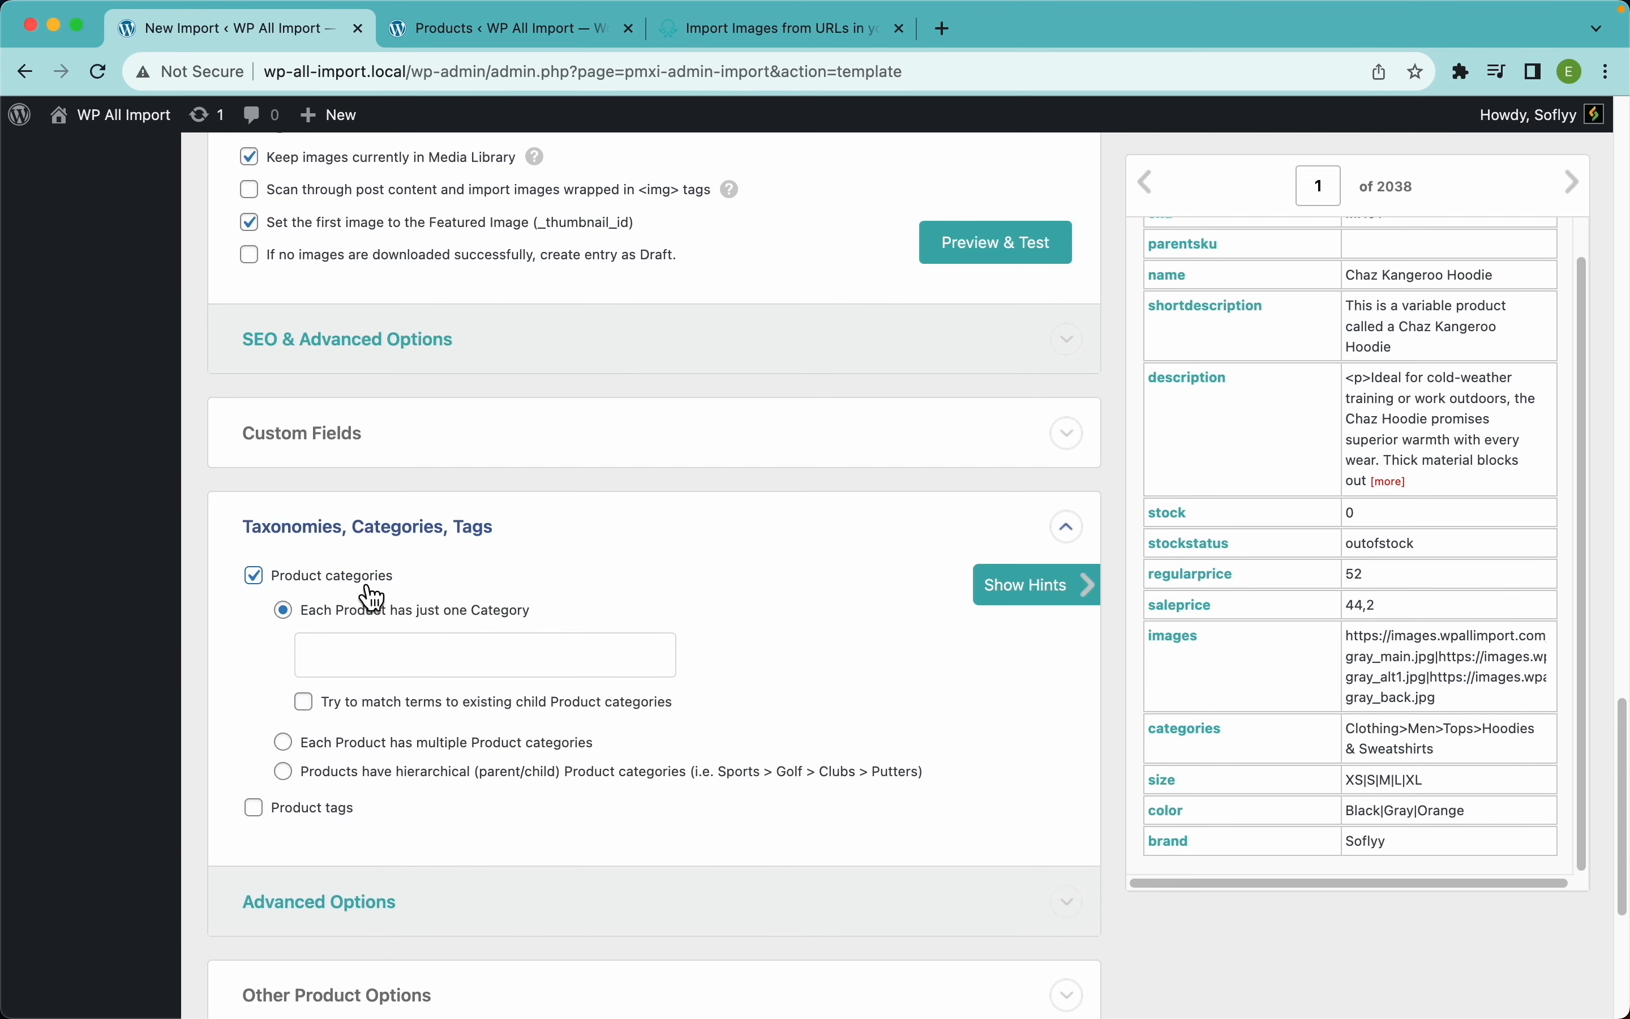
{"action": "scroll", "coordinate": [637, 526], "scroll_direction": "down", "scroll_amount": 3}
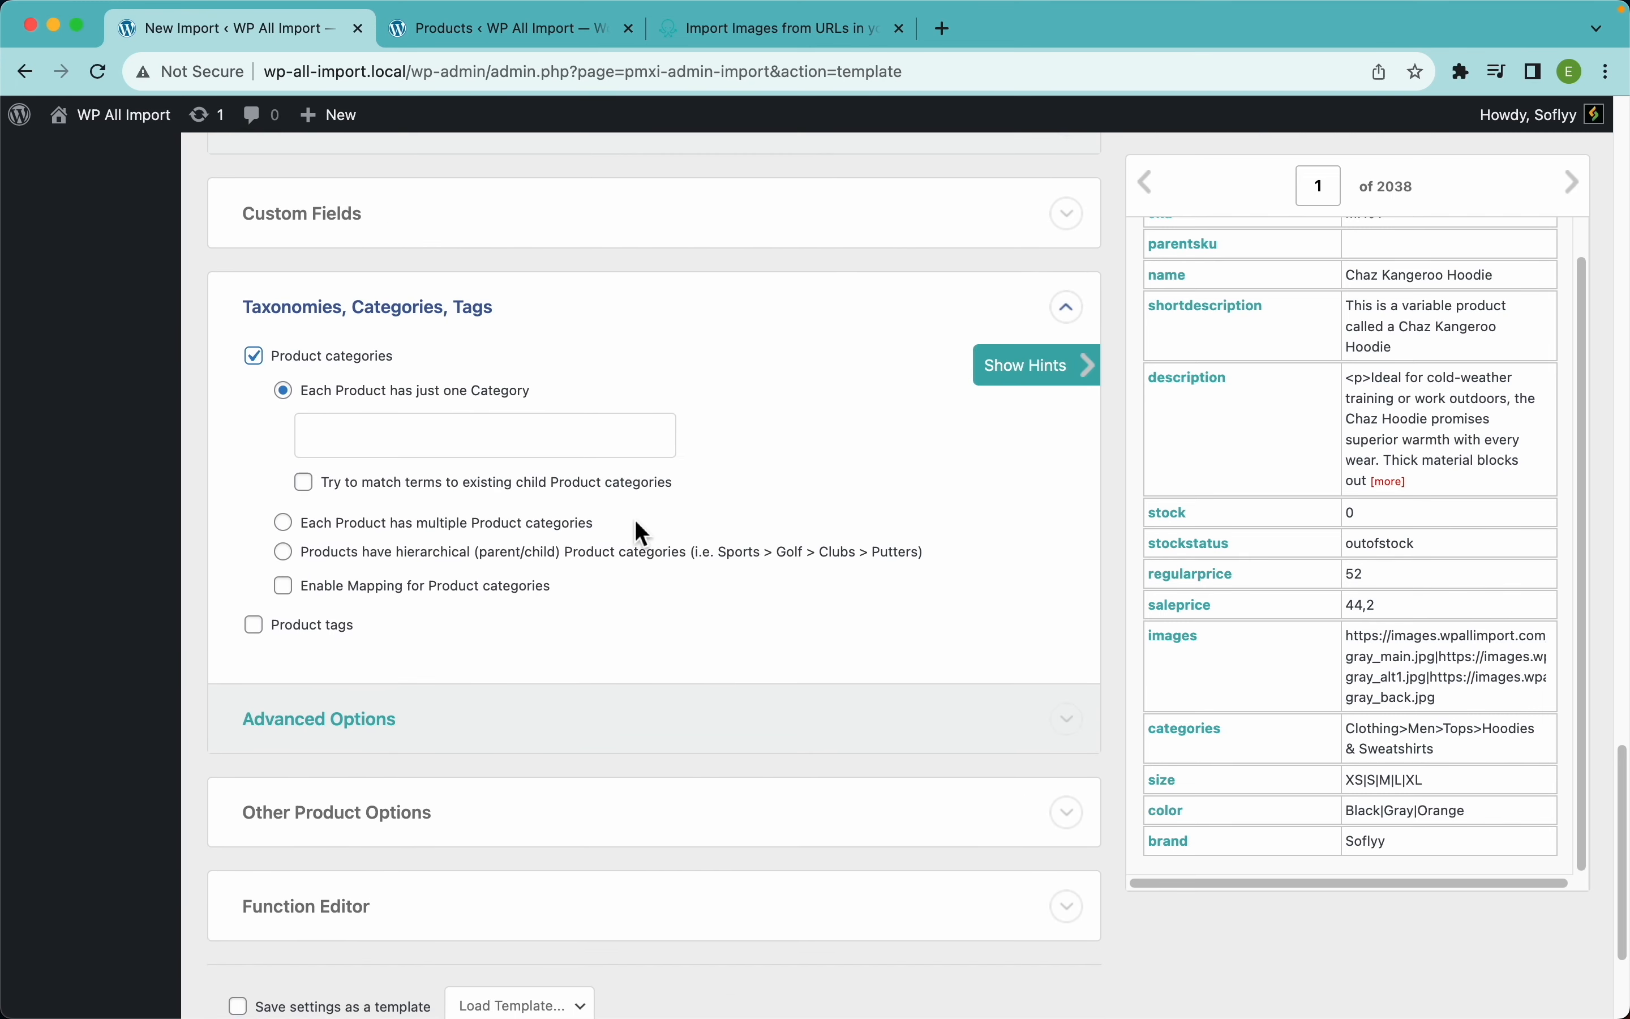
{"action": "left_click", "coordinate": [435, 563]}
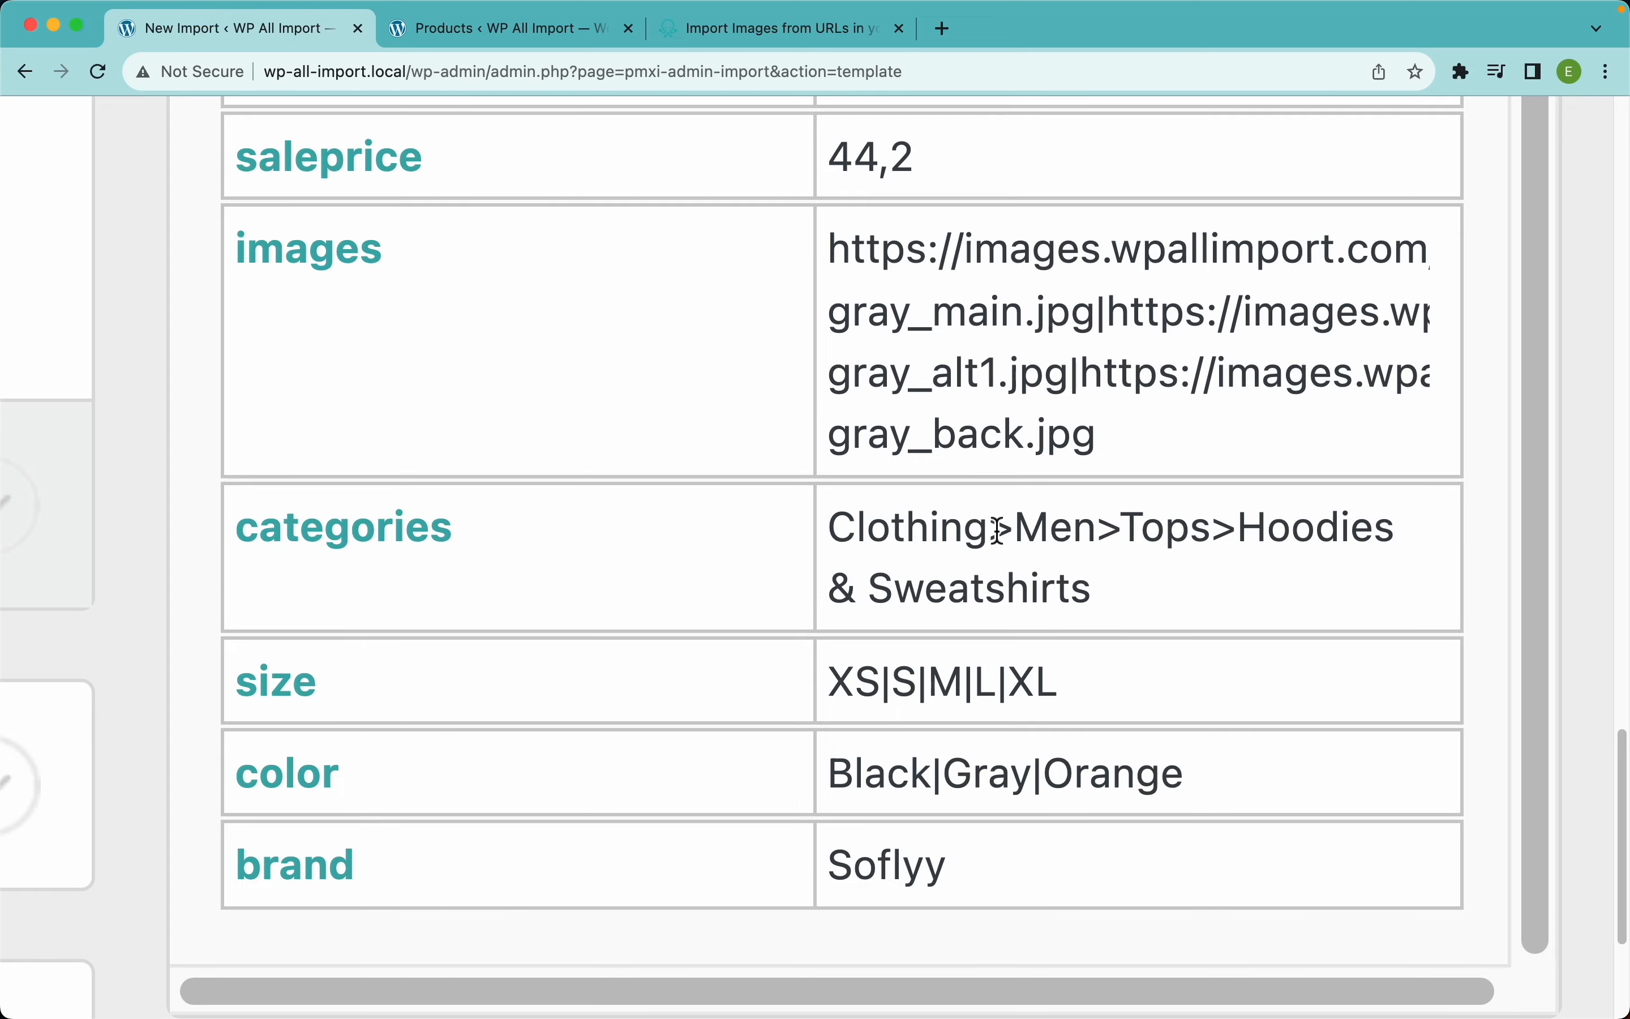
{"action": "double_click", "coordinate": [1002, 531]}
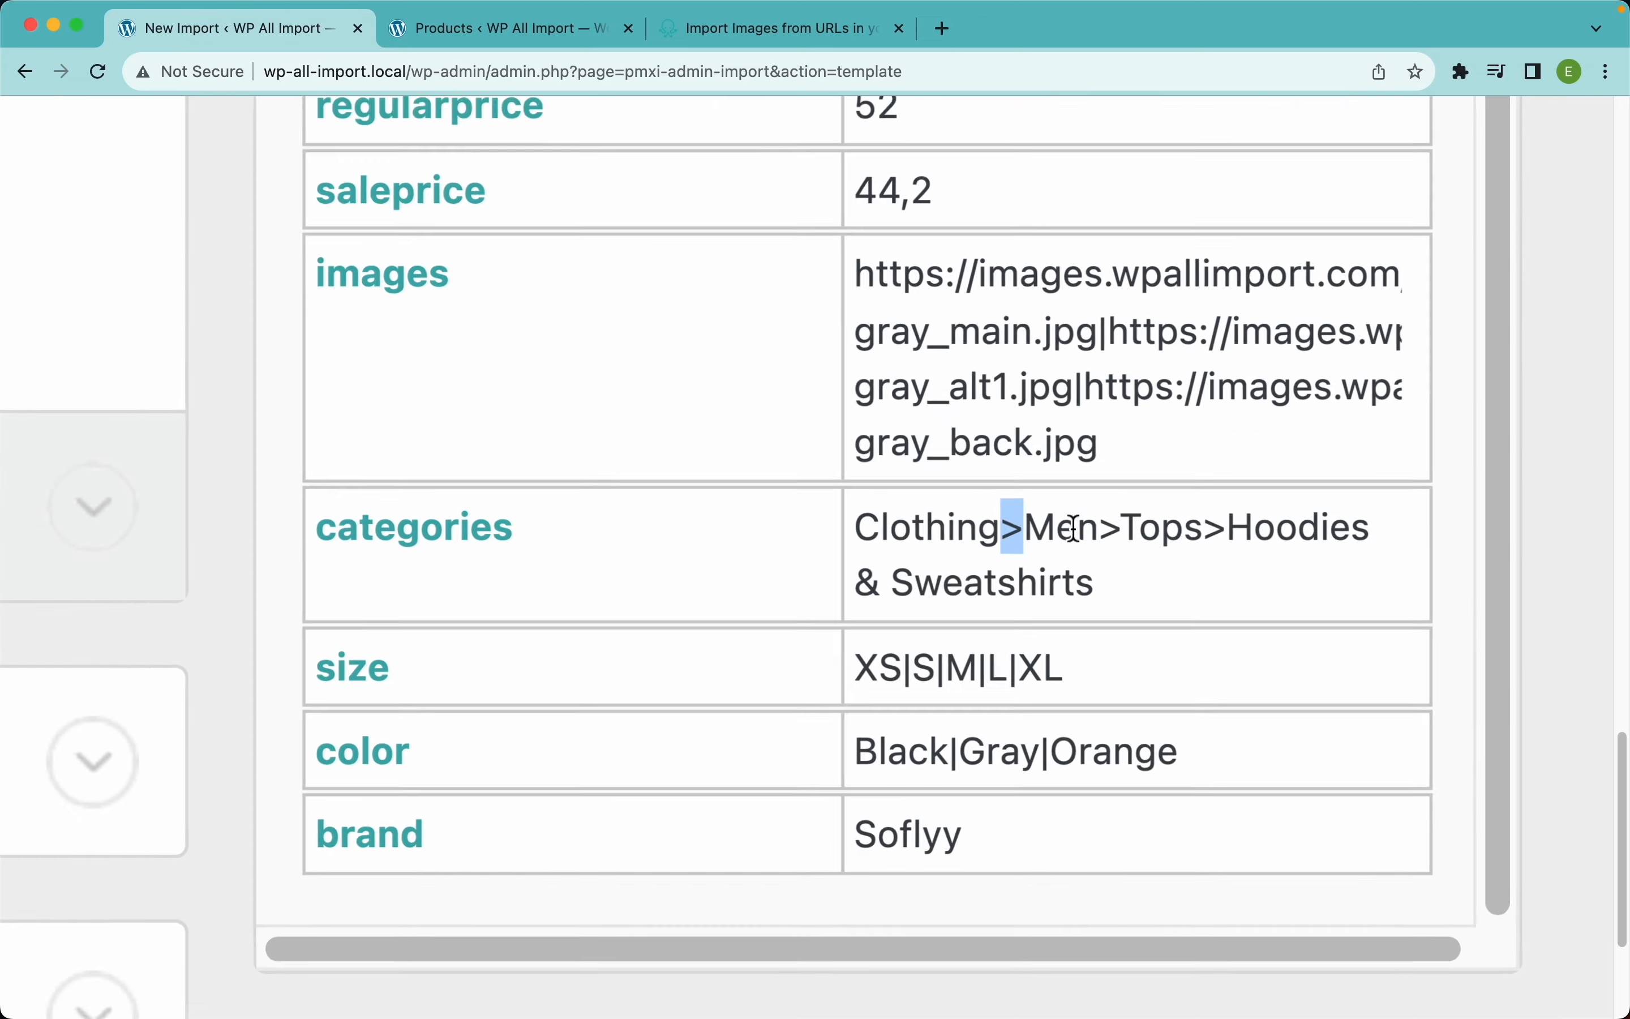
{"action": "scroll", "coordinate": [313, 385], "scroll_direction": "up", "scroll_amount": 2}
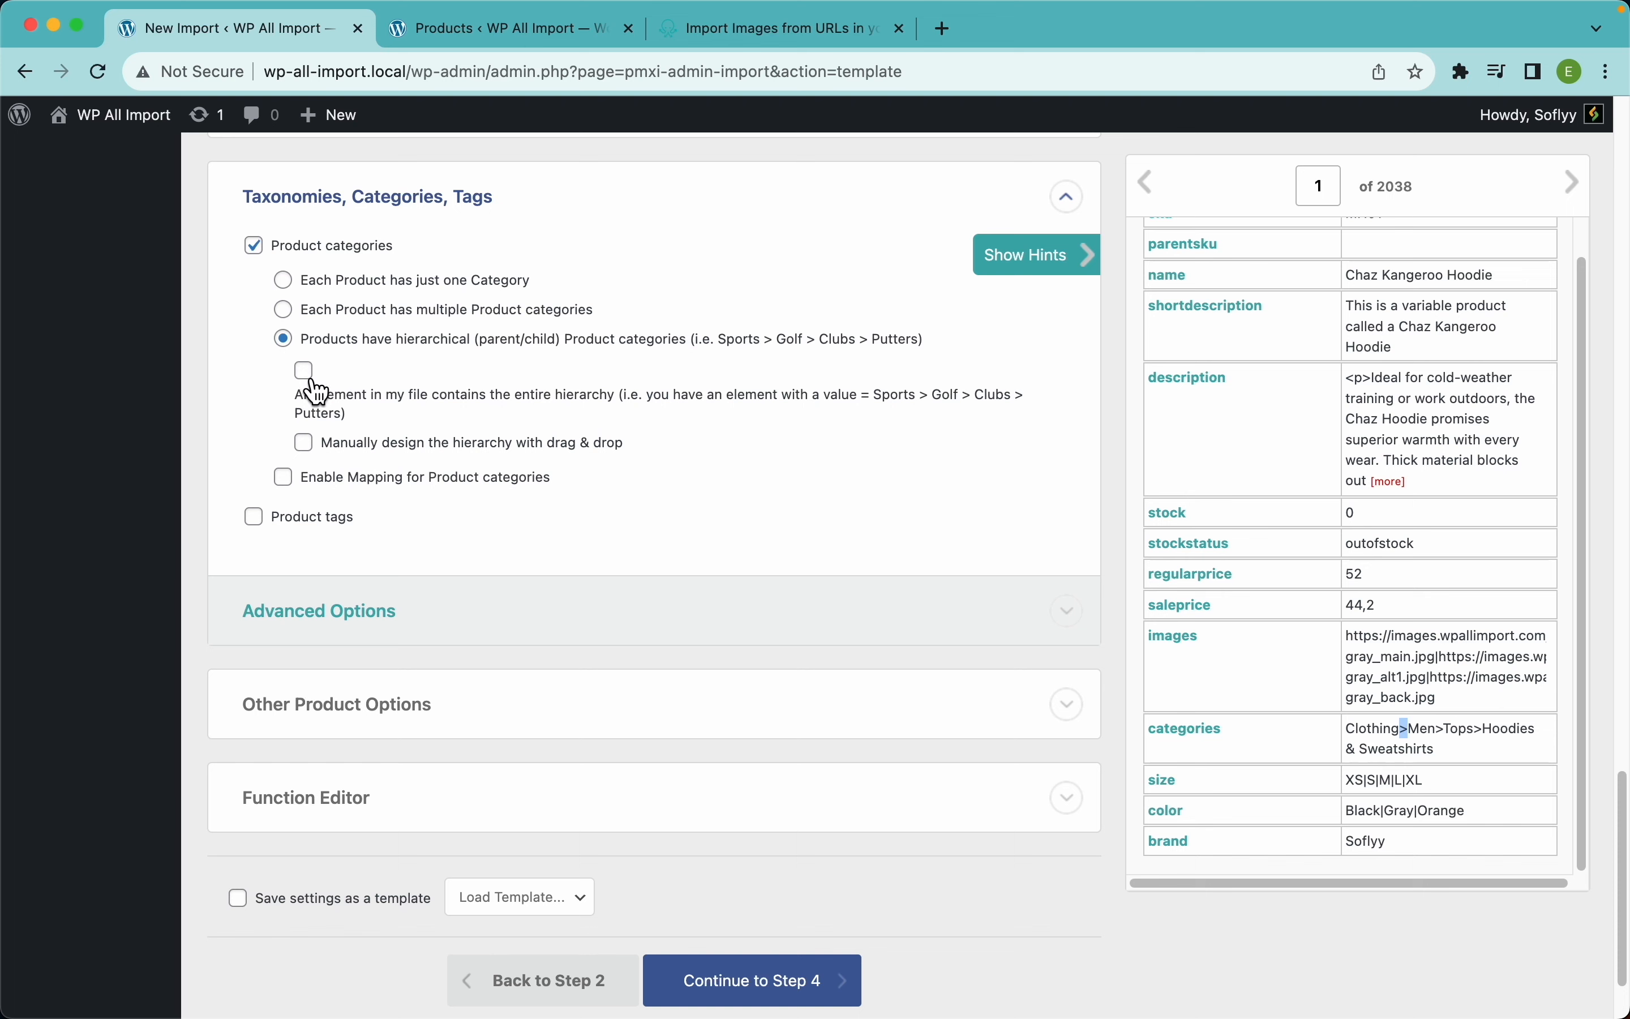
{"action": "left_click", "coordinate": [309, 378]}
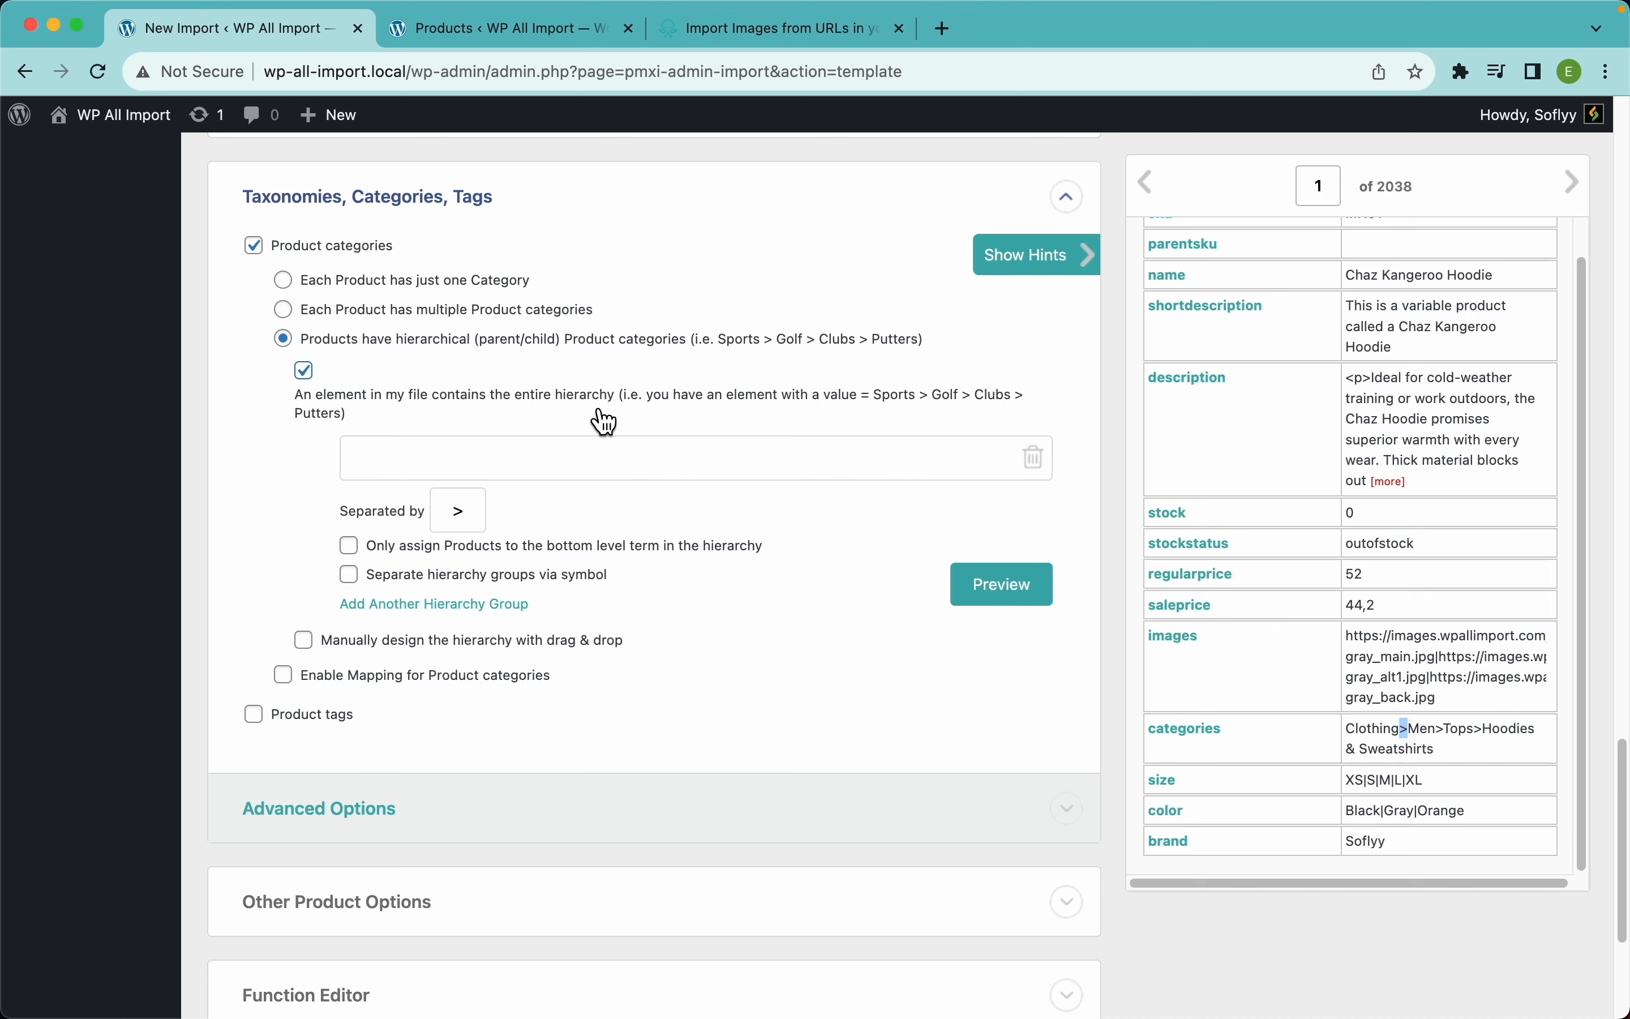
Step: Map the file's categories element, {categories[1]}, to the category hierarchy field, keeping > as the separator
{"action": "double_click", "coordinate": [478, 517]}
{"action": "double_click", "coordinate": [465, 513]}
{"action": "left_click_drag", "start_coordinate": [1190, 753], "coordinate": [873, 455]}
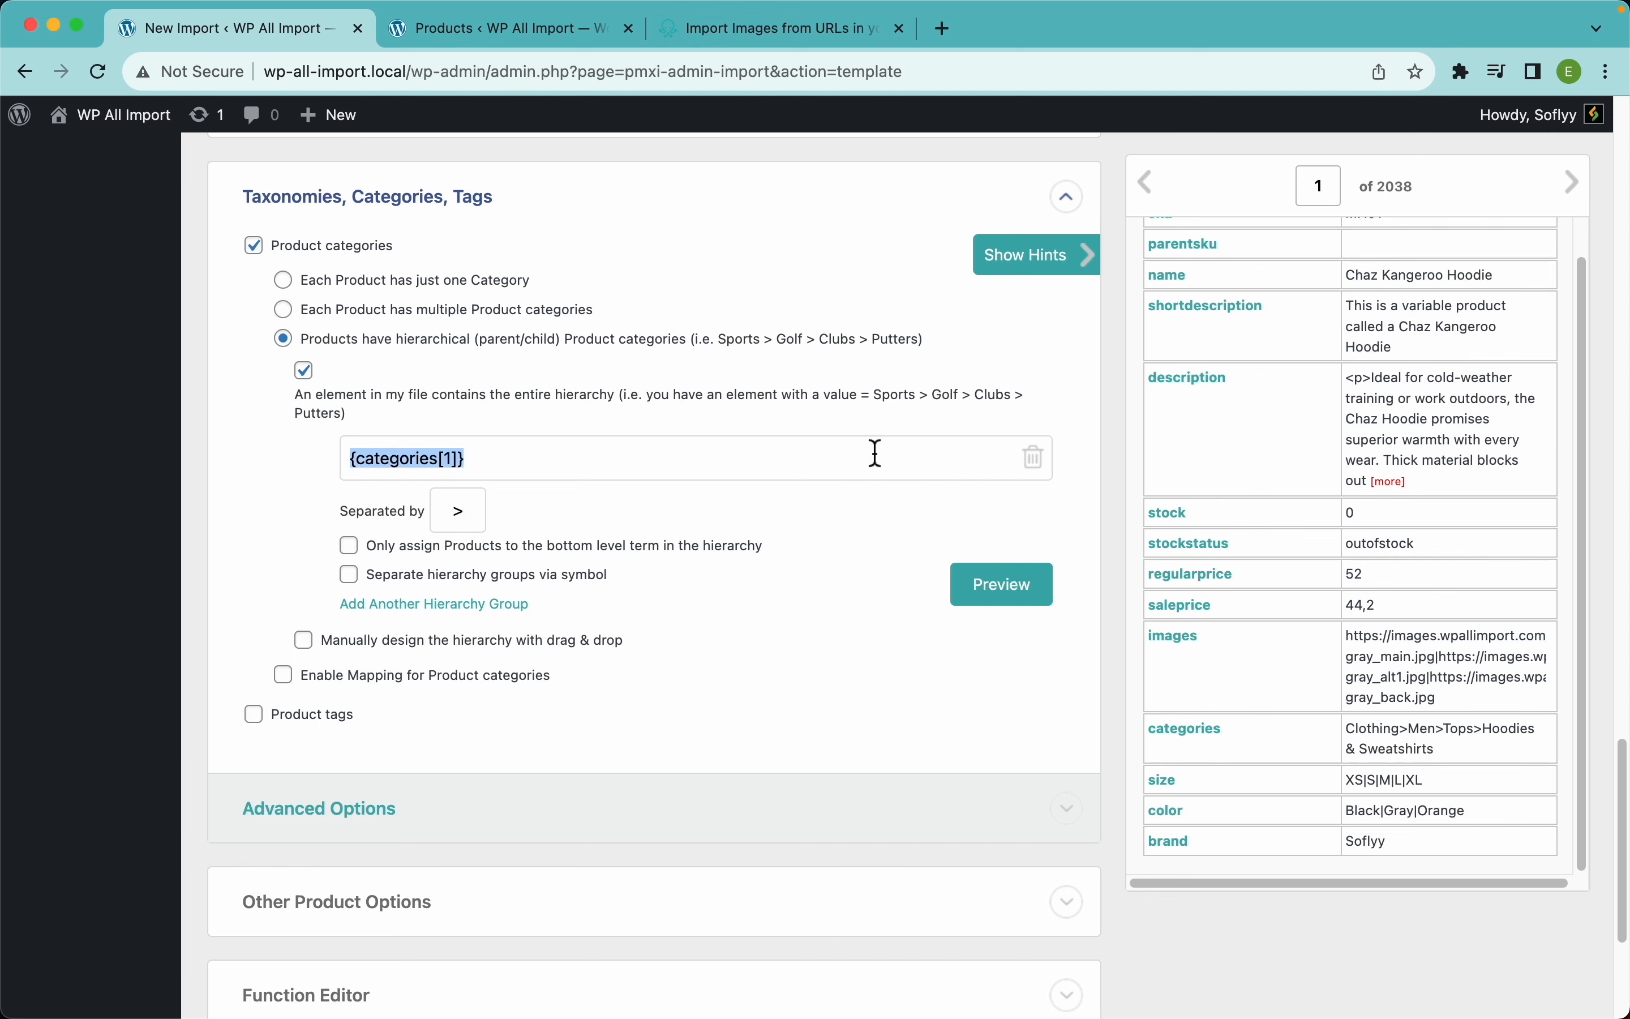
Step: Preview the product category hierarchy for record 1, check its levels and dismiss the preview
{"action": "left_click", "coordinate": [1047, 597]}
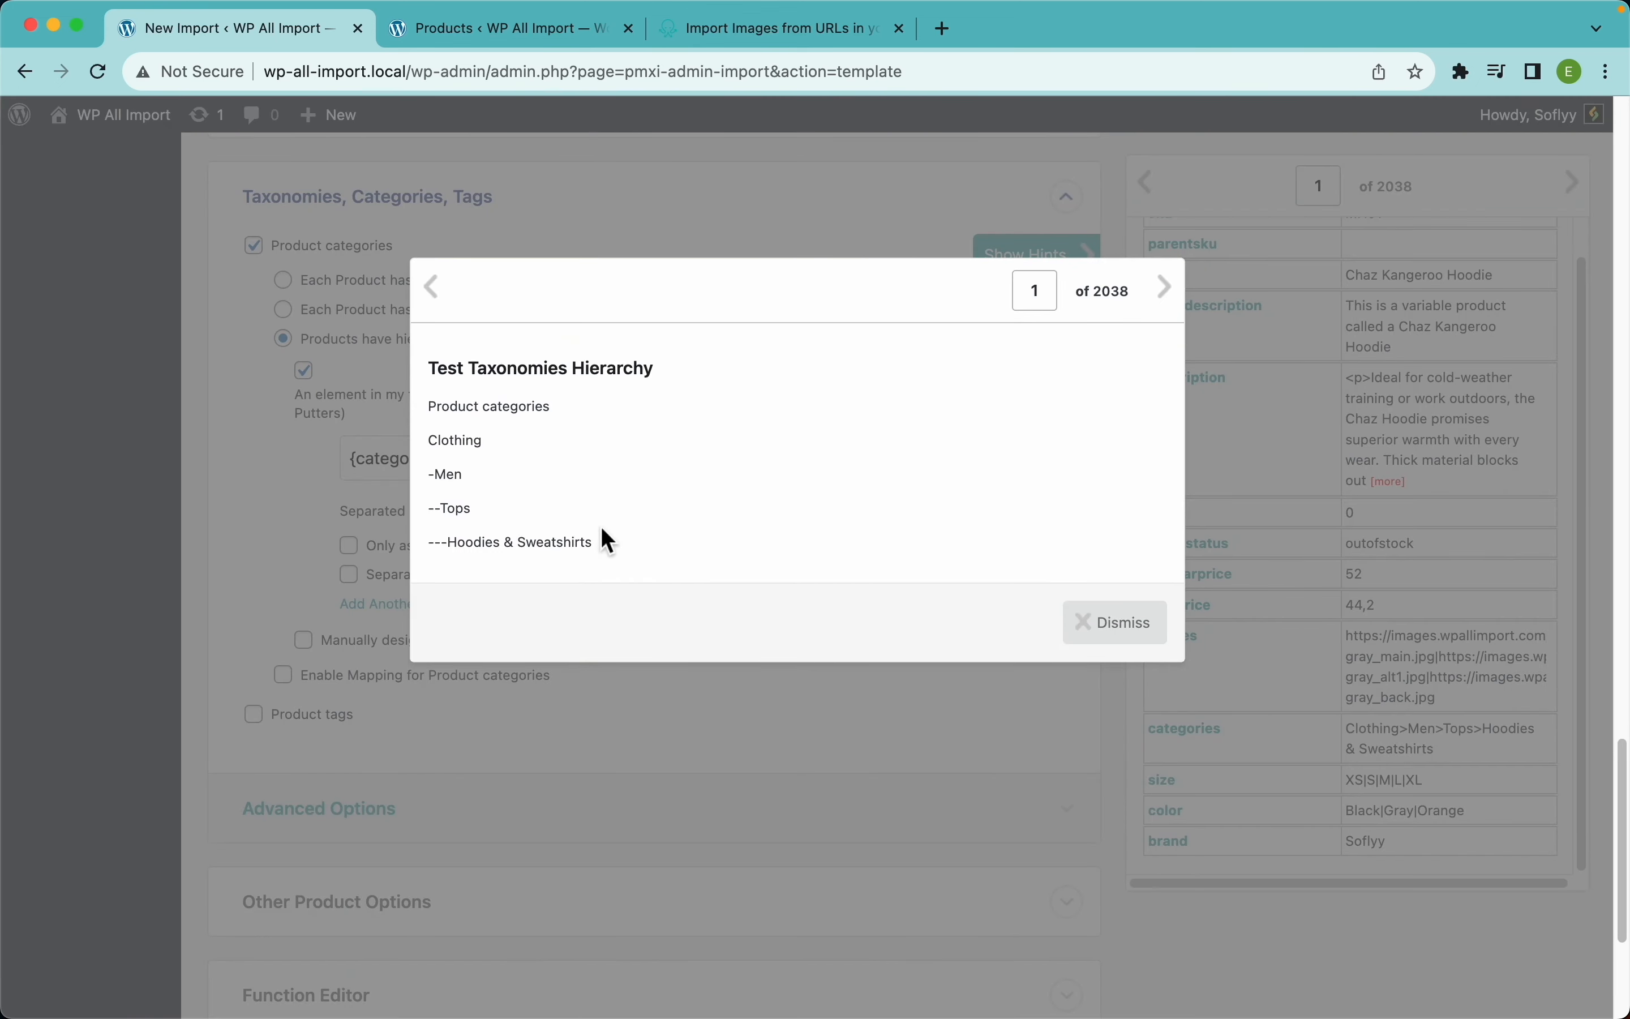
{"action": "left_click_drag", "start_coordinate": [603, 541], "coordinate": [435, 428]}
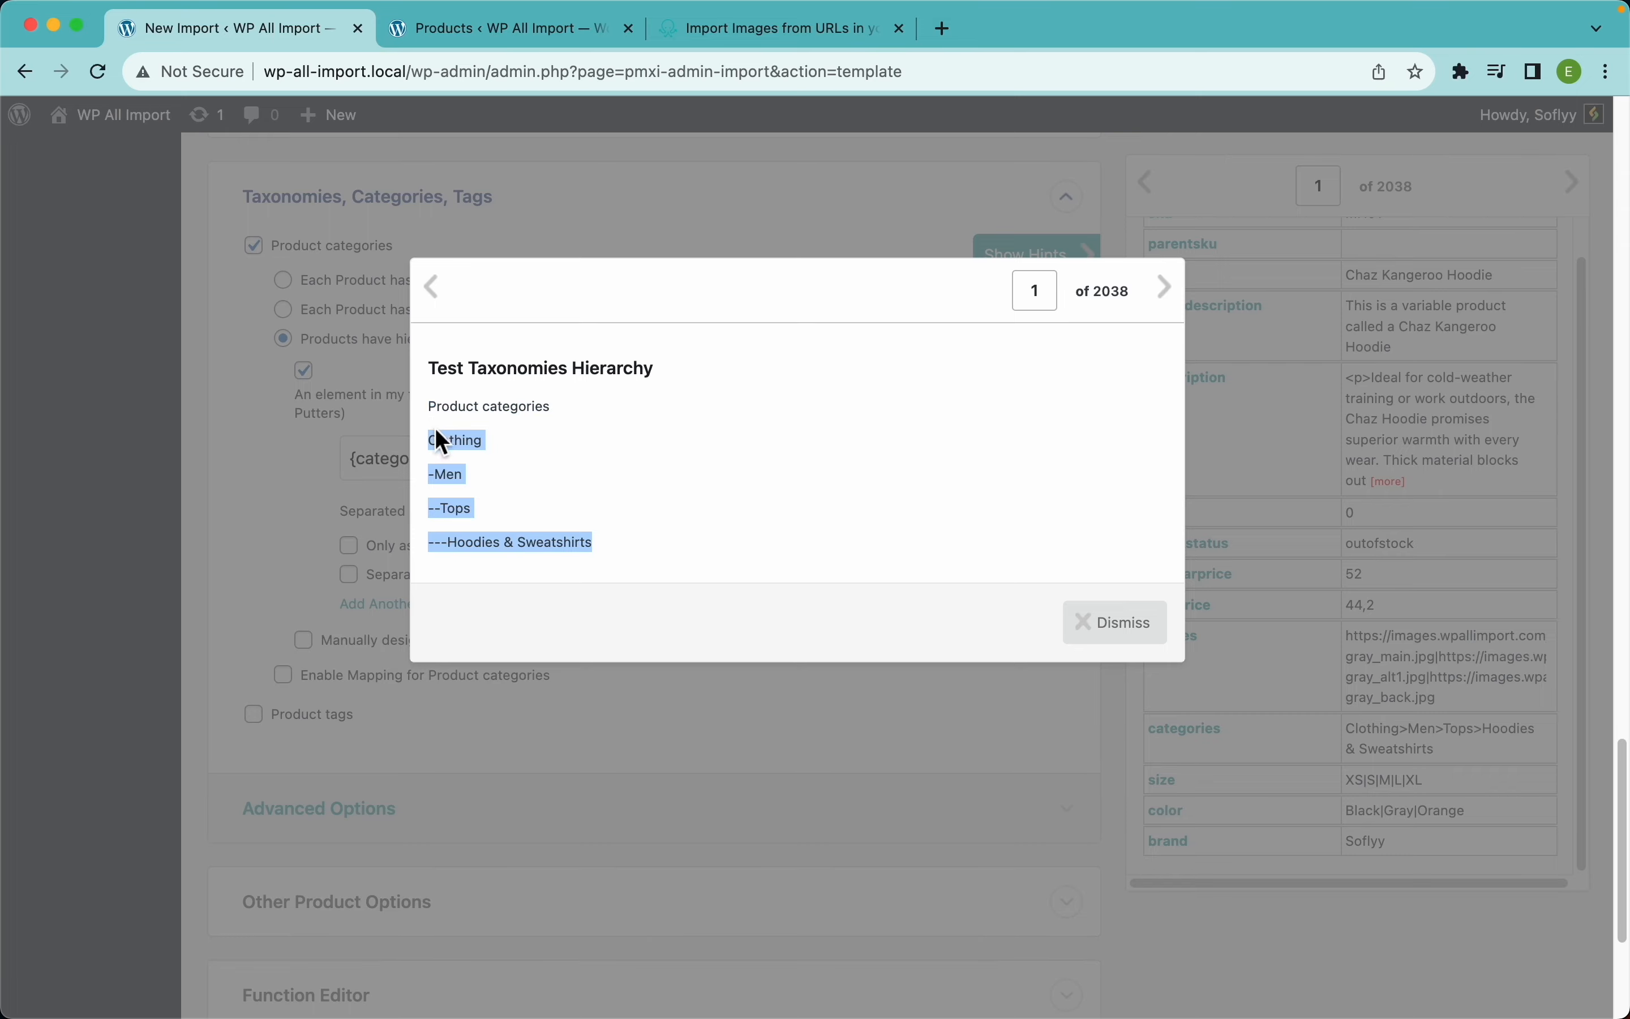
{"action": "left_click", "coordinate": [525, 446]}
{"action": "left_click", "coordinate": [1095, 623]}
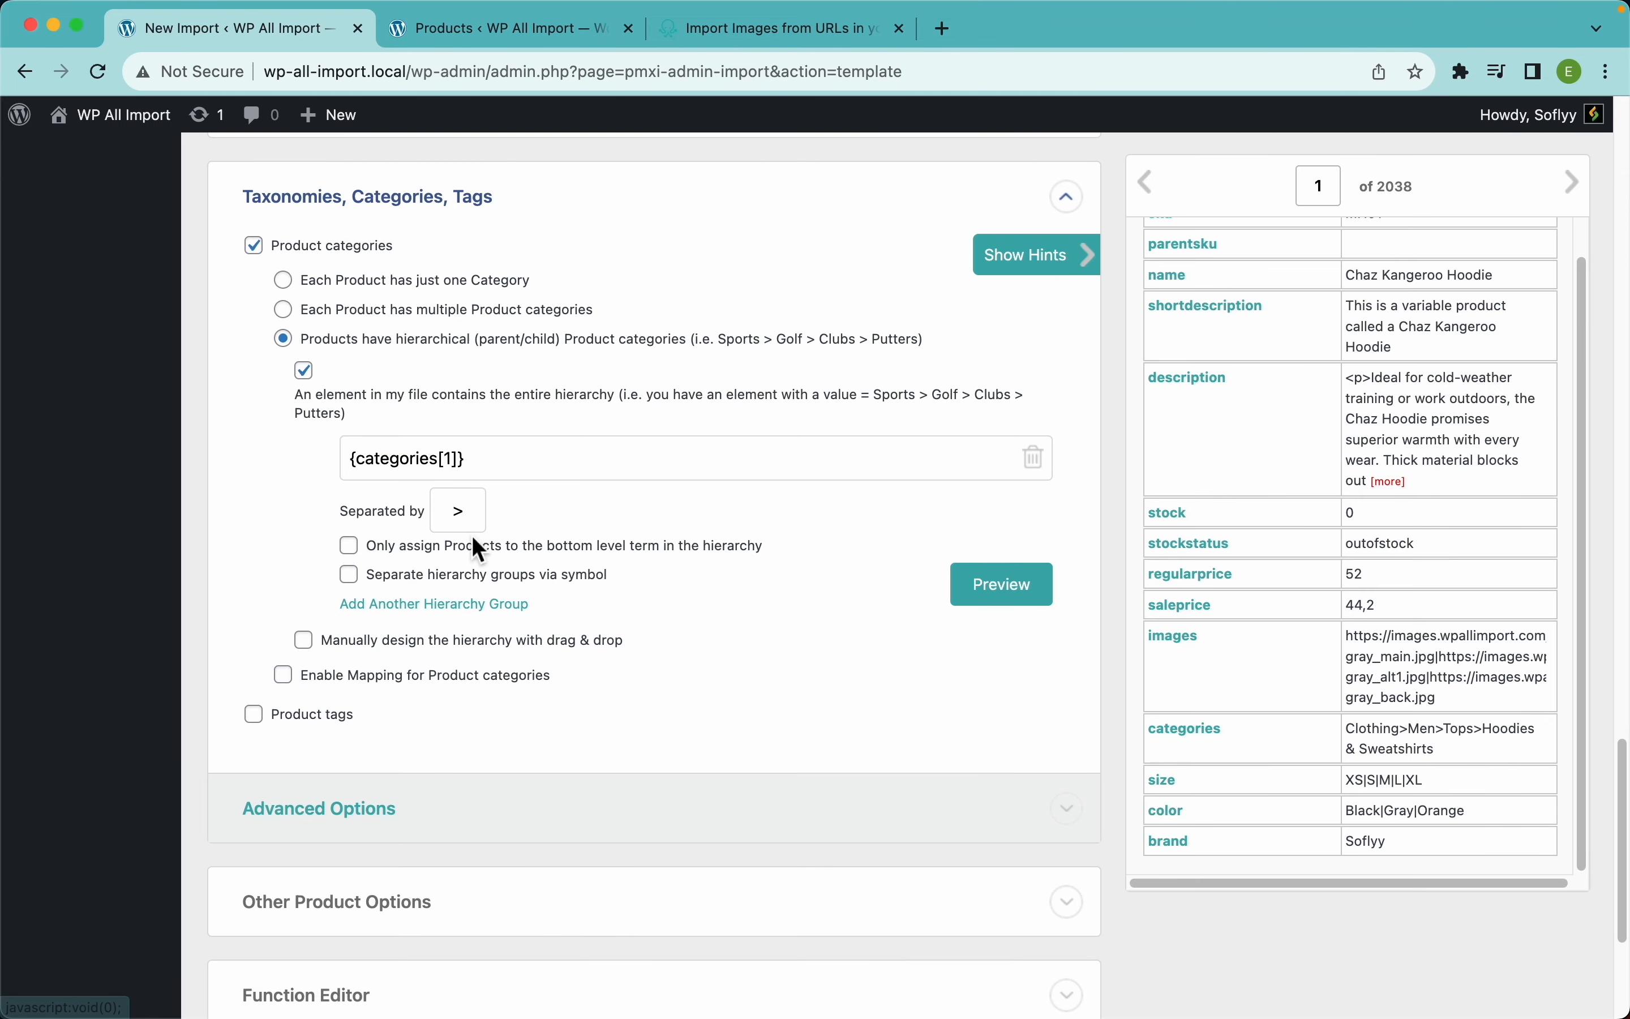
Step: Expand and review the Other Product Options and Function Editor sections of the import template
{"action": "scroll", "coordinate": [472, 535], "scroll_direction": "down", "scroll_amount": 5}
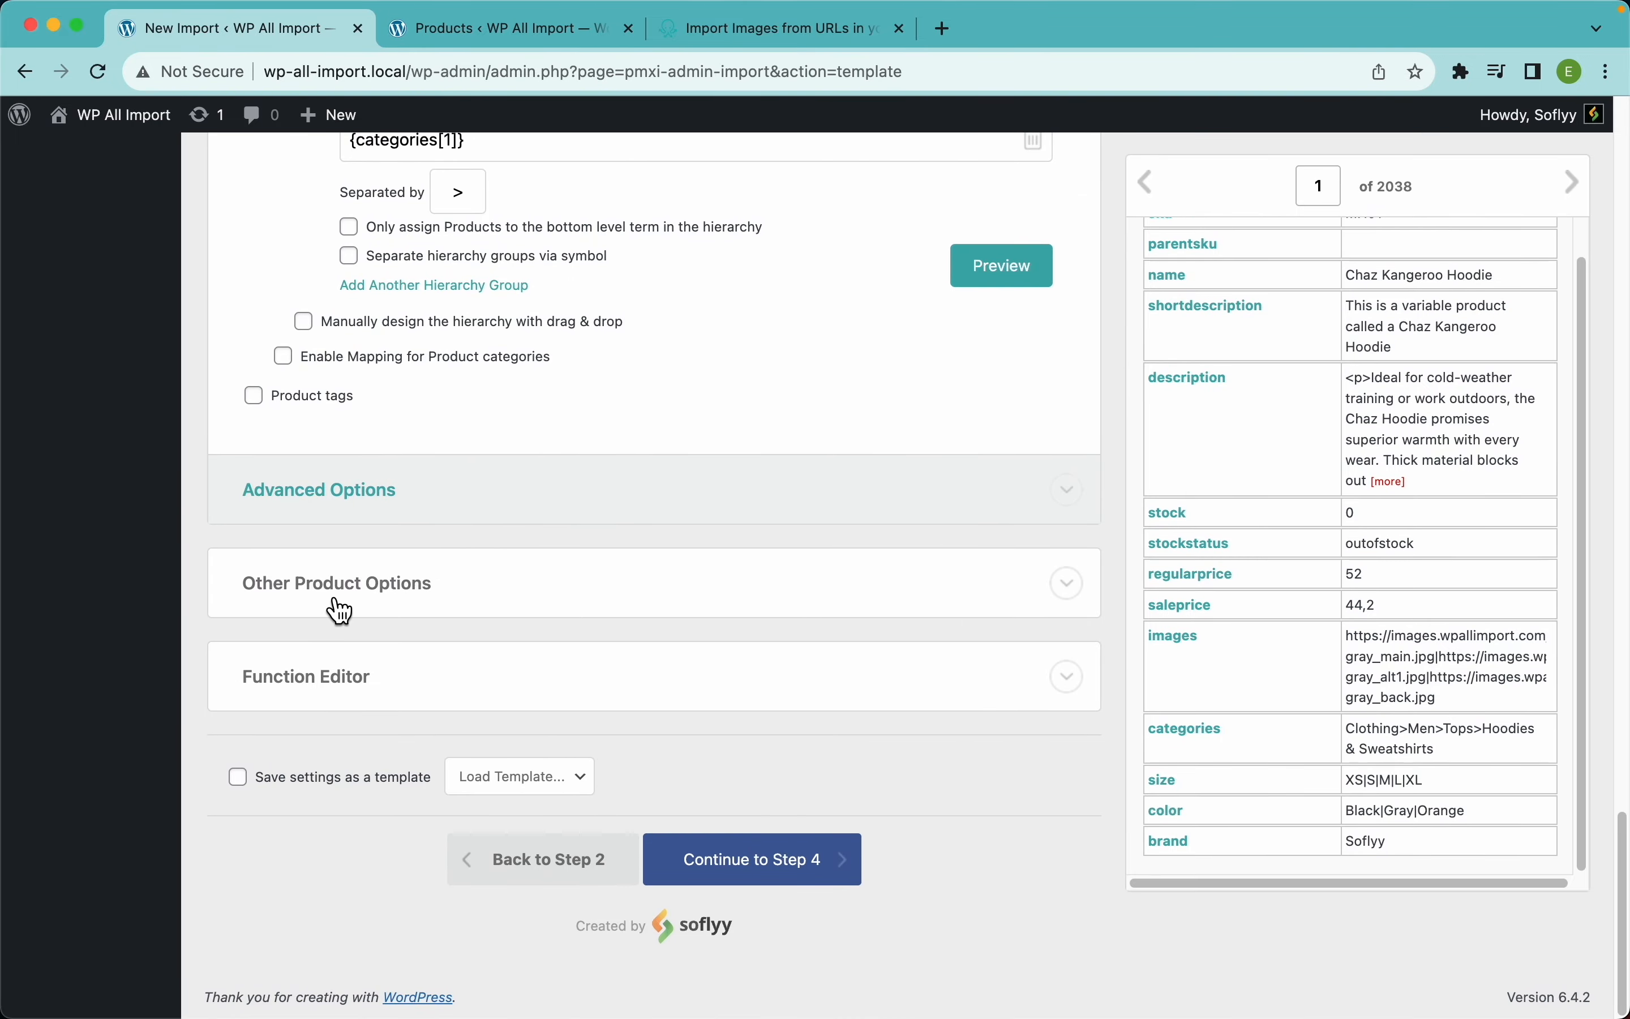
{"action": "left_click", "coordinate": [340, 610]}
{"action": "scroll", "coordinate": [438, 598], "scroll_direction": "down", "scroll_amount": 4}
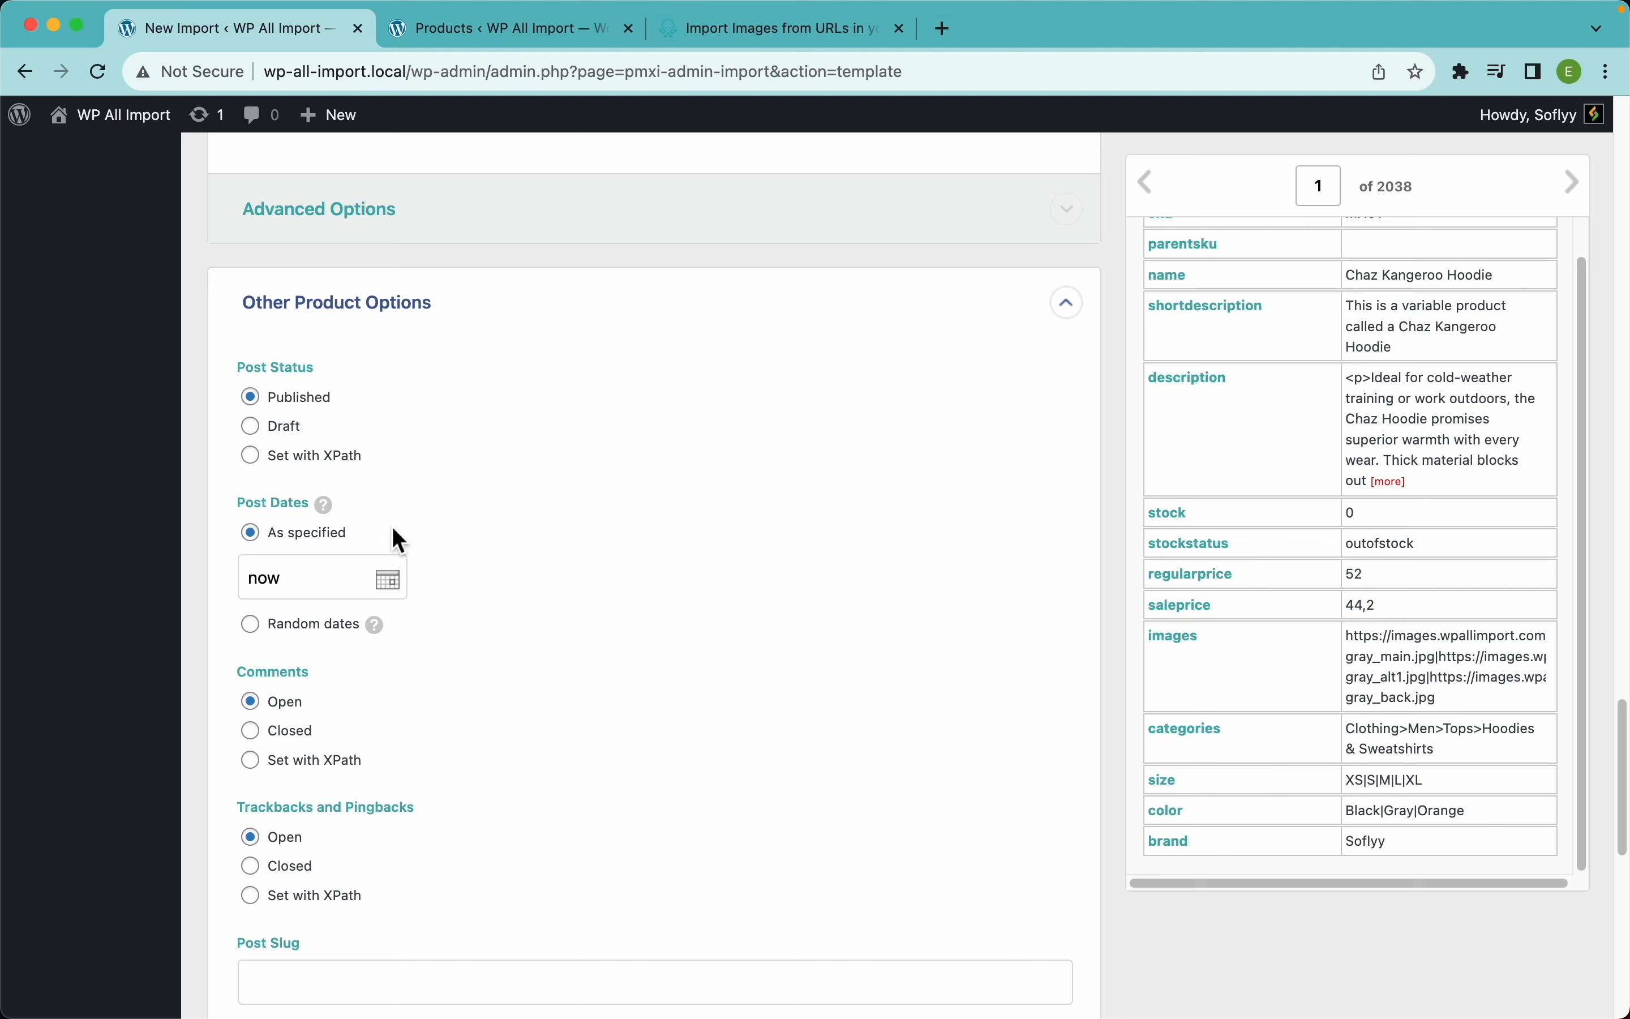
{"action": "scroll", "coordinate": [393, 530], "scroll_direction": "down", "scroll_amount": 10}
{"action": "left_click", "coordinate": [386, 676]}
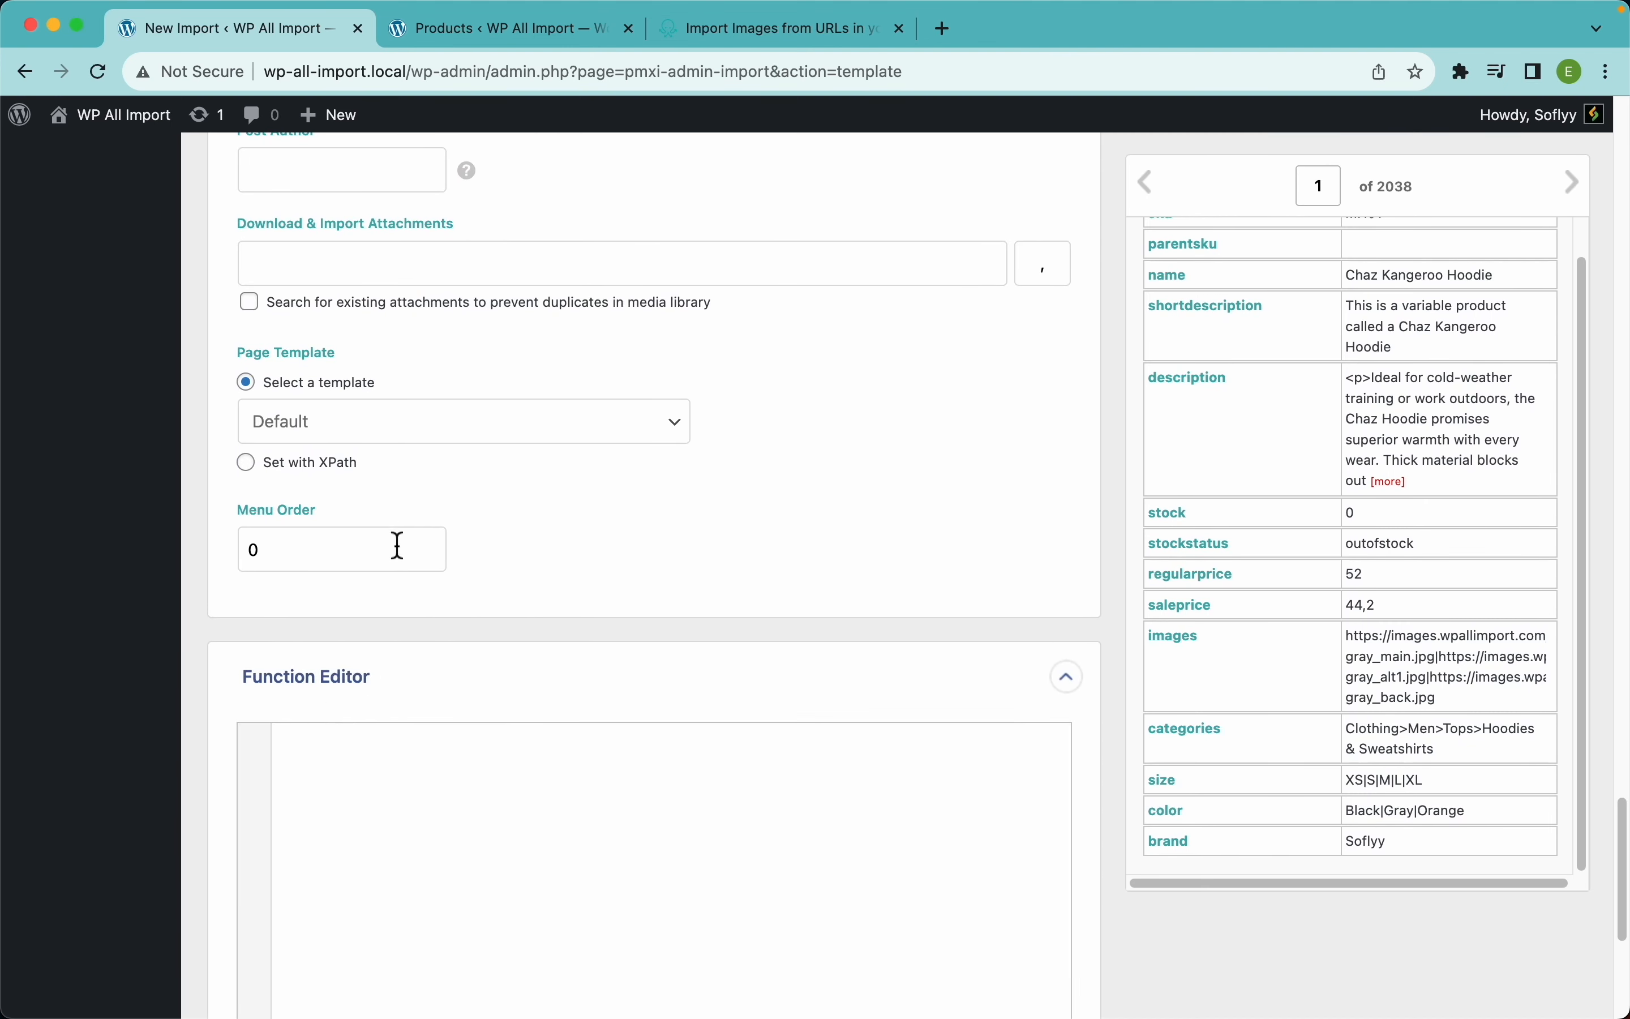
{"action": "scroll", "coordinate": [431, 556], "scroll_direction": "down", "scroll_amount": 4}
{"action": "scroll", "coordinate": [315, 519], "scroll_direction": "down", "scroll_amount": 2}
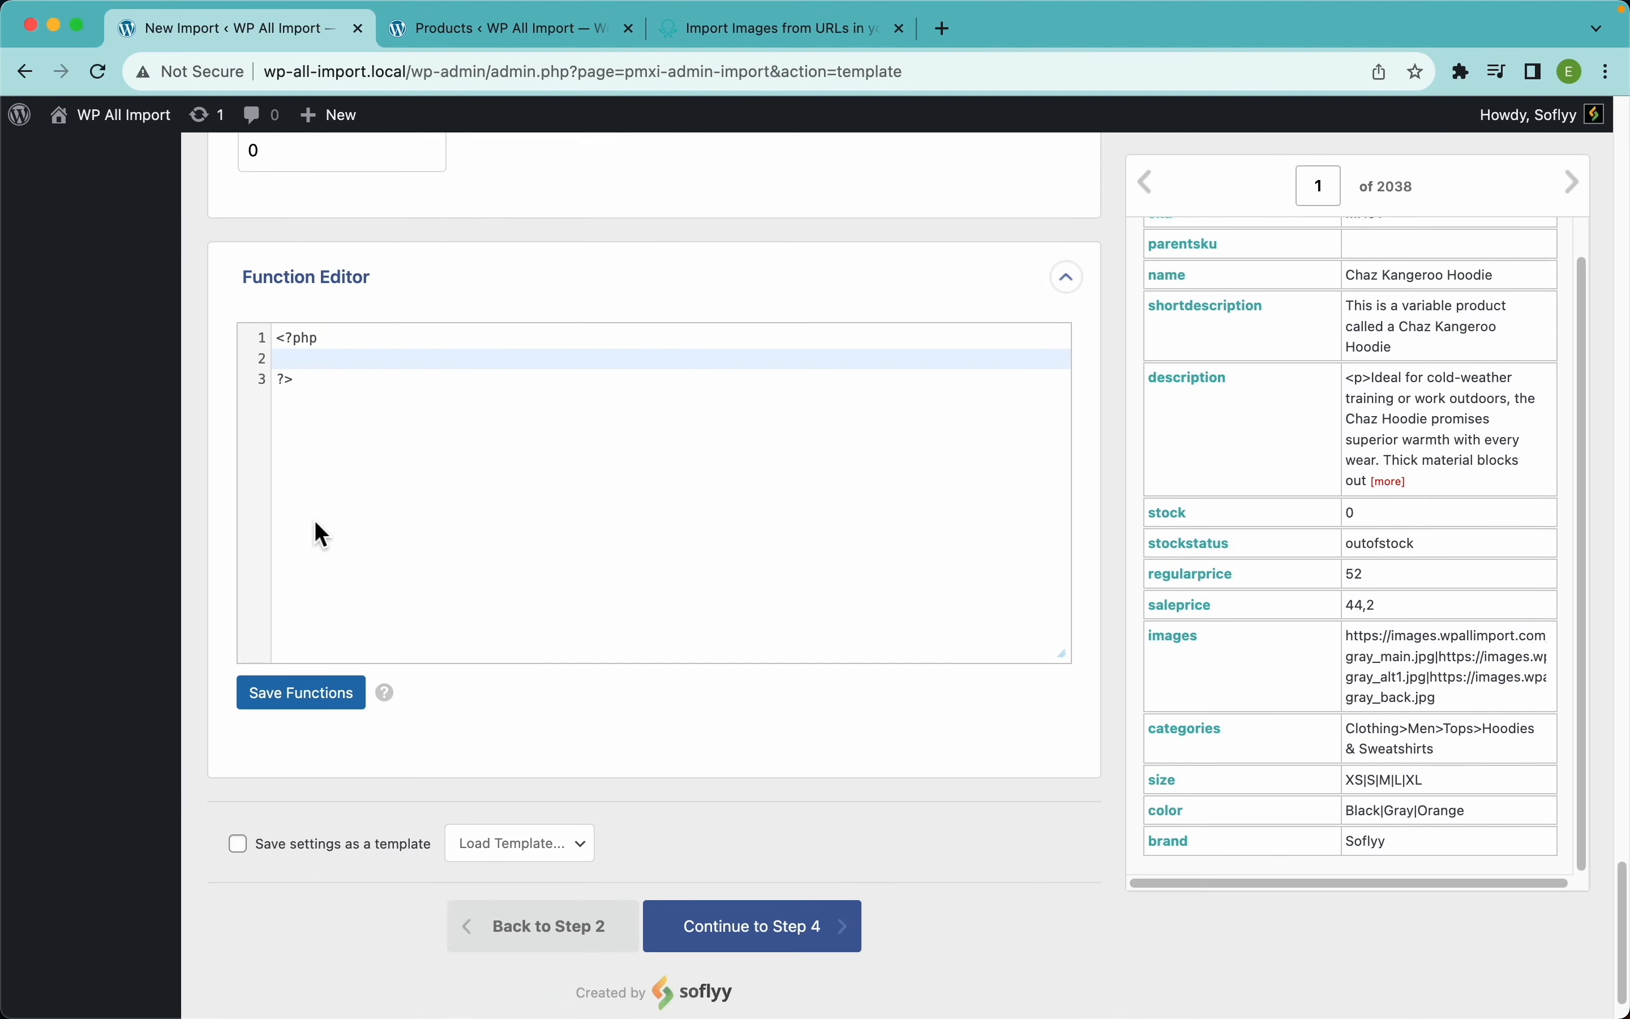
{"action": "scroll", "coordinate": [316, 523], "scroll_direction": "down", "scroll_amount": 1}
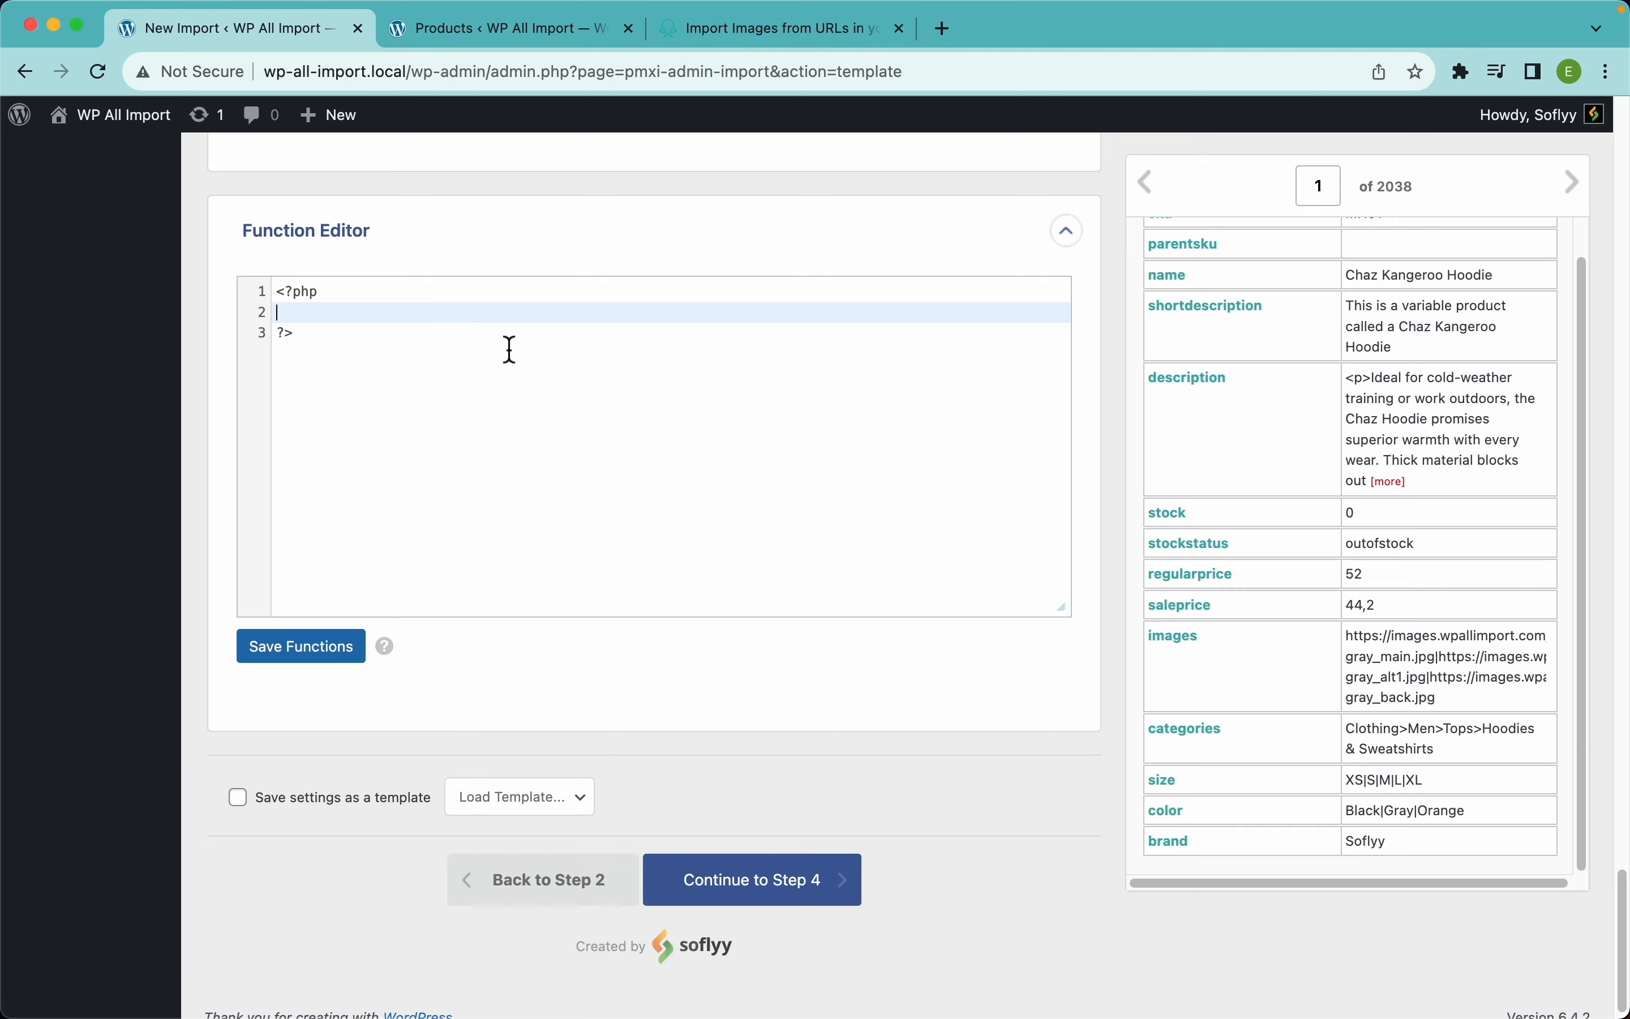
Step: Open the custom code documentation on calling PHP functions in an import configuration, then return to the import template
{"action": "left_click", "coordinate": [775, 28]}
{"action": "scroll", "coordinate": [208, 551], "scroll_direction": "down", "scroll_amount": 10}
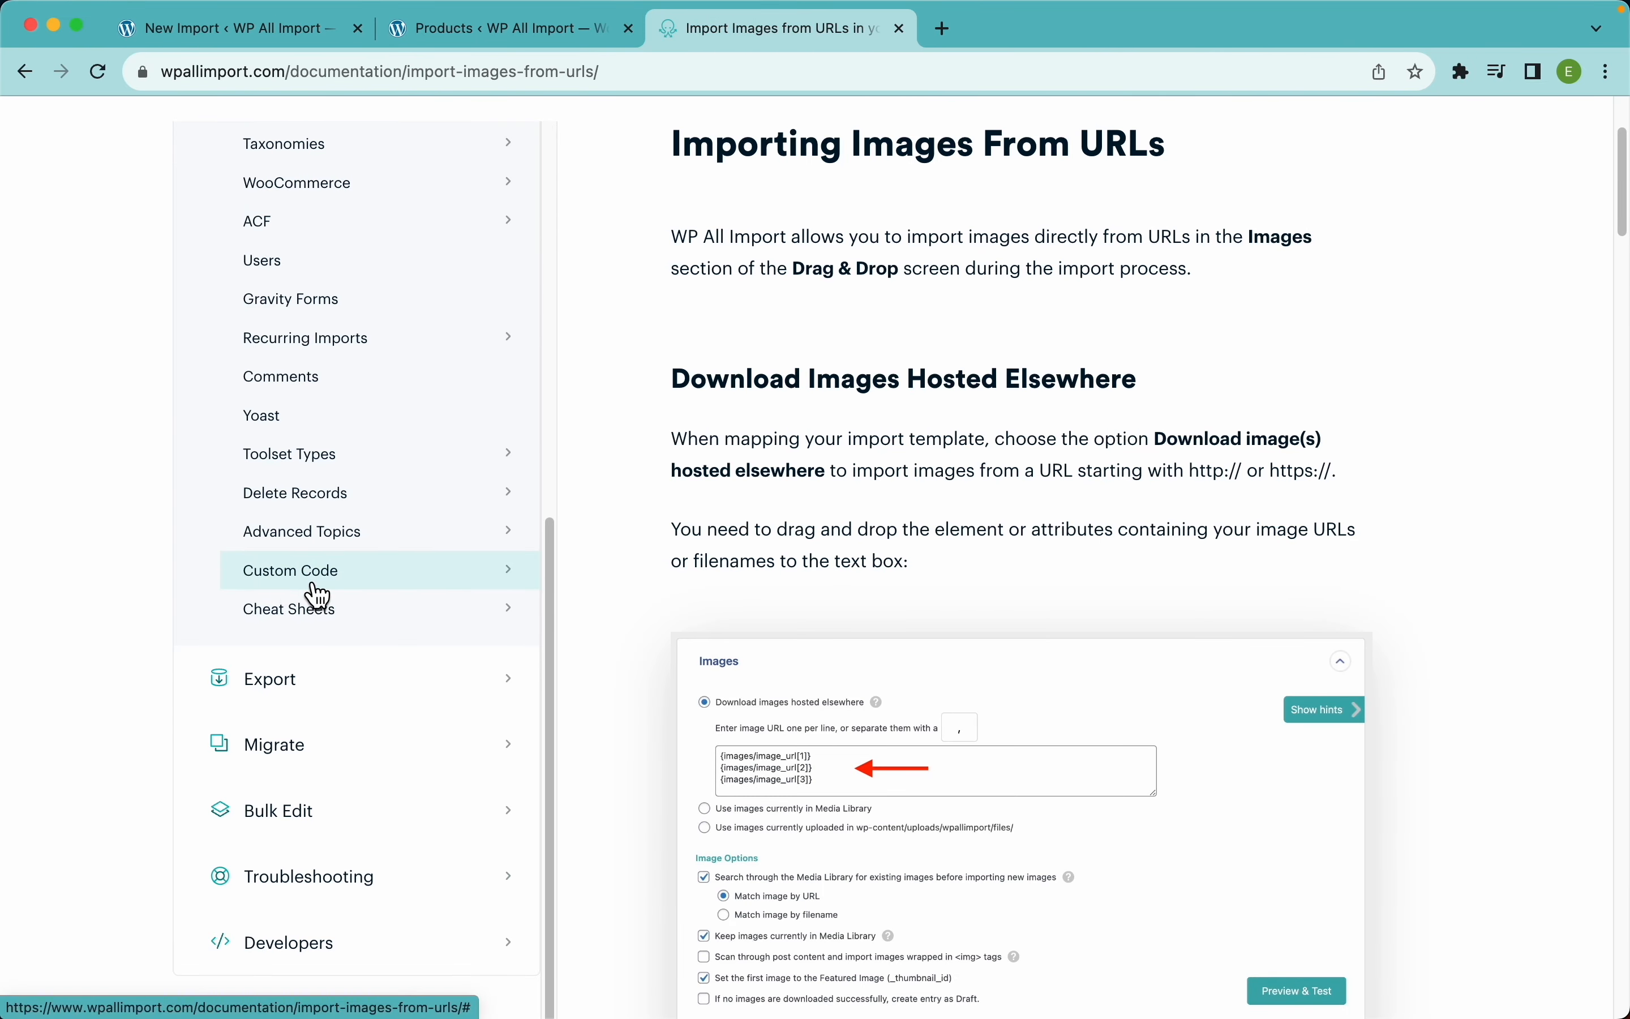
{"action": "left_click", "coordinate": [315, 584]}
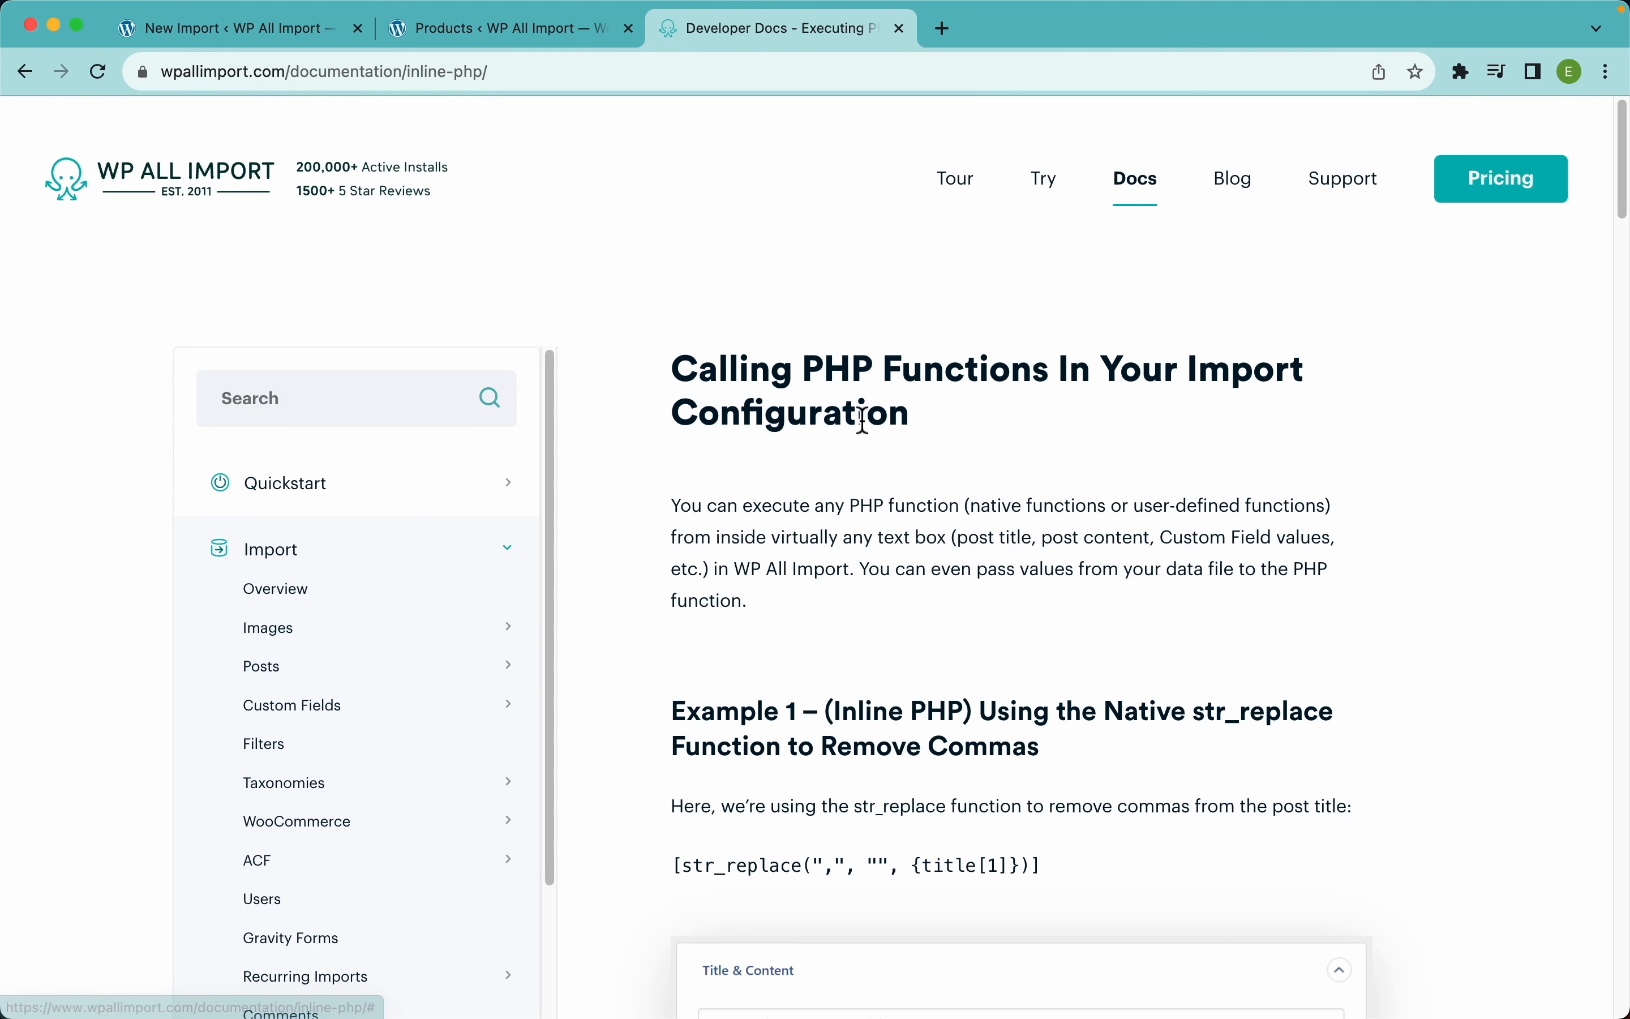
{"action": "left_click", "coordinate": [281, 36]}
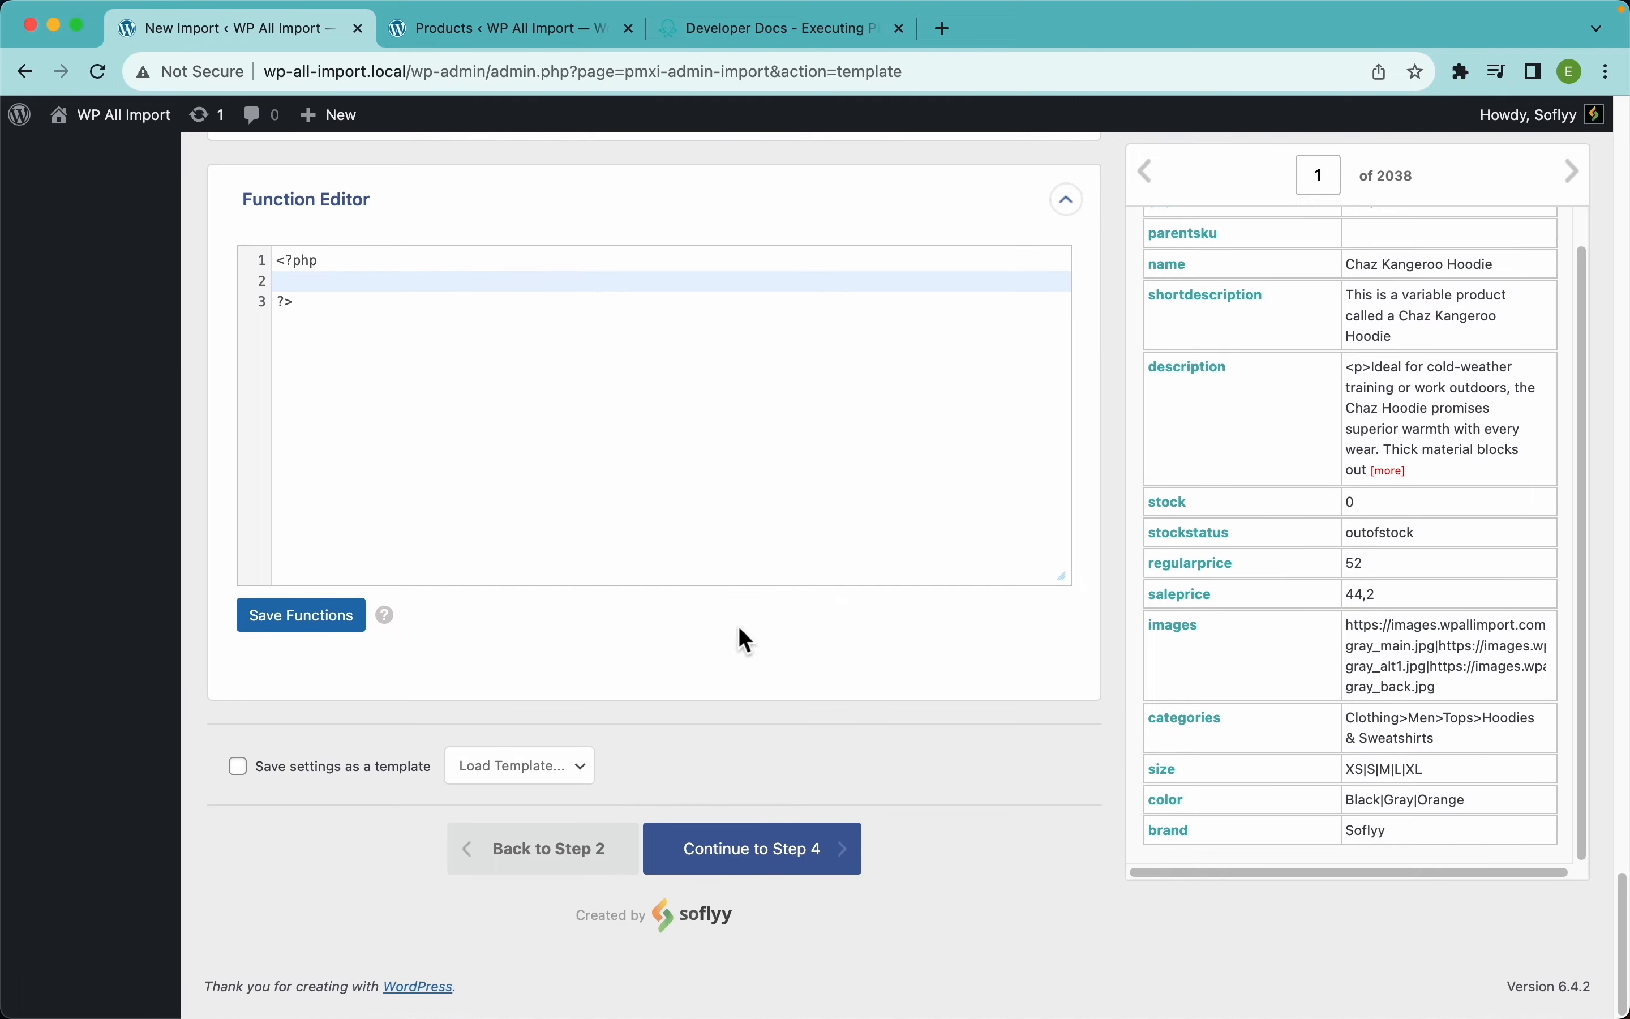
Step: Proceed from the import template to the import settings and auto-detect the unique identifier for the product records
{"action": "left_click", "coordinate": [827, 877]}
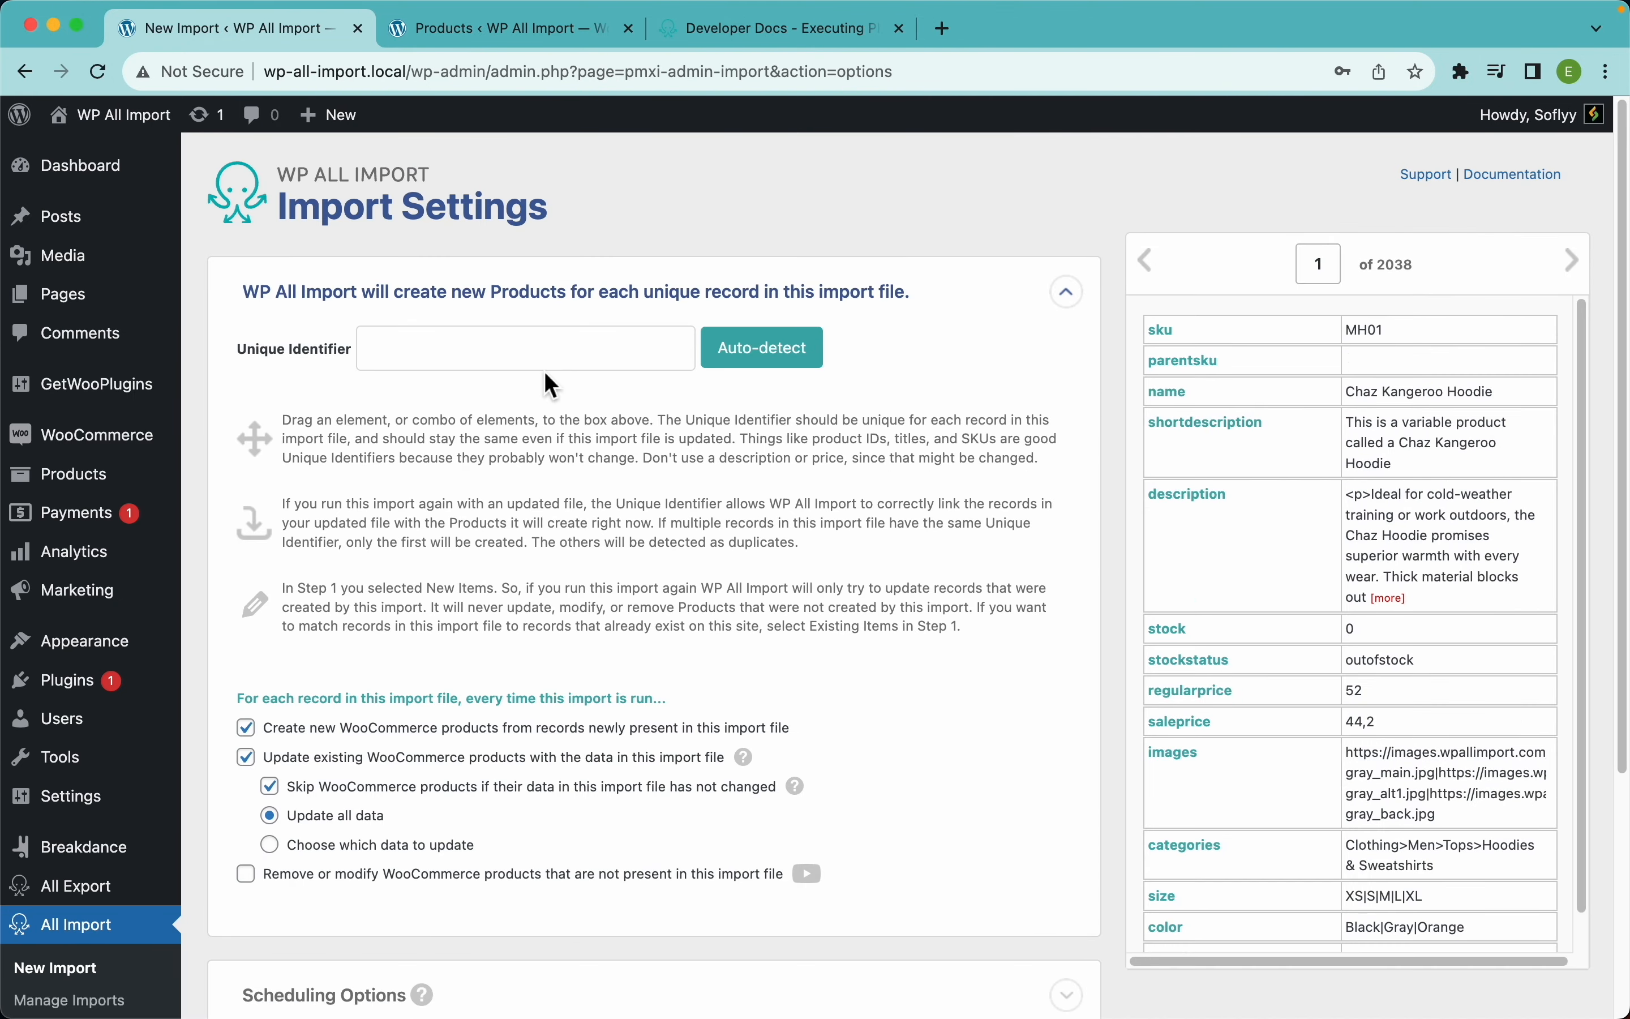
{"action": "left_click_drag", "start_coordinate": [1165, 341], "coordinate": [1091, 428]}
{"action": "left_click_drag", "start_coordinate": [720, 442], "coordinate": [1176, 356]}
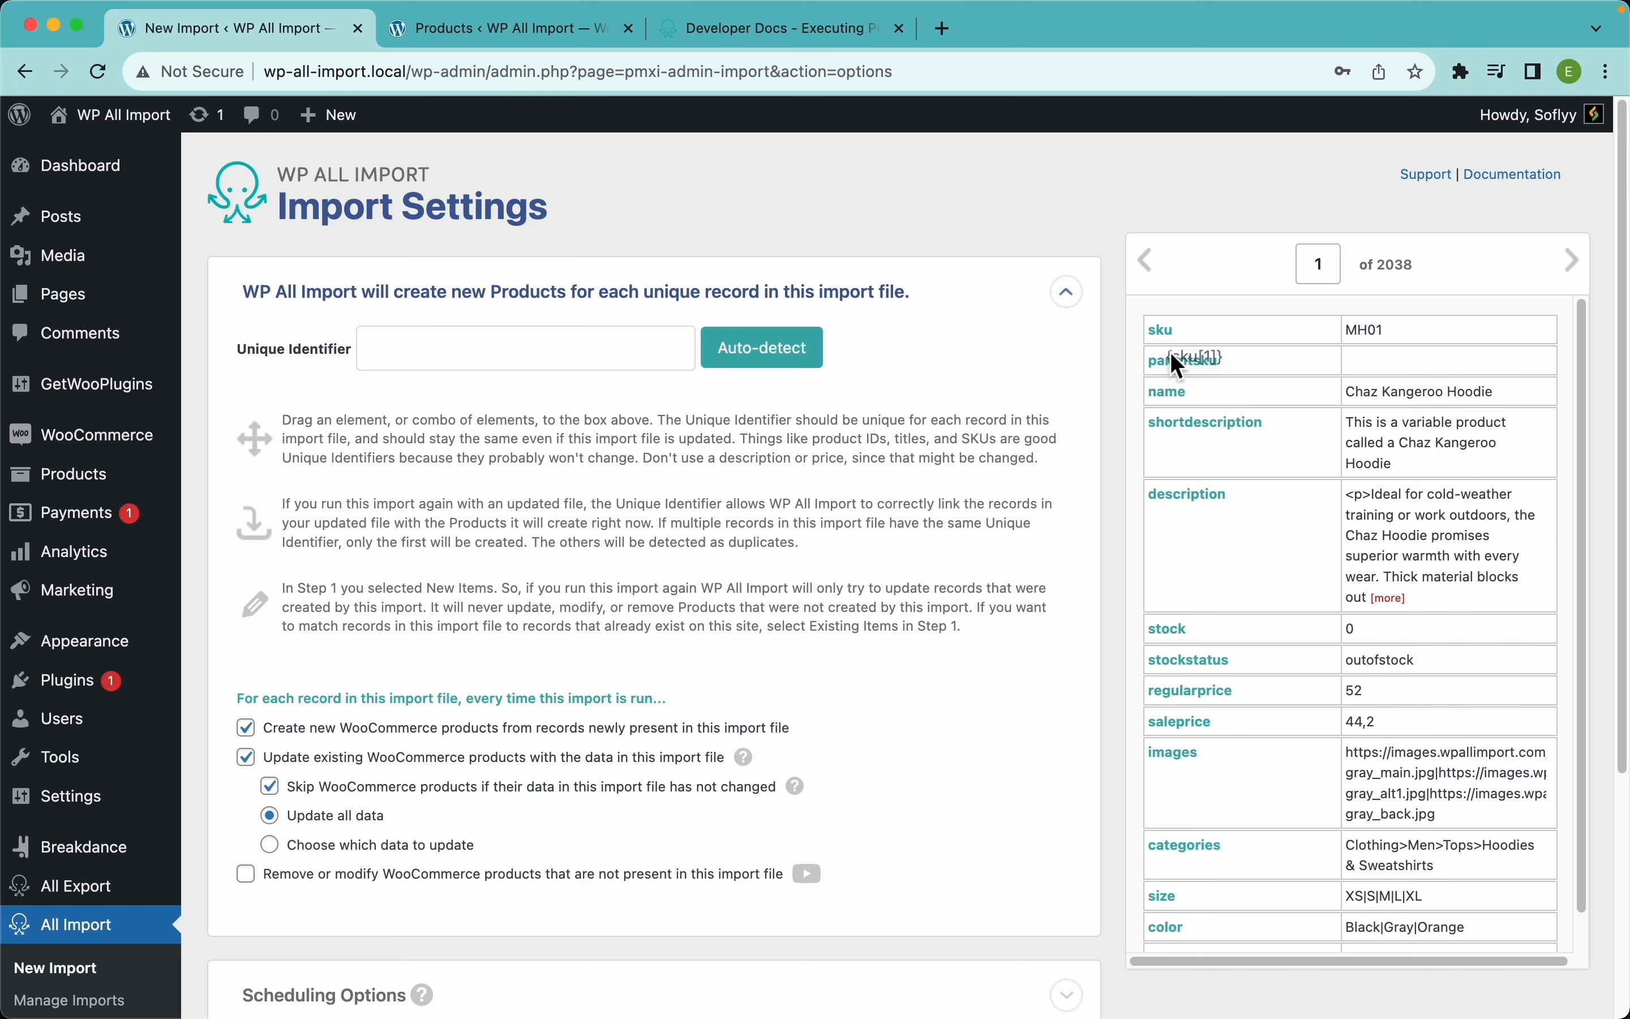
{"action": "left_click", "coordinate": [780, 383]}
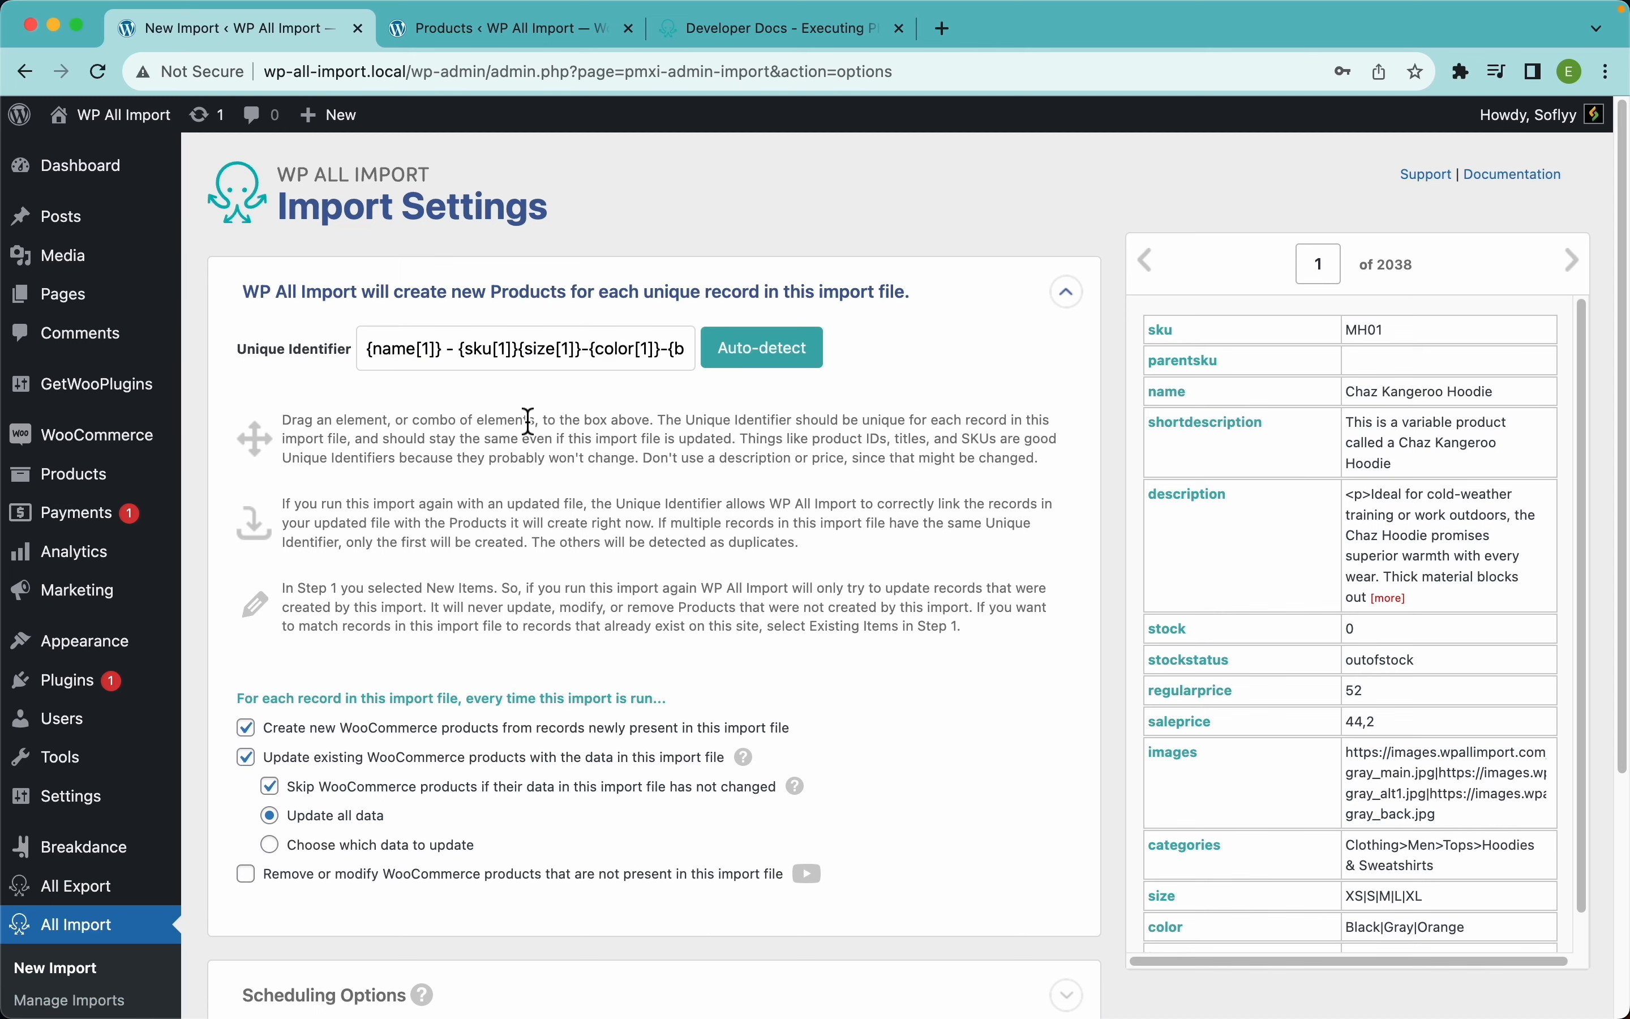
Step: Keep the default options for creating and updating WooCommerce products, then confirm and run the import
{"action": "scroll", "coordinate": [645, 497], "scroll_direction": "down", "scroll_amount": 5}
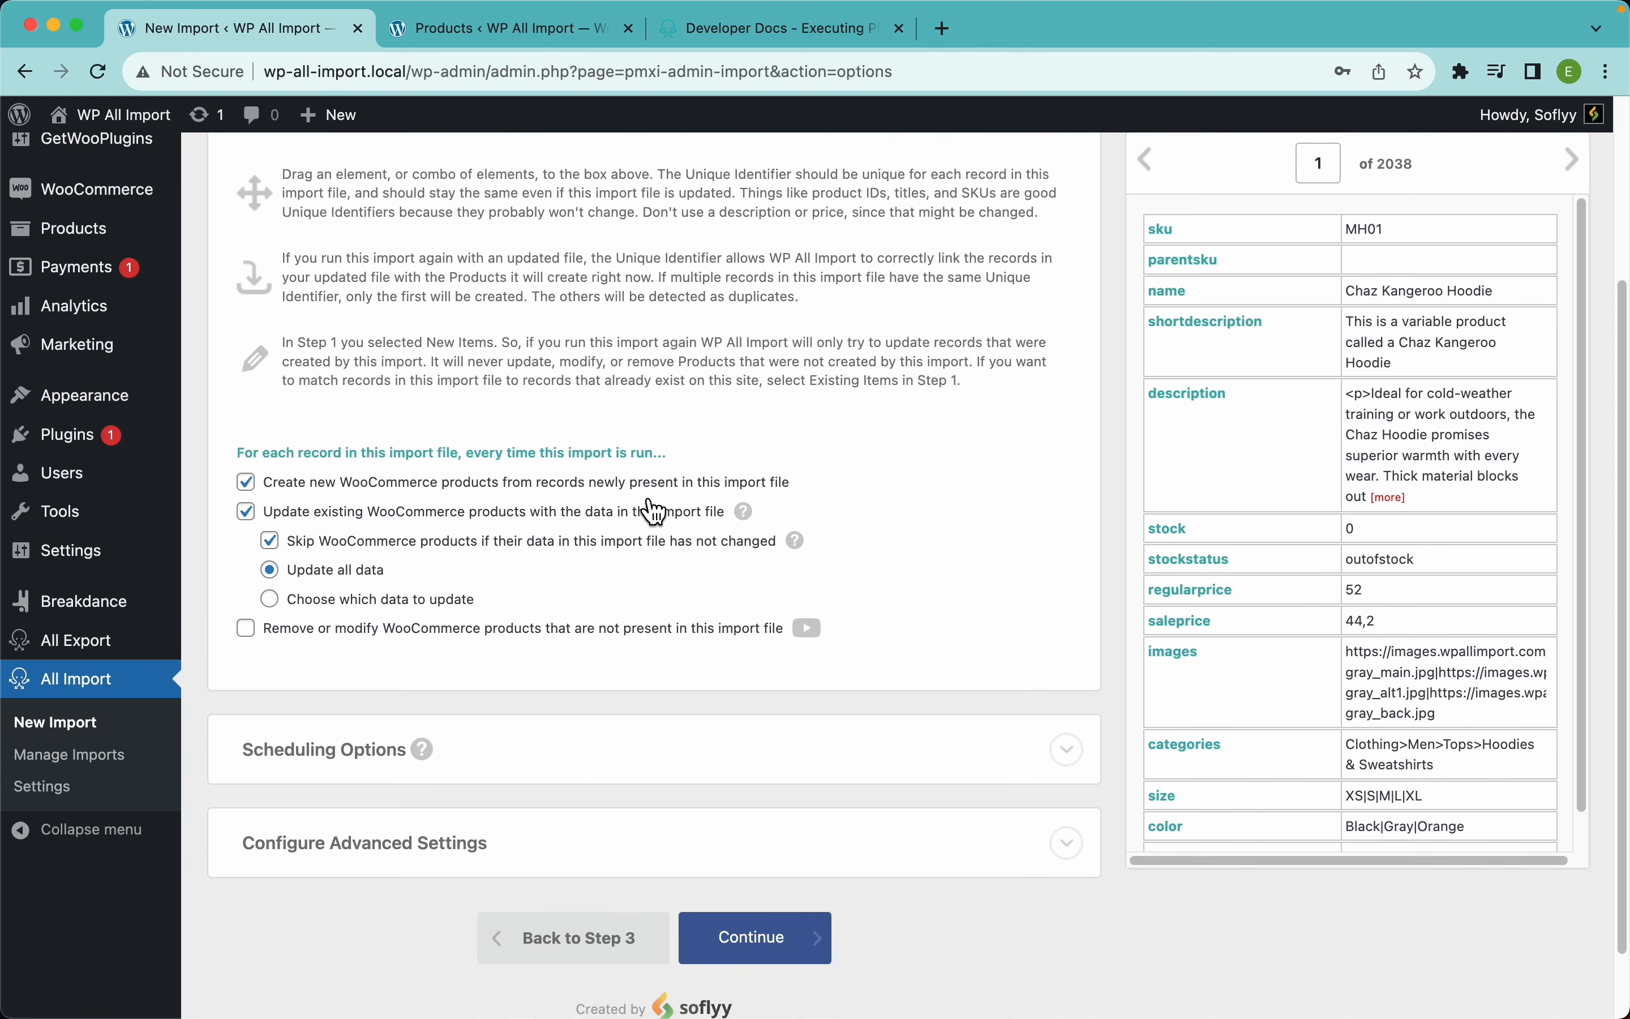
{"action": "mouse_move", "coordinate": [745, 496]}
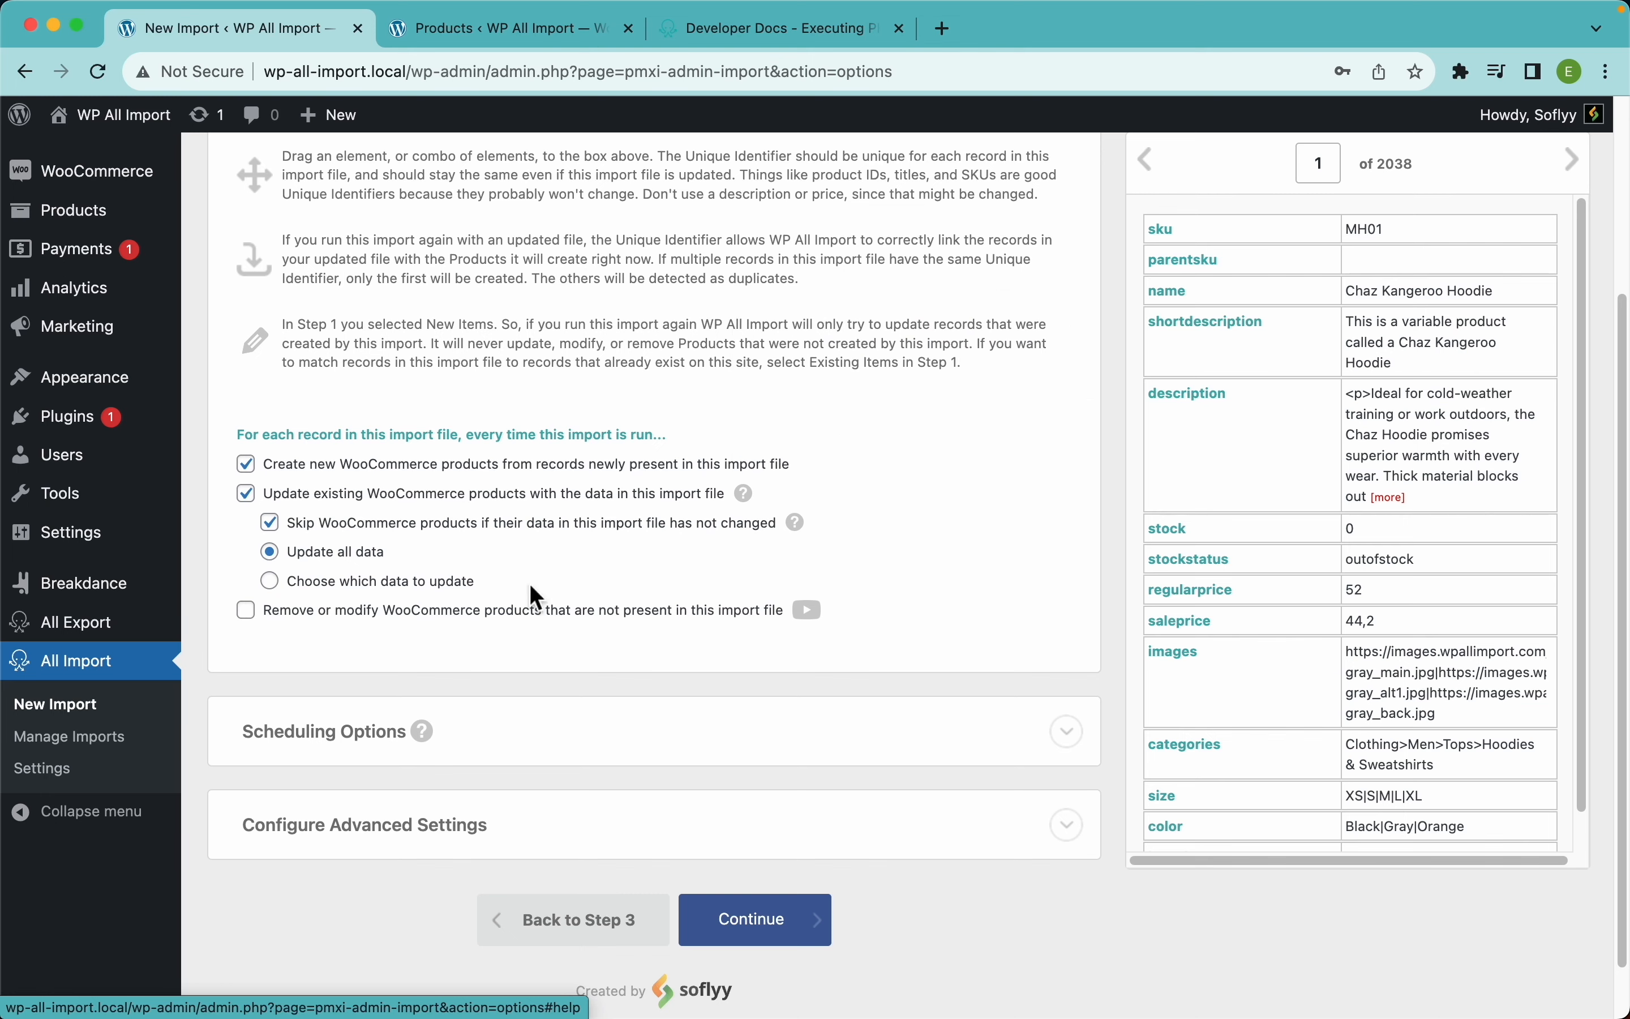
{"action": "scroll", "coordinate": [588, 513], "scroll_direction": "down", "scroll_amount": 2}
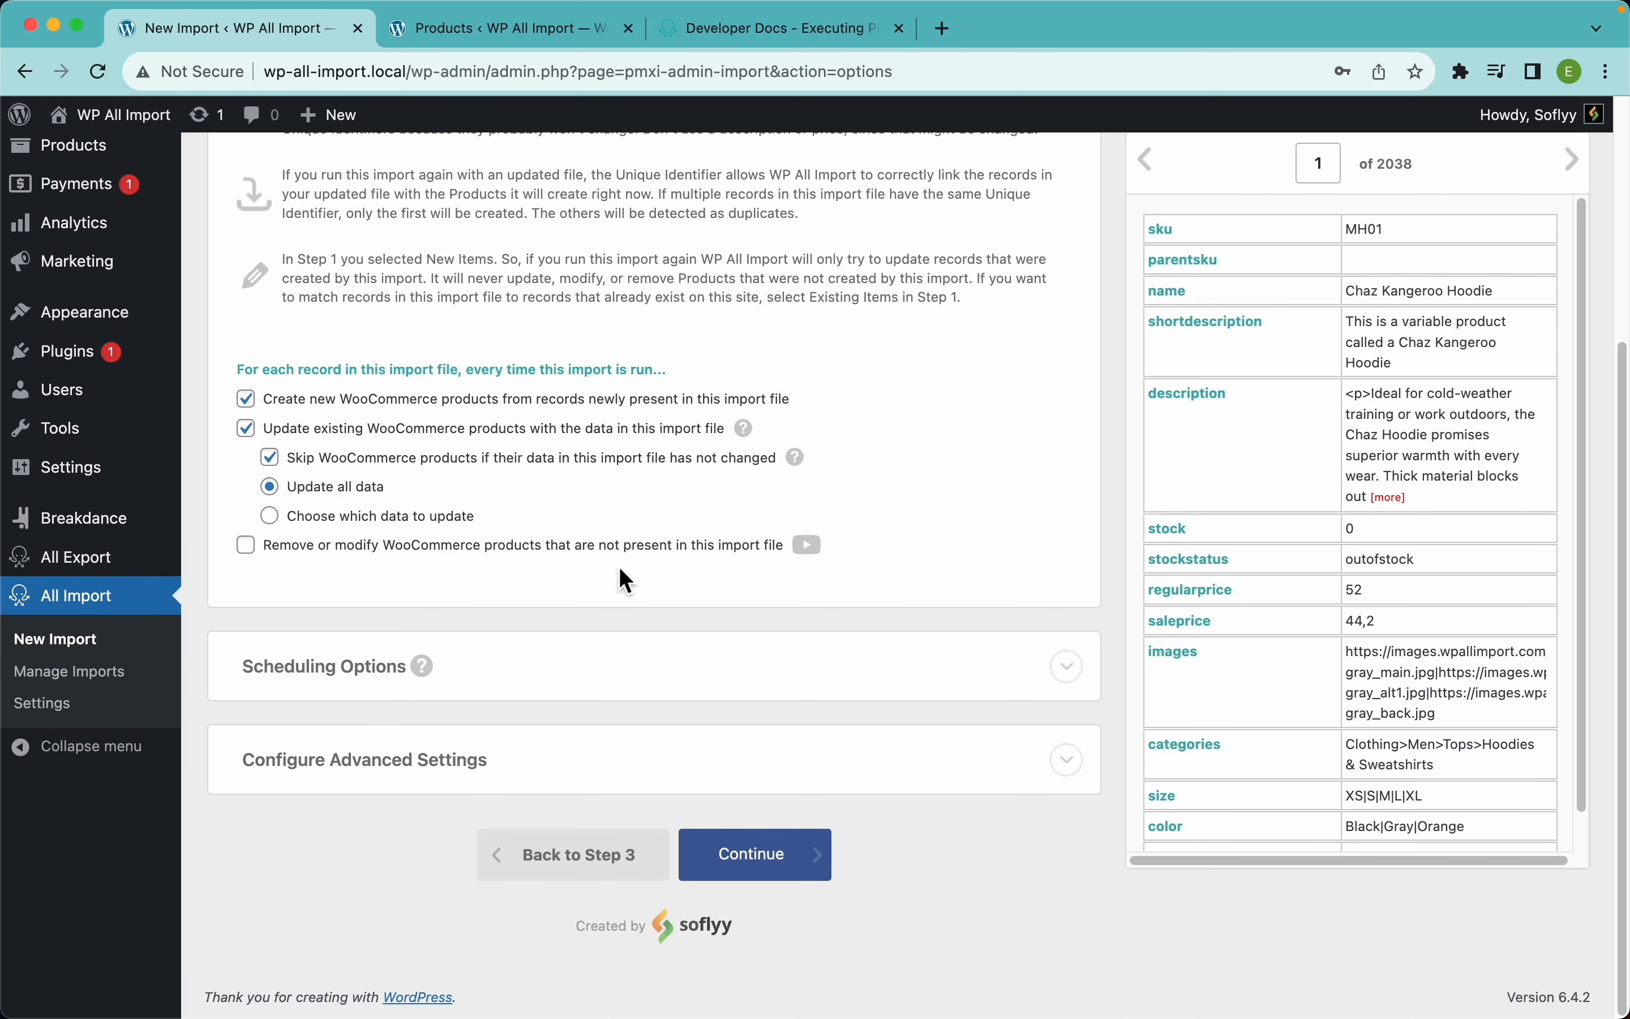
{"action": "left_click", "coordinate": [791, 871]}
{"action": "left_click", "coordinate": [1351, 327]}
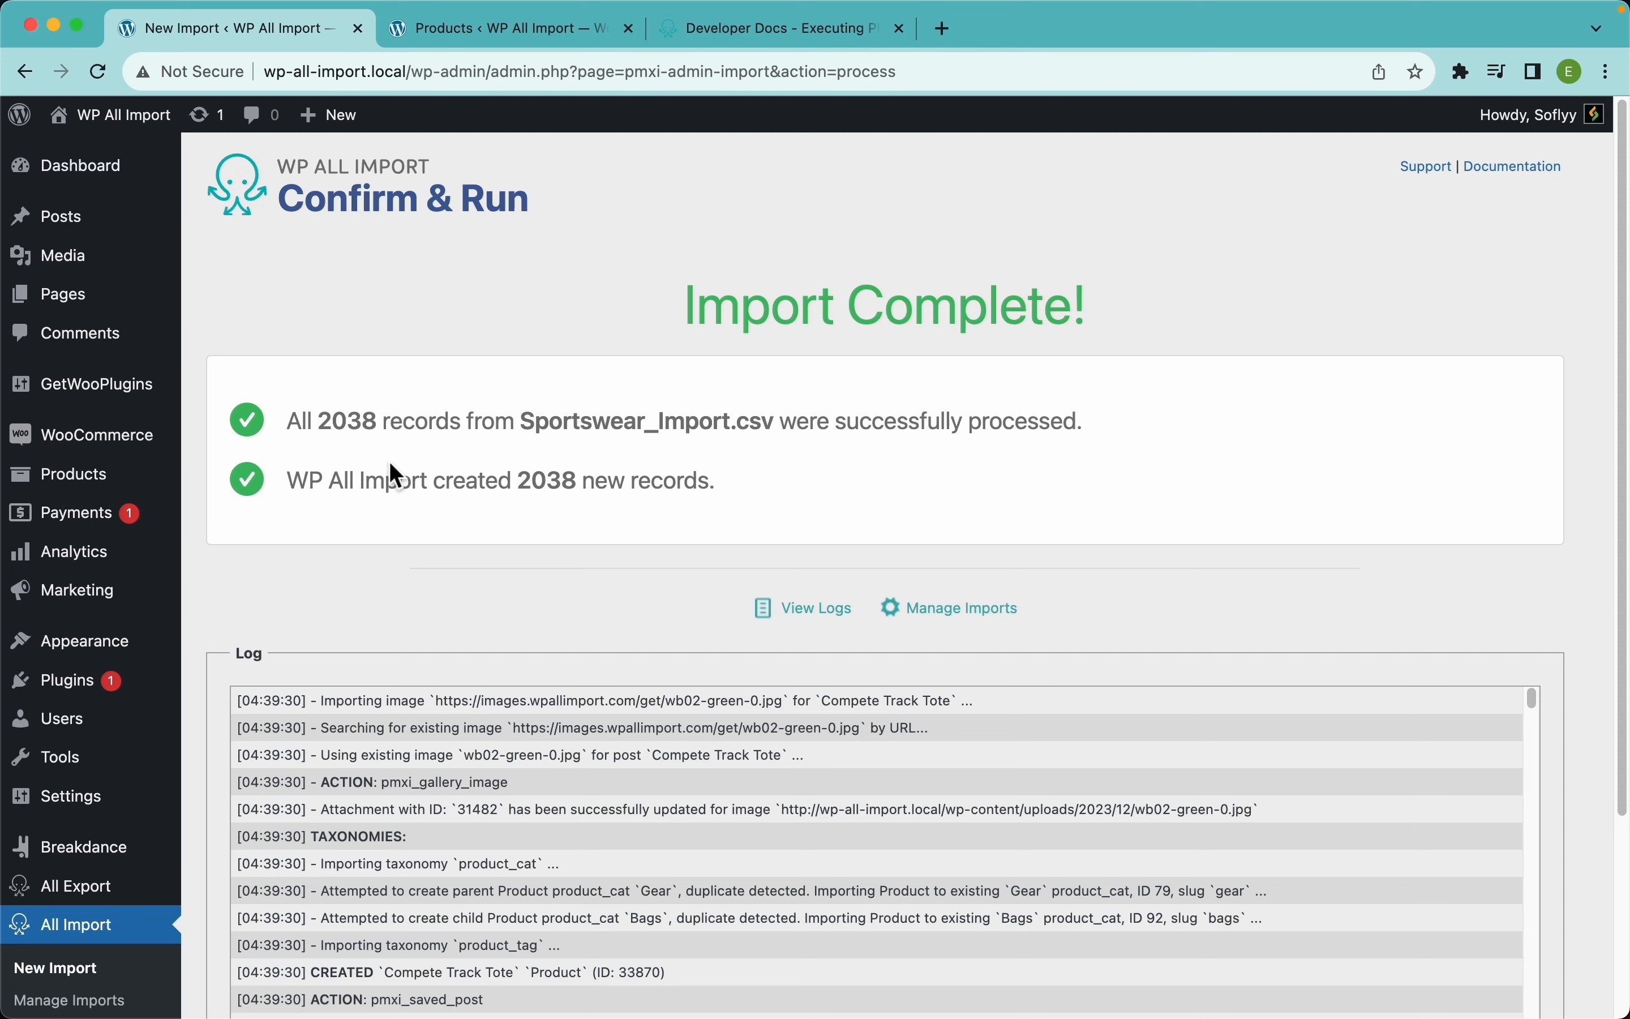
Step: Open the WooCommerce product list and look through the imported products' images, SKUs, stock, prices and categories
{"action": "left_click", "coordinate": [132, 485]}
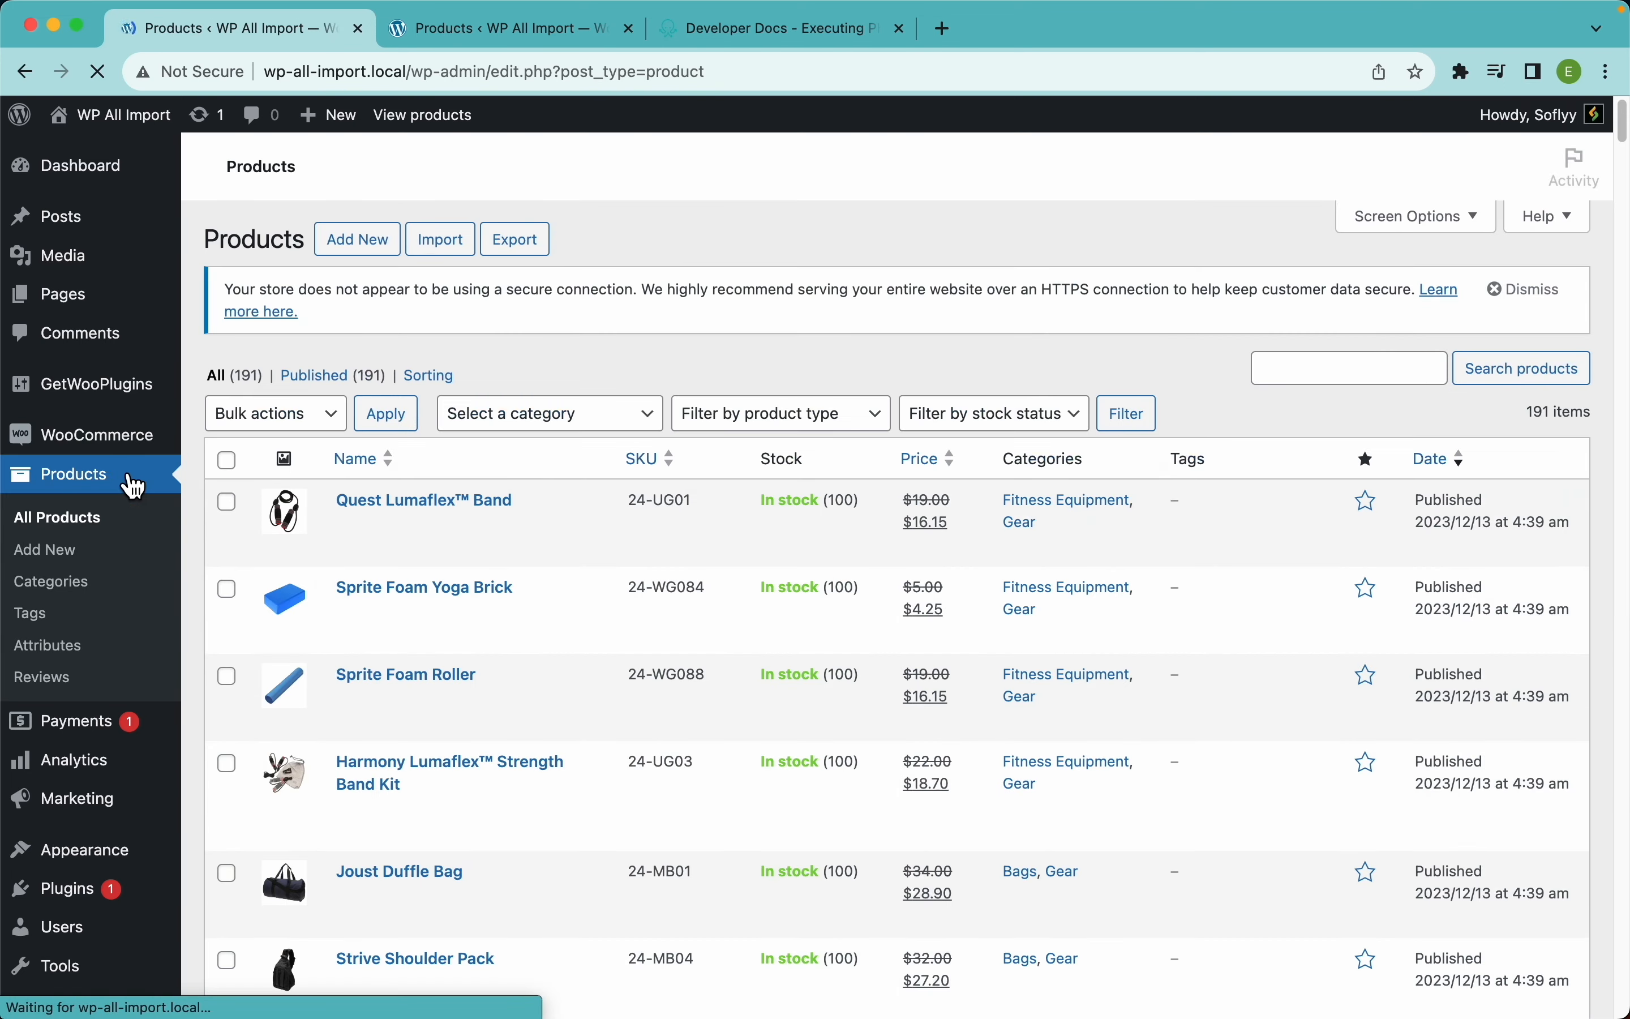
{"action": "scroll", "coordinate": [664, 562], "scroll_direction": "down", "scroll_amount": 5}
{"action": "scroll", "coordinate": [663, 563], "scroll_direction": "down", "scroll_amount": 8}
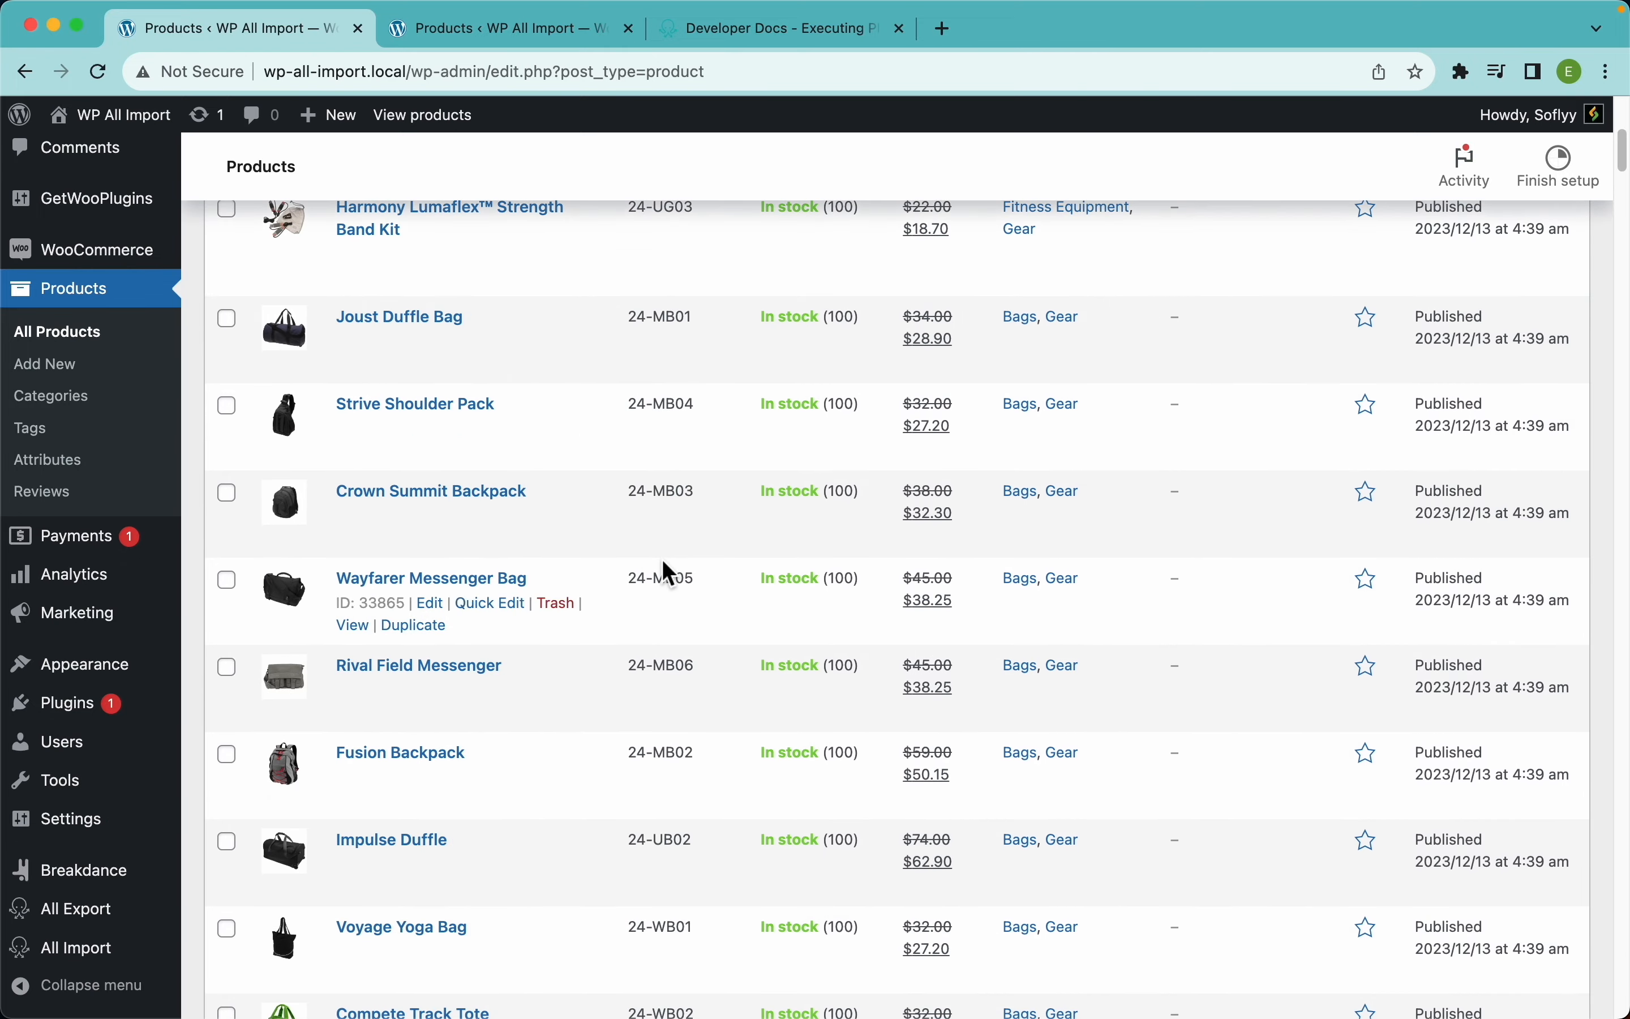
{"action": "scroll", "coordinate": [663, 567], "scroll_direction": "up", "scroll_amount": 10}
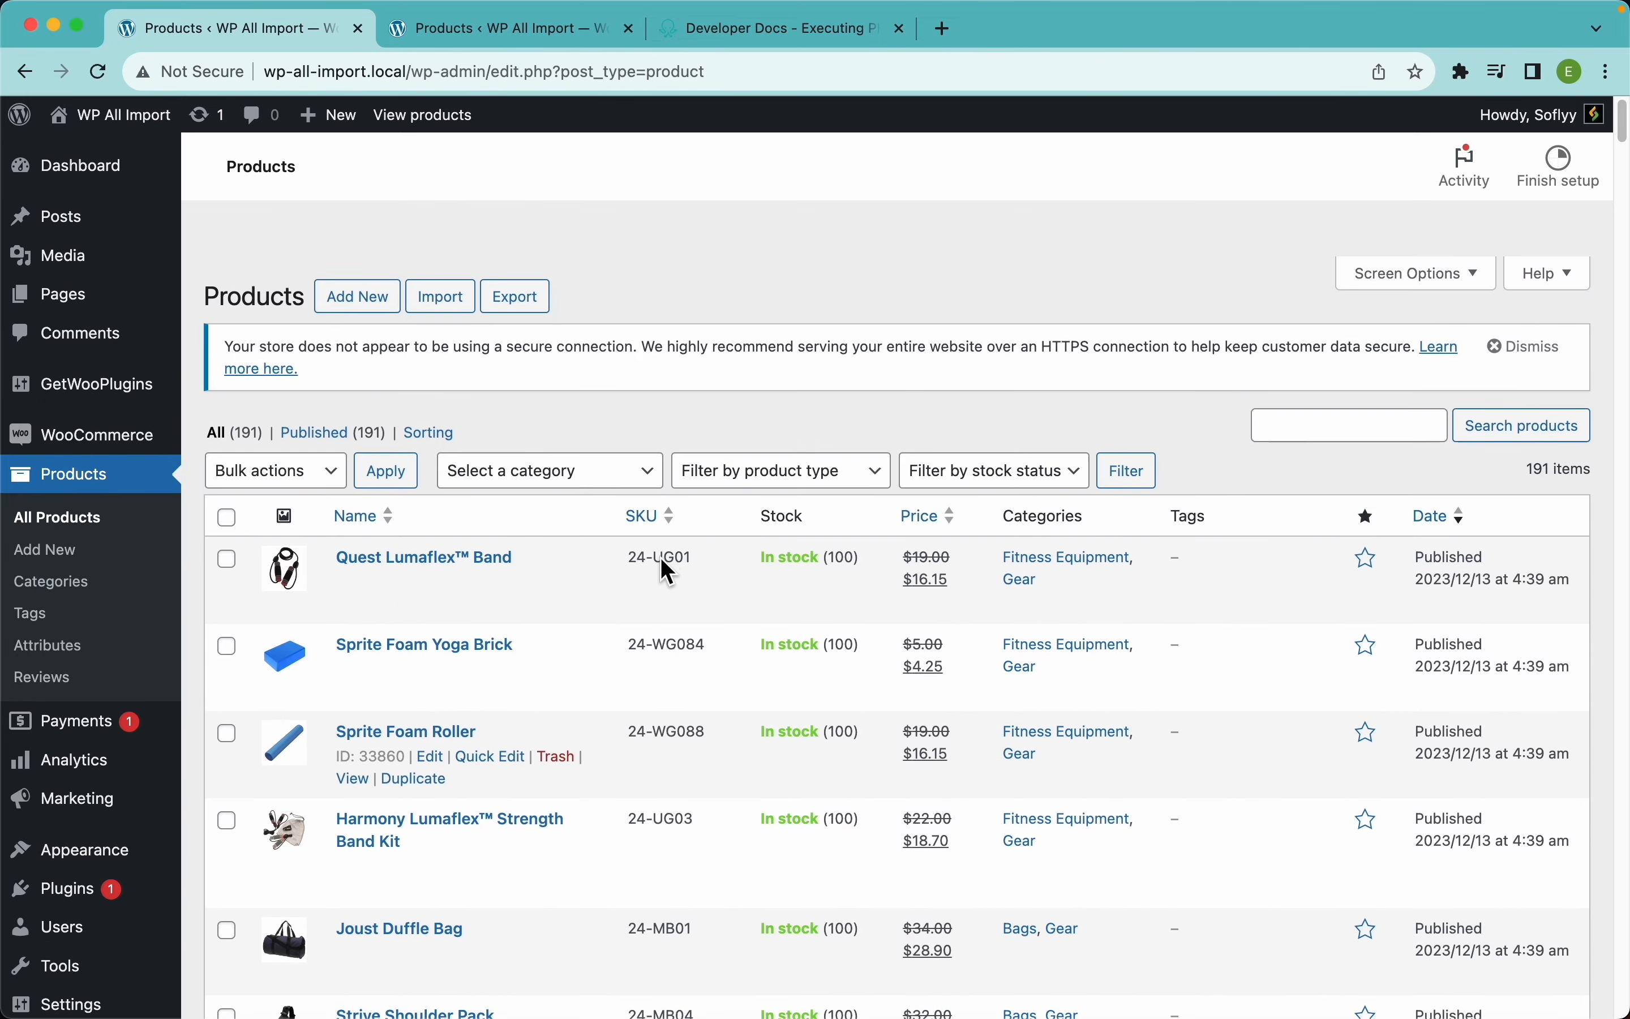
Step: Open the store's shop page and examine the imported product grid and the nested category list
{"action": "left_click", "coordinate": [429, 128]}
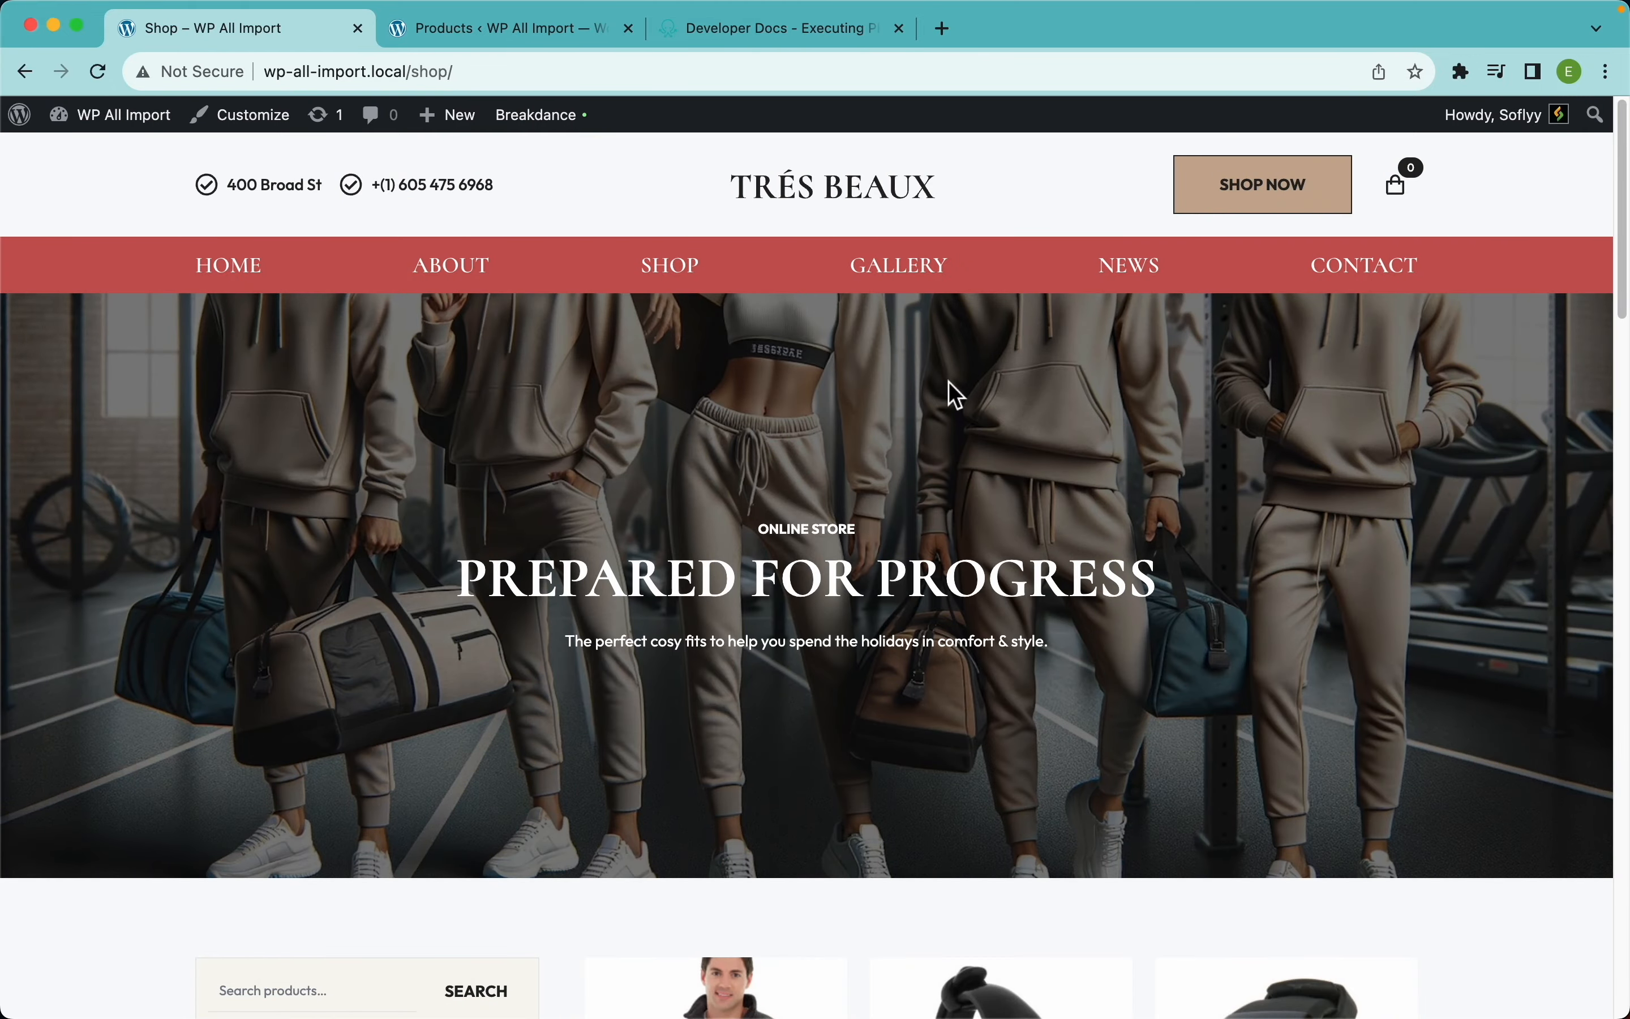
{"action": "scroll", "coordinate": [1169, 445], "scroll_direction": "down", "scroll_amount": 8}
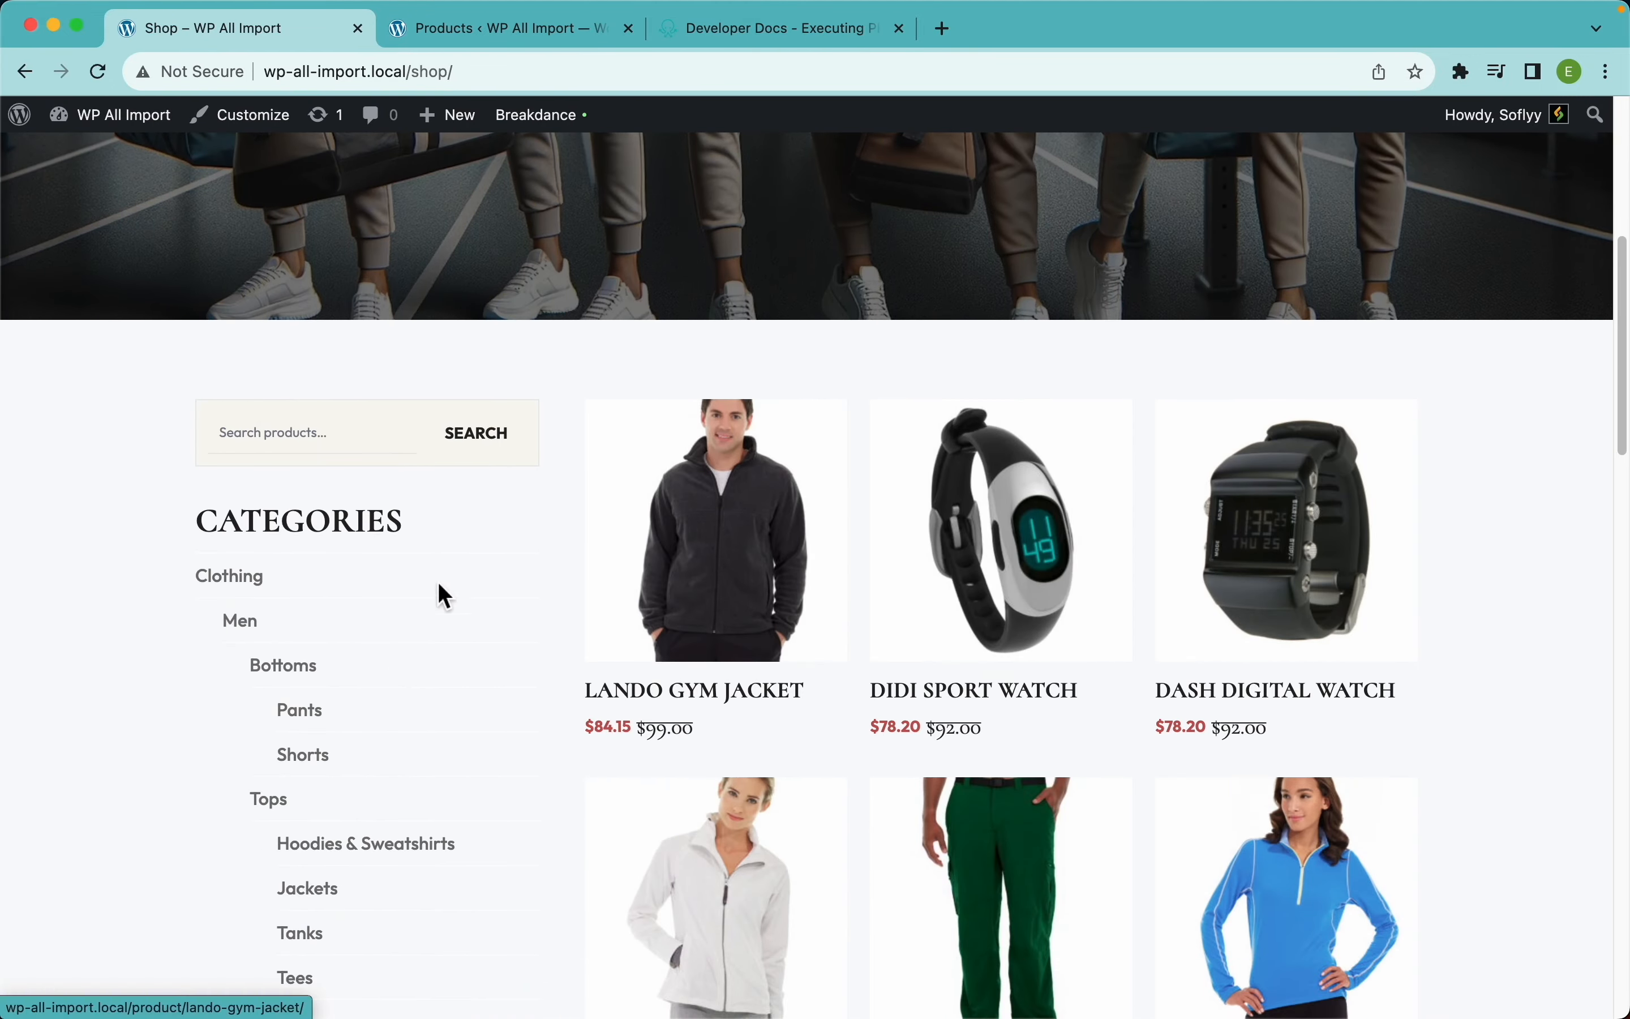
{"action": "scroll", "coordinate": [1003, 517], "scroll_direction": "down", "scroll_amount": 7}
{"action": "scroll", "coordinate": [1003, 517], "scroll_direction": "down", "scroll_amount": 16}
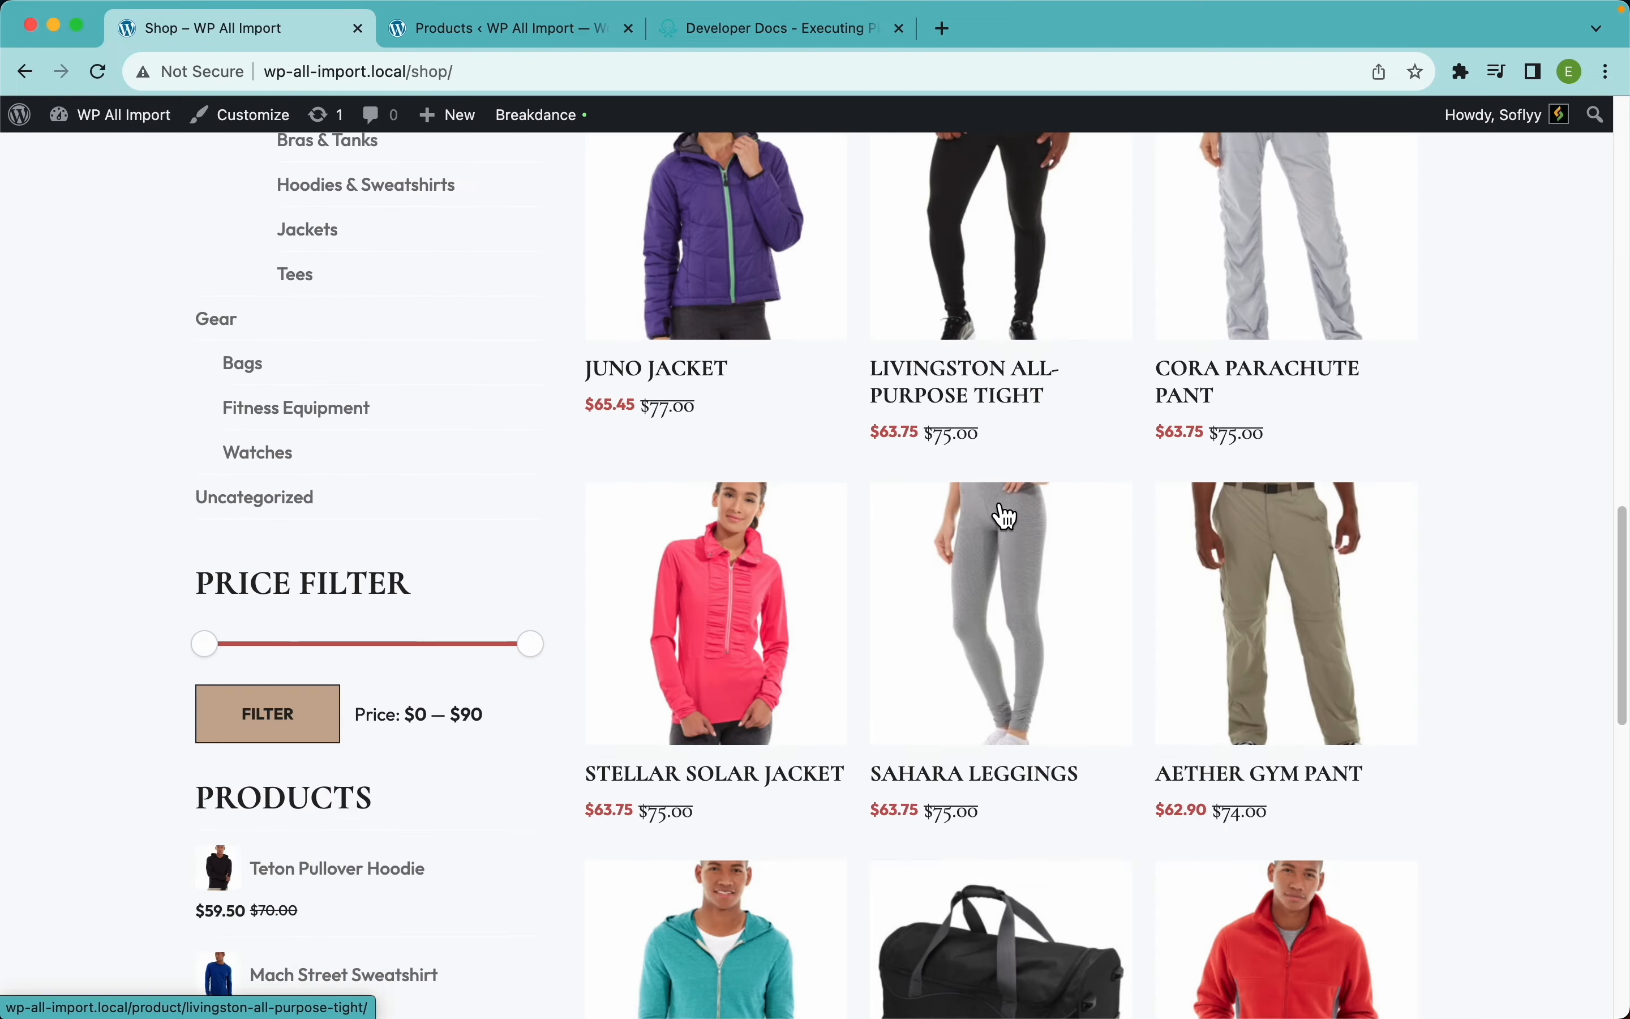
{"action": "scroll", "coordinate": [1004, 516], "scroll_direction": "up", "scroll_amount": 3}
{"action": "scroll", "coordinate": [1007, 517], "scroll_direction": "up", "scroll_amount": 6}
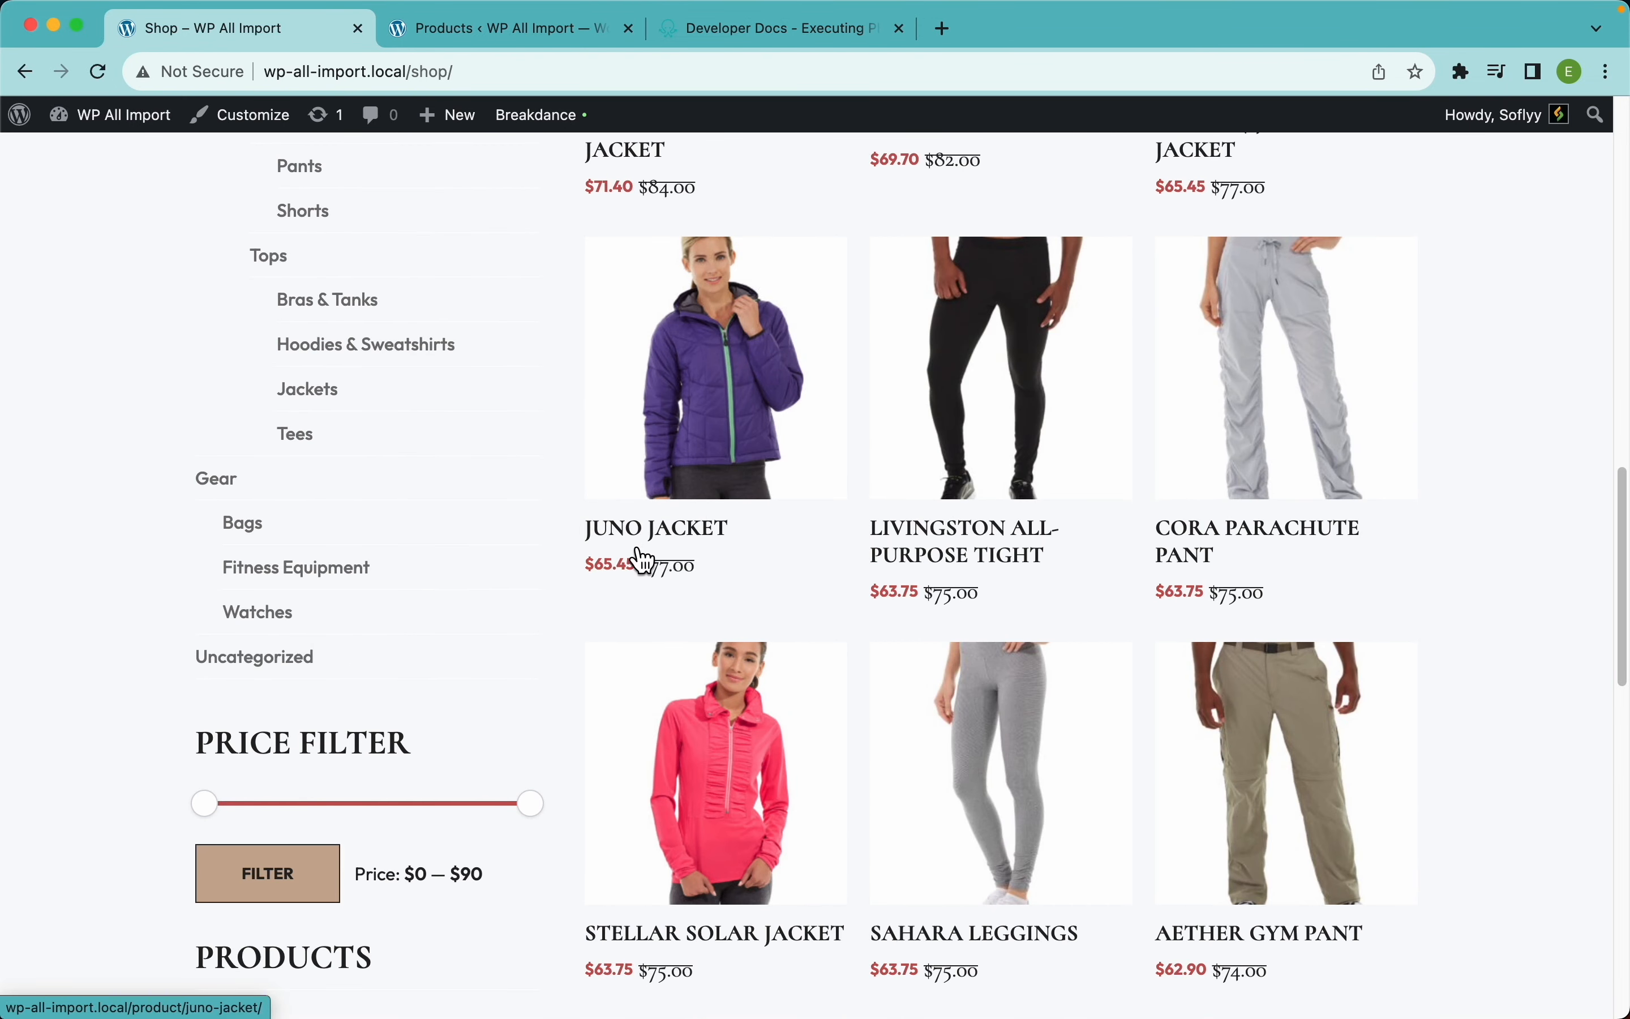
{"action": "scroll", "coordinate": [637, 556], "scroll_direction": "up", "scroll_amount": 8}
{"action": "scroll", "coordinate": [377, 516], "scroll_direction": "up", "scroll_amount": 1}
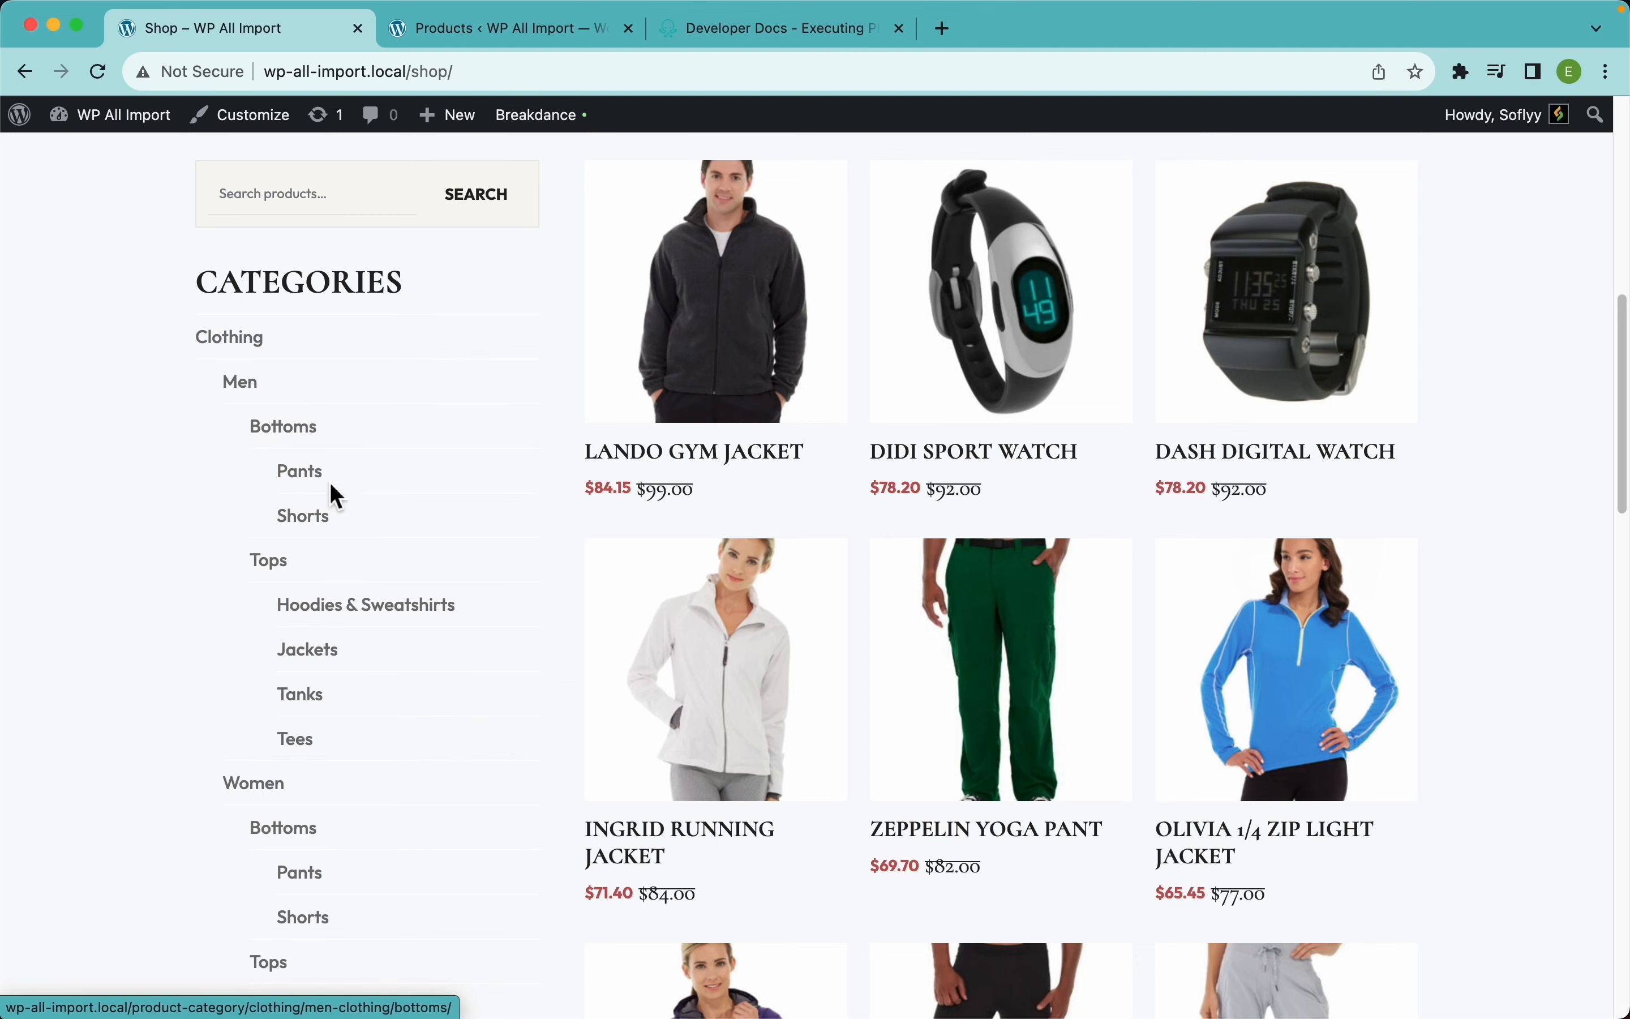
Step: Open the Lando Gym Jacket product page, choose size L and compare the Gray, Blue and Green variations, finishing on Blue
{"action": "scroll", "coordinate": [337, 384], "scroll_direction": "up", "scroll_amount": 2}
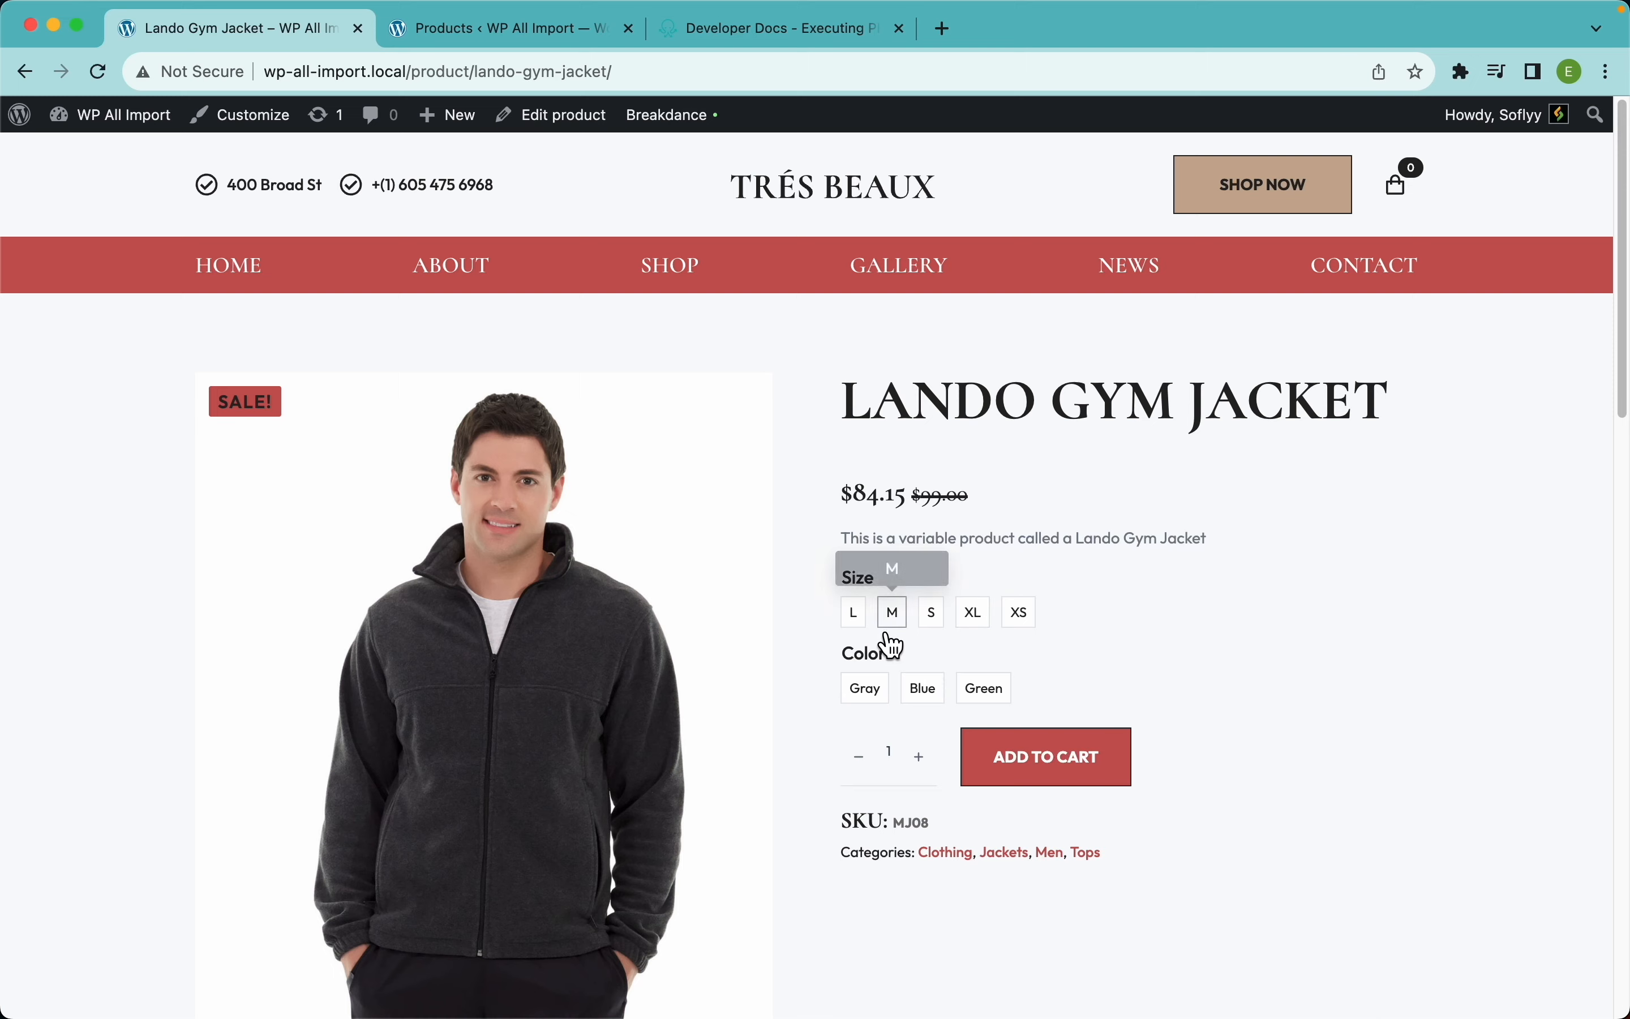
{"action": "left_click", "coordinate": [856, 617]}
{"action": "left_click", "coordinate": [876, 694]}
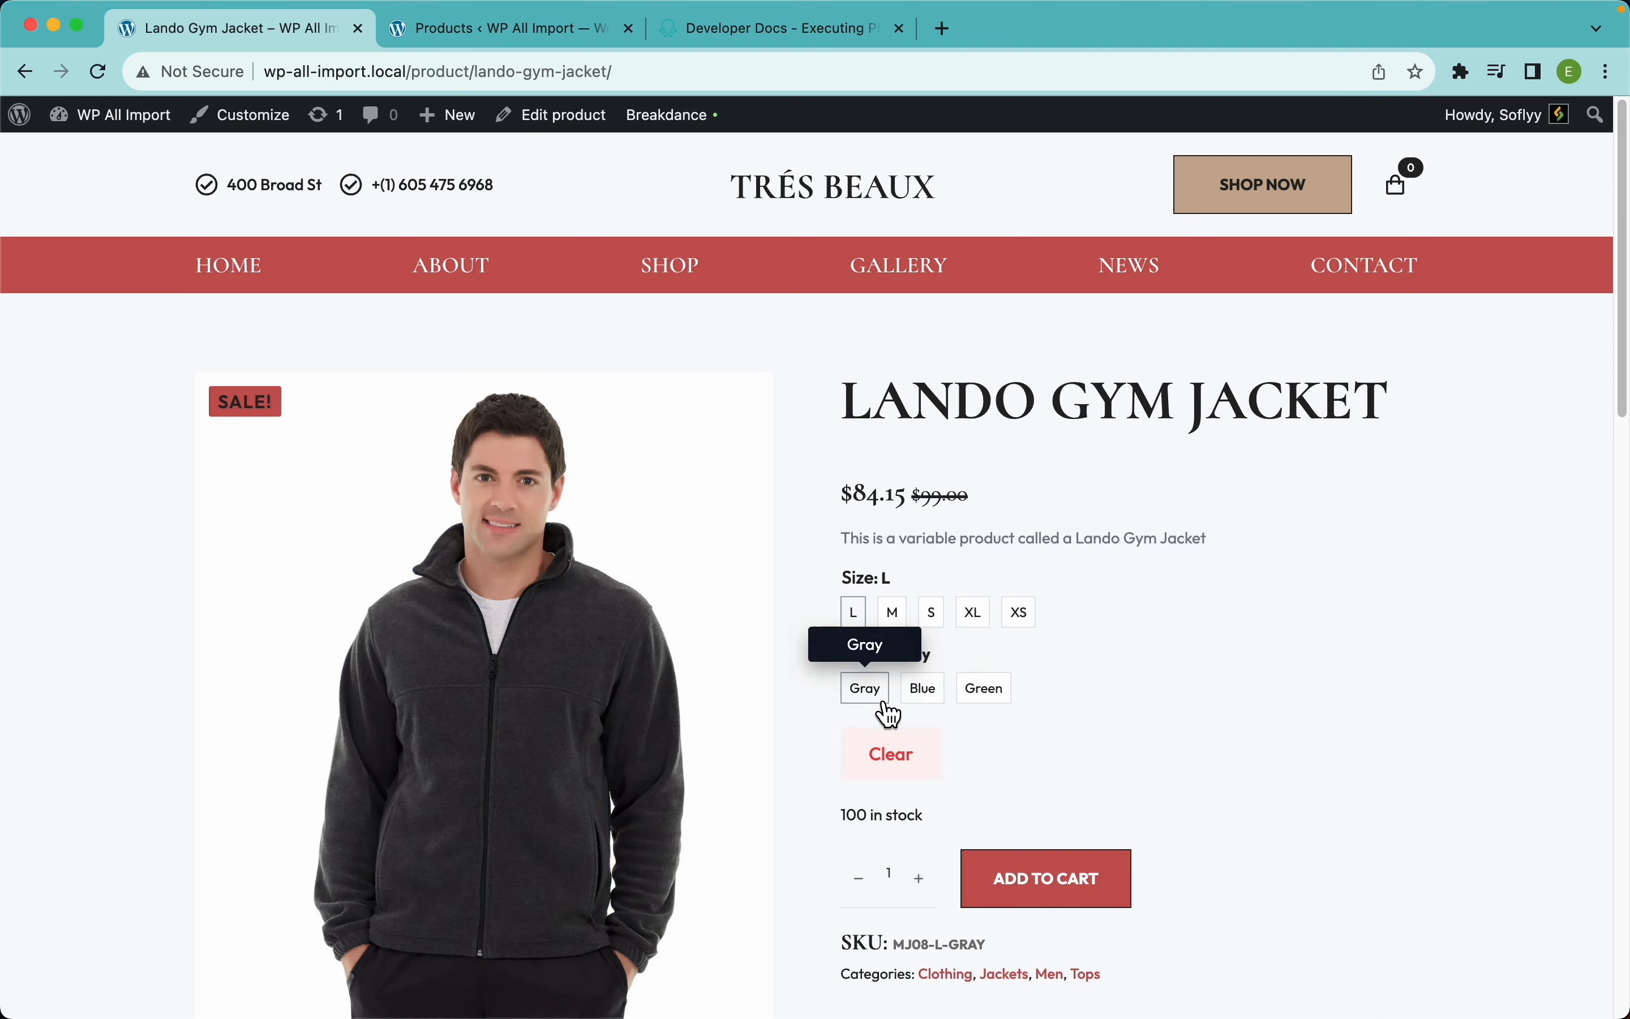
{"action": "left_click", "coordinate": [978, 701]}
{"action": "left_click", "coordinate": [883, 698]}
{"action": "left_click", "coordinate": [926, 698]}
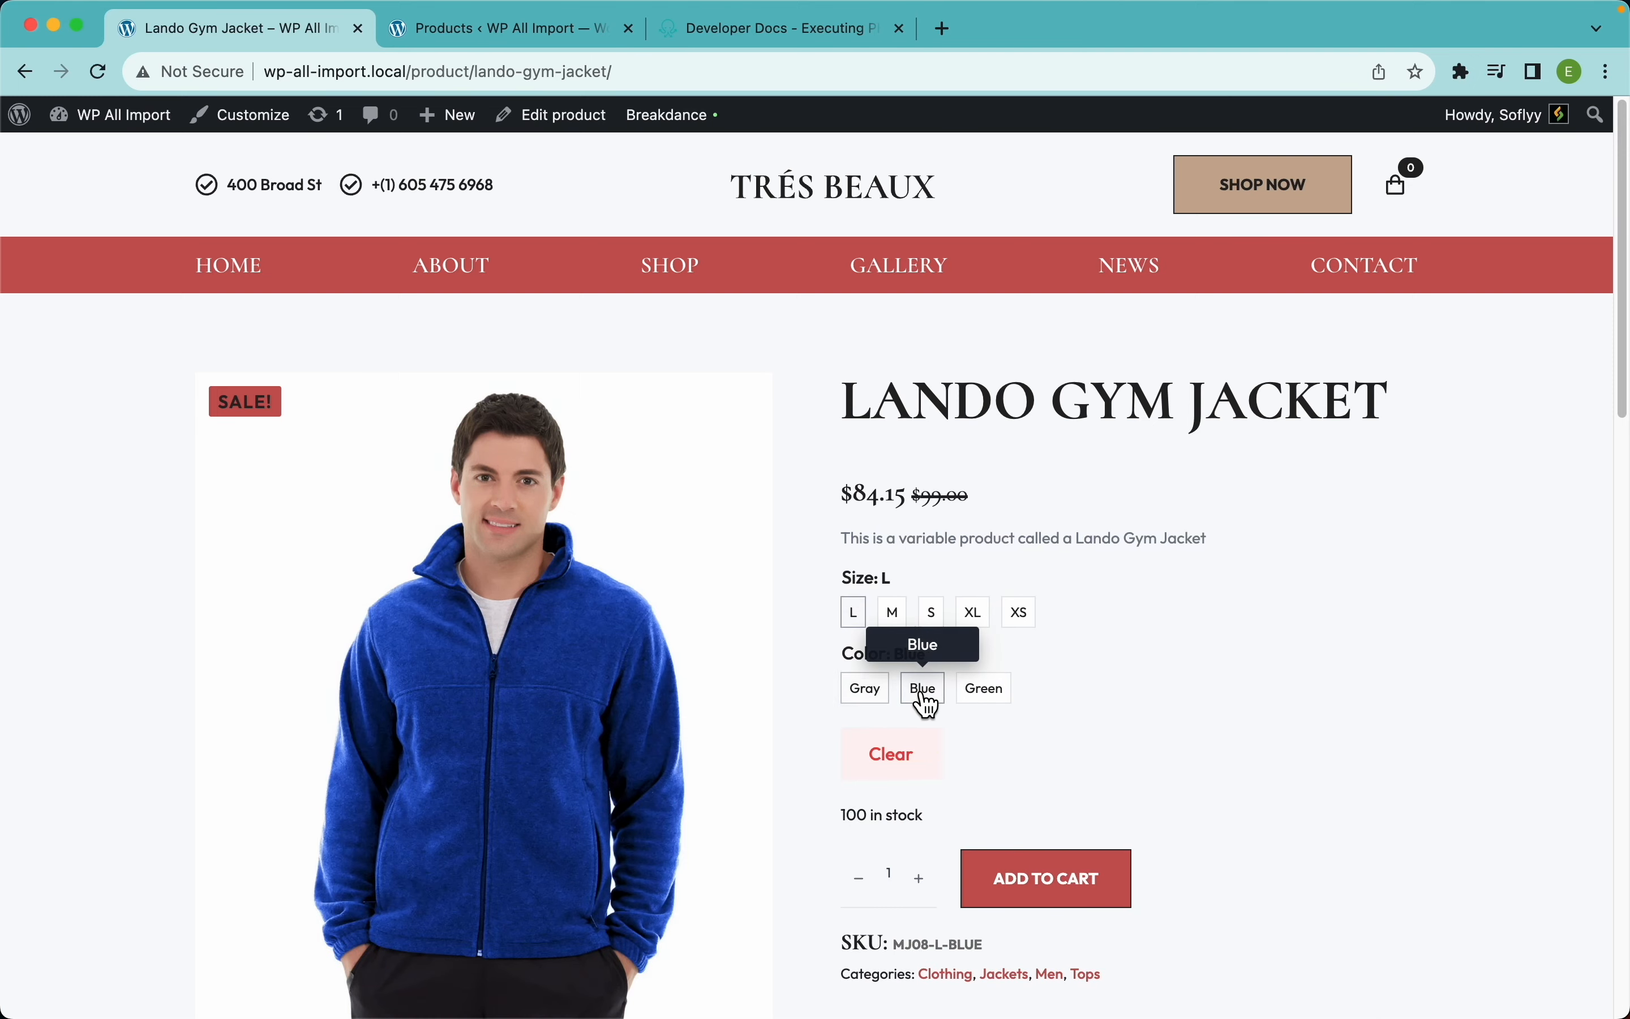
{"action": "left_click", "coordinate": [980, 697]}
{"action": "left_click", "coordinate": [870, 698]}
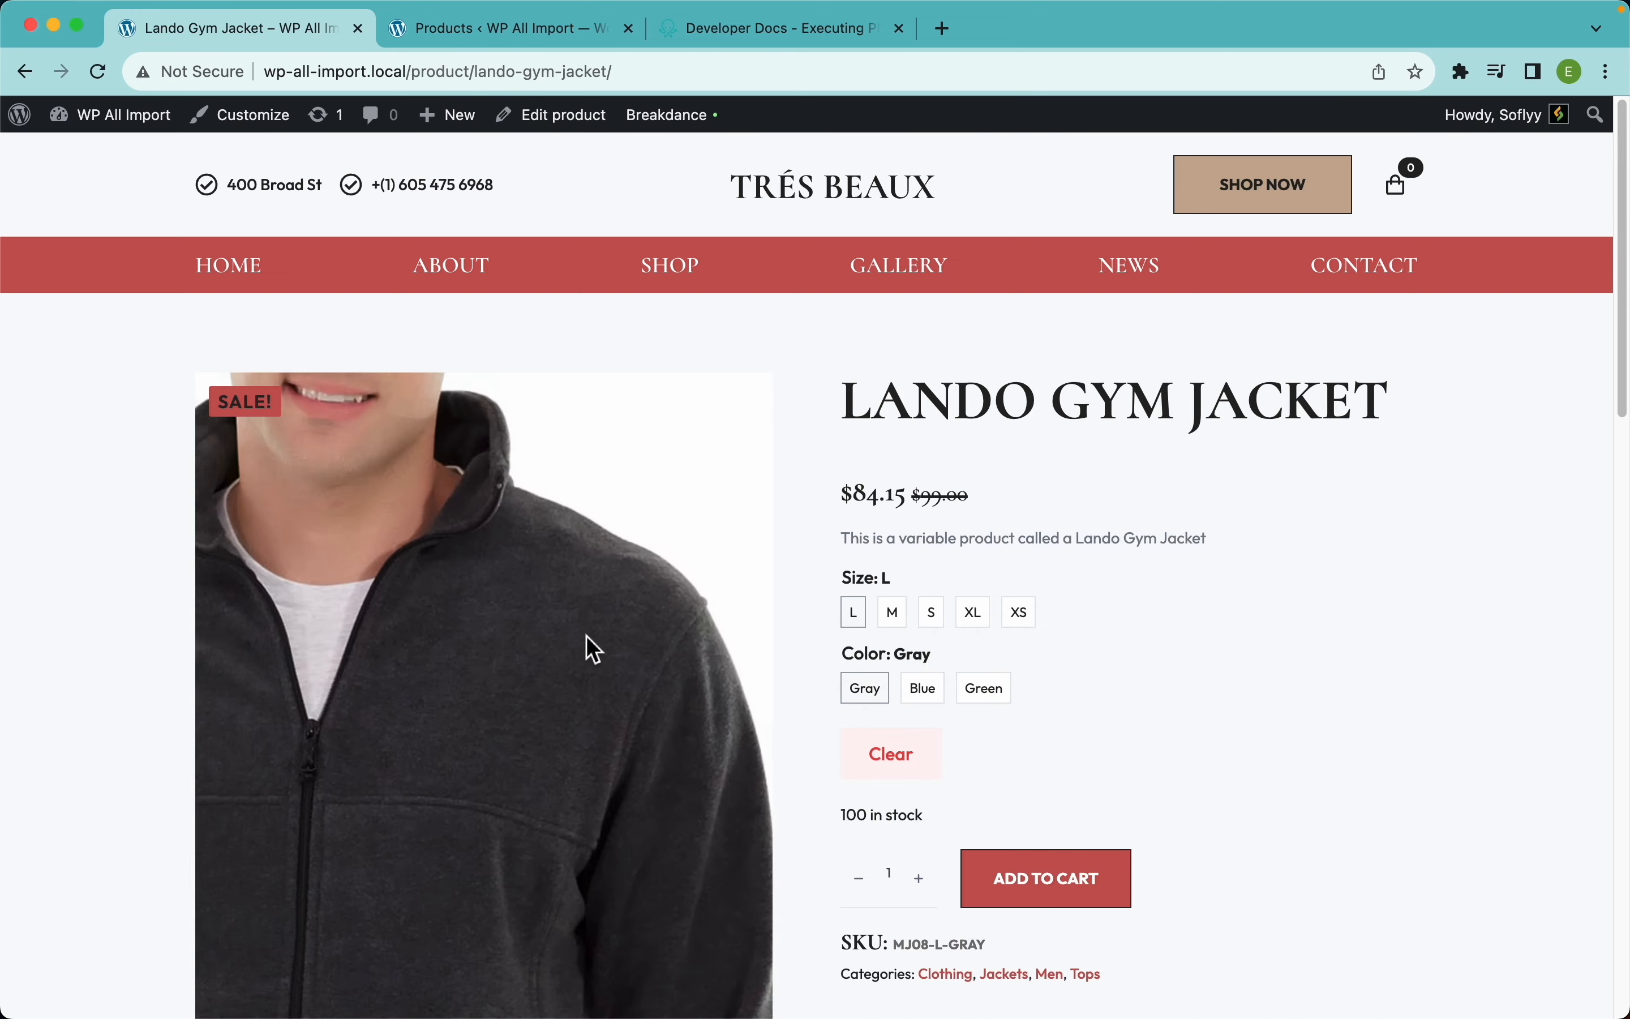
{"action": "left_click", "coordinate": [933, 694]}
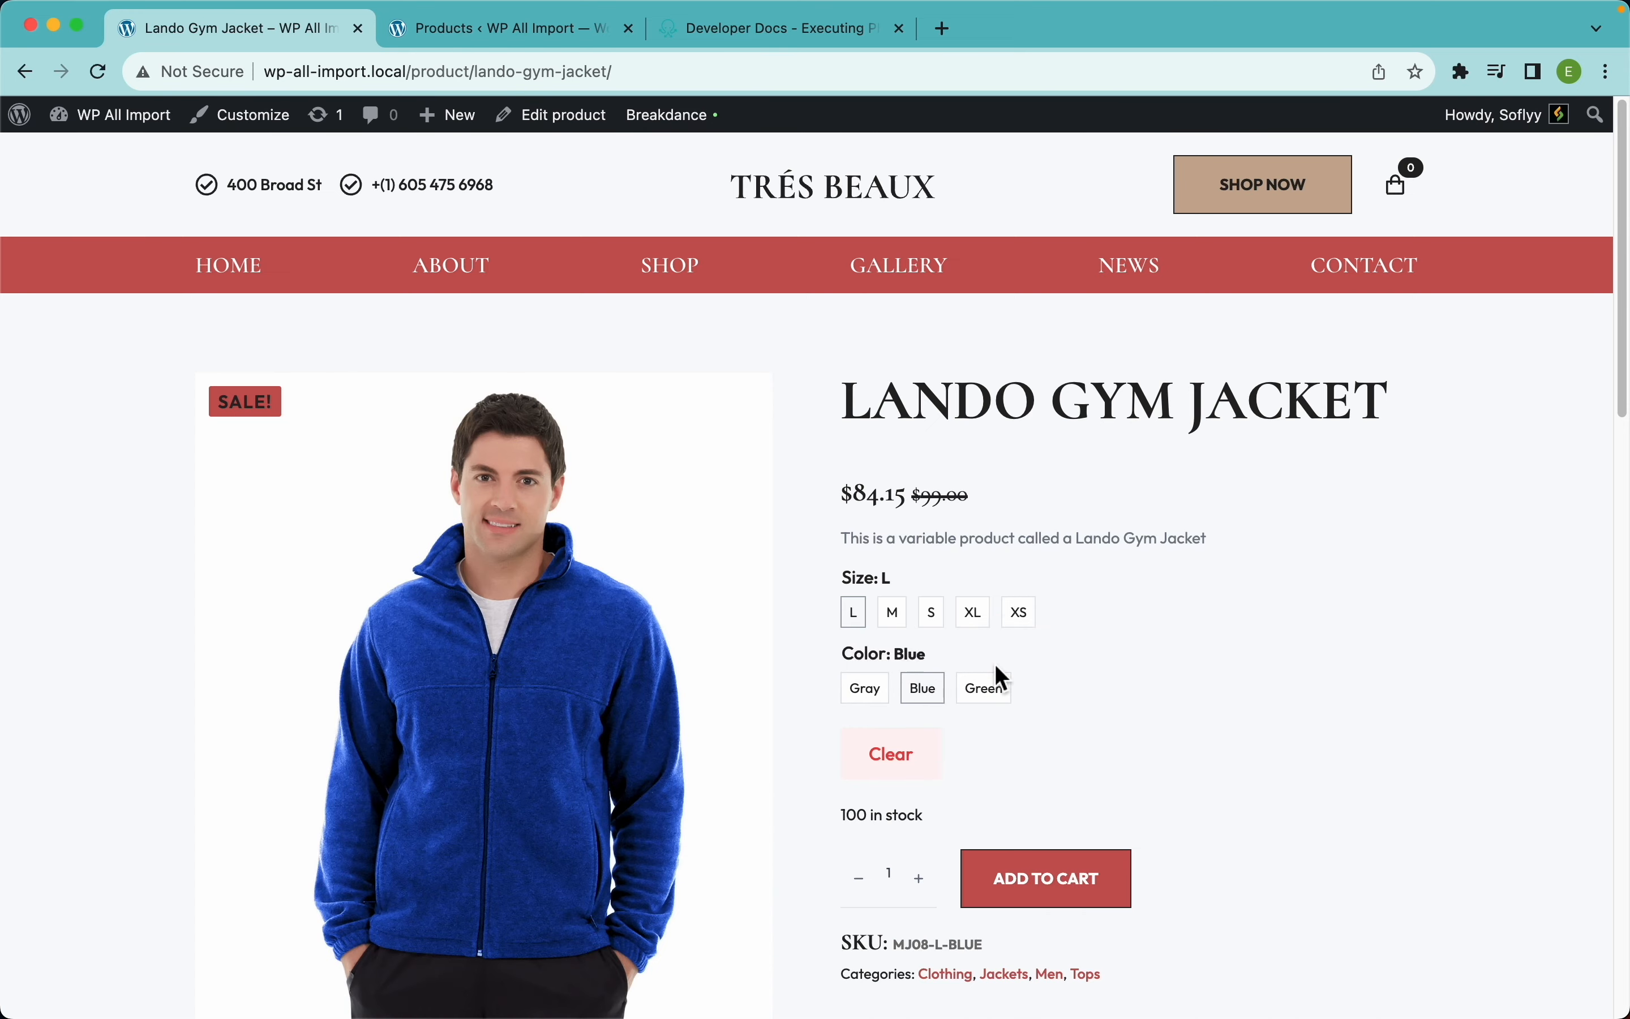
Step: Check the blue jacket's SKU and categories and view each image in its product gallery
{"action": "scroll", "coordinate": [1003, 677], "scroll_direction": "down", "scroll_amount": 4}
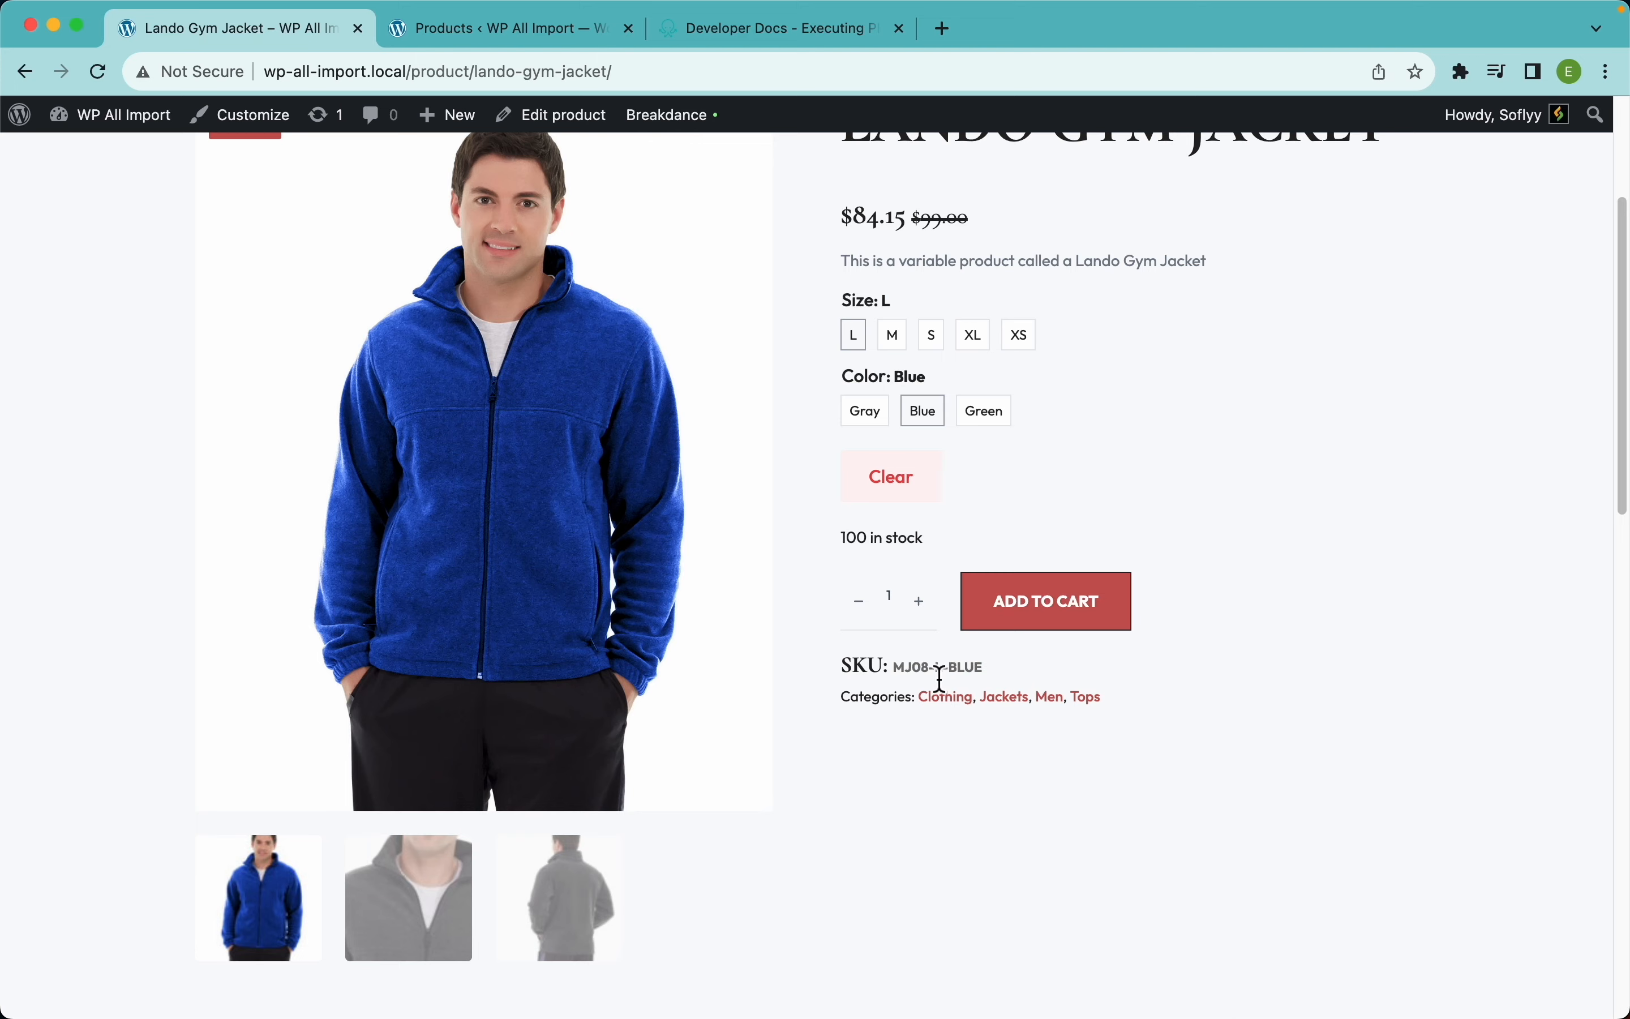
{"action": "scroll", "coordinate": [829, 738], "scroll_direction": "down", "scroll_amount": 5}
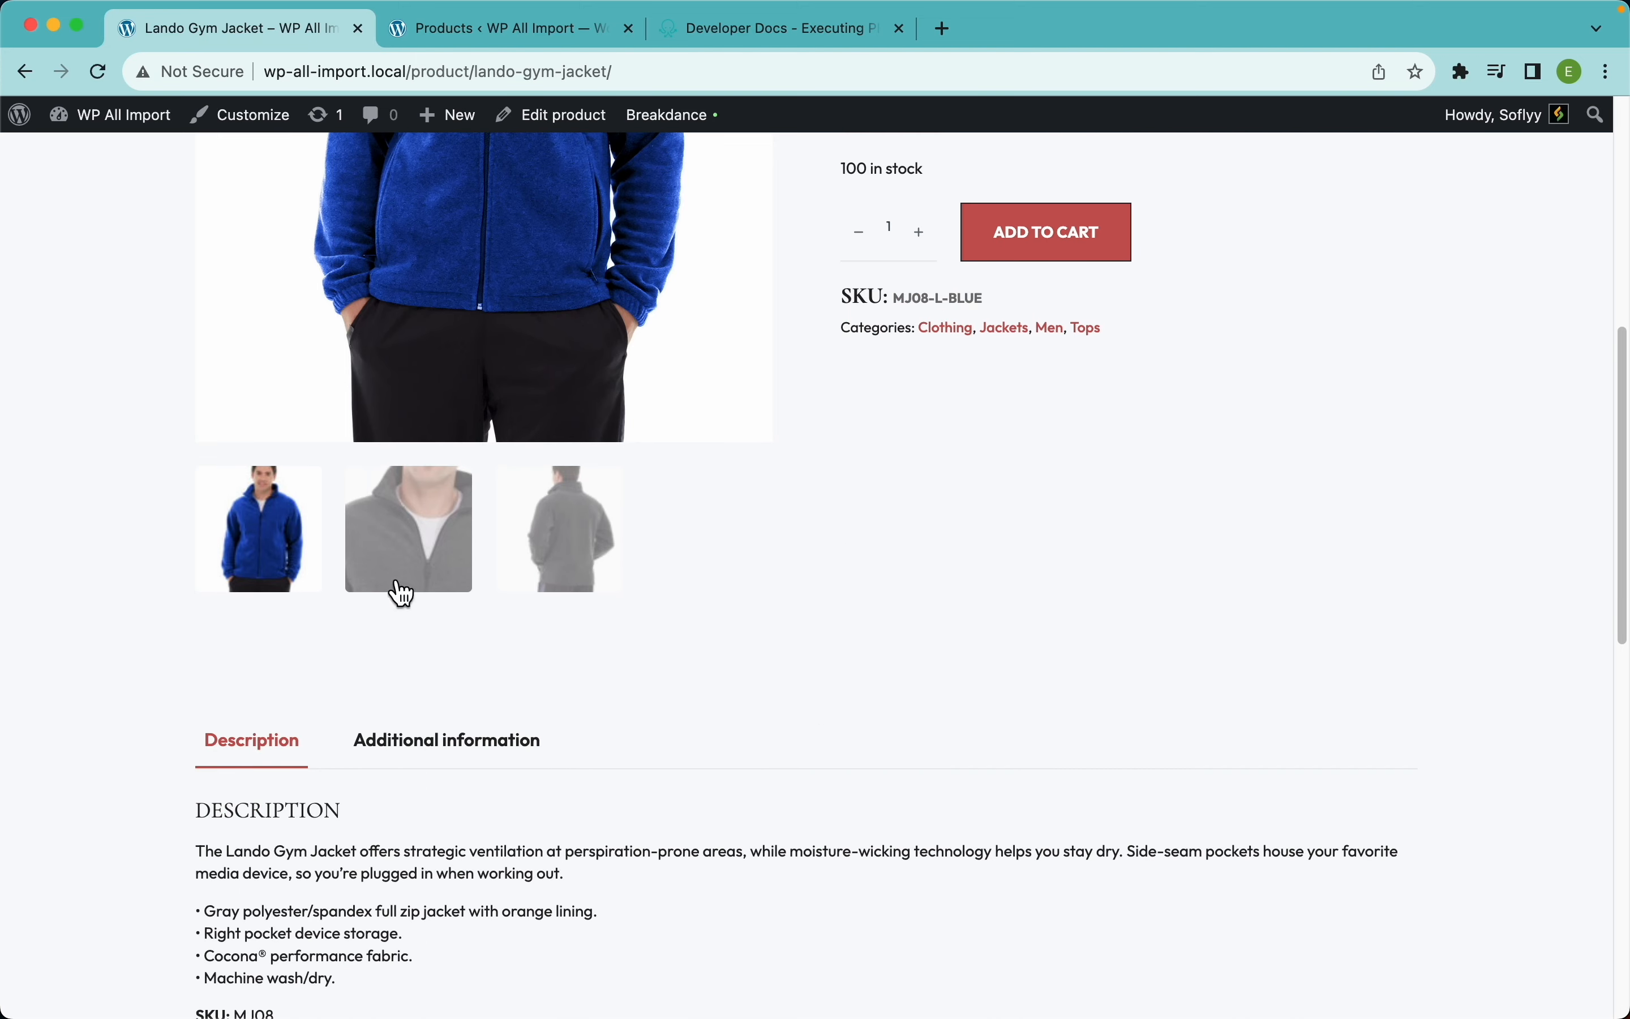
{"action": "left_click", "coordinate": [444, 590]}
{"action": "left_click", "coordinate": [556, 593]}
{"action": "left_click", "coordinate": [289, 547]}
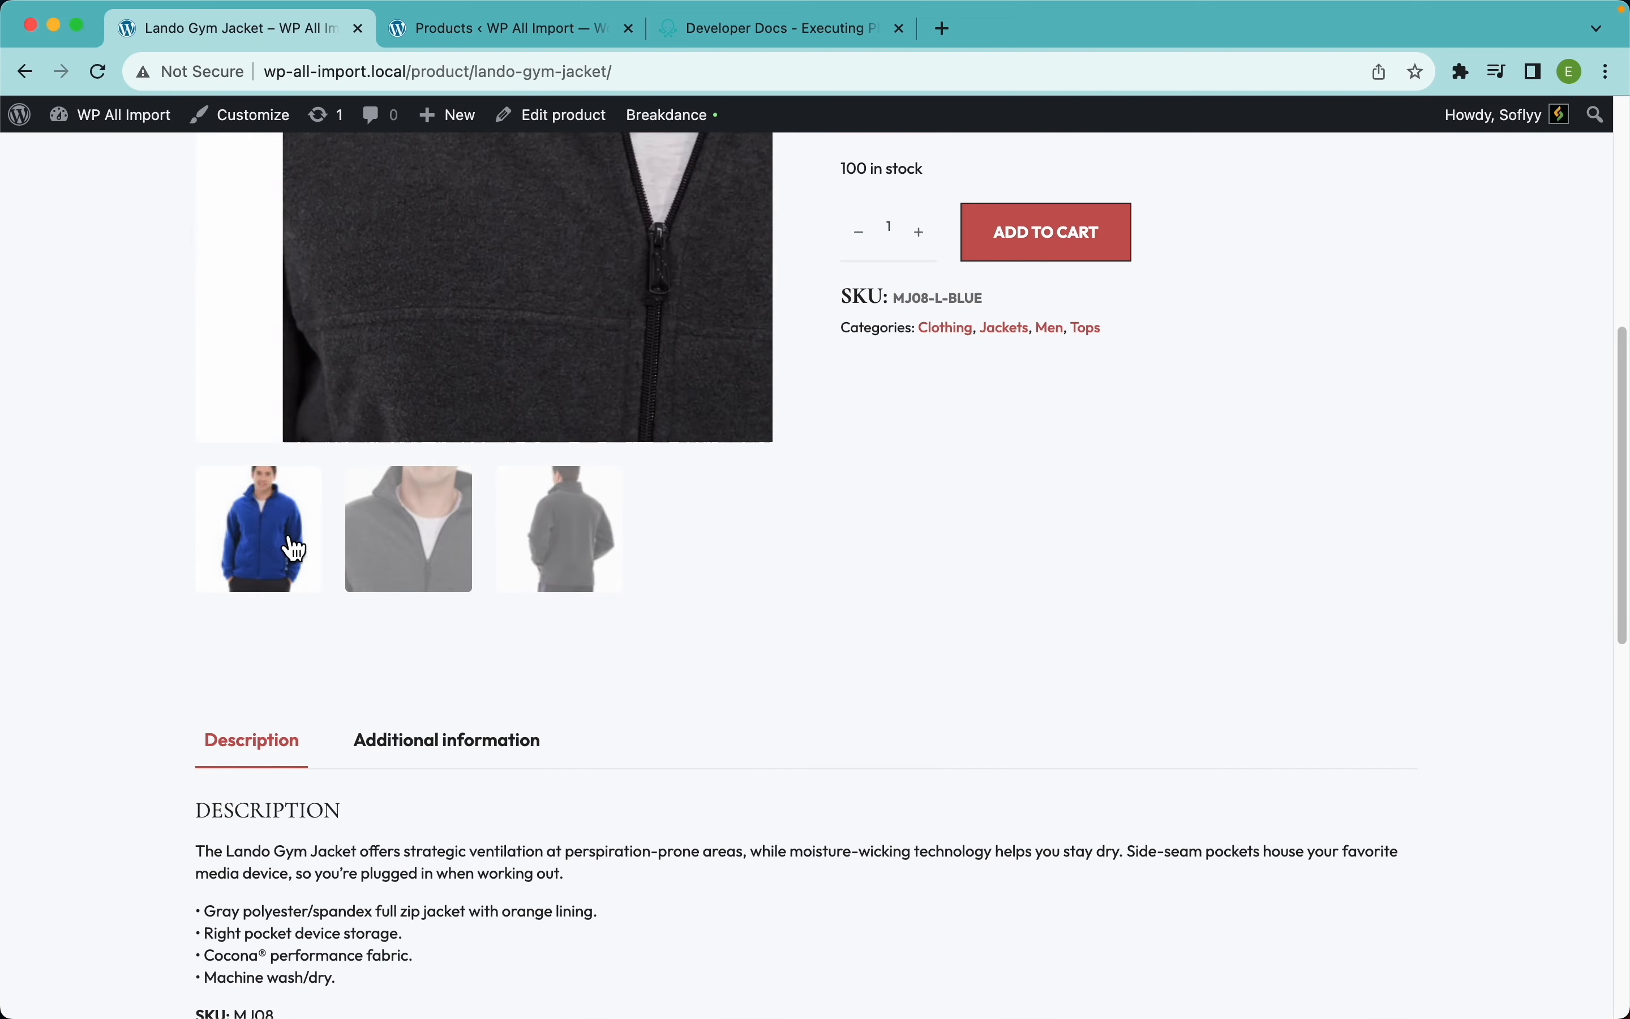
{"action": "scroll", "coordinate": [745, 622], "scroll_direction": "up", "scroll_amount": 5}
Step: Read the jacket's description and its additional information on size, color and brand, comparing these with the variation choices
{"action": "scroll", "coordinate": [671, 560], "scroll_direction": "down", "scroll_amount": 10}
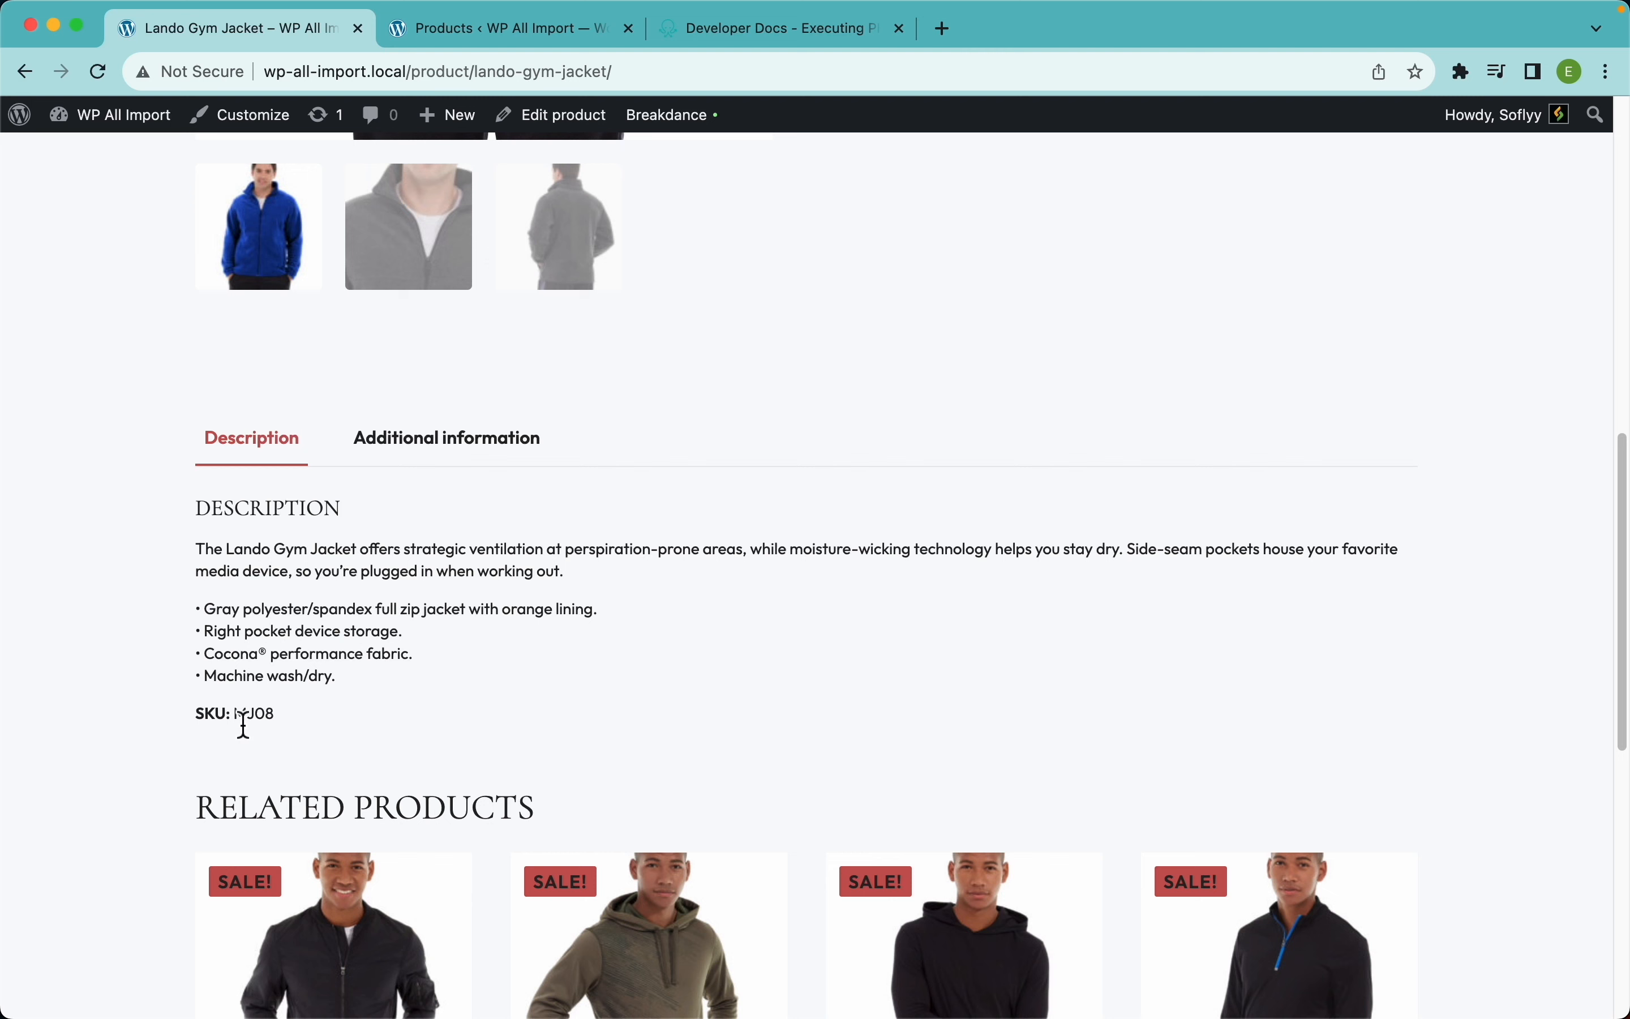
{"action": "left_click", "coordinate": [450, 457]}
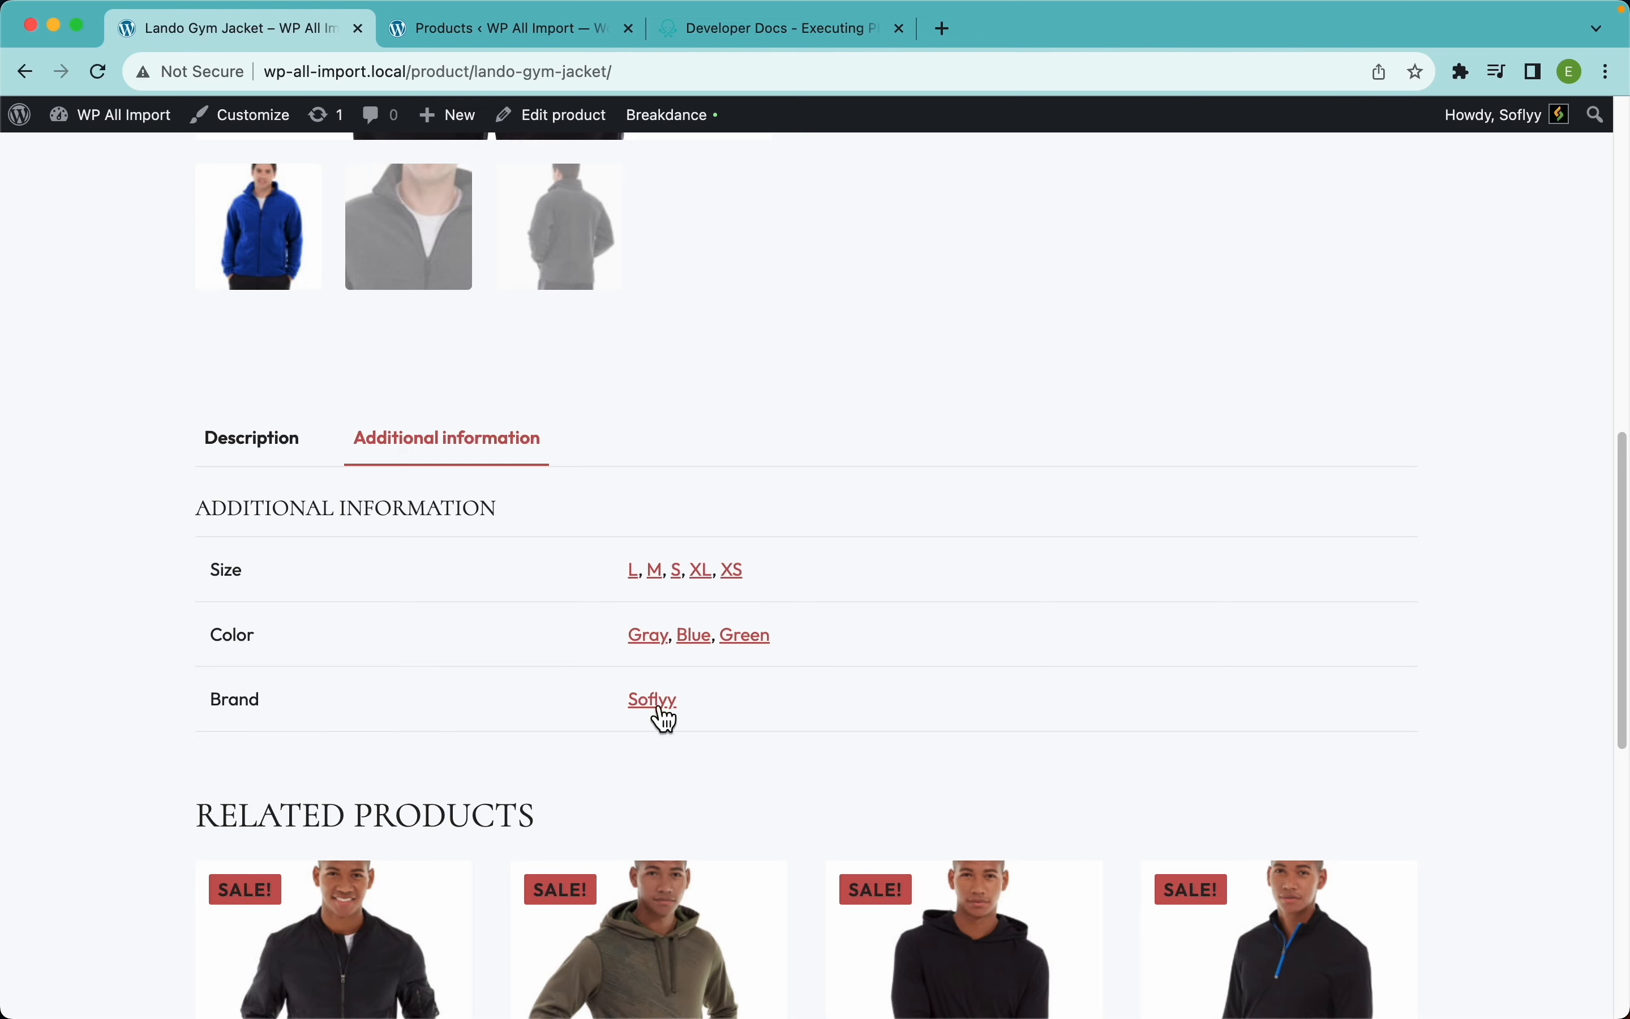
{"action": "scroll", "coordinate": [854, 526], "scroll_direction": "up", "scroll_amount": 3}
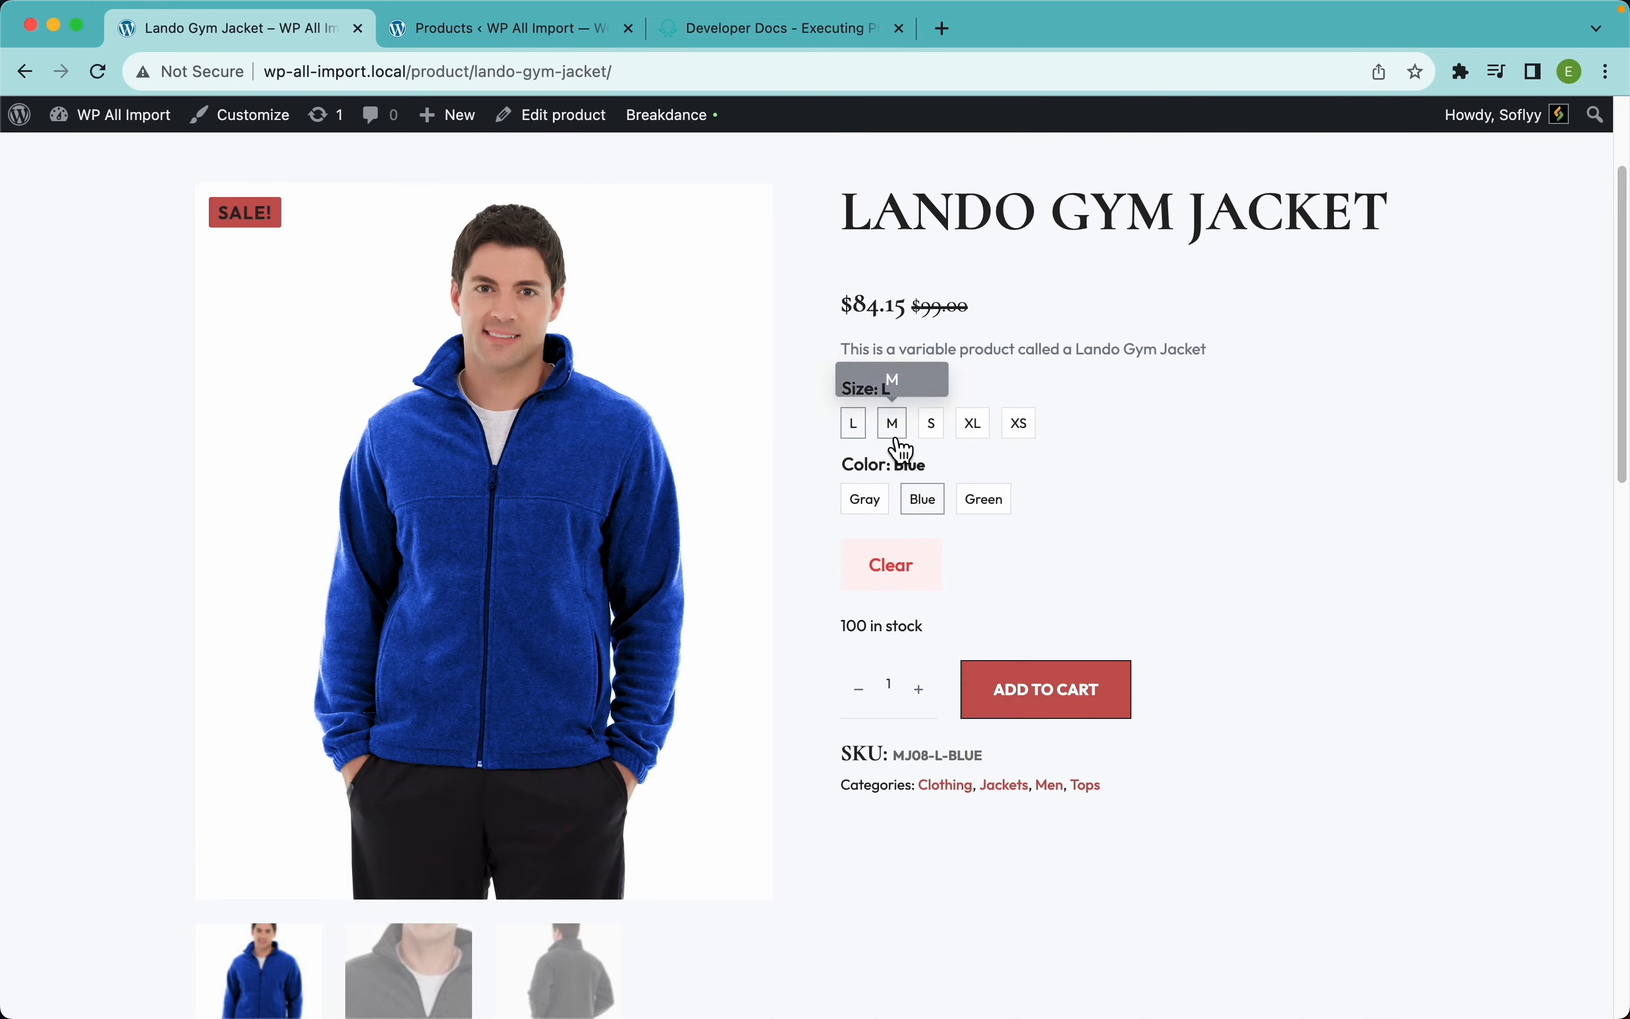
{"action": "scroll", "coordinate": [828, 725], "scroll_direction": "down", "scroll_amount": 15}
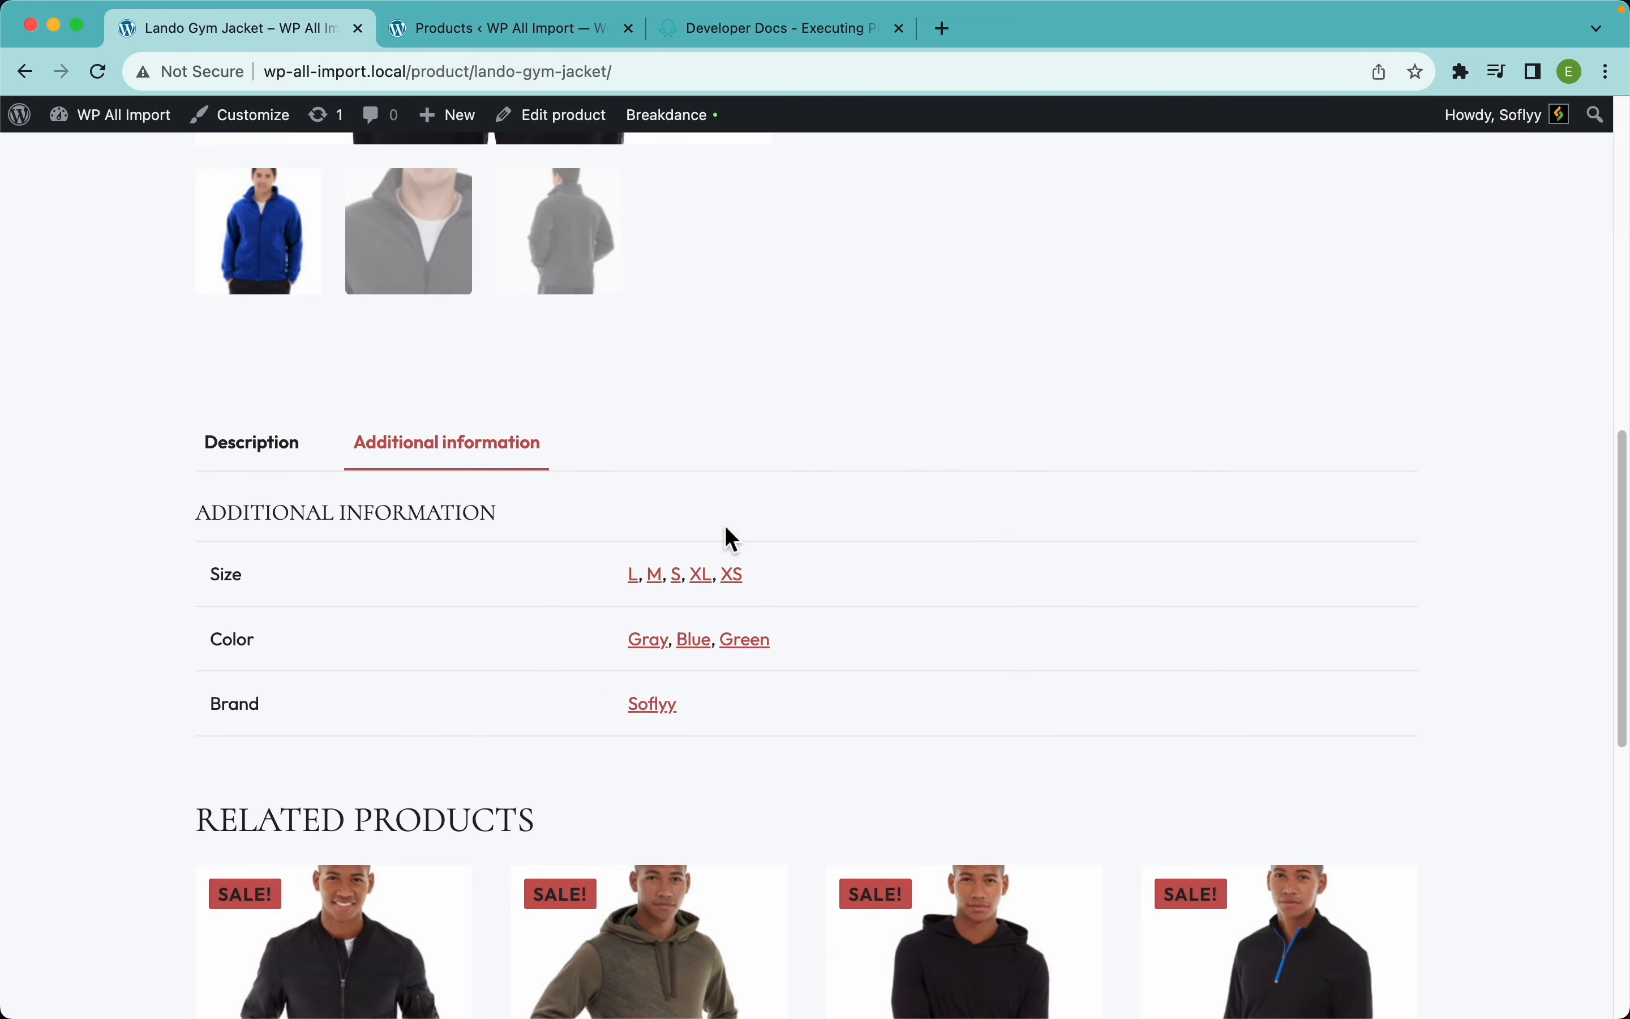
Step: Open the Lando Gym Jacket in the product editor and review its description, inventory data, images, categories and short description
{"action": "scroll", "coordinate": [720, 526], "scroll_direction": "up", "scroll_amount": 15}
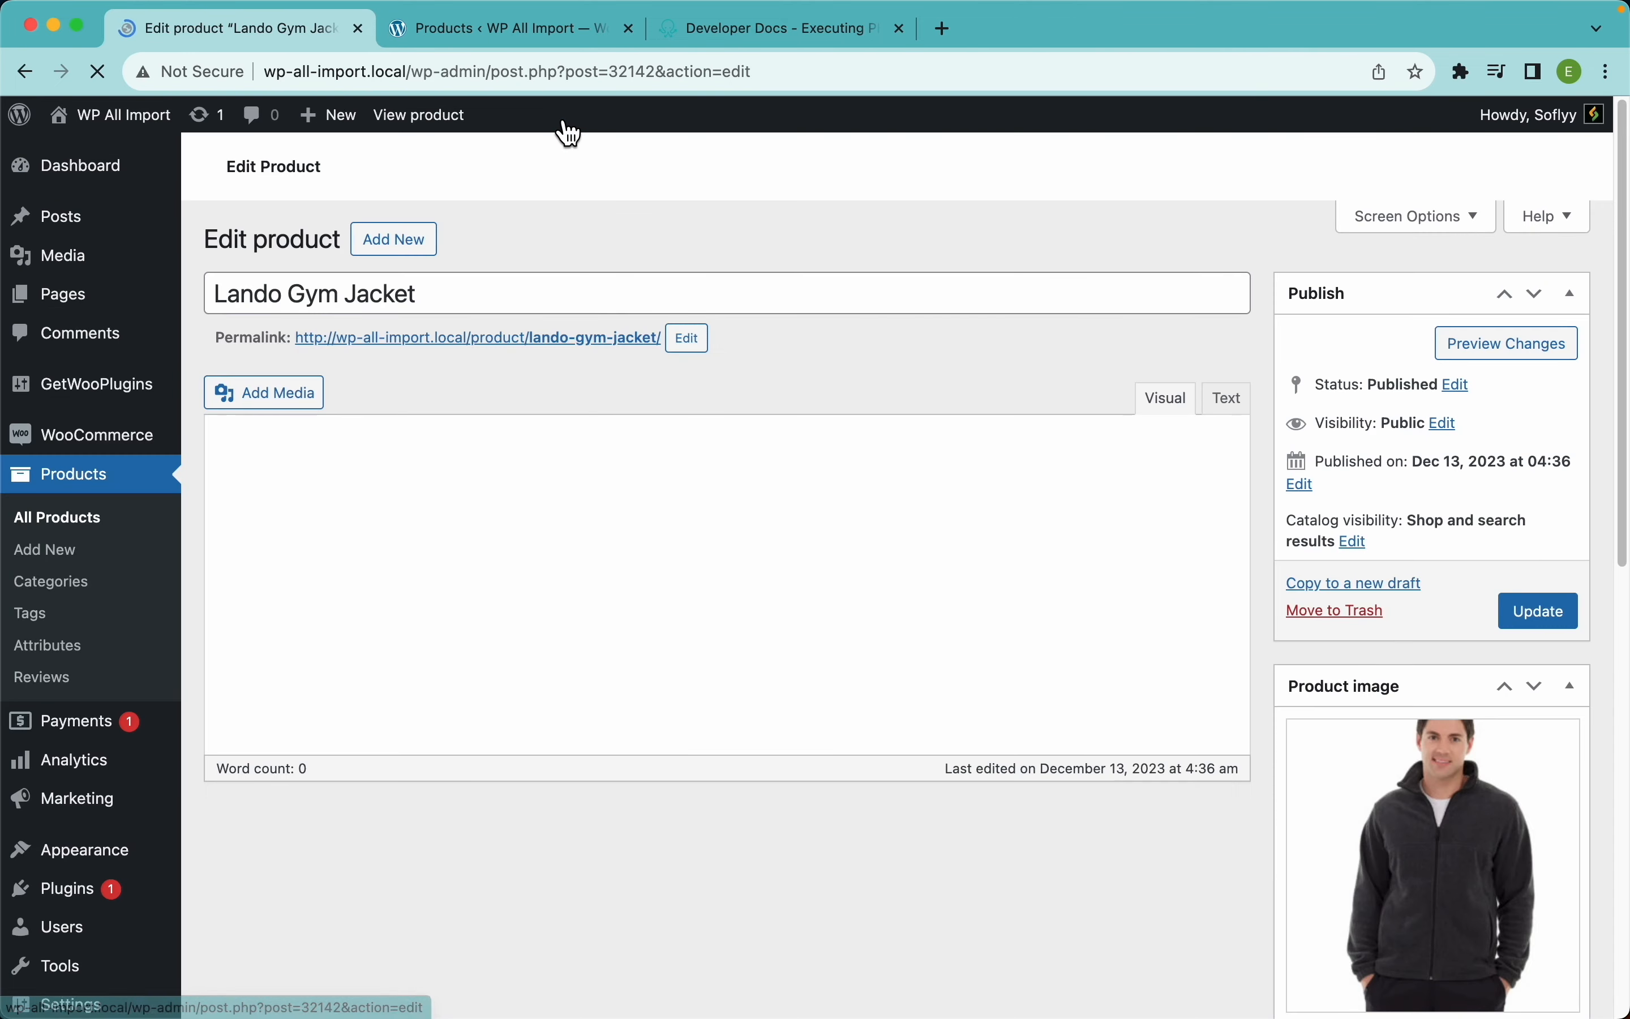
{"action": "scroll", "coordinate": [600, 438], "scroll_direction": "down", "scroll_amount": 3}
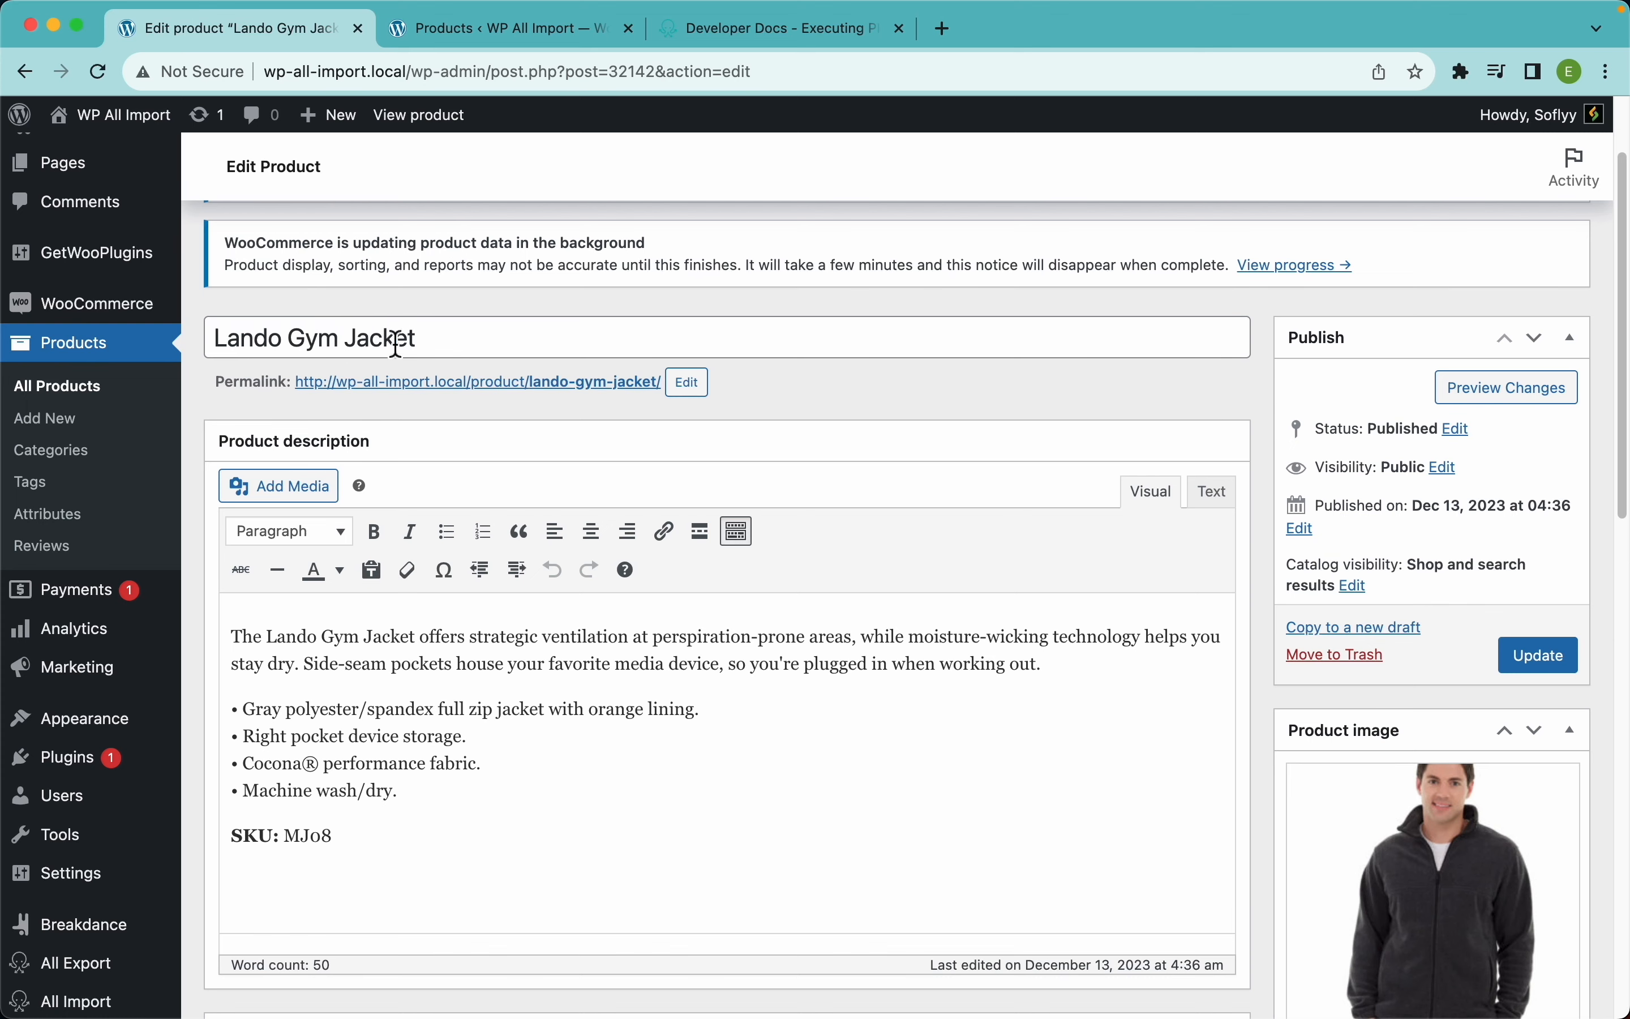
{"action": "scroll", "coordinate": [537, 369], "scroll_direction": "down", "scroll_amount": 4}
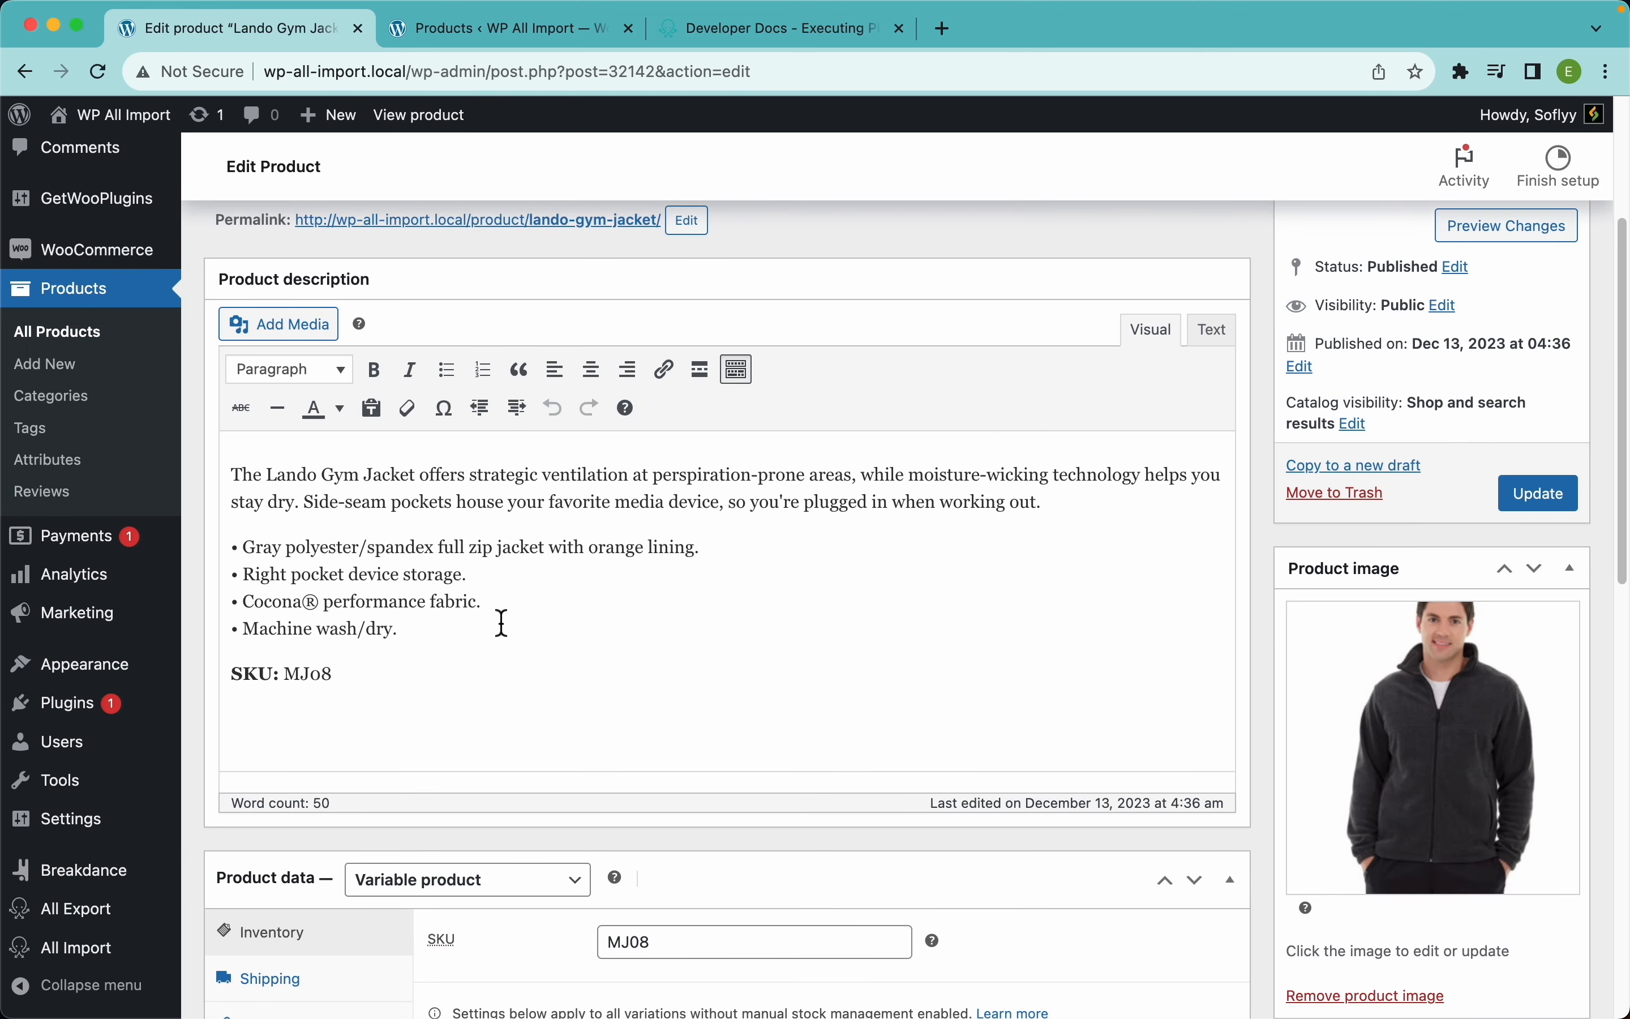
{"action": "scroll", "coordinate": [947, 574], "scroll_direction": "down", "scroll_amount": 5}
{"action": "scroll", "coordinate": [1376, 769], "scroll_direction": "down", "scroll_amount": 4}
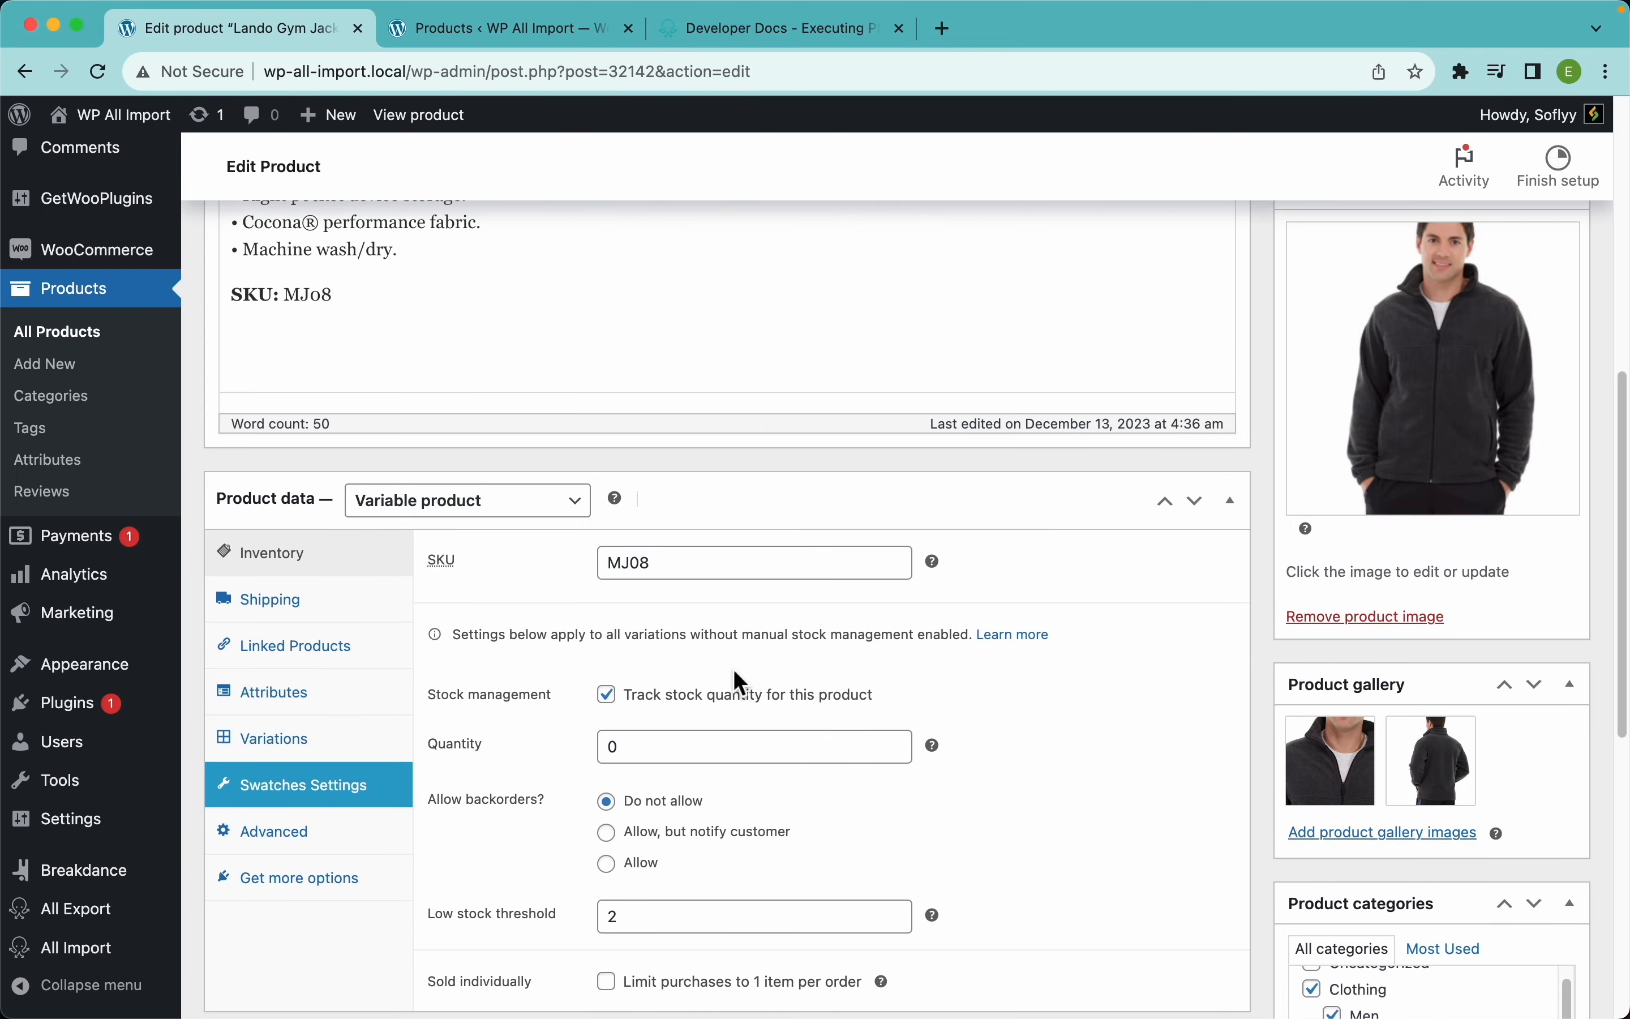
{"action": "scroll", "coordinate": [738, 661], "scroll_direction": "down", "scroll_amount": 14}
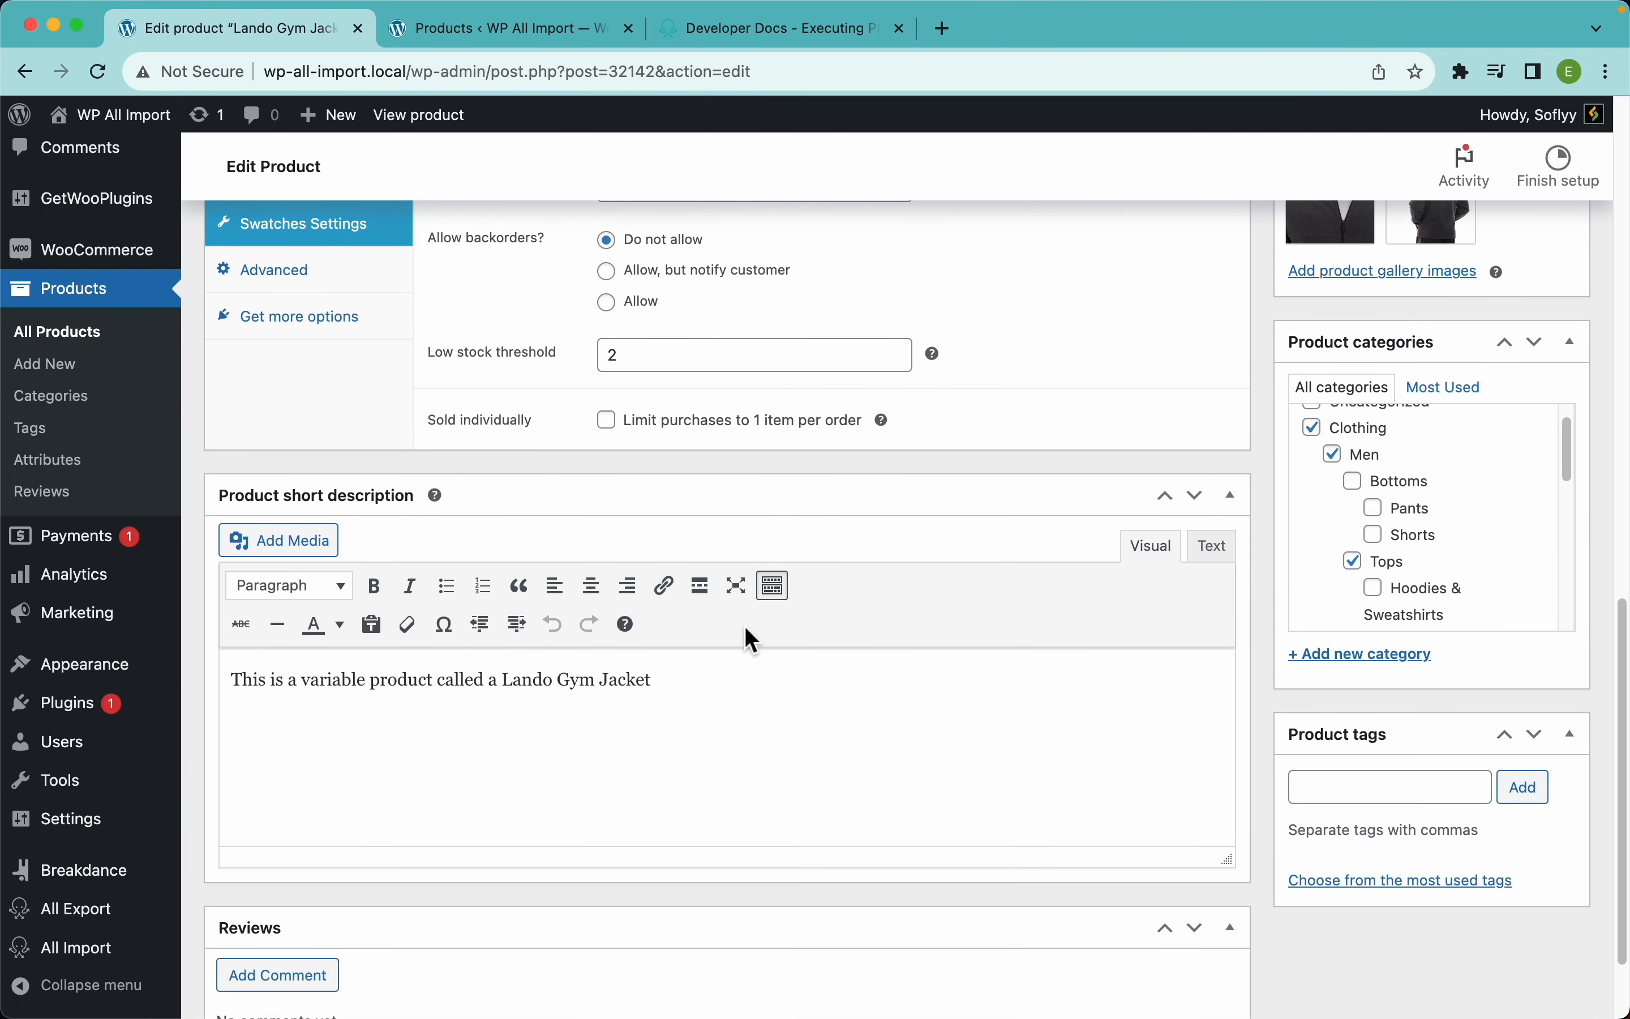
Step: Expand the jacket's Size, Color and Brand attributes in the product data and examine their values and variation settings
{"action": "scroll", "coordinate": [728, 572], "scroll_direction": "up", "scroll_amount": 10}
{"action": "left_click", "coordinate": [291, 533]}
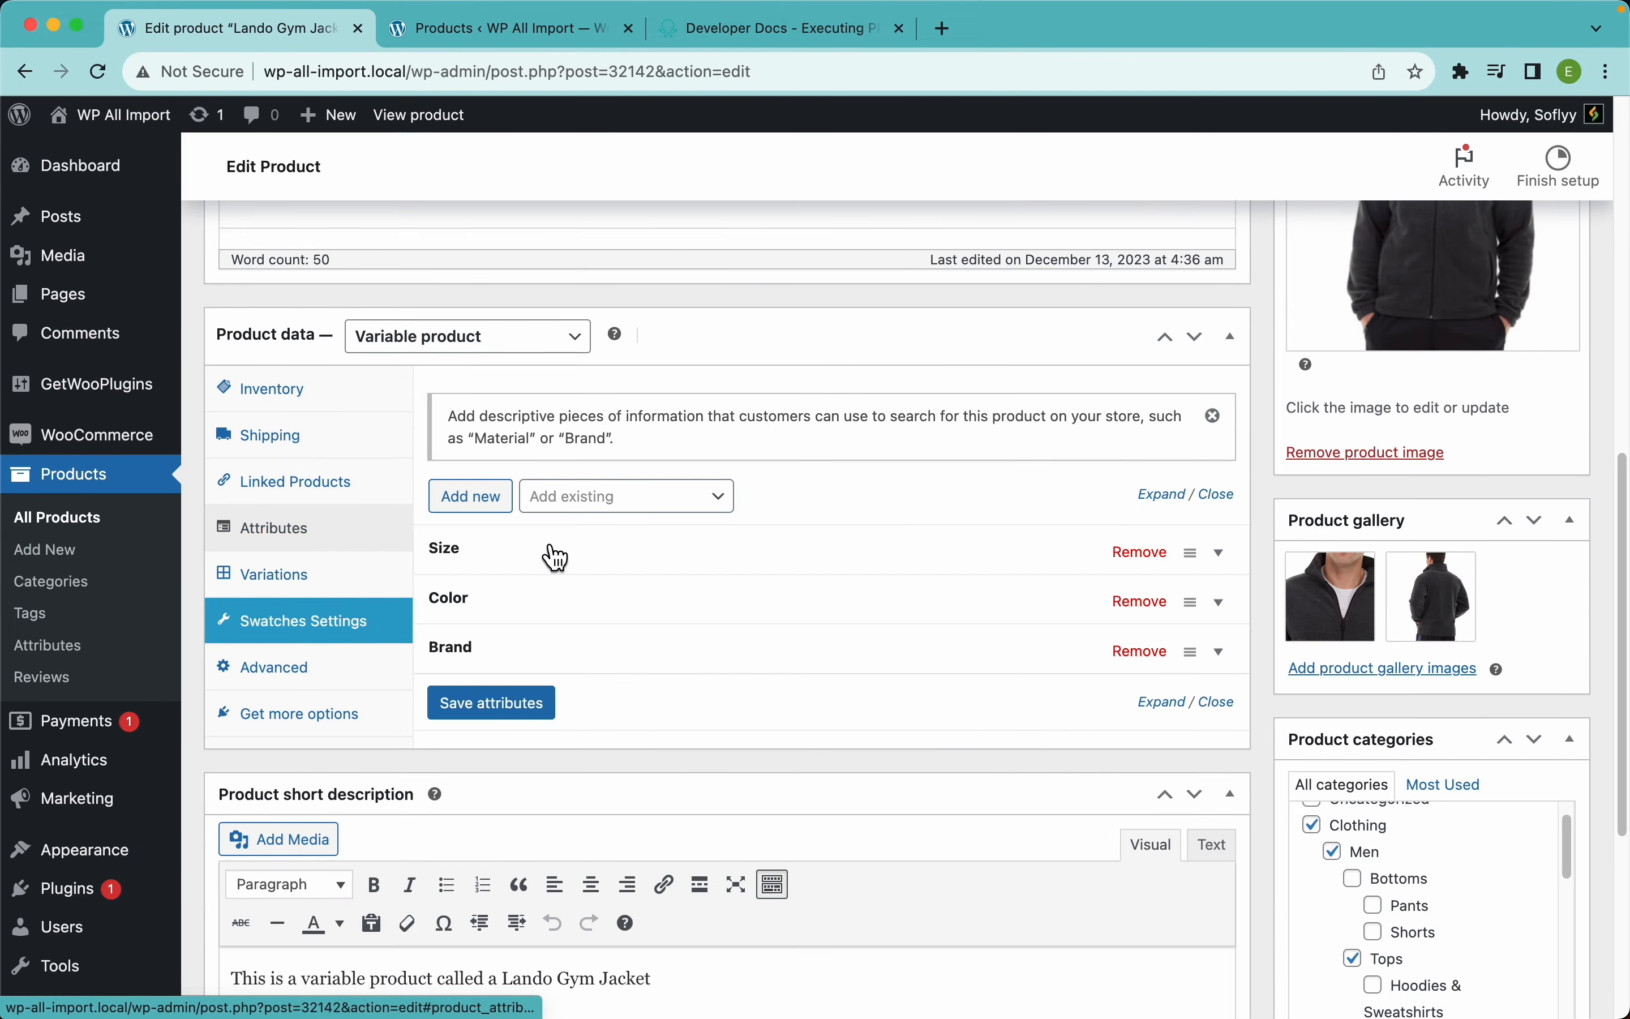
{"action": "left_click", "coordinate": [636, 563]}
{"action": "scroll", "coordinate": [637, 633], "scroll_direction": "down", "scroll_amount": 3}
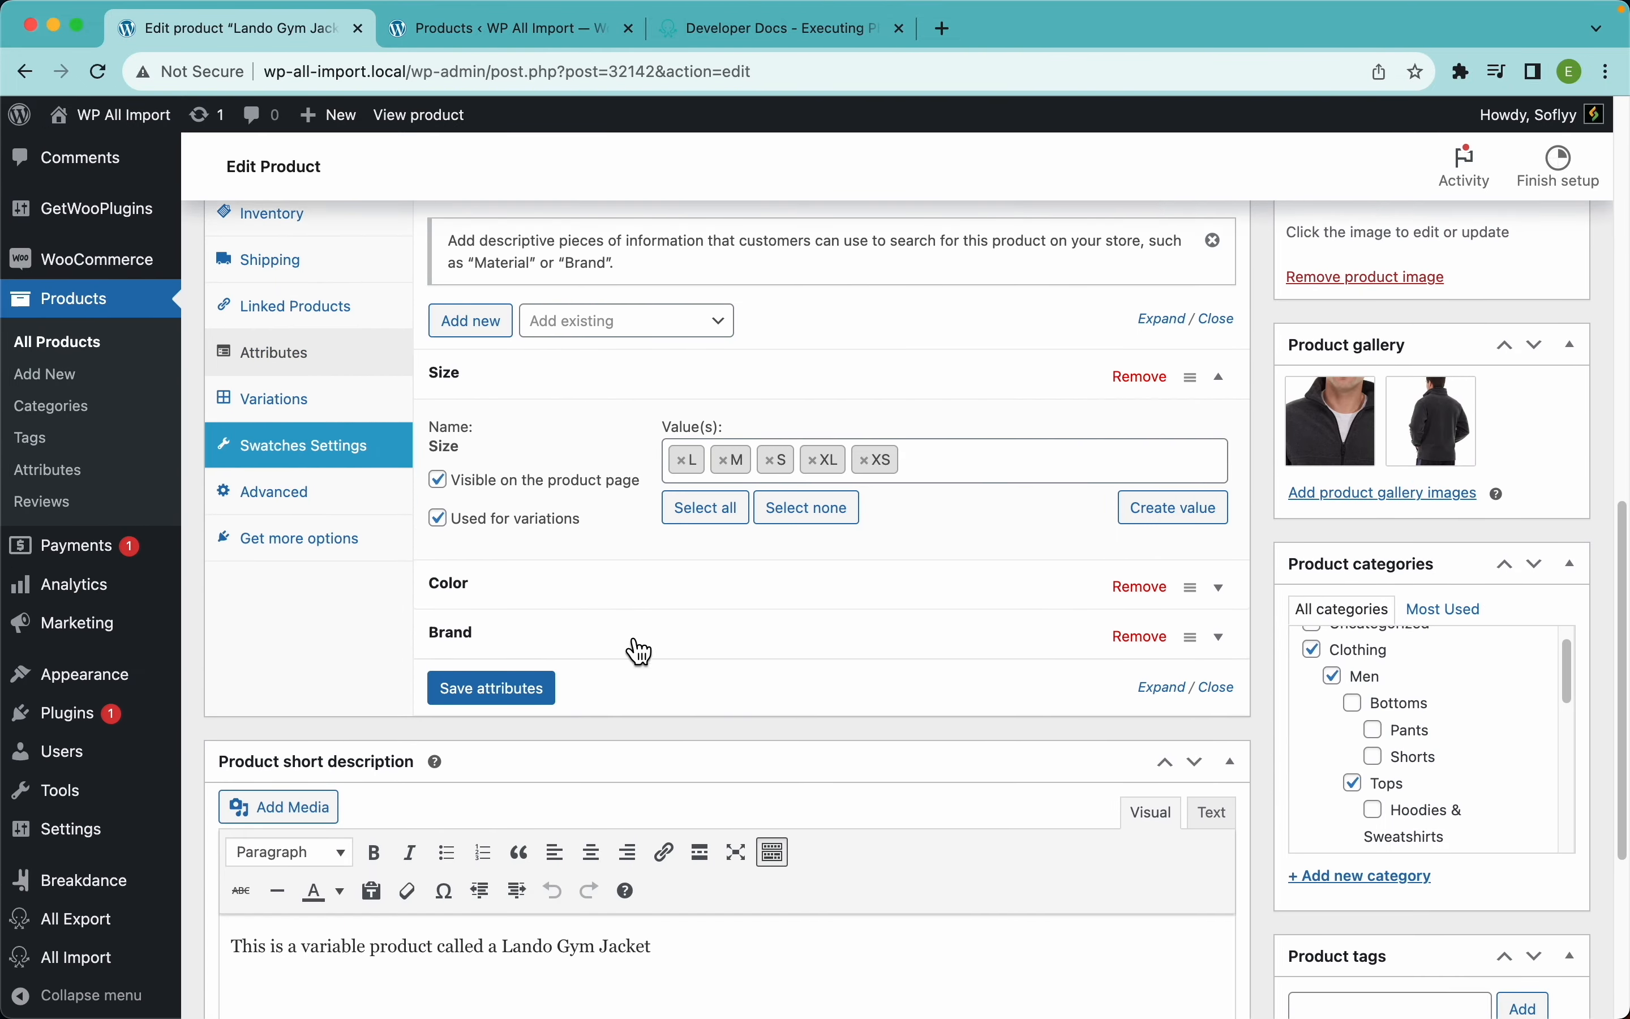
{"action": "left_click", "coordinate": [626, 586]}
{"action": "scroll", "coordinate": [626, 590], "scroll_direction": "down", "scroll_amount": 4}
{"action": "left_click", "coordinate": [672, 532]}
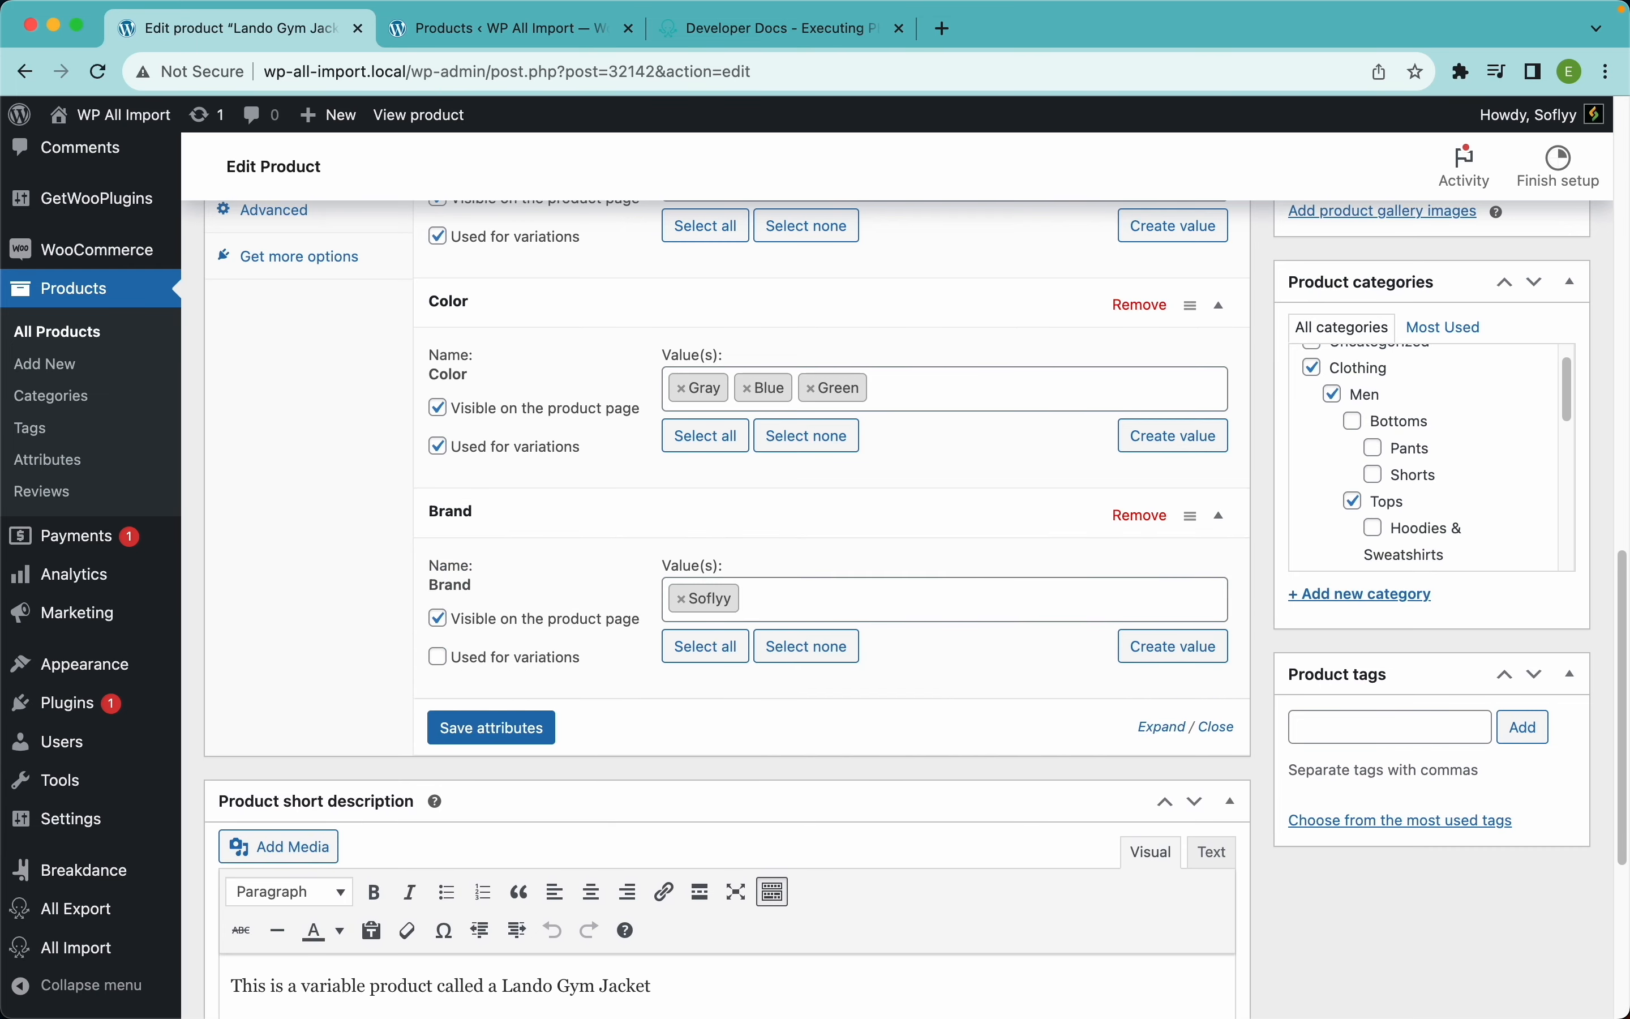
Step: Open the jacket's variations and expand individual ones, including XL Gray, XS Blue and XS Gray, to examine their images, SKUs, prices and stock
{"action": "scroll", "coordinate": [493, 537], "scroll_direction": "up", "scroll_amount": 5}
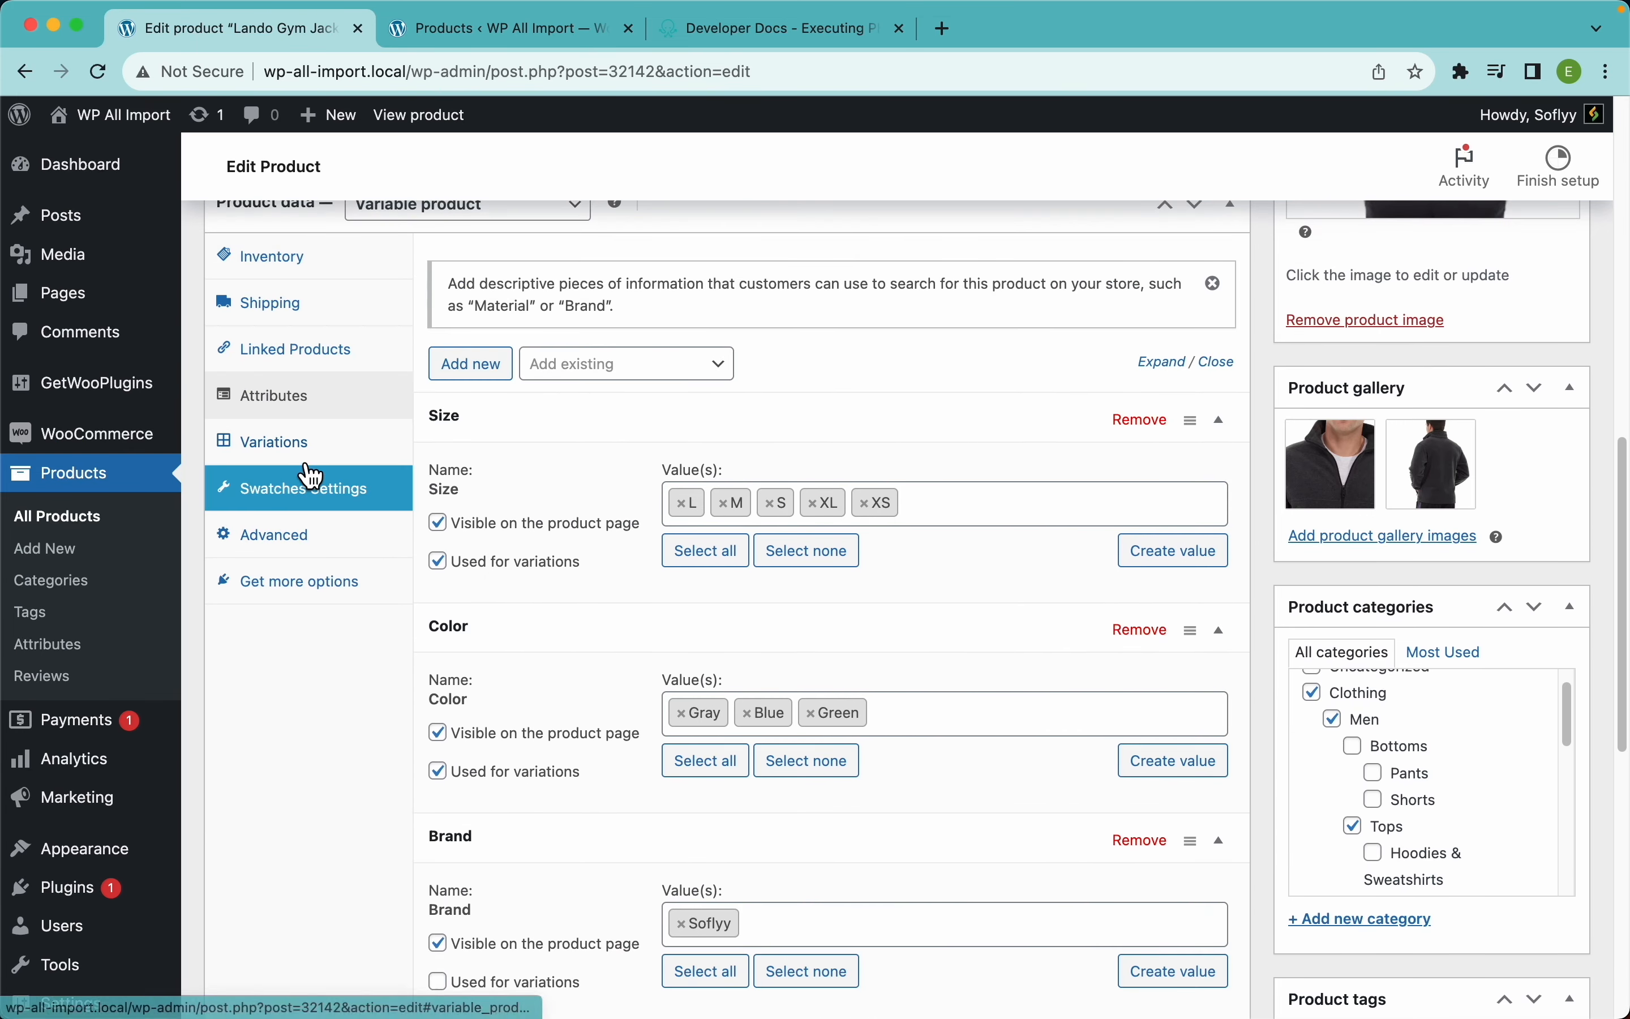
{"action": "left_click", "coordinate": [303, 444]}
{"action": "left_click", "coordinate": [808, 614]}
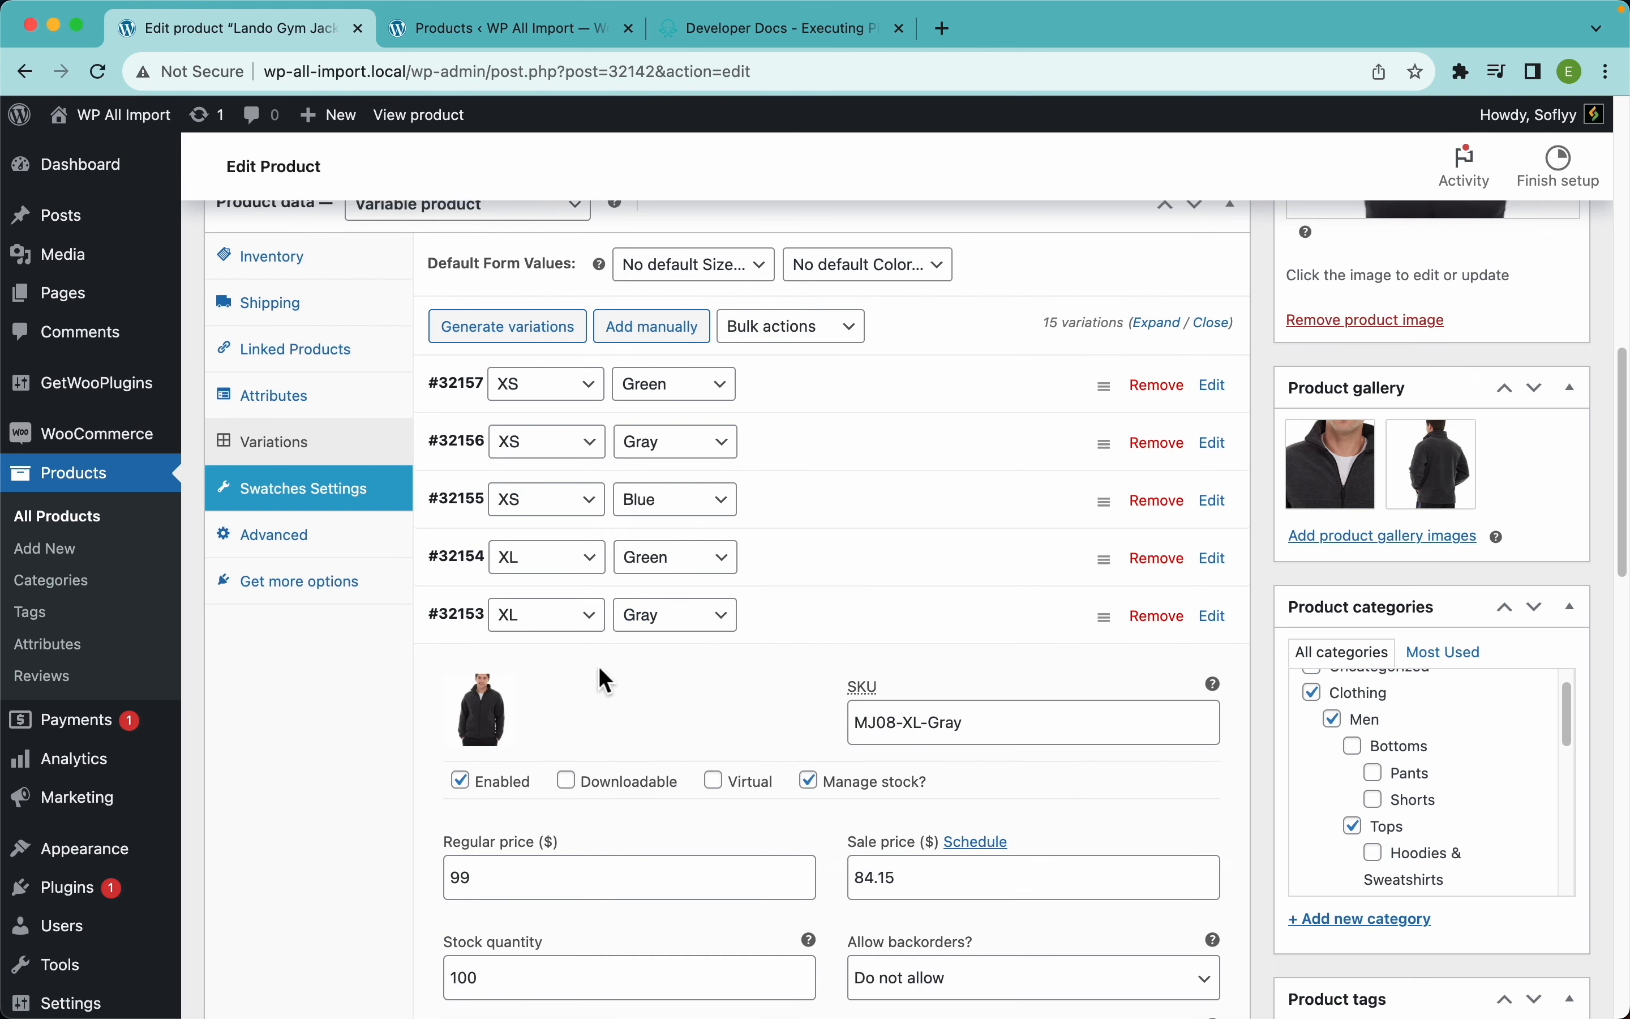
{"action": "left_click", "coordinate": [781, 584]}
{"action": "left_click", "coordinate": [825, 519]}
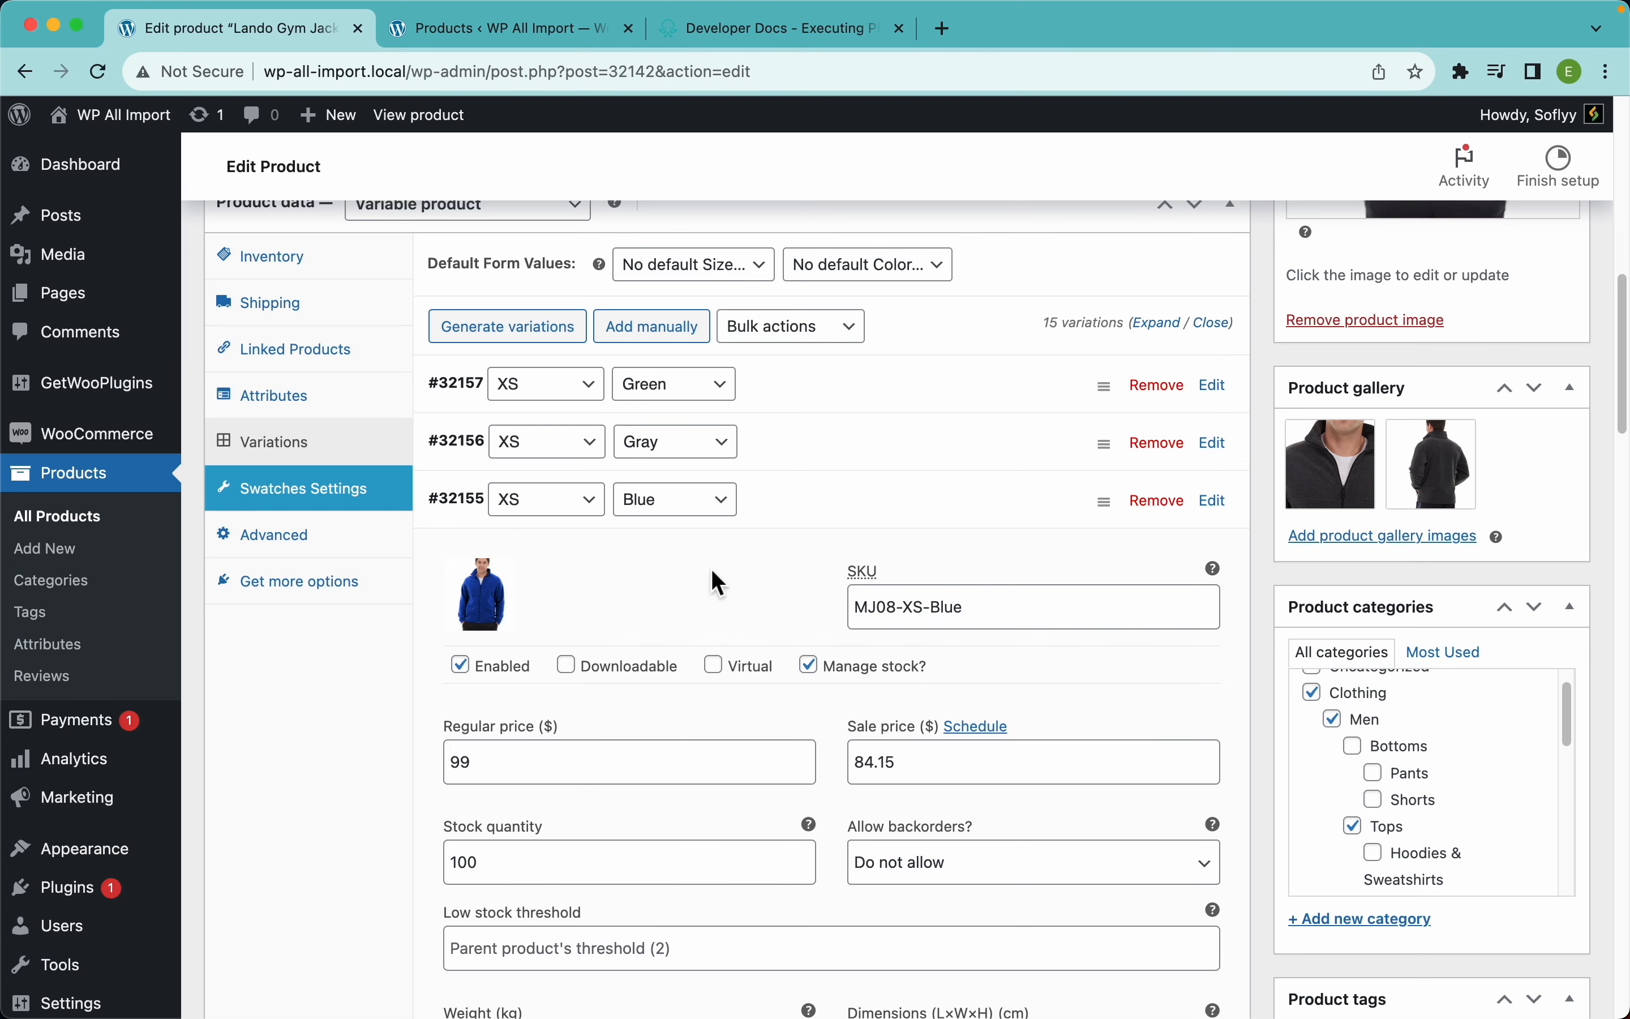
{"action": "left_click", "coordinate": [784, 459]}
Step: View the jacket's store page and check its variations in size XL, switching between Gray, Blue and Green and ending on Green
{"action": "scroll", "coordinate": [582, 528], "scroll_direction": "up", "scroll_amount": 15}
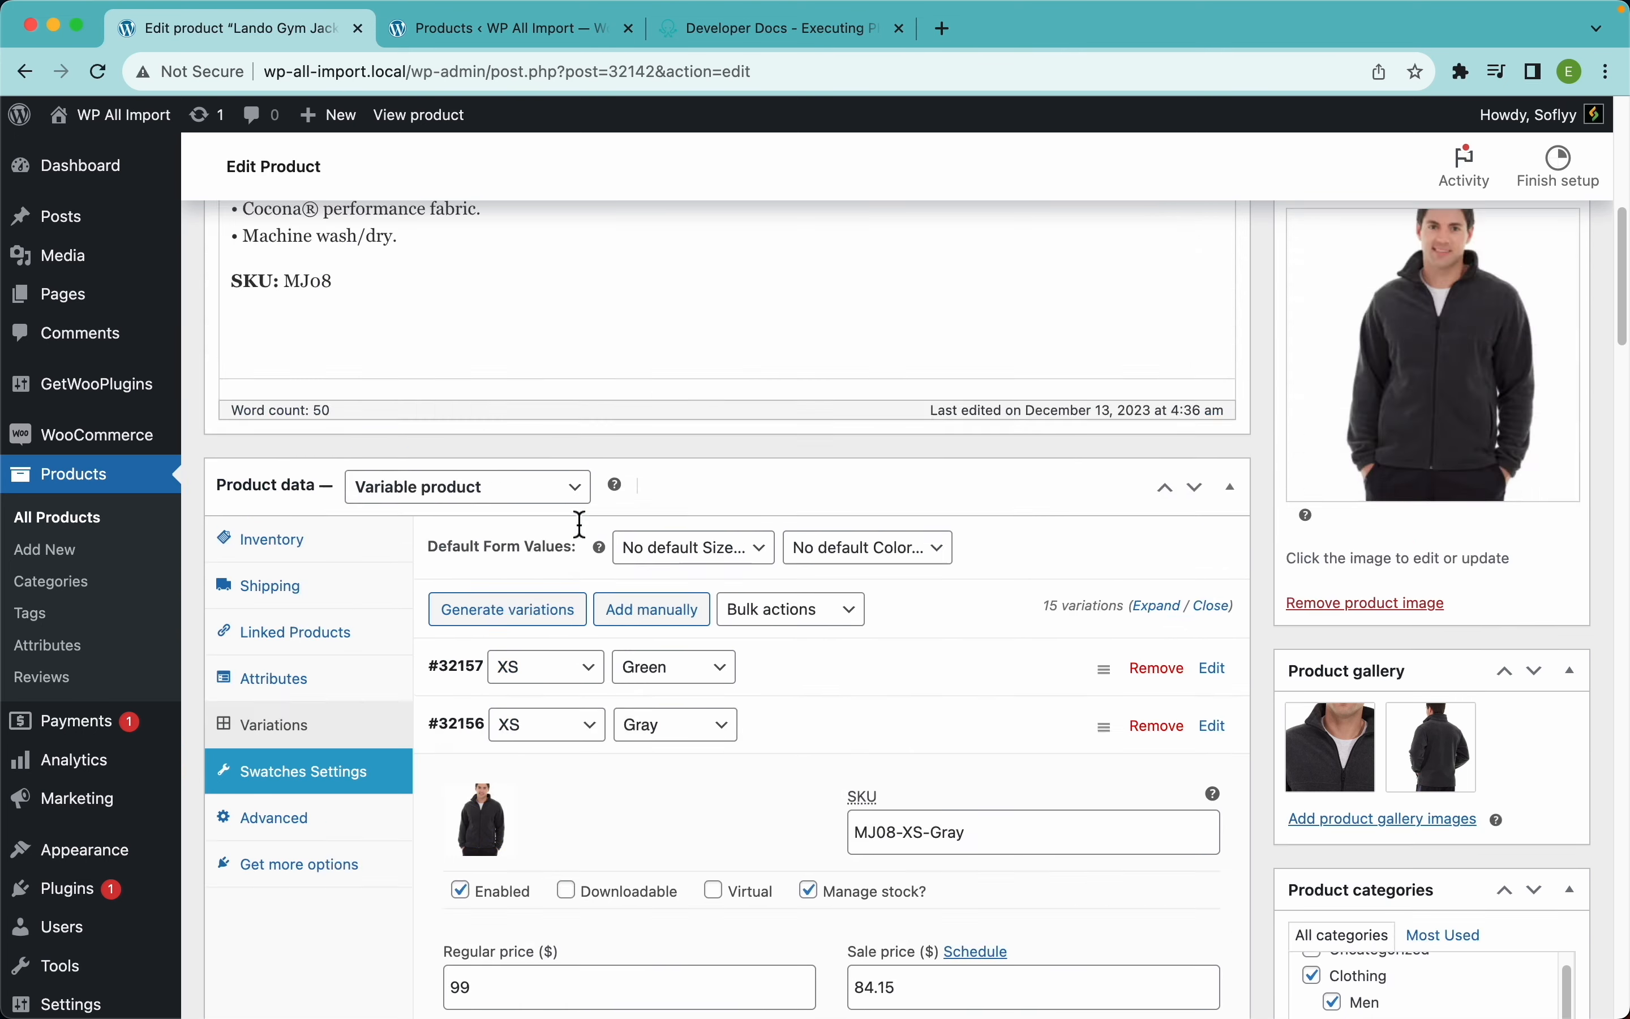
{"action": "left_click", "coordinate": [448, 133]}
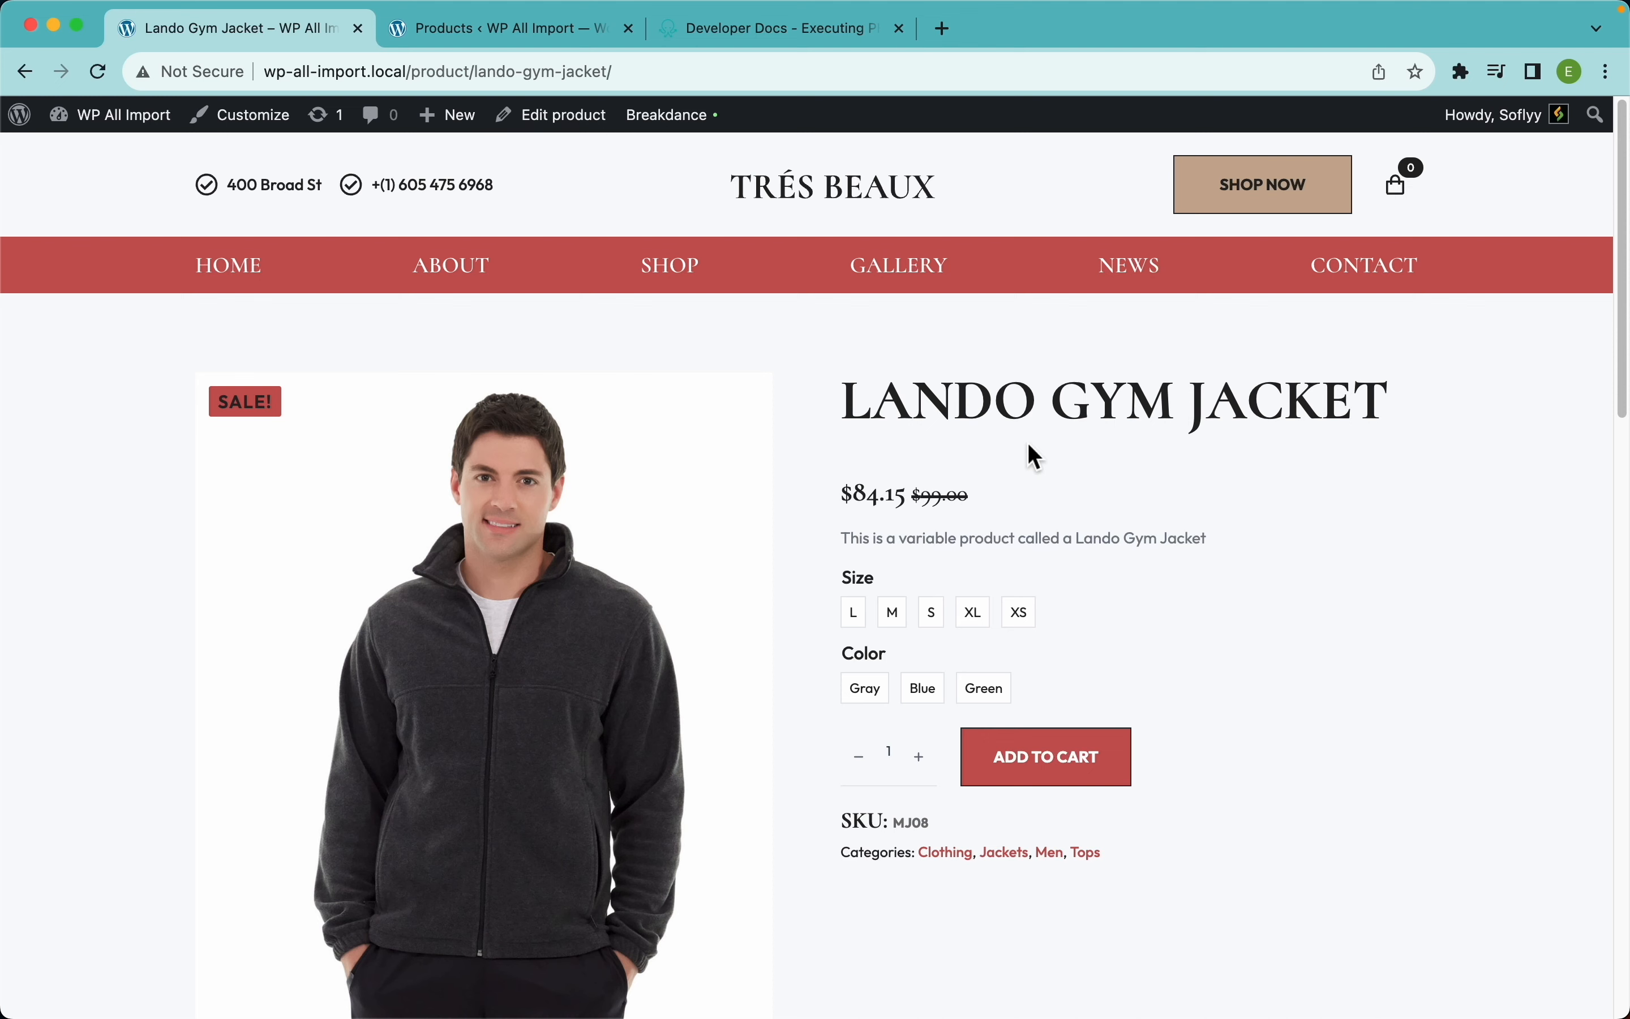
{"action": "scroll", "coordinate": [822, 479], "scroll_direction": "down", "scroll_amount": 2}
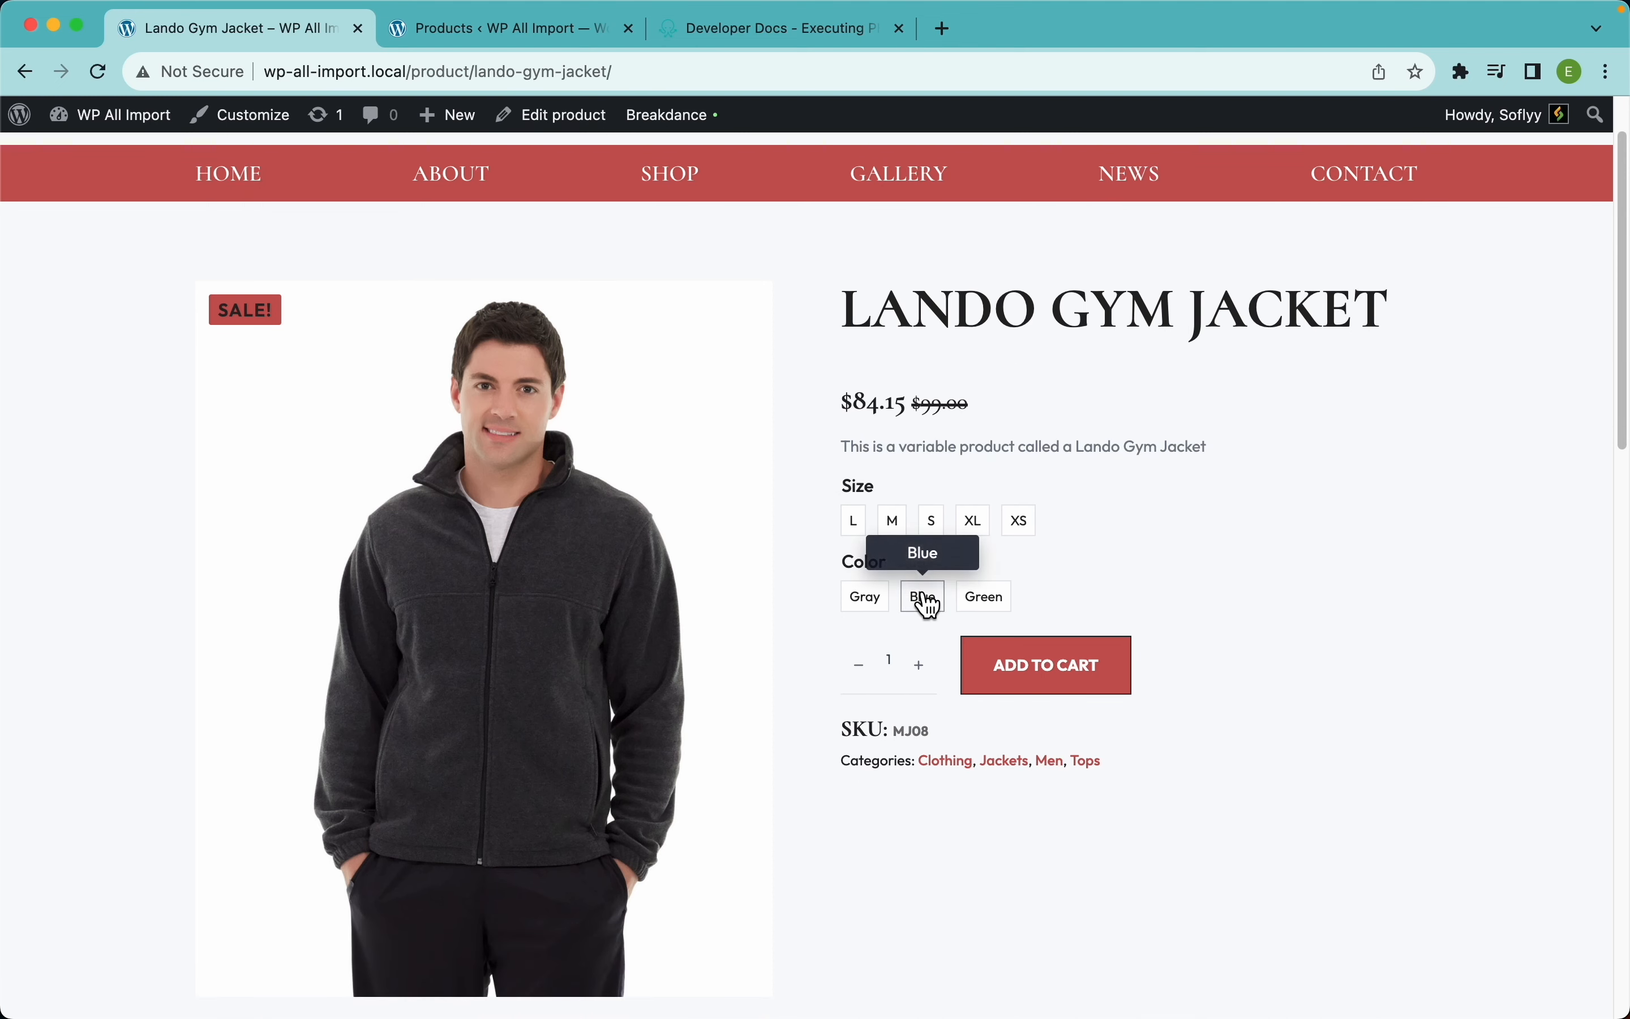
{"action": "left_click", "coordinate": [925, 598]}
{"action": "left_click", "coordinate": [984, 598]}
{"action": "left_click", "coordinate": [973, 524]}
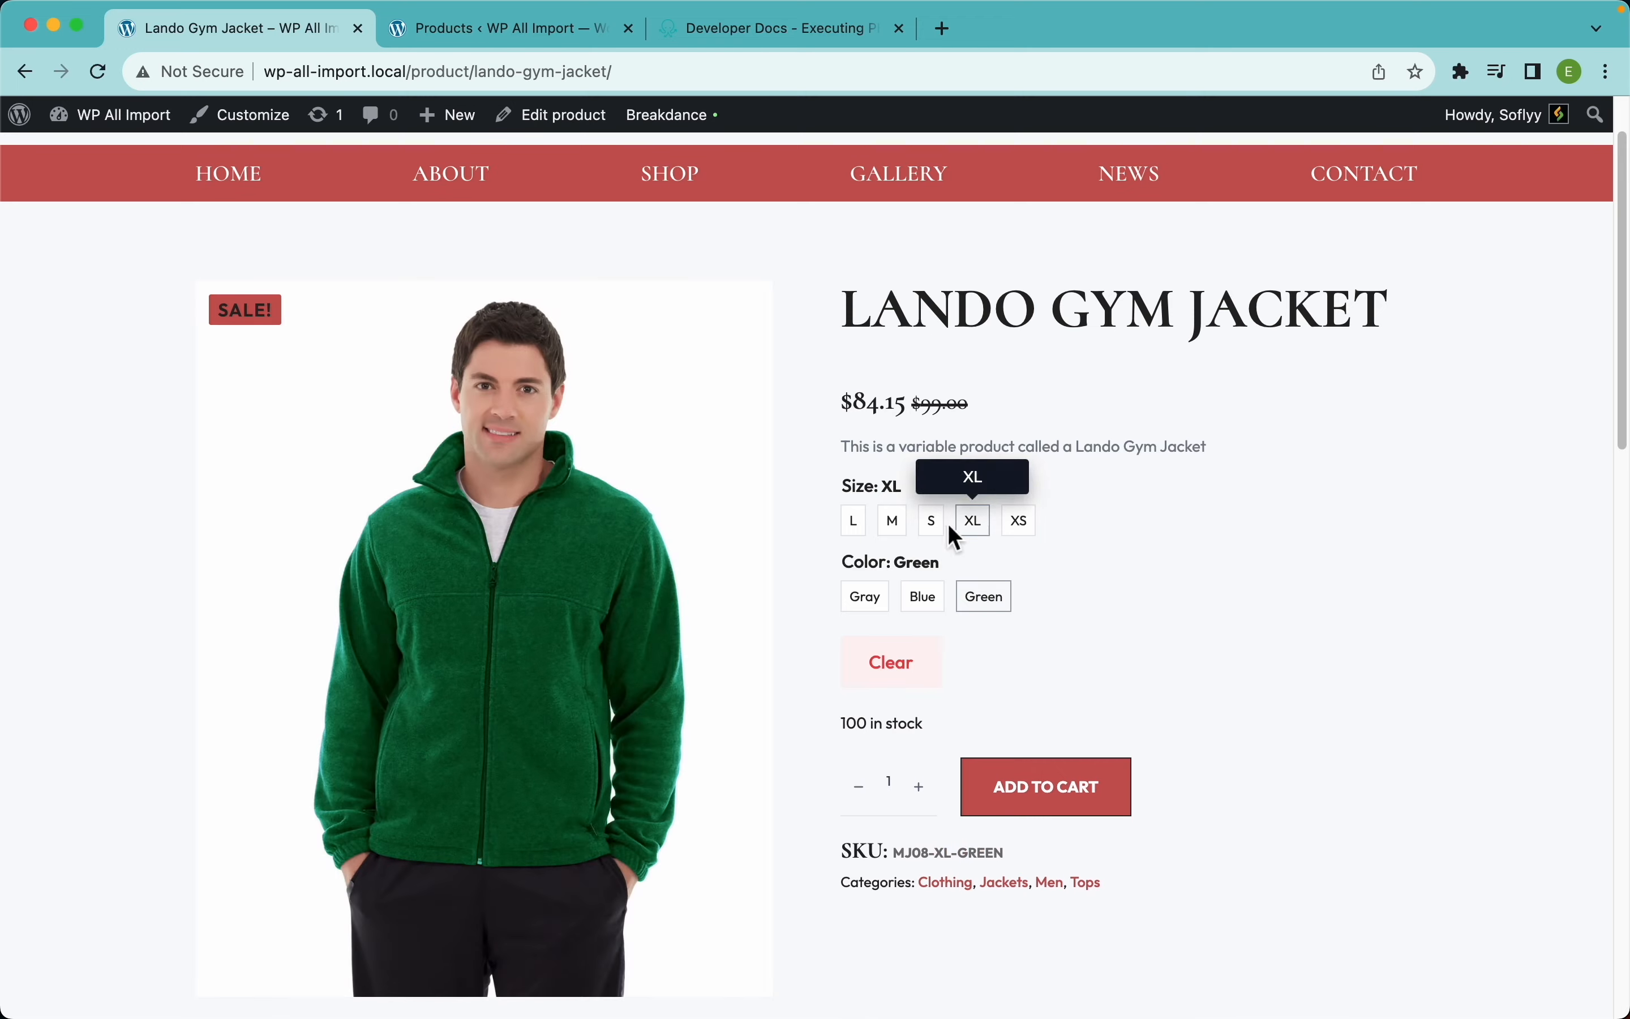
{"action": "left_click", "coordinate": [876, 602]}
{"action": "left_click", "coordinate": [926, 600]}
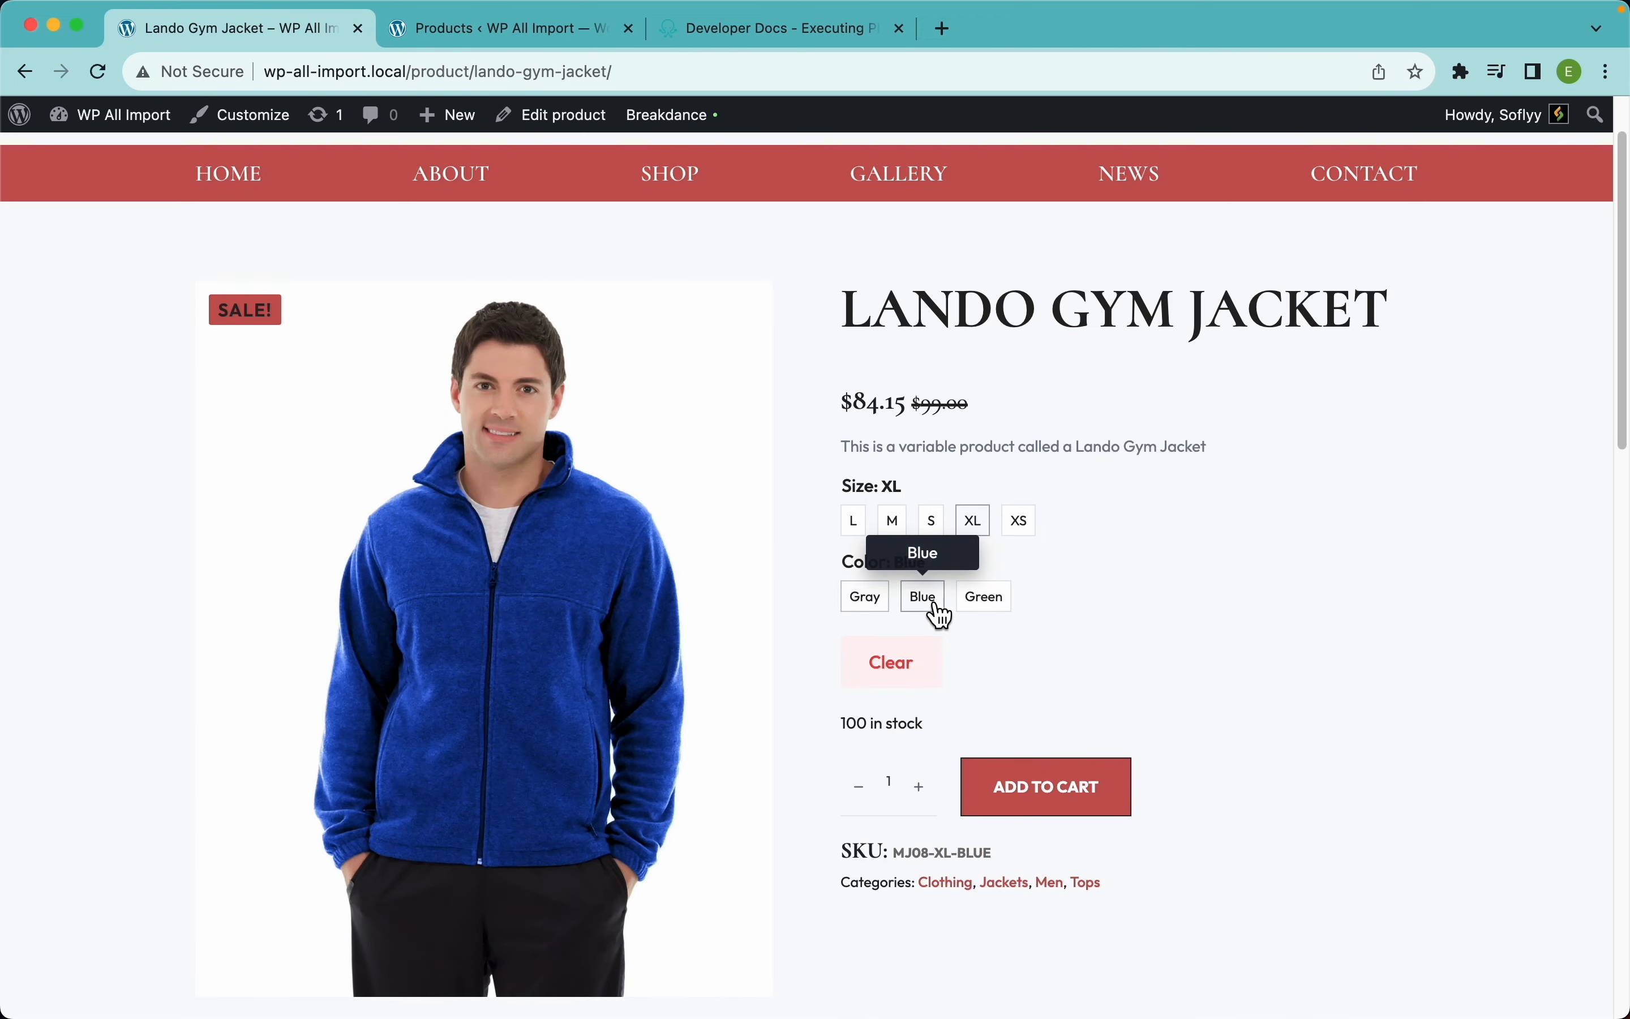
{"action": "left_click", "coordinate": [995, 615]}
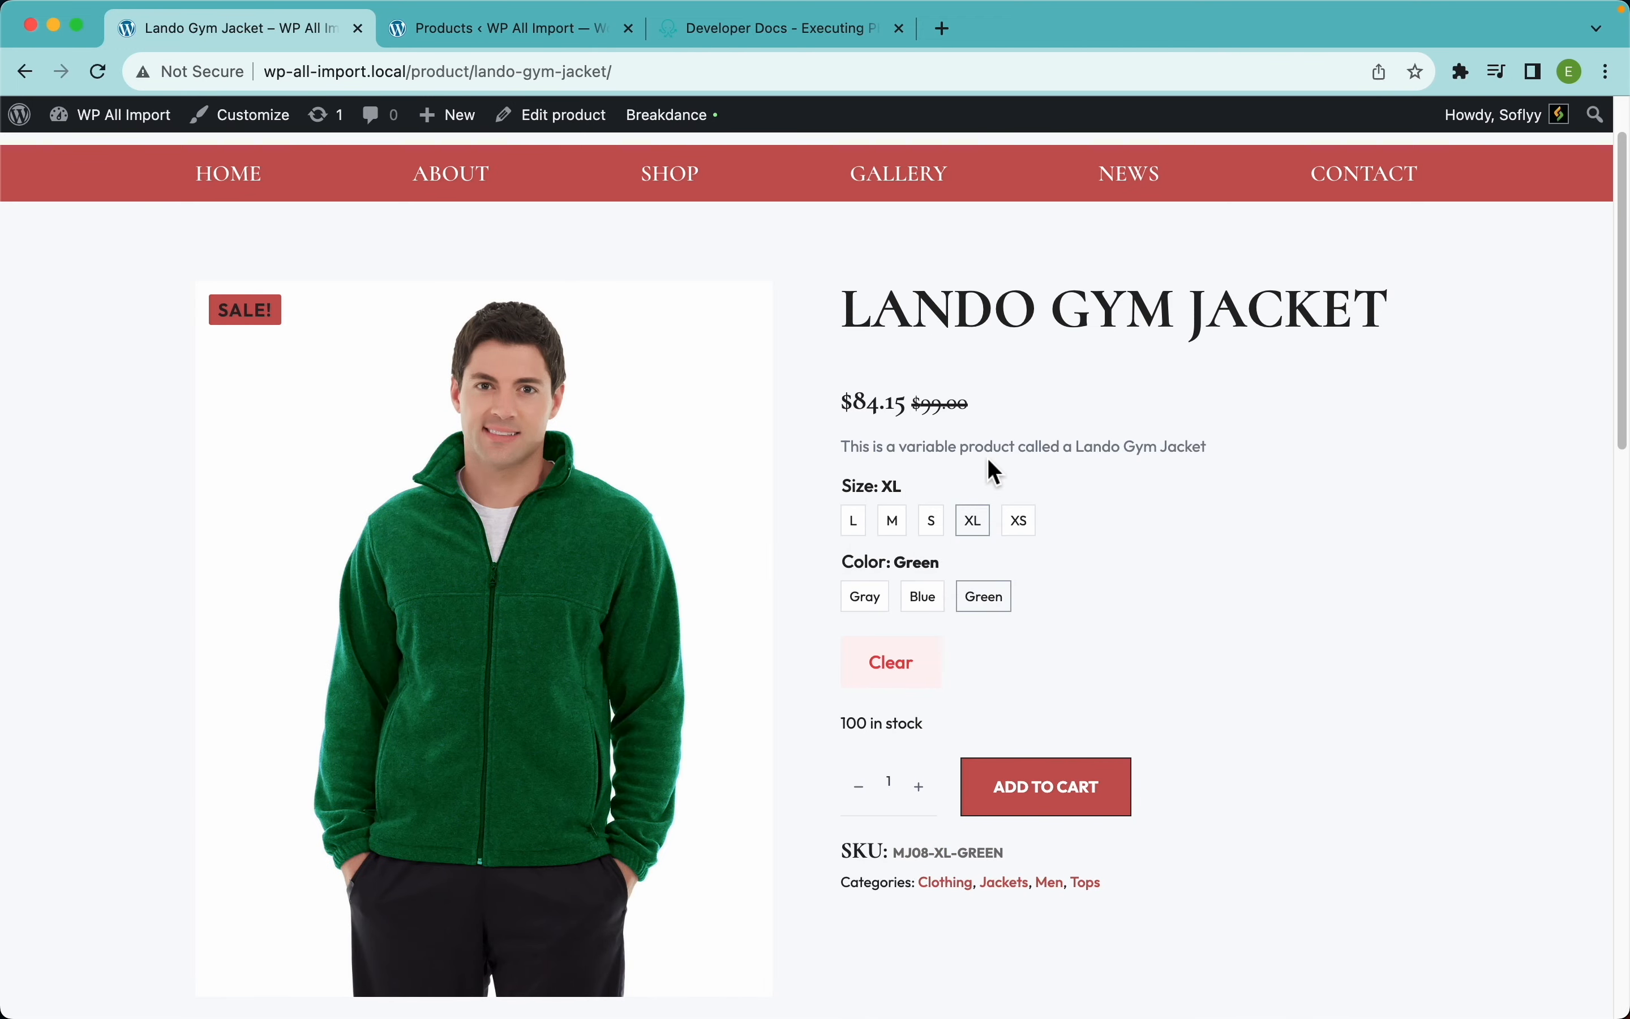